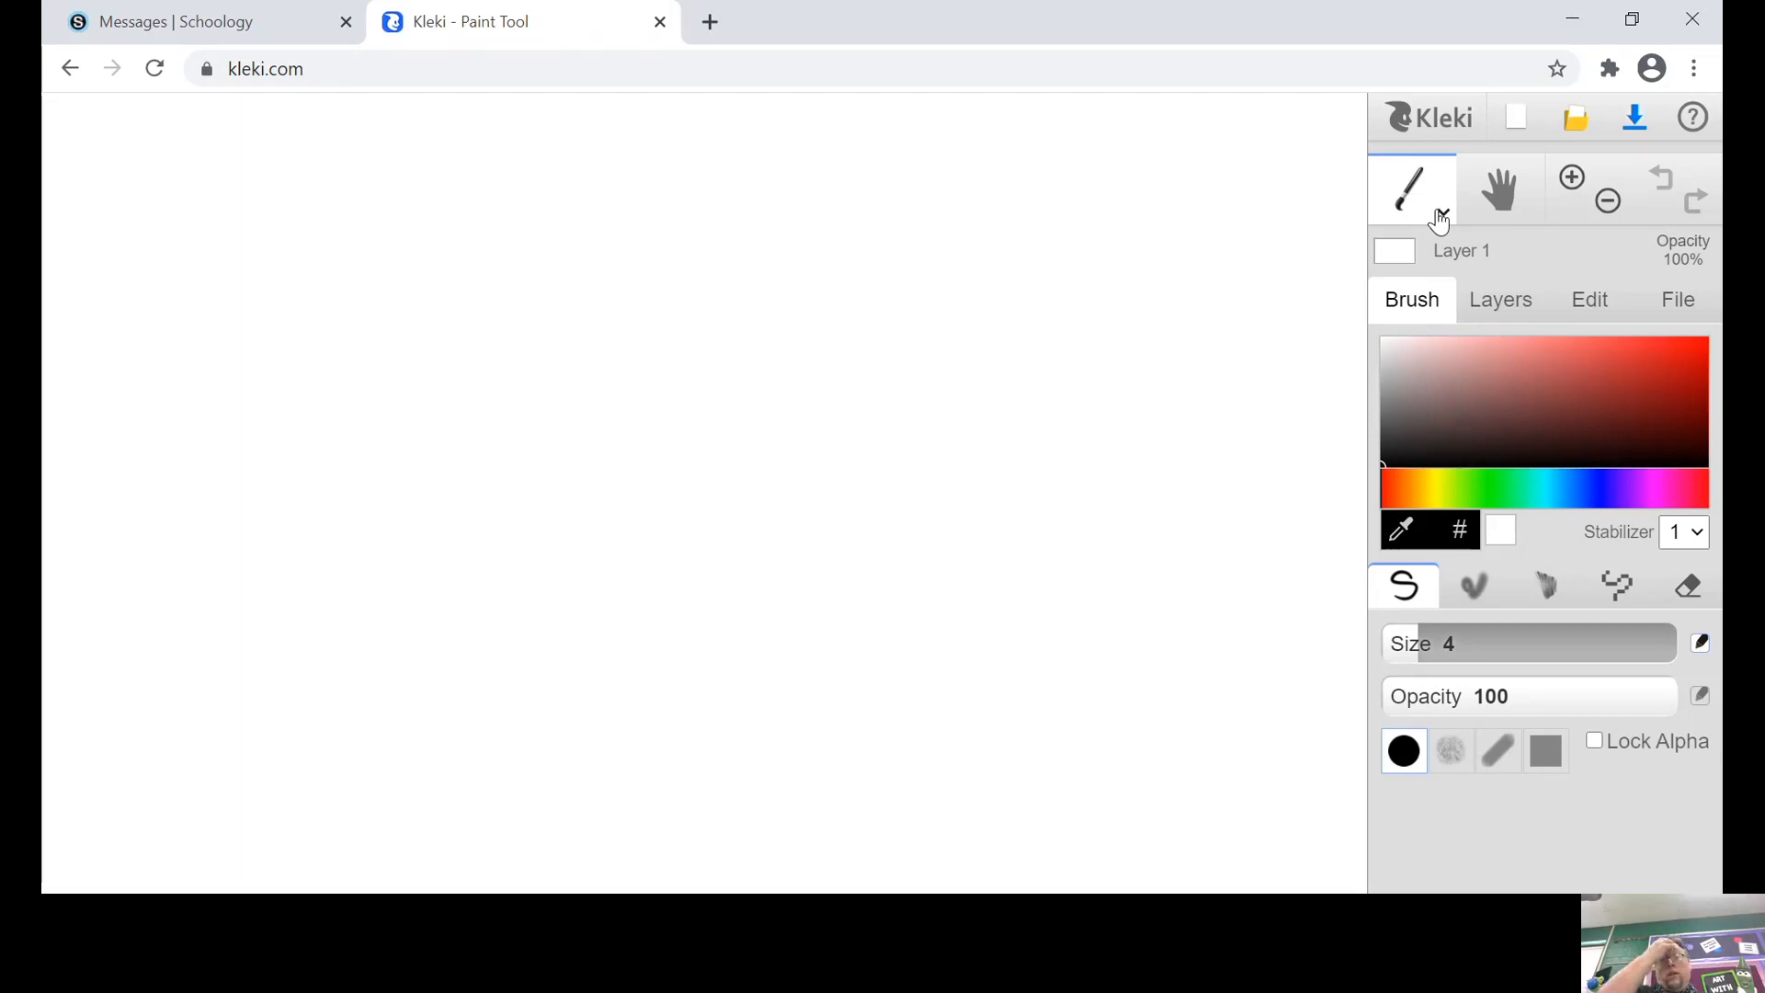
Step: Fill the whole canvas with a dark teal-blue sky colour using the Fill tool
mouse_move(1438, 221)
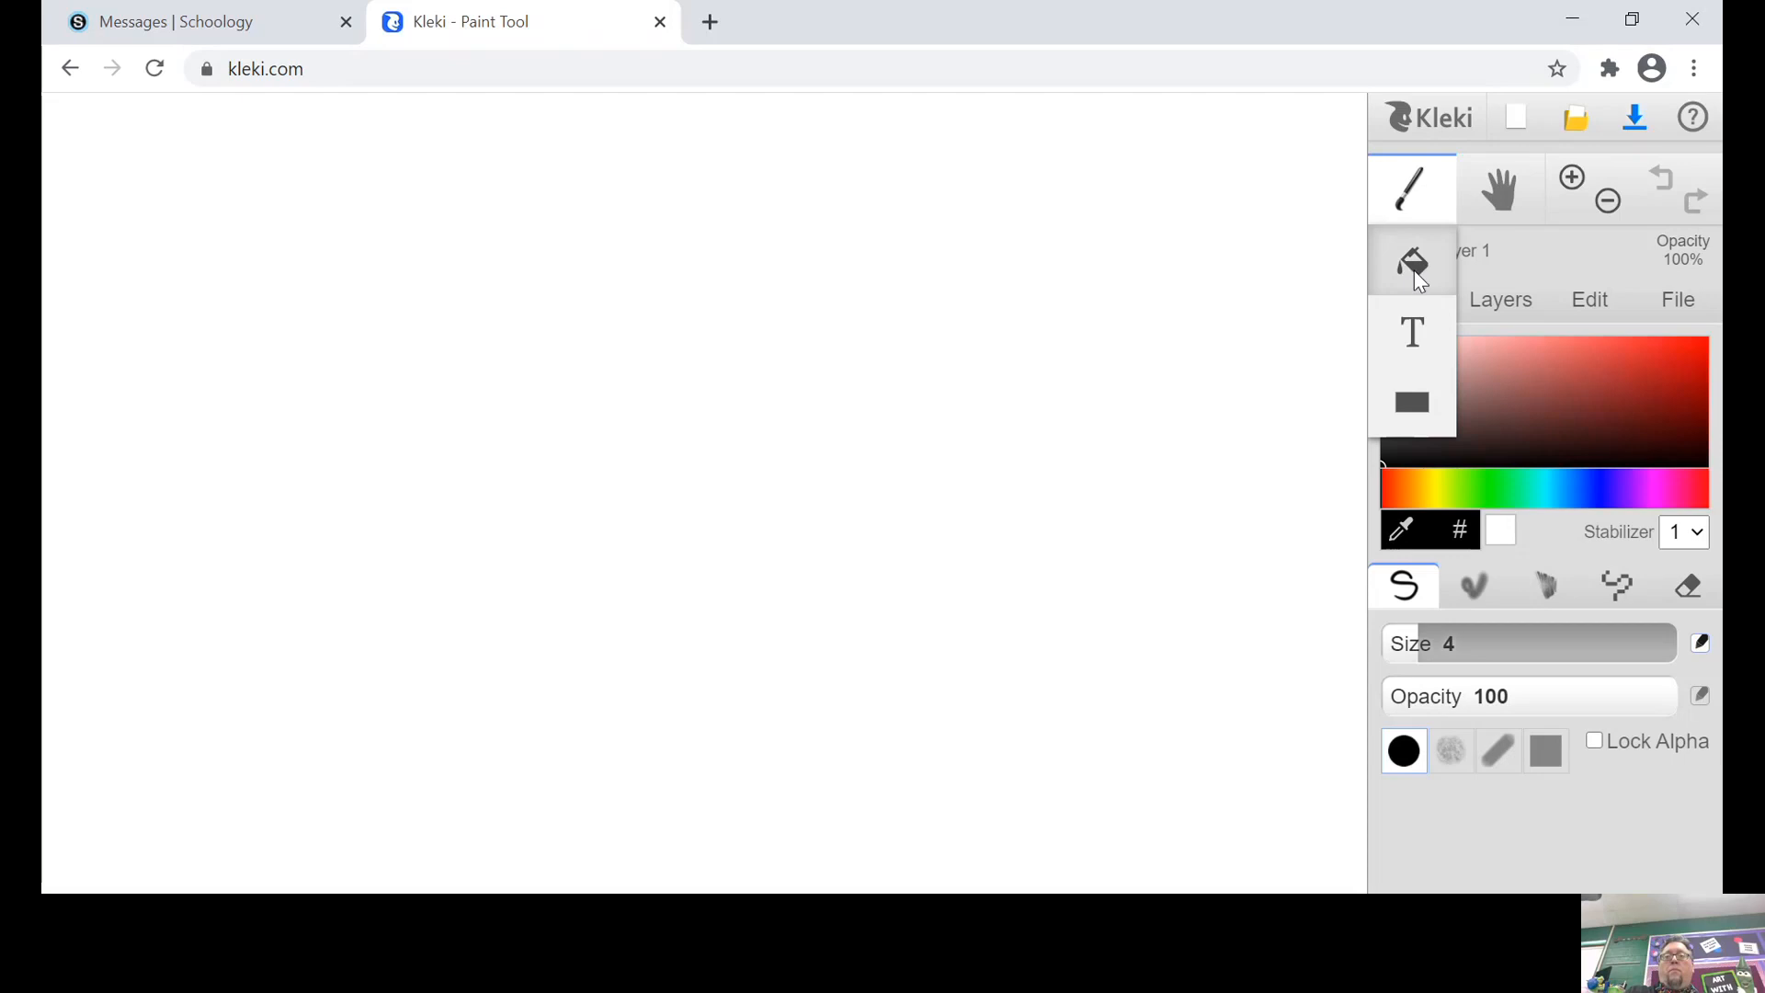
click(1413, 270)
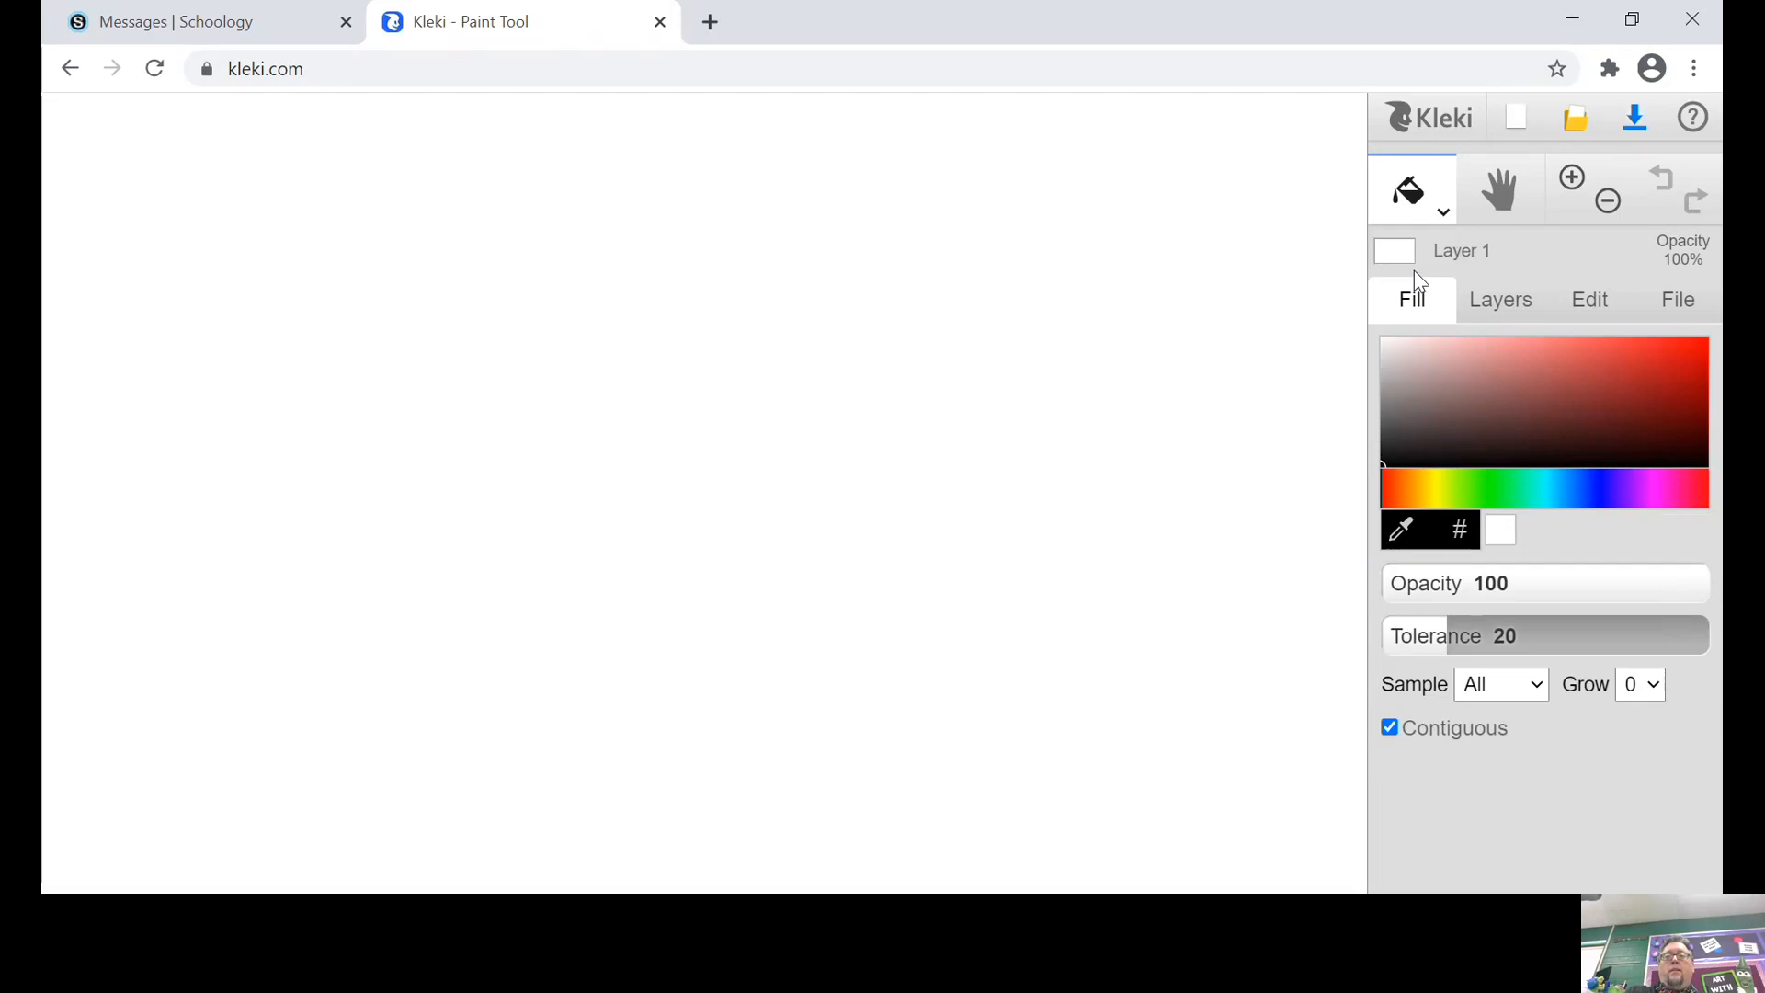
click(1548, 493)
click(1596, 408)
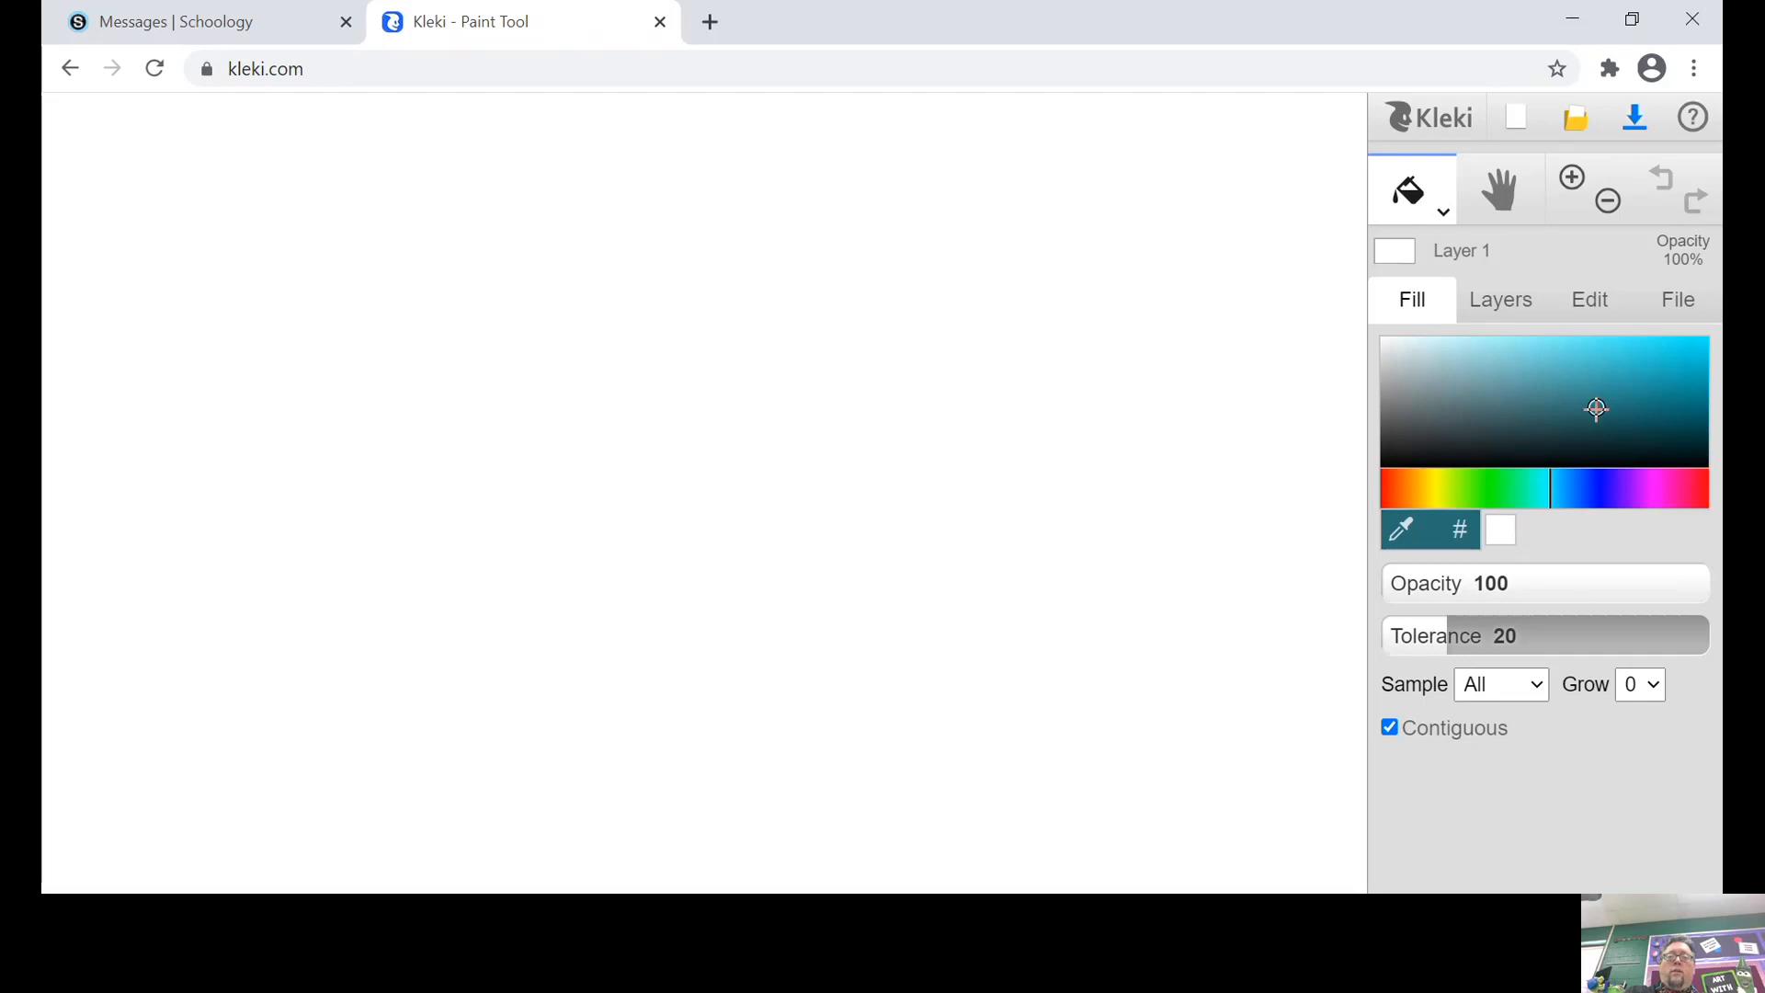
click(998, 413)
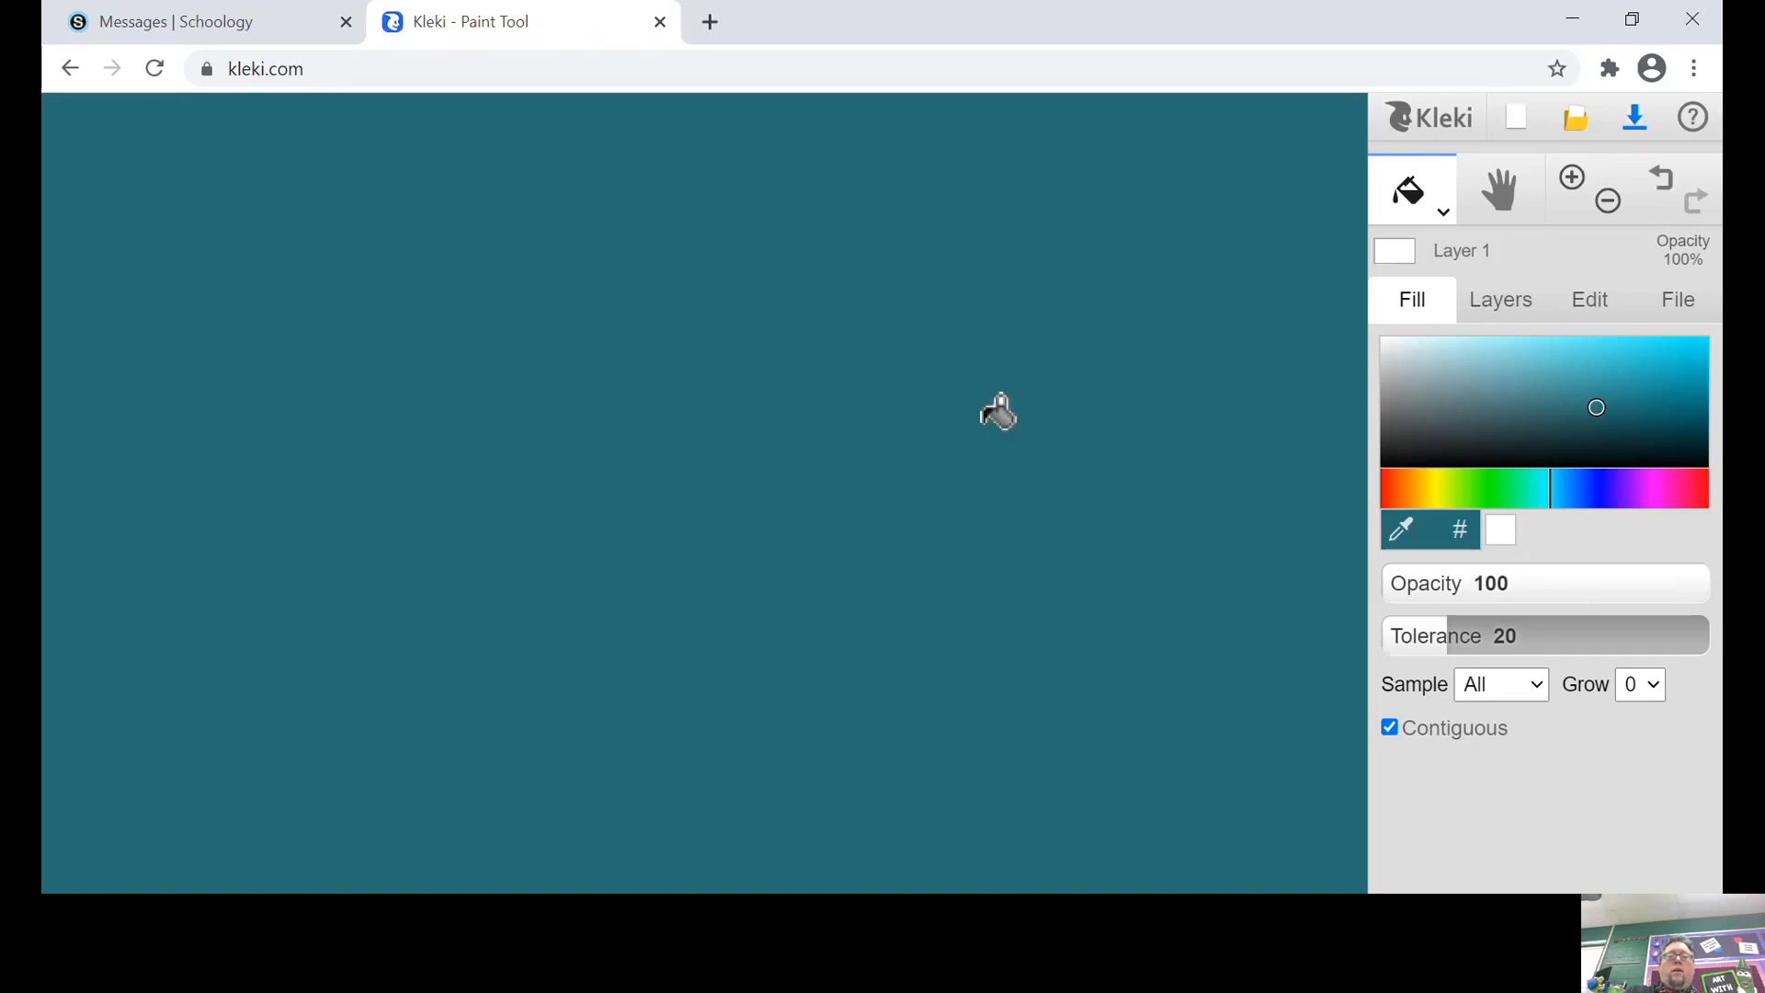
click(1211, 432)
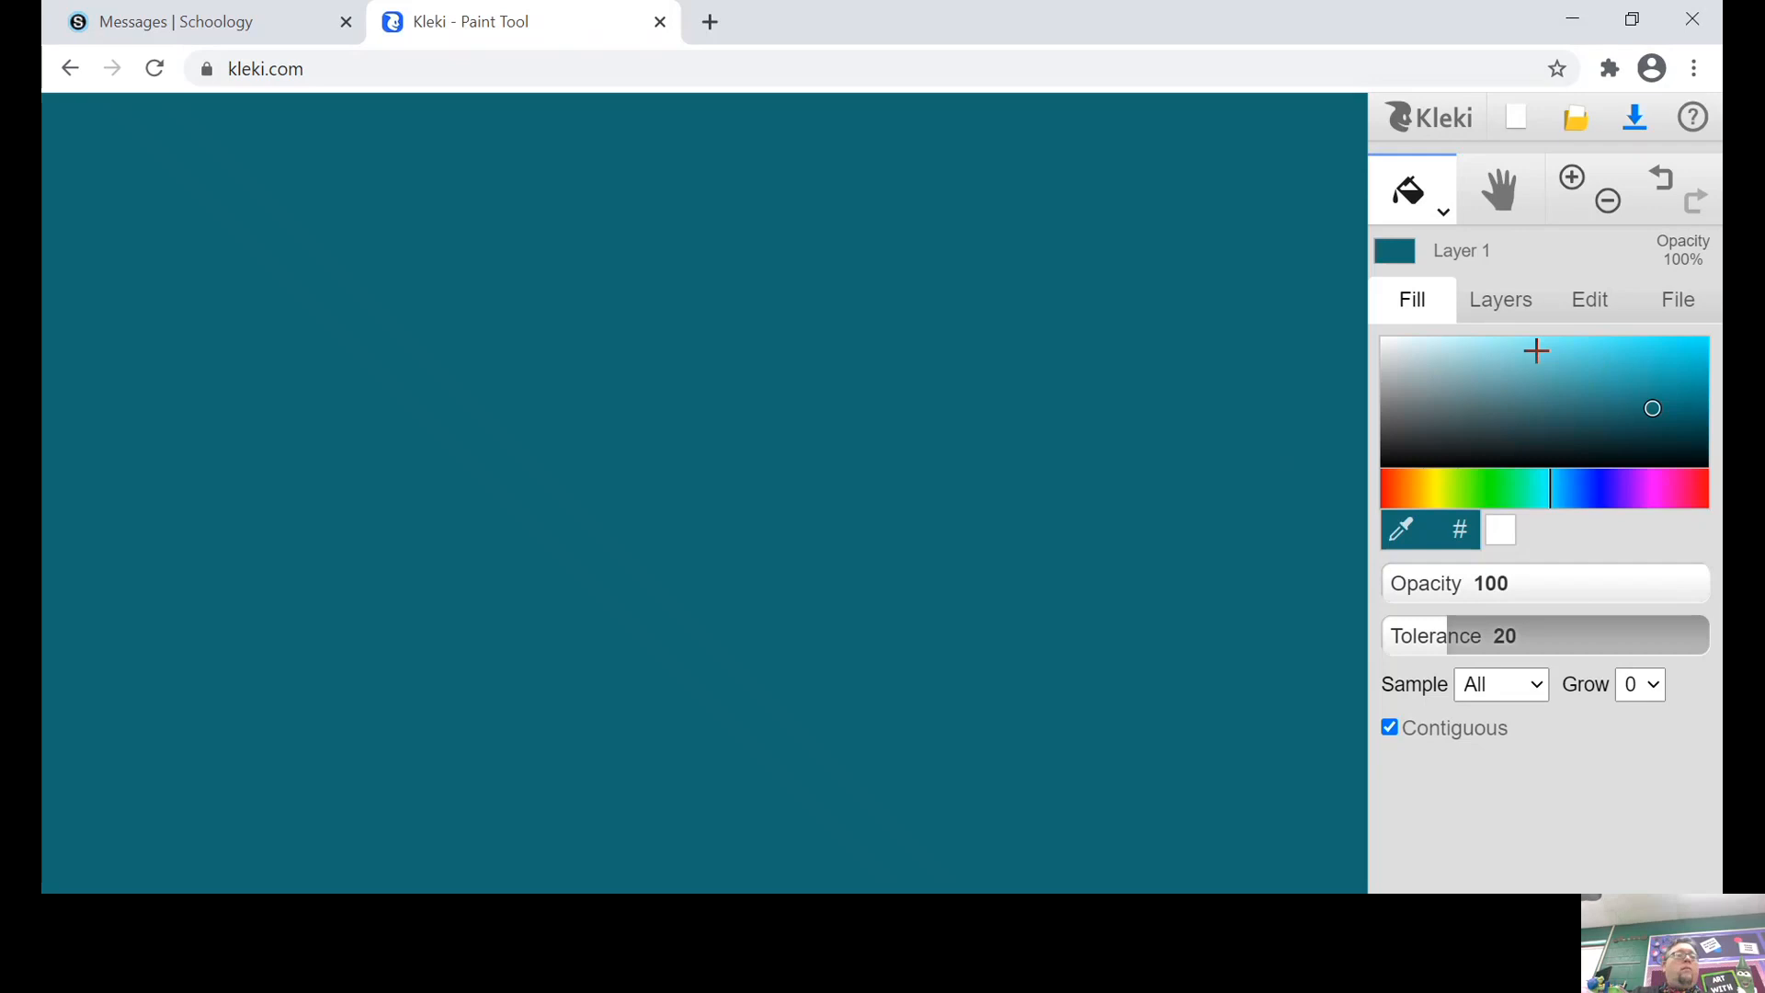
Step: Paint a row of three muted dark green hills across the middle of the canvas with a round brush at size 132
click(1447, 213)
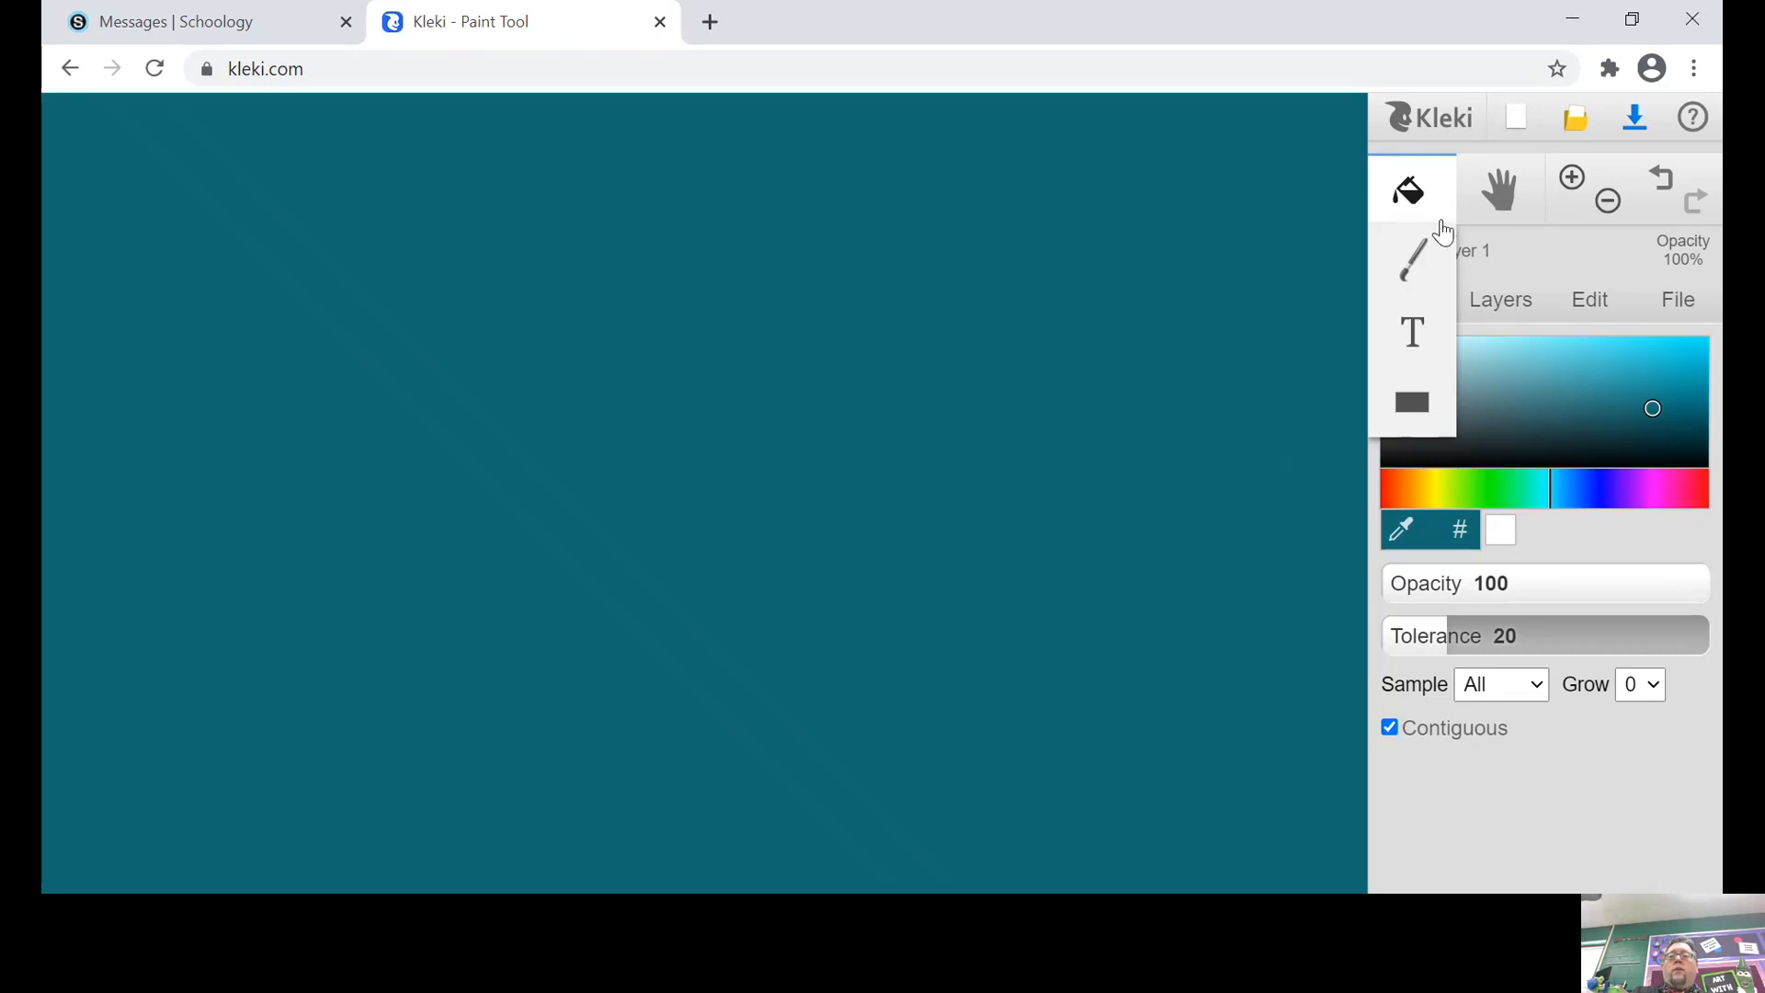
click(1411, 257)
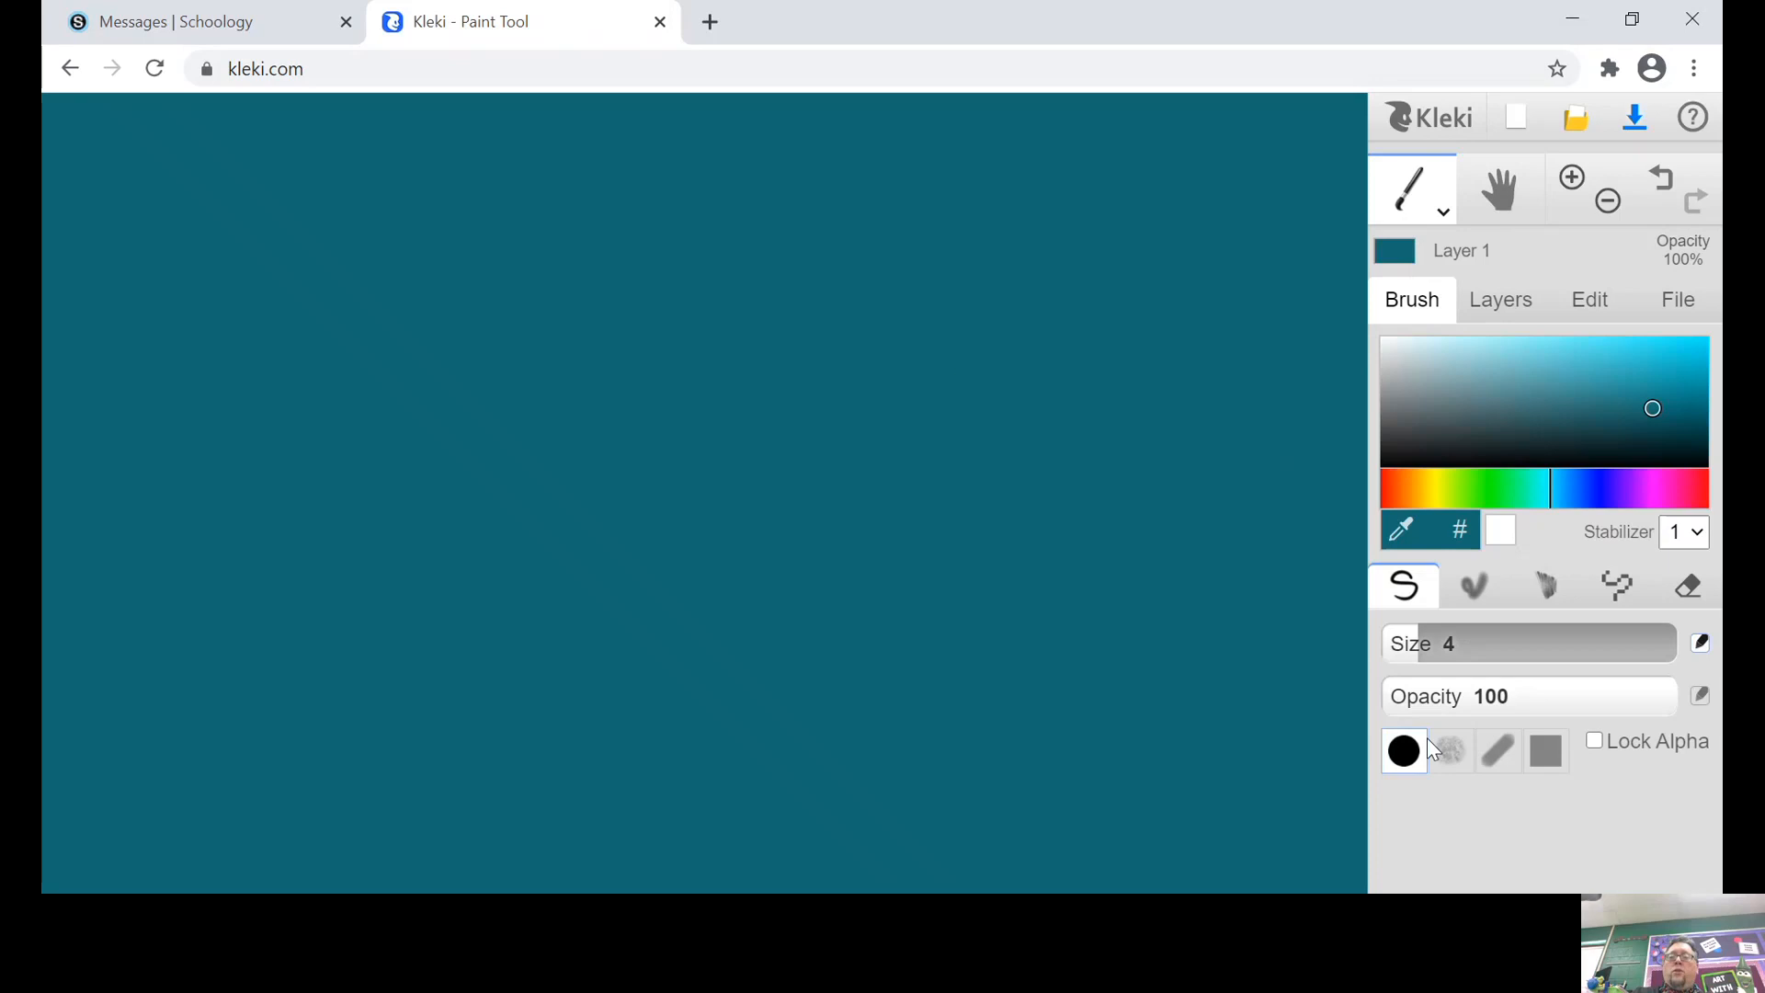
drag(1420, 636, 1617, 633)
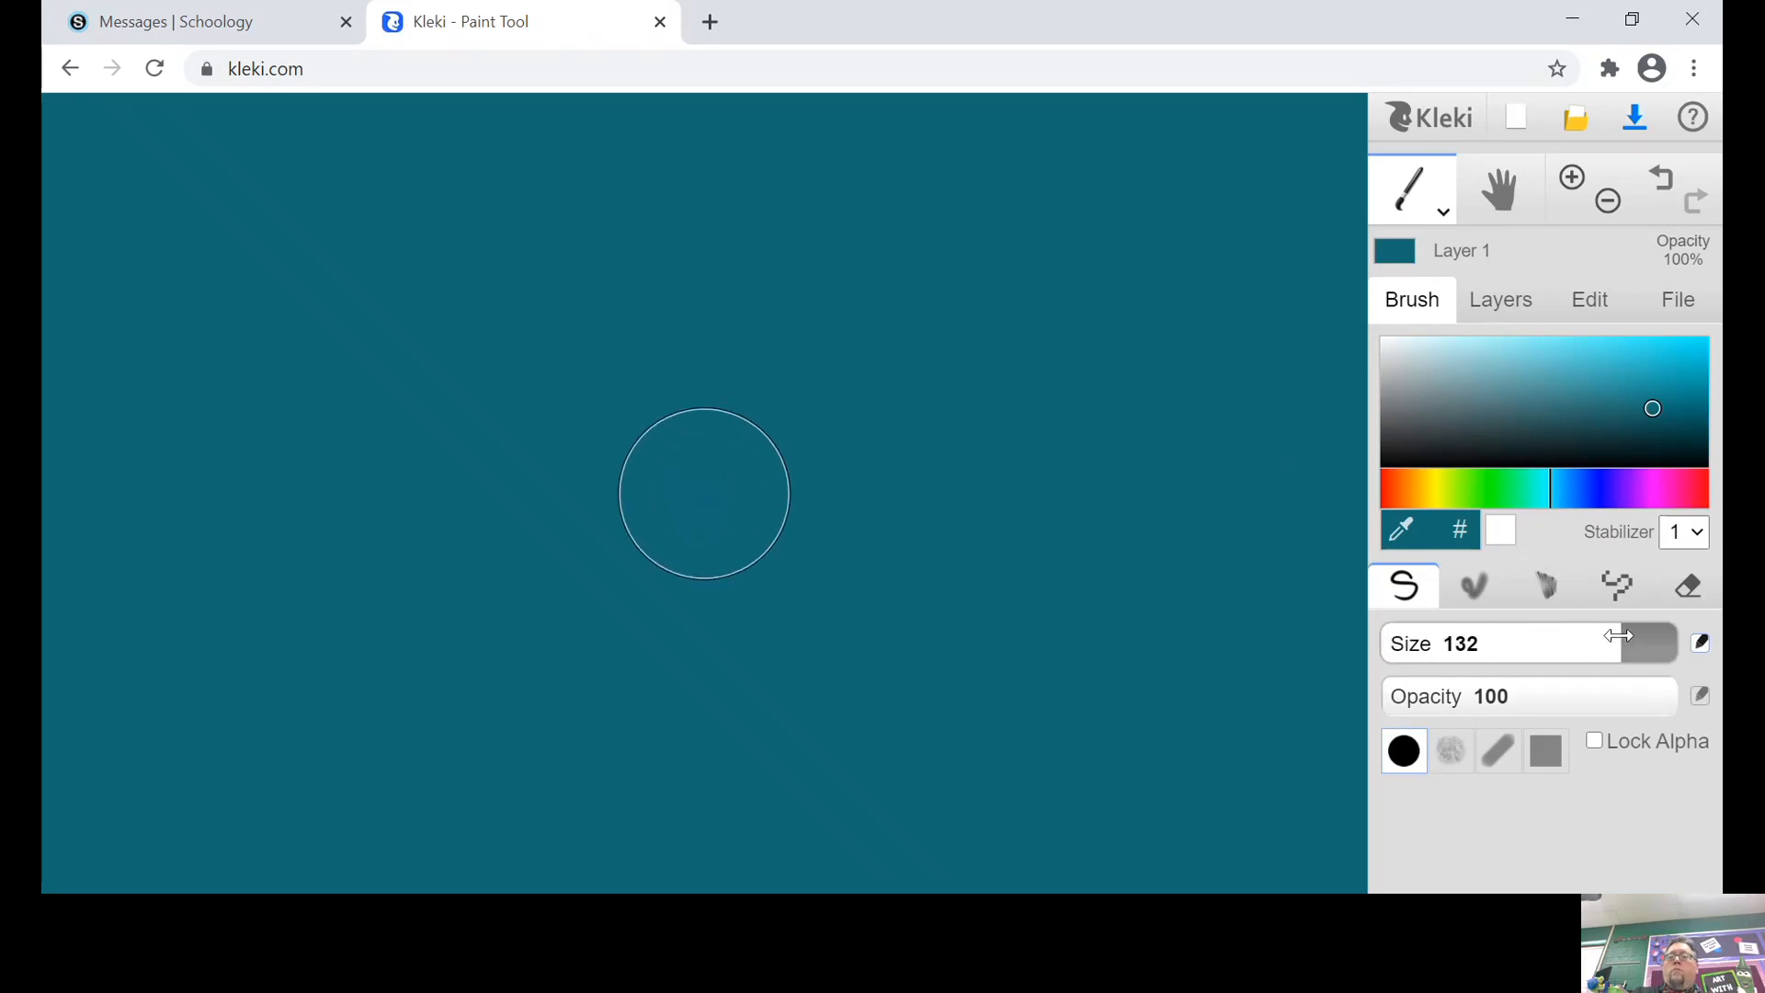
click(1504, 483)
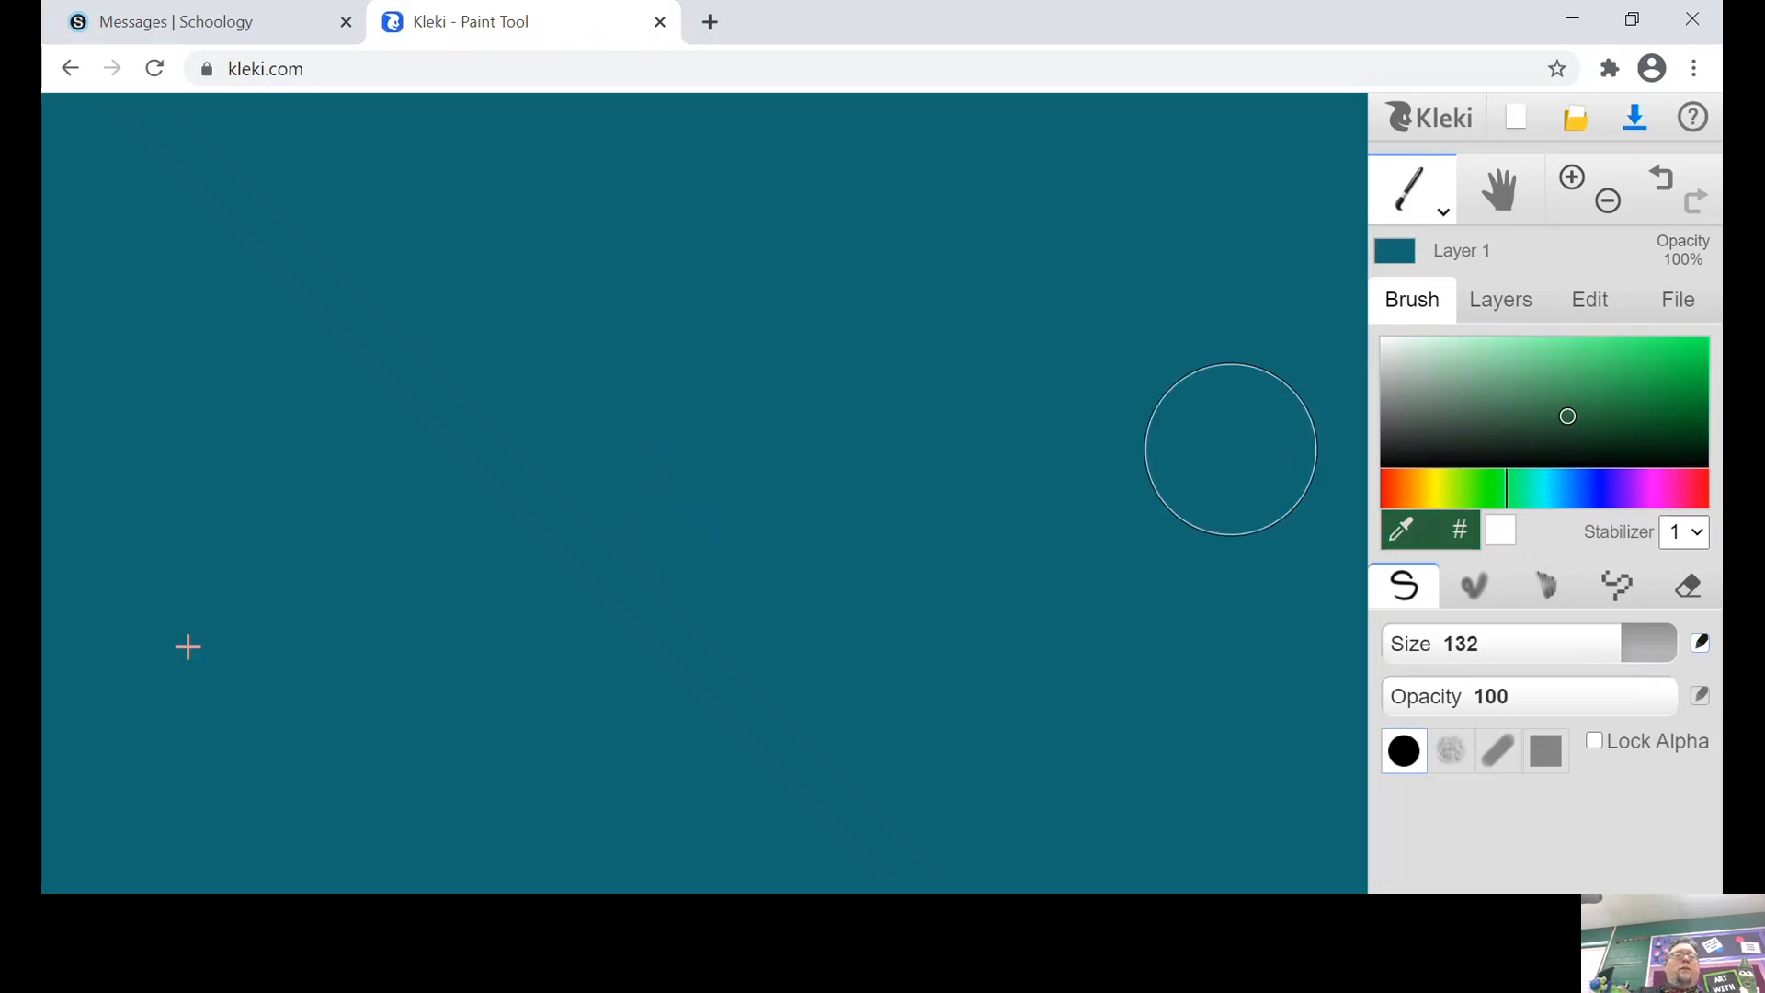
mouse_move(65, 550)
mouse_down()
mouse_move(245, 446)
mouse_move(337, 452)
mouse_move(538, 538)
mouse_move(804, 389)
mouse_move(990, 519)
mouse_move(1067, 506)
mouse_move(1162, 459)
mouse_move(1329, 541)
mouse_move(960, 602)
mouse_move(598, 564)
mouse_move(760, 472)
mouse_move(1092, 546)
mouse_move(849, 571)
mouse_move(388, 531)
mouse_move(224, 541)
mouse_move(64, 597)
mouse_move(246, 534)
mouse_move(604, 526)
mouse_up()
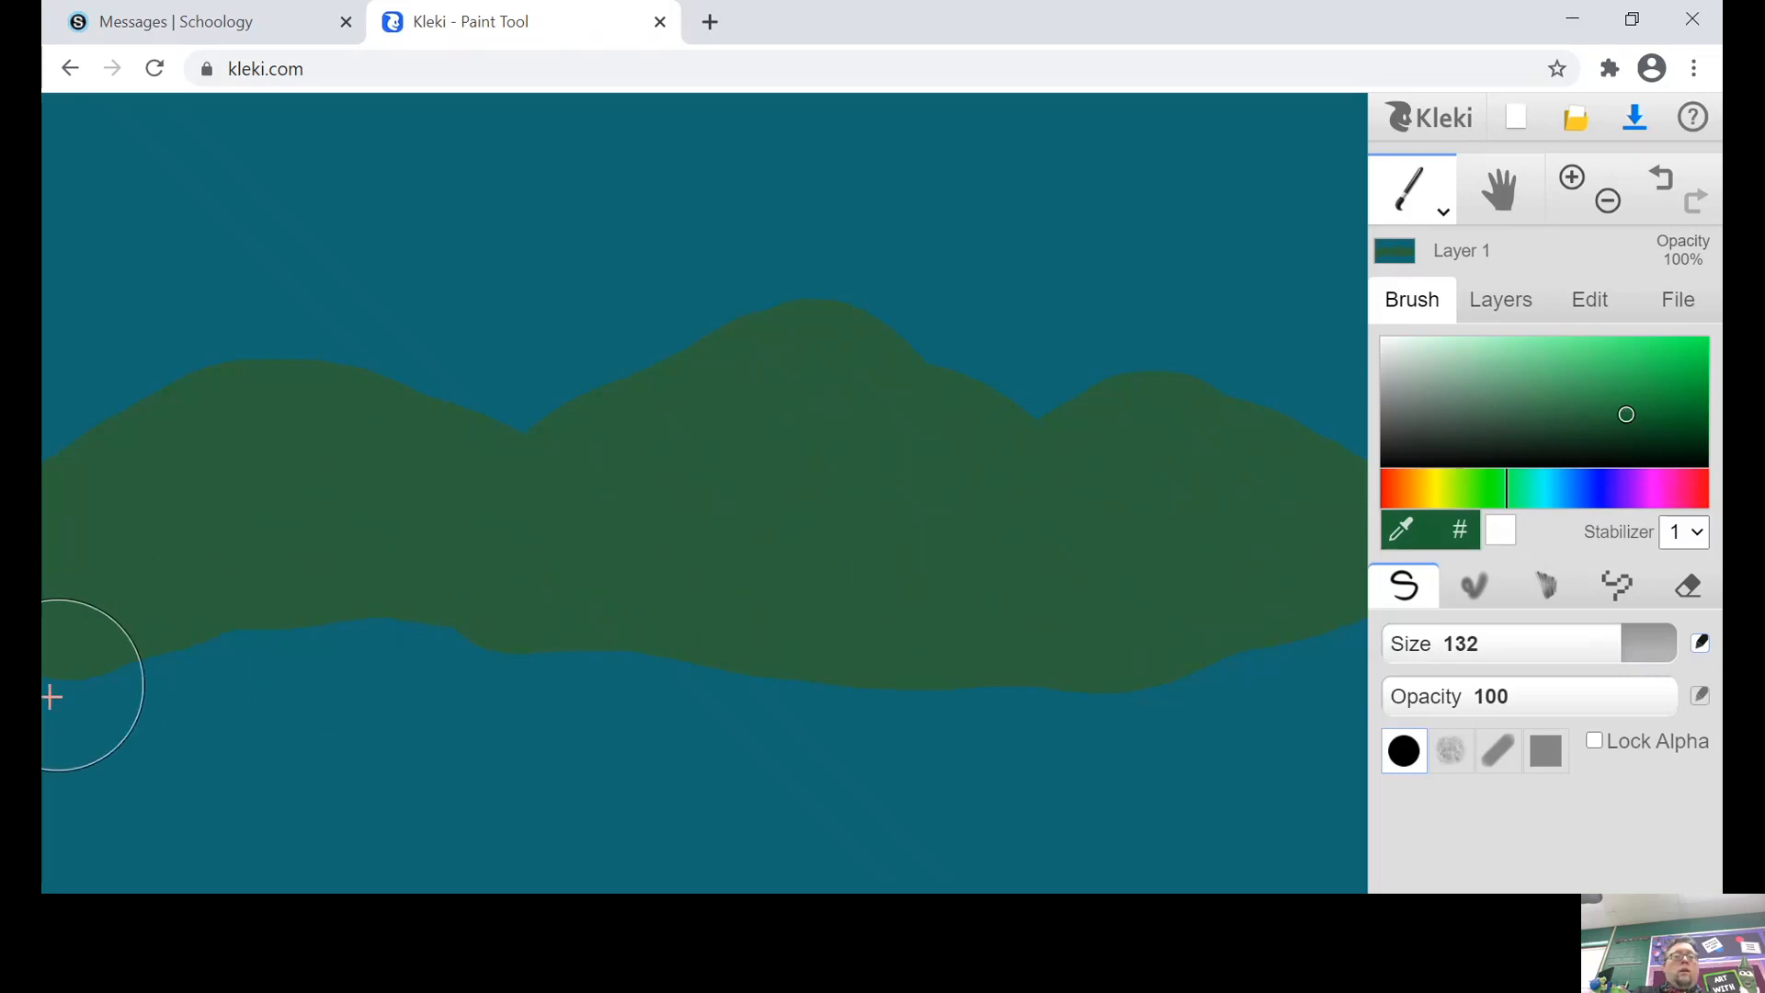
Step: Paint the foreground below the hills in a darker green, covering the canvas down to its lower edge
mouse_move(51, 693)
mouse_down()
mouse_move(233, 665)
mouse_move(378, 708)
mouse_move(566, 704)
mouse_move(471, 709)
mouse_move(851, 767)
mouse_up()
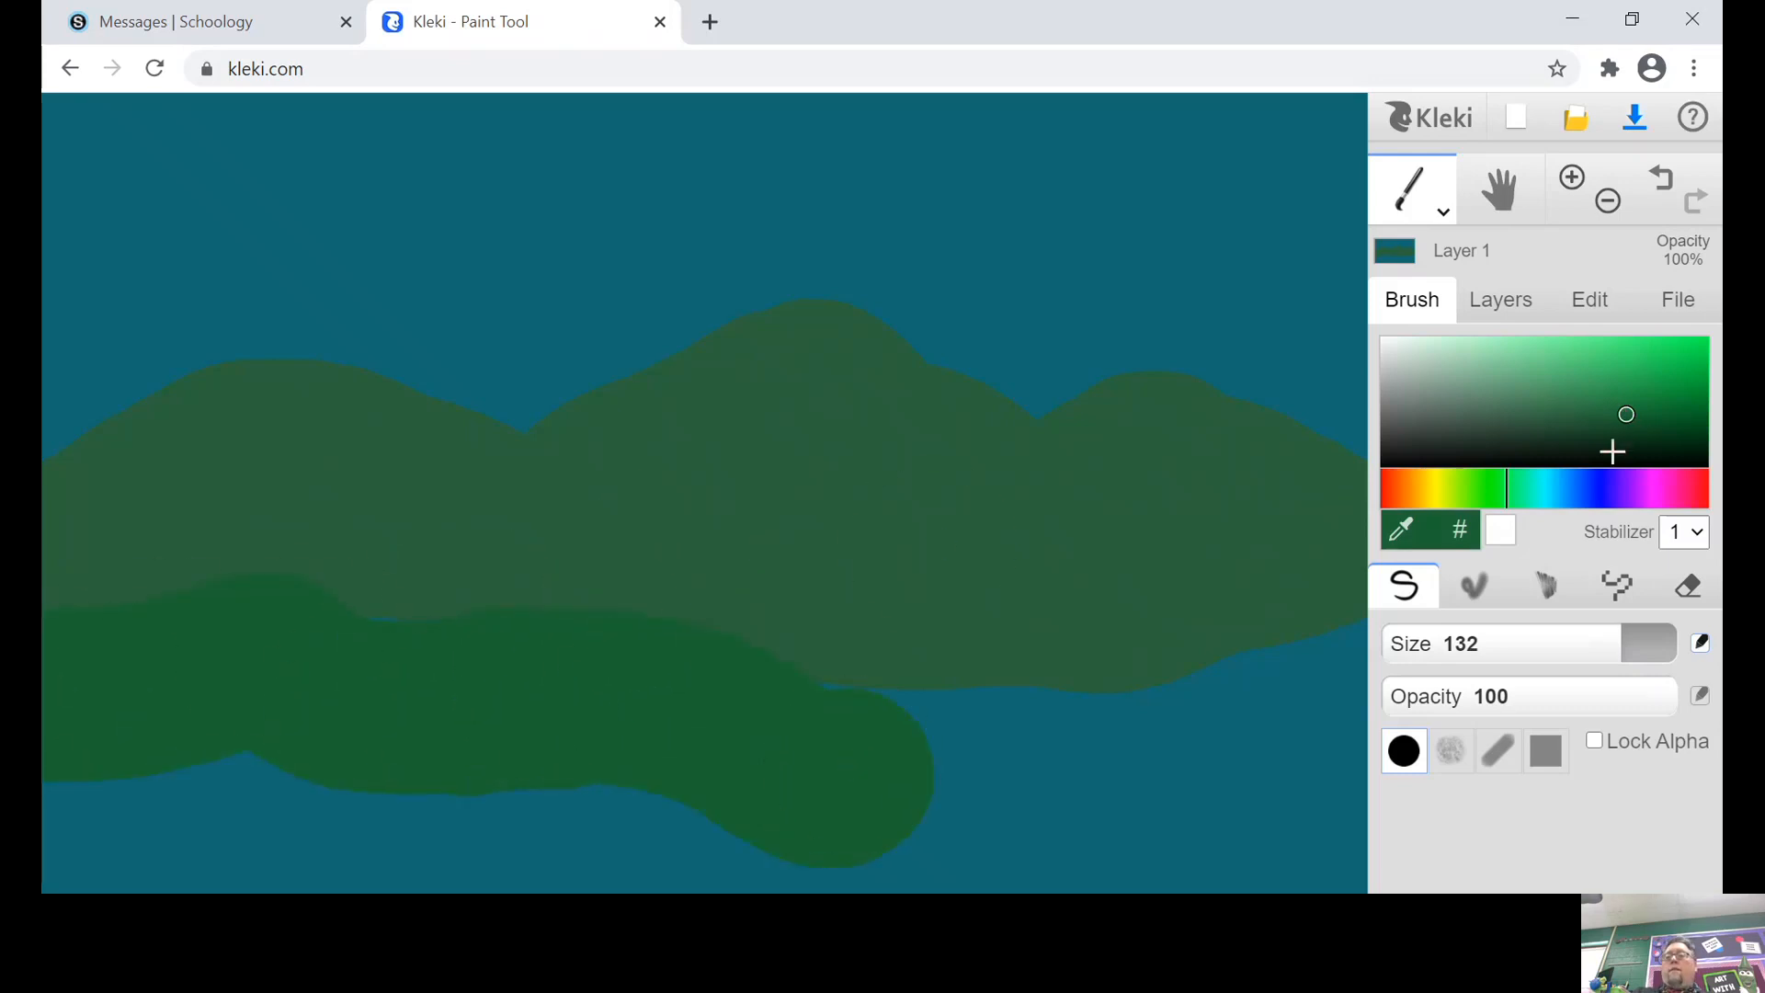
click(1649, 425)
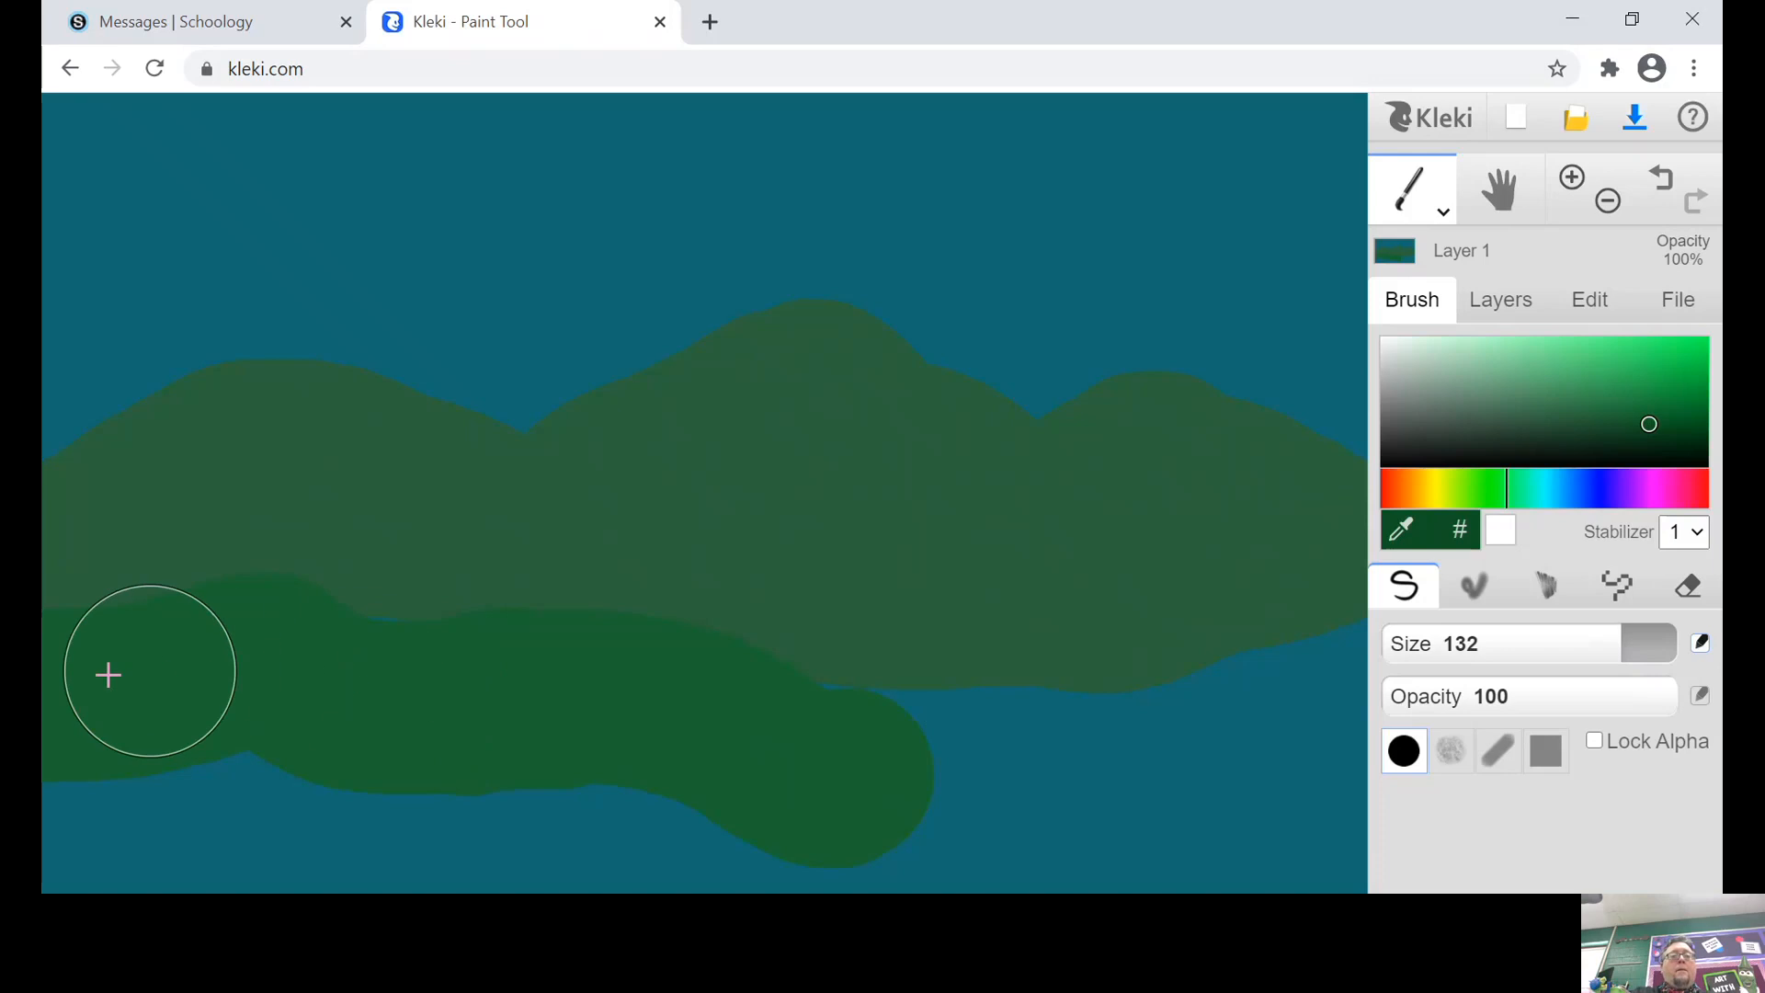
mouse_move(106, 674)
mouse_down()
mouse_move(394, 627)
mouse_move(686, 678)
mouse_move(995, 694)
mouse_move(1378, 625)
mouse_move(1311, 774)
mouse_move(1212, 814)
mouse_move(998, 825)
mouse_move(701, 806)
mouse_move(275, 741)
mouse_move(46, 811)
mouse_move(140, 880)
mouse_move(1126, 869)
mouse_move(1210, 837)
mouse_move(1390, 899)
mouse_up()
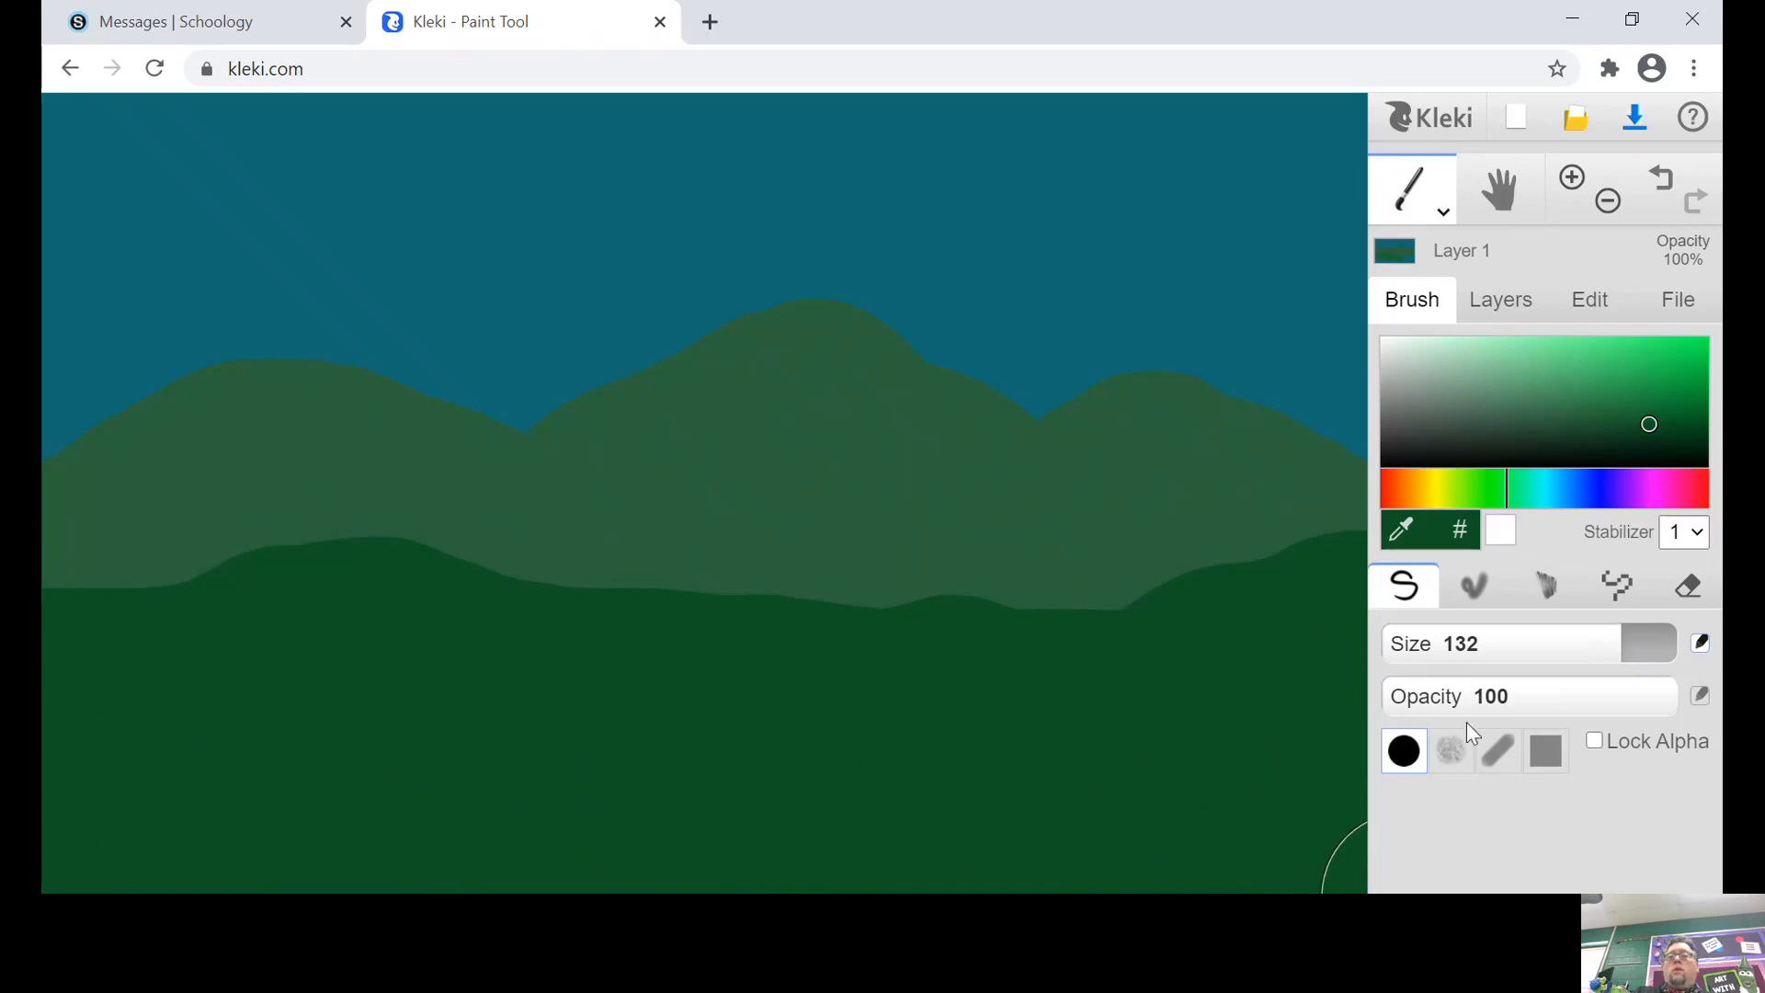
Step: Cover the foreground with a medium green using the textured brush tip
click(1452, 758)
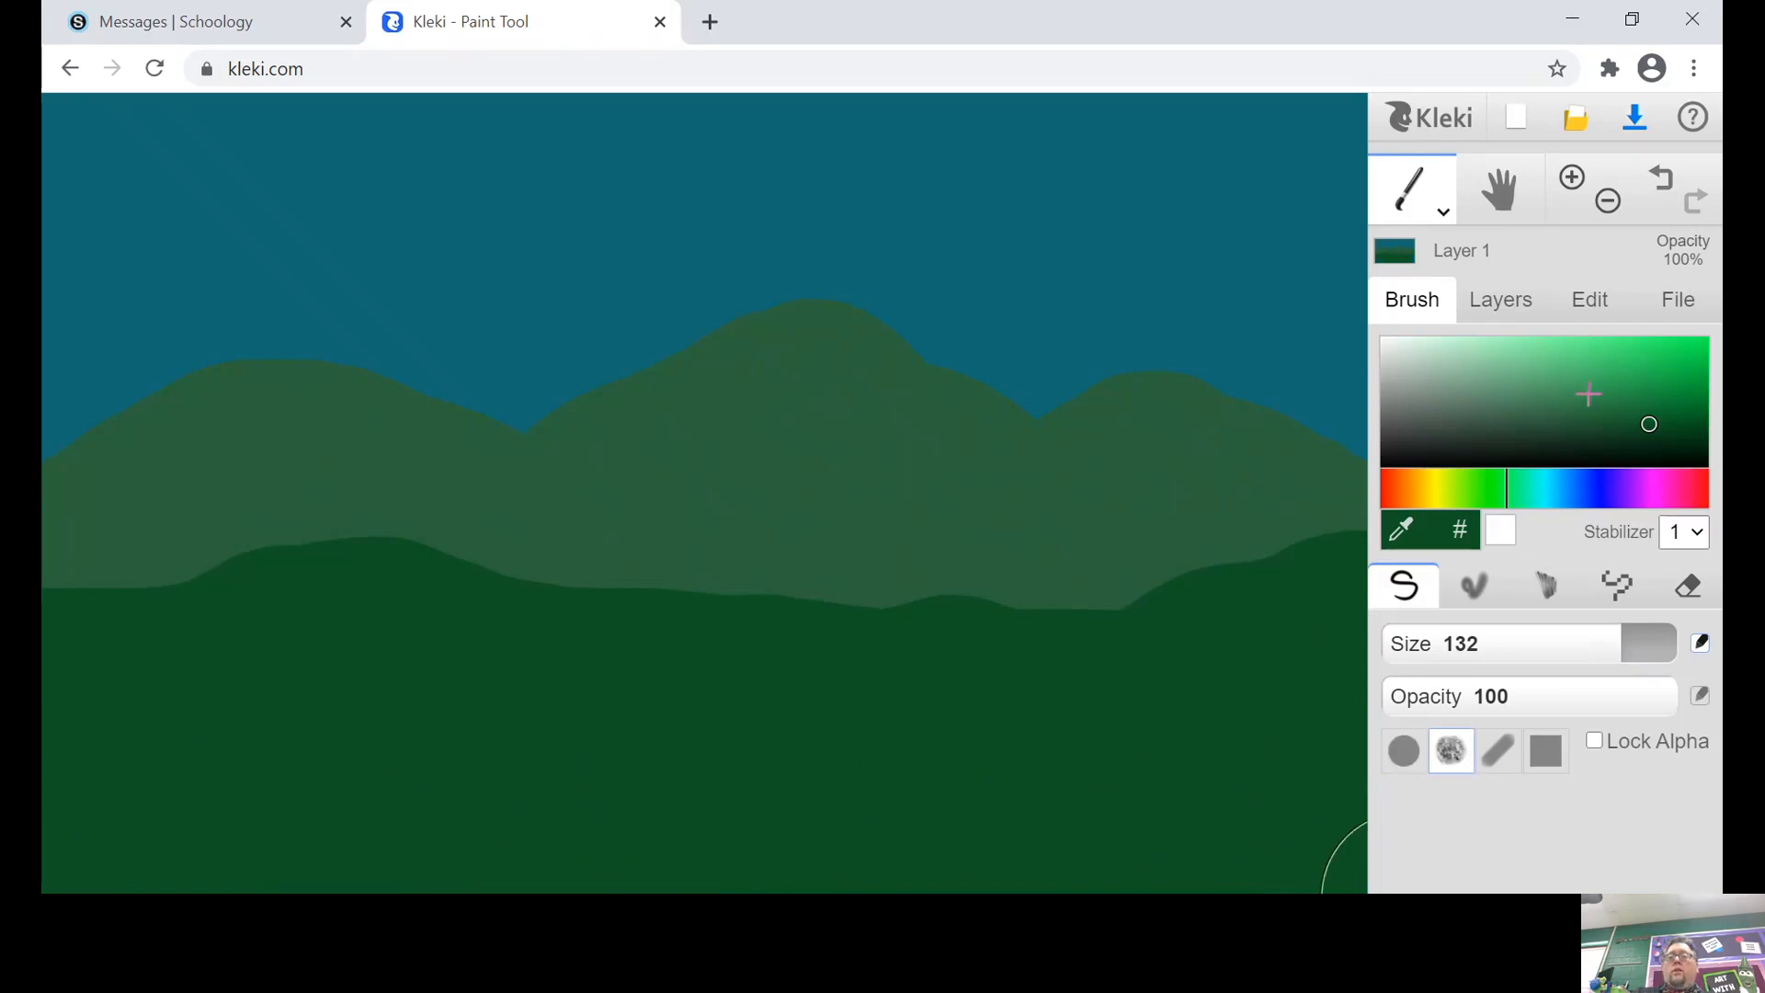
click(1623, 405)
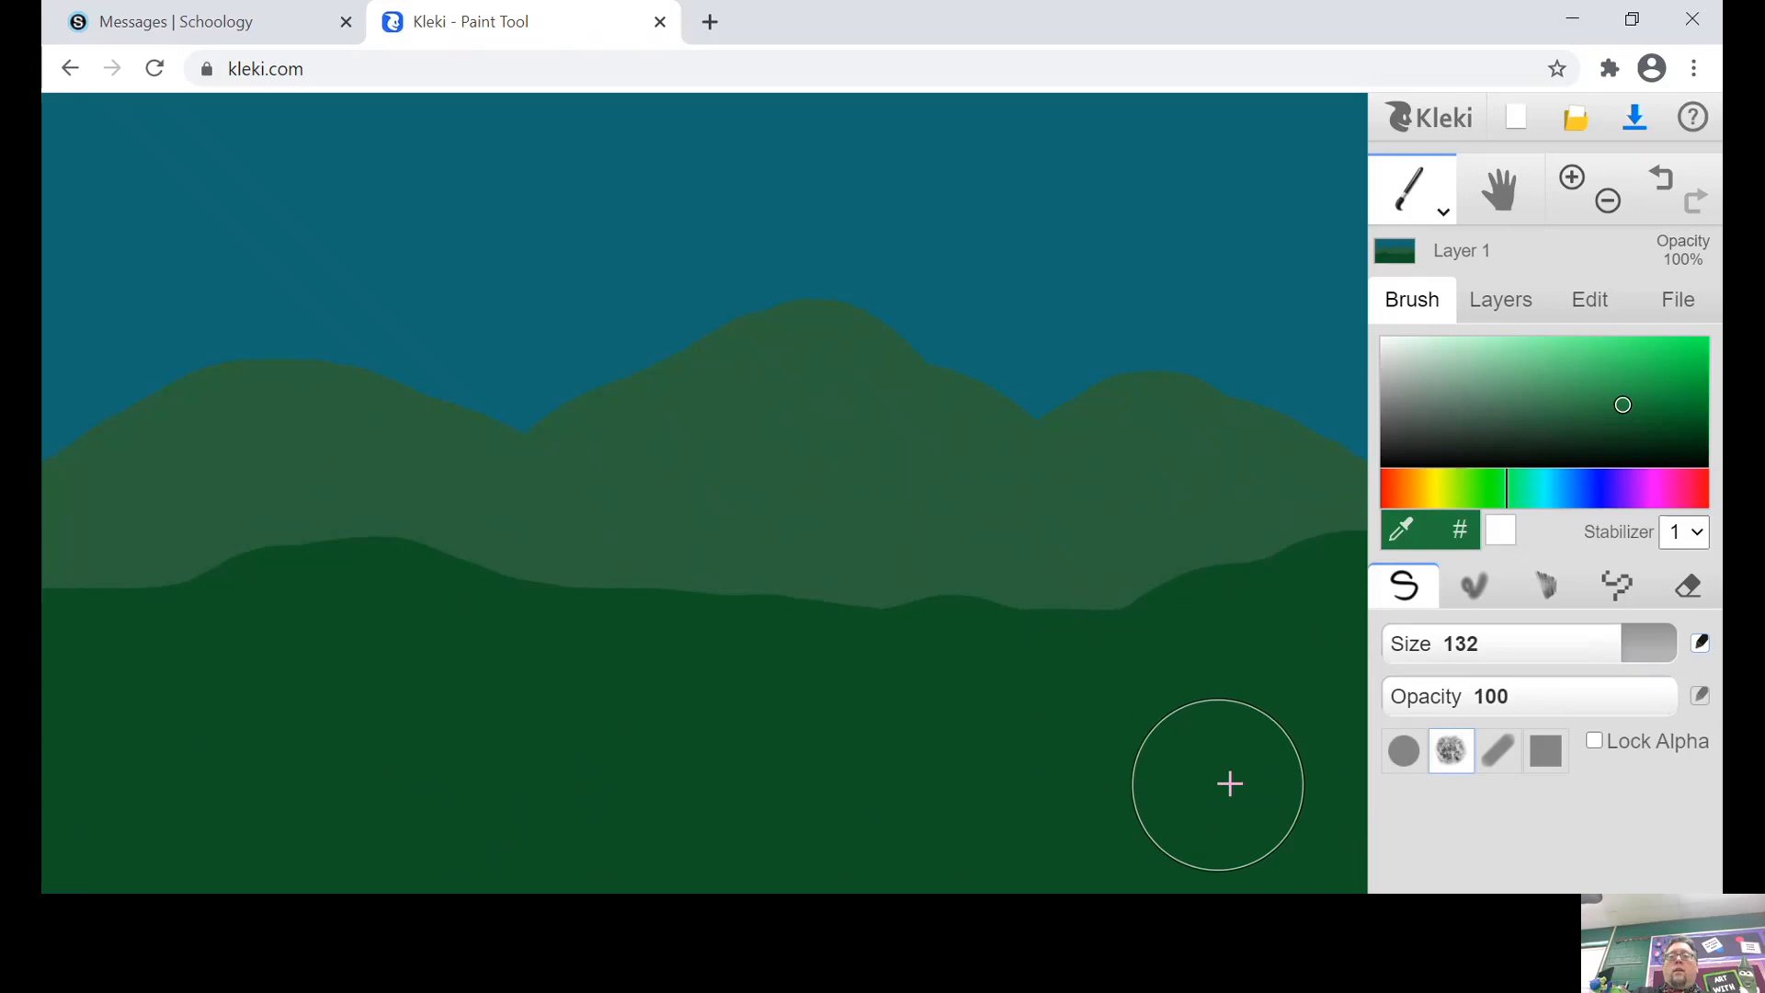
mouse_move(1229, 780)
mouse_down()
mouse_move(1278, 860)
mouse_move(1246, 885)
mouse_move(992, 835)
mouse_move(134, 871)
mouse_move(133, 818)
mouse_move(200, 779)
mouse_move(393, 802)
mouse_move(455, 779)
mouse_move(414, 714)
mouse_move(341, 658)
mouse_move(193, 690)
mouse_move(79, 678)
mouse_move(64, 788)
mouse_move(157, 753)
mouse_move(369, 794)
mouse_move(505, 752)
mouse_move(420, 660)
mouse_move(318, 621)
mouse_move(60, 655)
mouse_move(227, 662)
mouse_move(405, 618)
mouse_move(552, 662)
mouse_move(440, 618)
mouse_move(343, 609)
mouse_move(319, 623)
mouse_move(797, 669)
mouse_move(983, 646)
mouse_move(1159, 653)
mouse_move(1232, 643)
mouse_move(1307, 594)
mouse_move(1396, 728)
mouse_move(540, 702)
mouse_move(941, 738)
mouse_move(401, 800)
mouse_move(220, 764)
mouse_move(60, 877)
mouse_up()
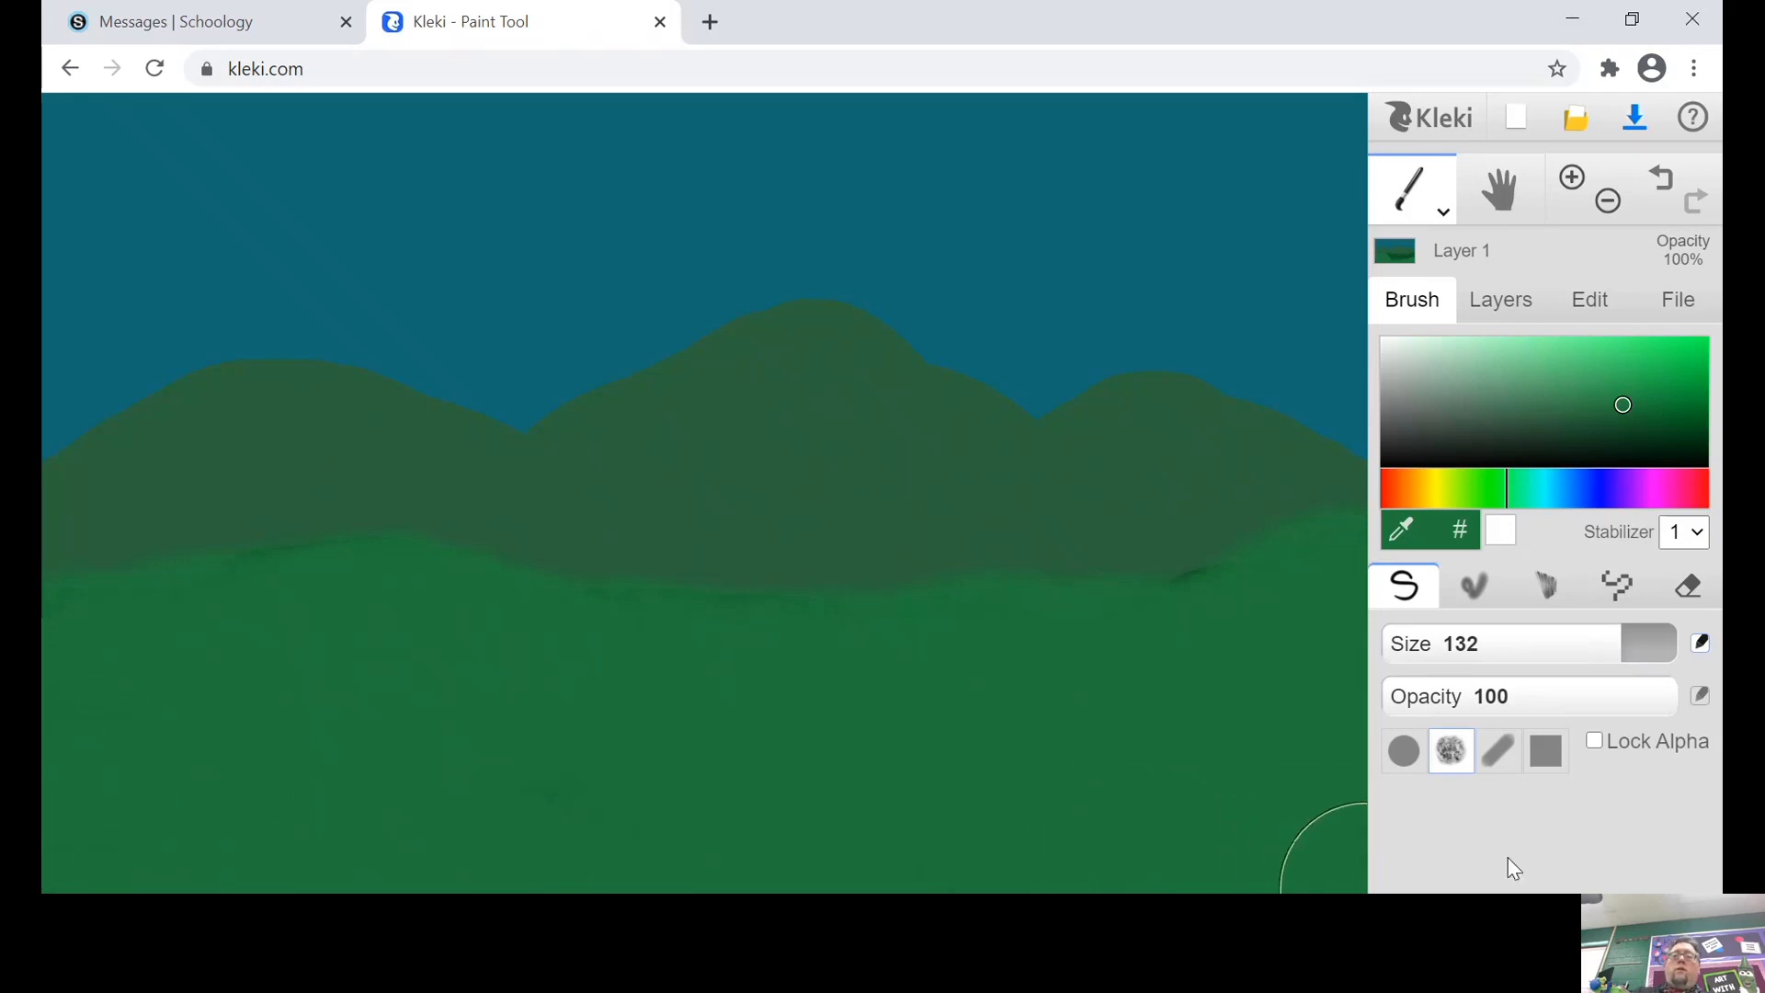
Step: Paint bright green grass texture over the whole foreground with the textured brush tip
click(1638, 369)
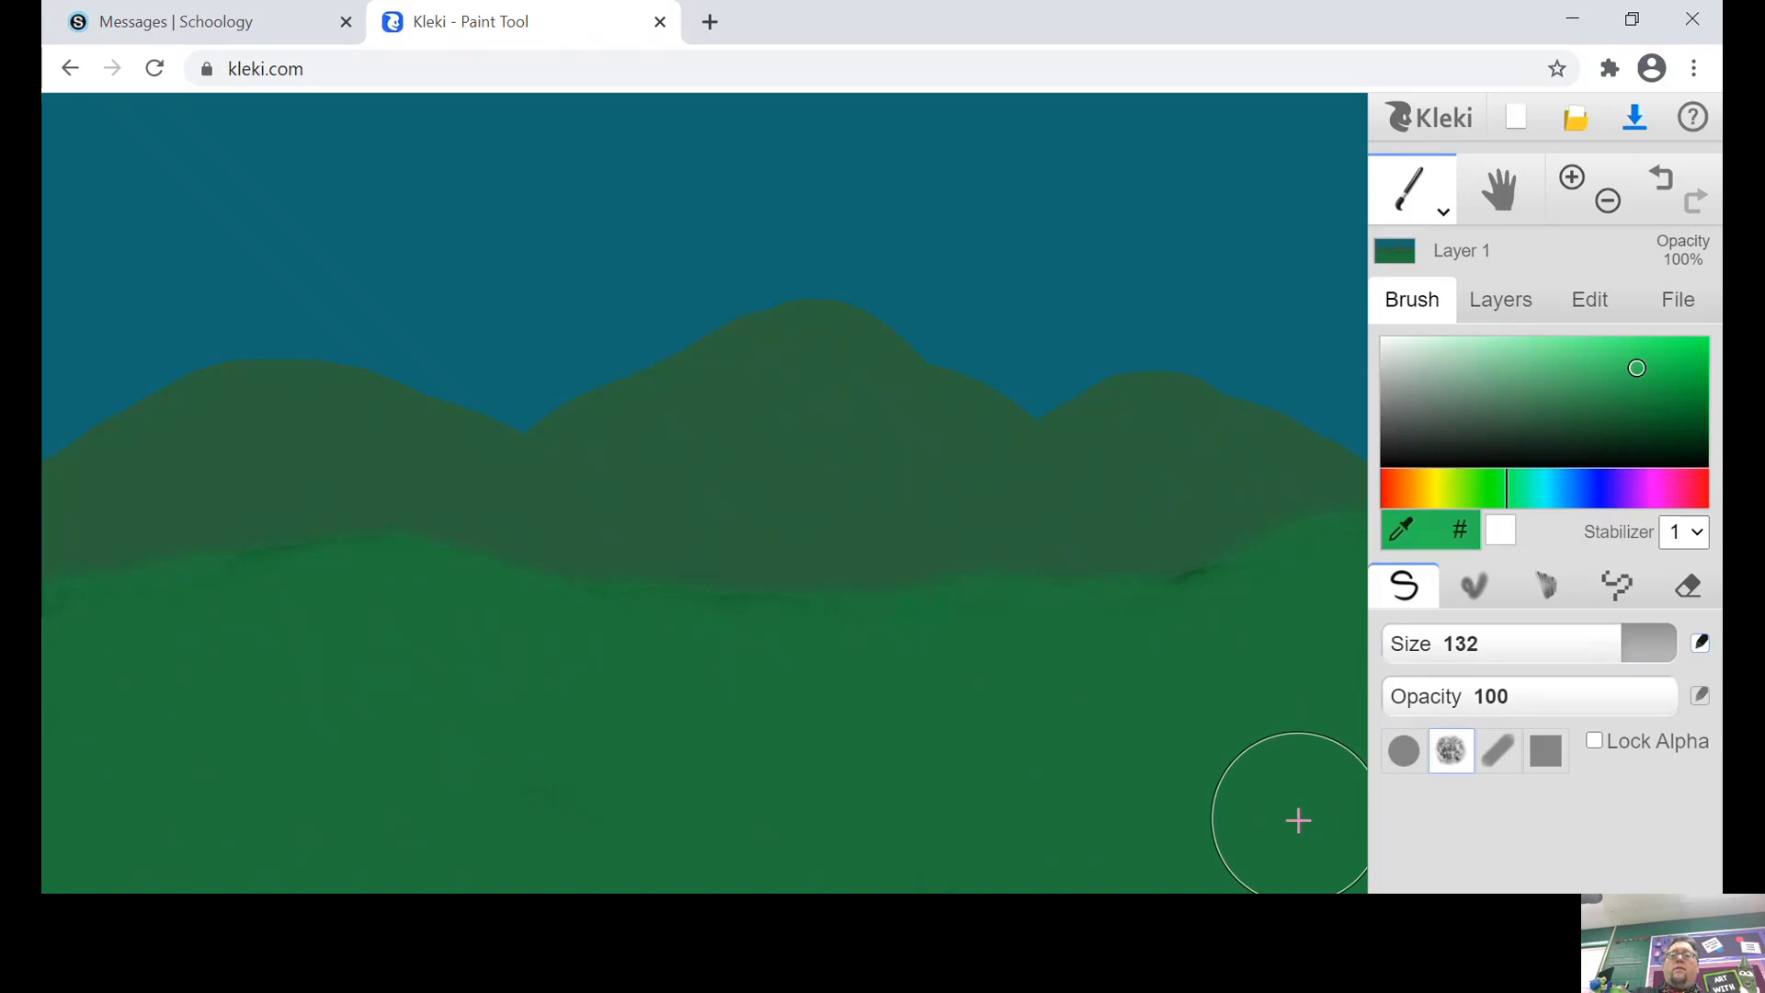
mouse_move(1318, 838)
mouse_down()
mouse_move(1297, 734)
mouse_move(1317, 672)
mouse_up()
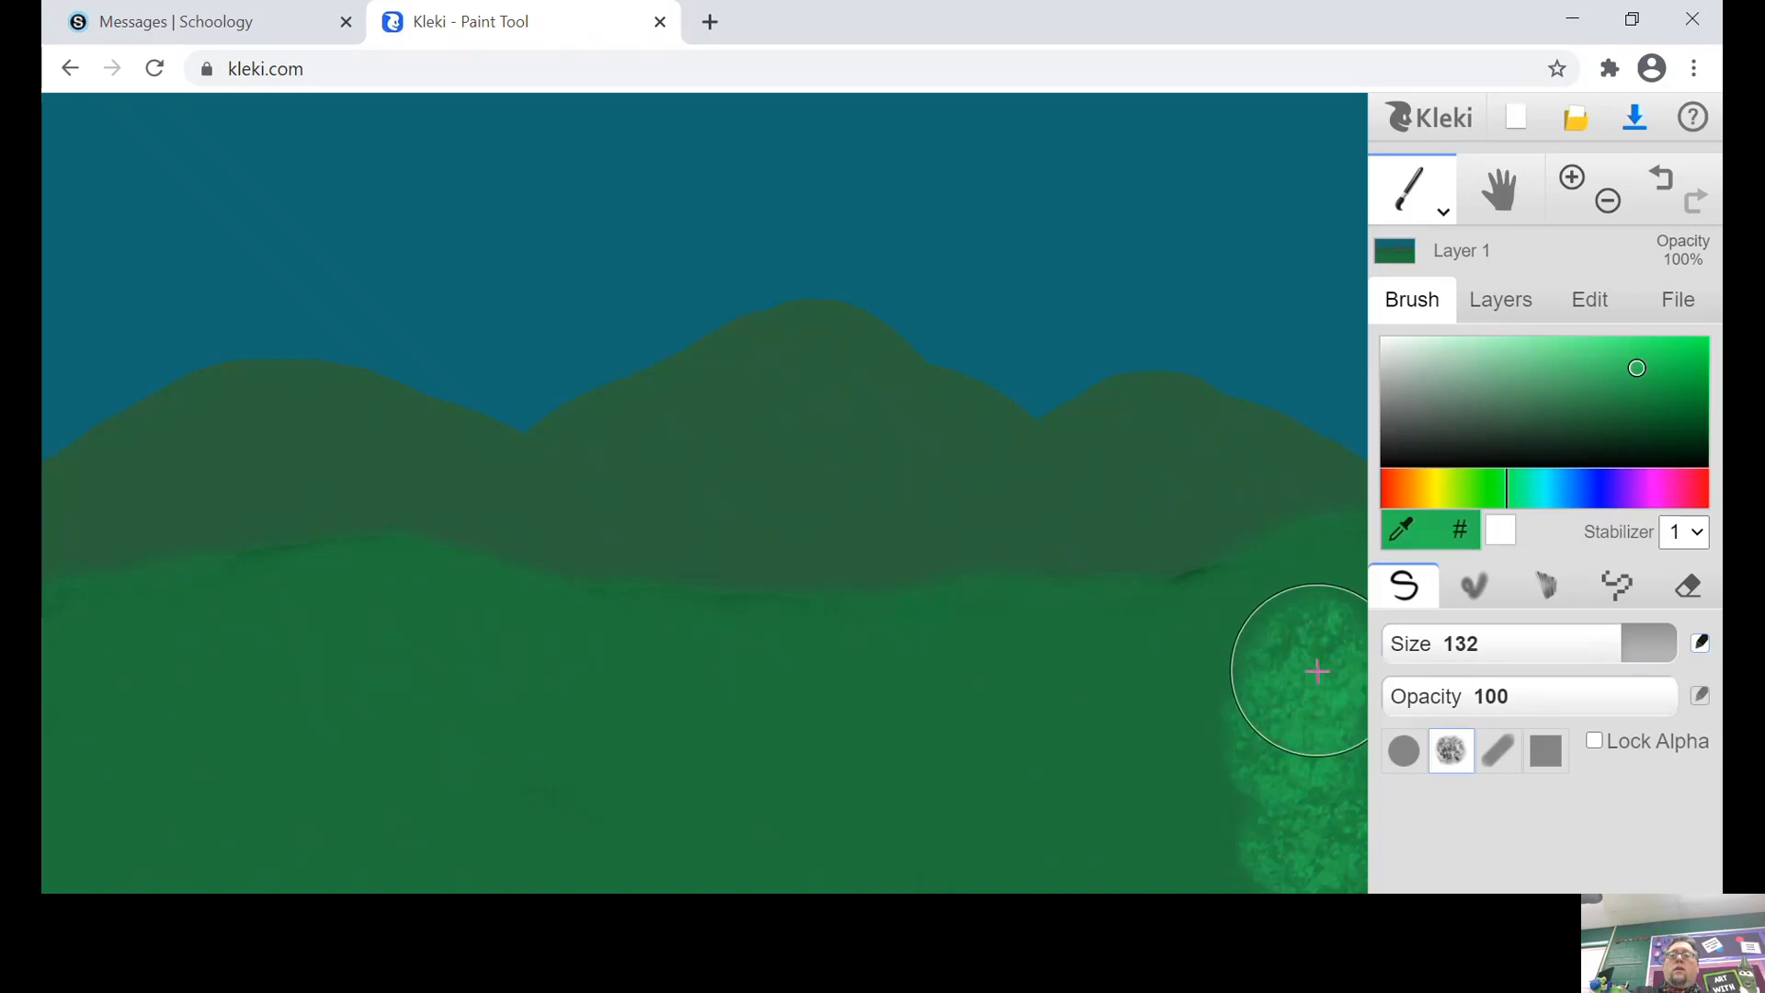
mouse_move(1320, 605)
mouse_down()
mouse_move(1208, 635)
mouse_move(1174, 672)
mouse_move(1165, 840)
mouse_move(1221, 871)
mouse_move(1137, 876)
mouse_move(1059, 871)
mouse_move(1063, 668)
mouse_move(1080, 660)
mouse_move(787, 664)
mouse_move(343, 609)
mouse_move(78, 649)
mouse_up()
mouse_move(72, 720)
mouse_down()
mouse_move(52, 644)
mouse_move(140, 753)
mouse_move(190, 776)
mouse_move(177, 719)
mouse_move(196, 792)
mouse_move(90, 847)
mouse_up()
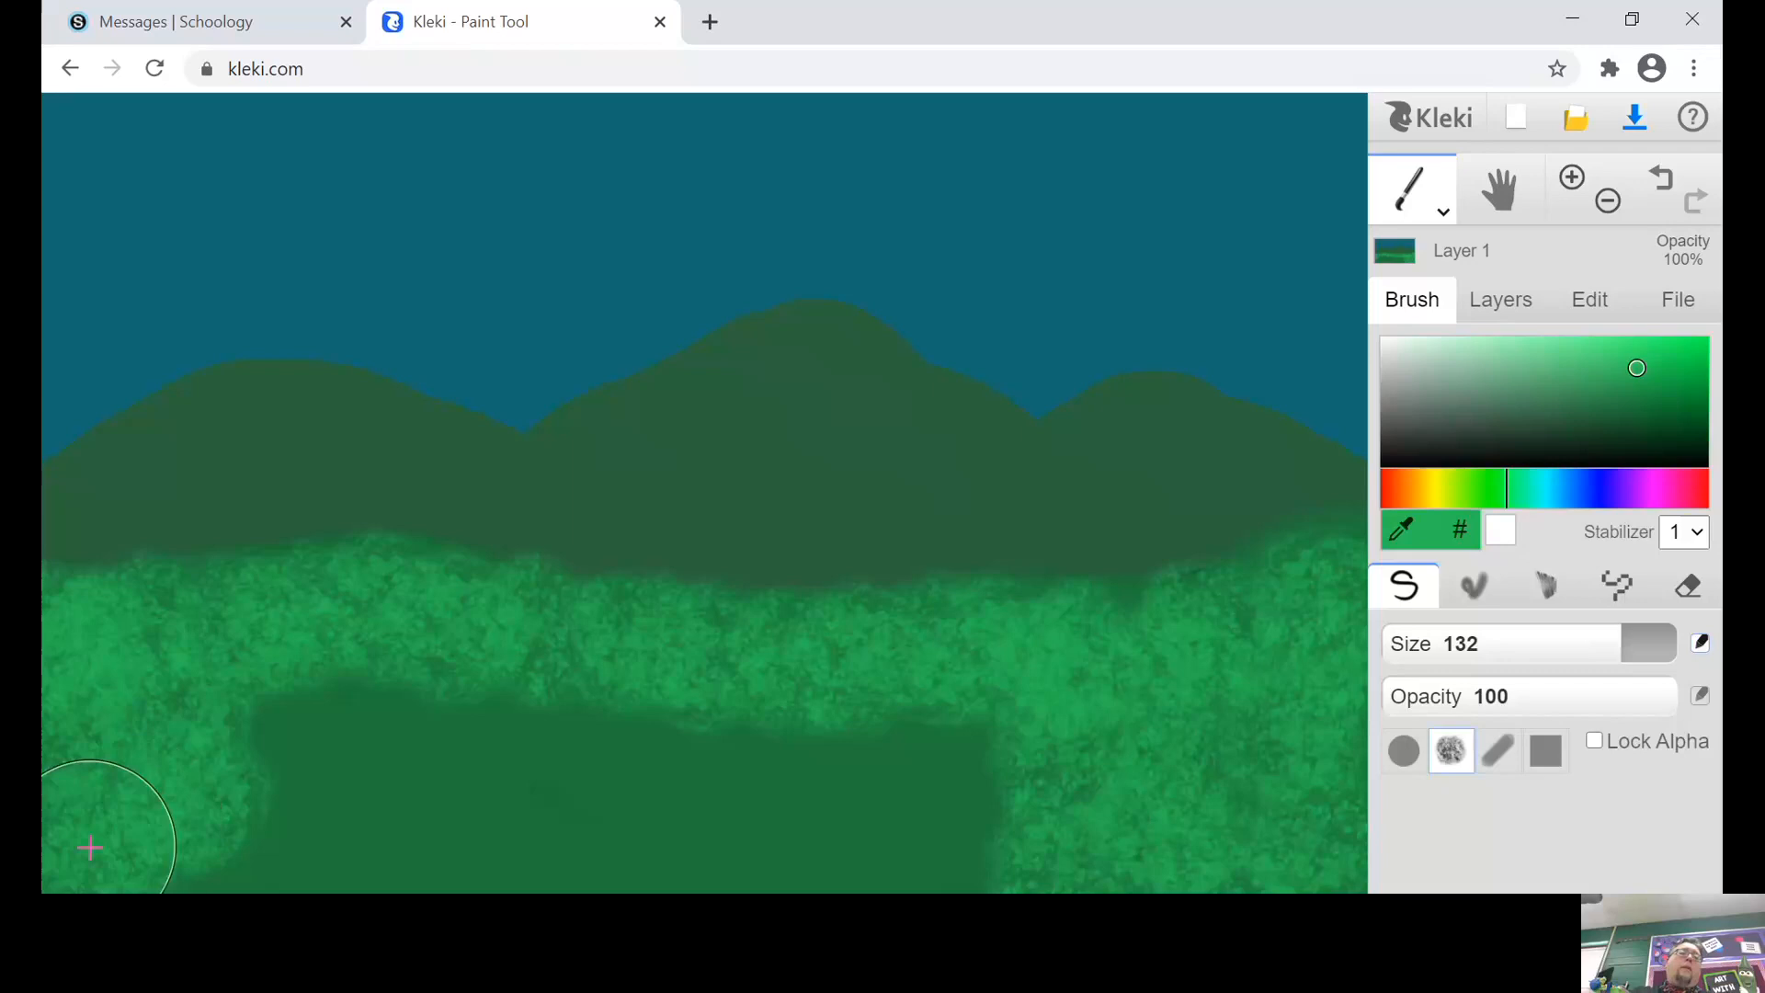
mouse_move(276, 847)
mouse_down()
mouse_move(279, 759)
mouse_move(338, 733)
mouse_move(896, 726)
mouse_move(701, 738)
mouse_move(383, 703)
mouse_move(405, 779)
mouse_move(388, 835)
mouse_move(495, 848)
mouse_move(486, 737)
mouse_move(583, 739)
mouse_move(571, 852)
mouse_move(642, 887)
mouse_move(690, 735)
mouse_move(814, 747)
mouse_move(765, 832)
mouse_move(850, 827)
mouse_move(919, 862)
mouse_move(939, 864)
mouse_move(944, 775)
mouse_up()
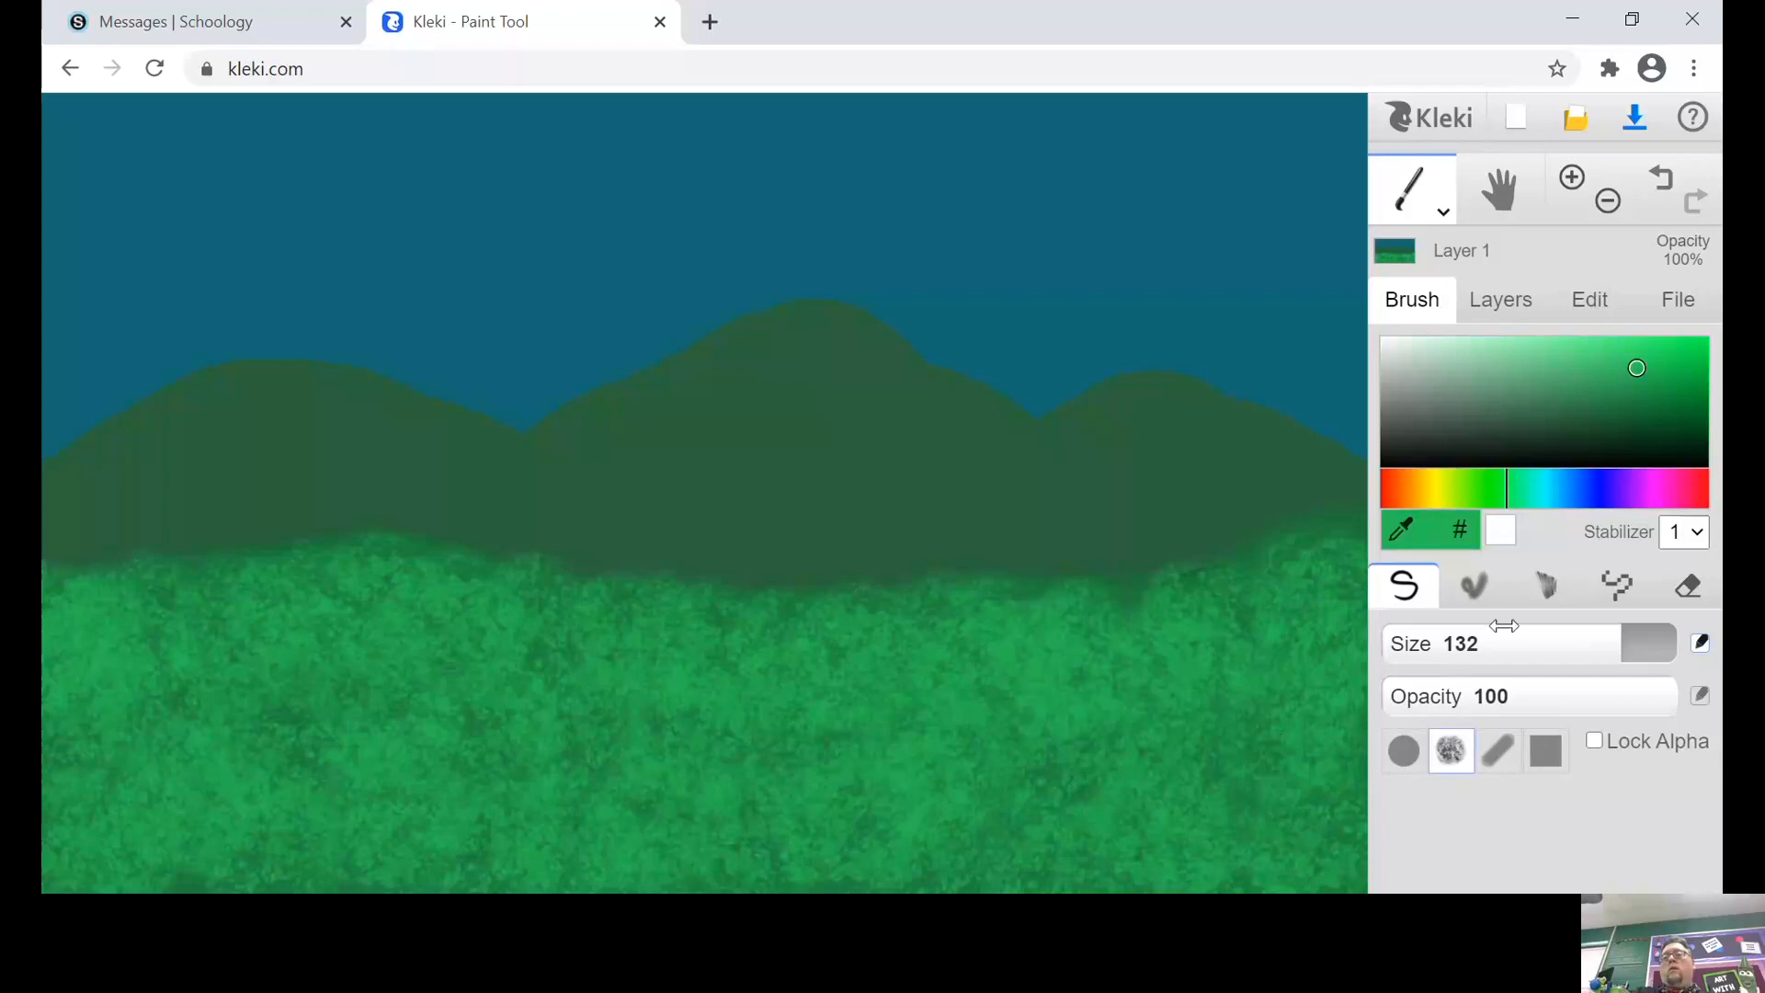
Step: Add patches of a duller green over the bright grass to vary its texture
click(1571, 390)
mouse_move(1115, 769)
mouse_down()
mouse_move(1169, 716)
mouse_move(1247, 711)
mouse_move(1294, 797)
mouse_move(1089, 852)
mouse_move(916, 726)
mouse_move(804, 760)
mouse_move(675, 735)
mouse_move(585, 749)
mouse_move(532, 740)
mouse_move(548, 679)
mouse_move(295, 728)
mouse_move(284, 758)
mouse_move(197, 804)
mouse_move(146, 689)
mouse_move(88, 684)
mouse_up()
mouse_move(353, 843)
mouse_down()
mouse_move(393, 774)
mouse_move(398, 679)
mouse_move(330, 627)
mouse_move(467, 668)
mouse_move(655, 845)
mouse_move(861, 809)
mouse_move(937, 727)
mouse_move(1073, 641)
mouse_move(1034, 708)
mouse_move(895, 810)
mouse_move(819, 820)
mouse_move(792, 844)
mouse_move(744, 659)
mouse_move(584, 658)
mouse_move(505, 628)
mouse_move(782, 648)
mouse_move(1047, 682)
mouse_up()
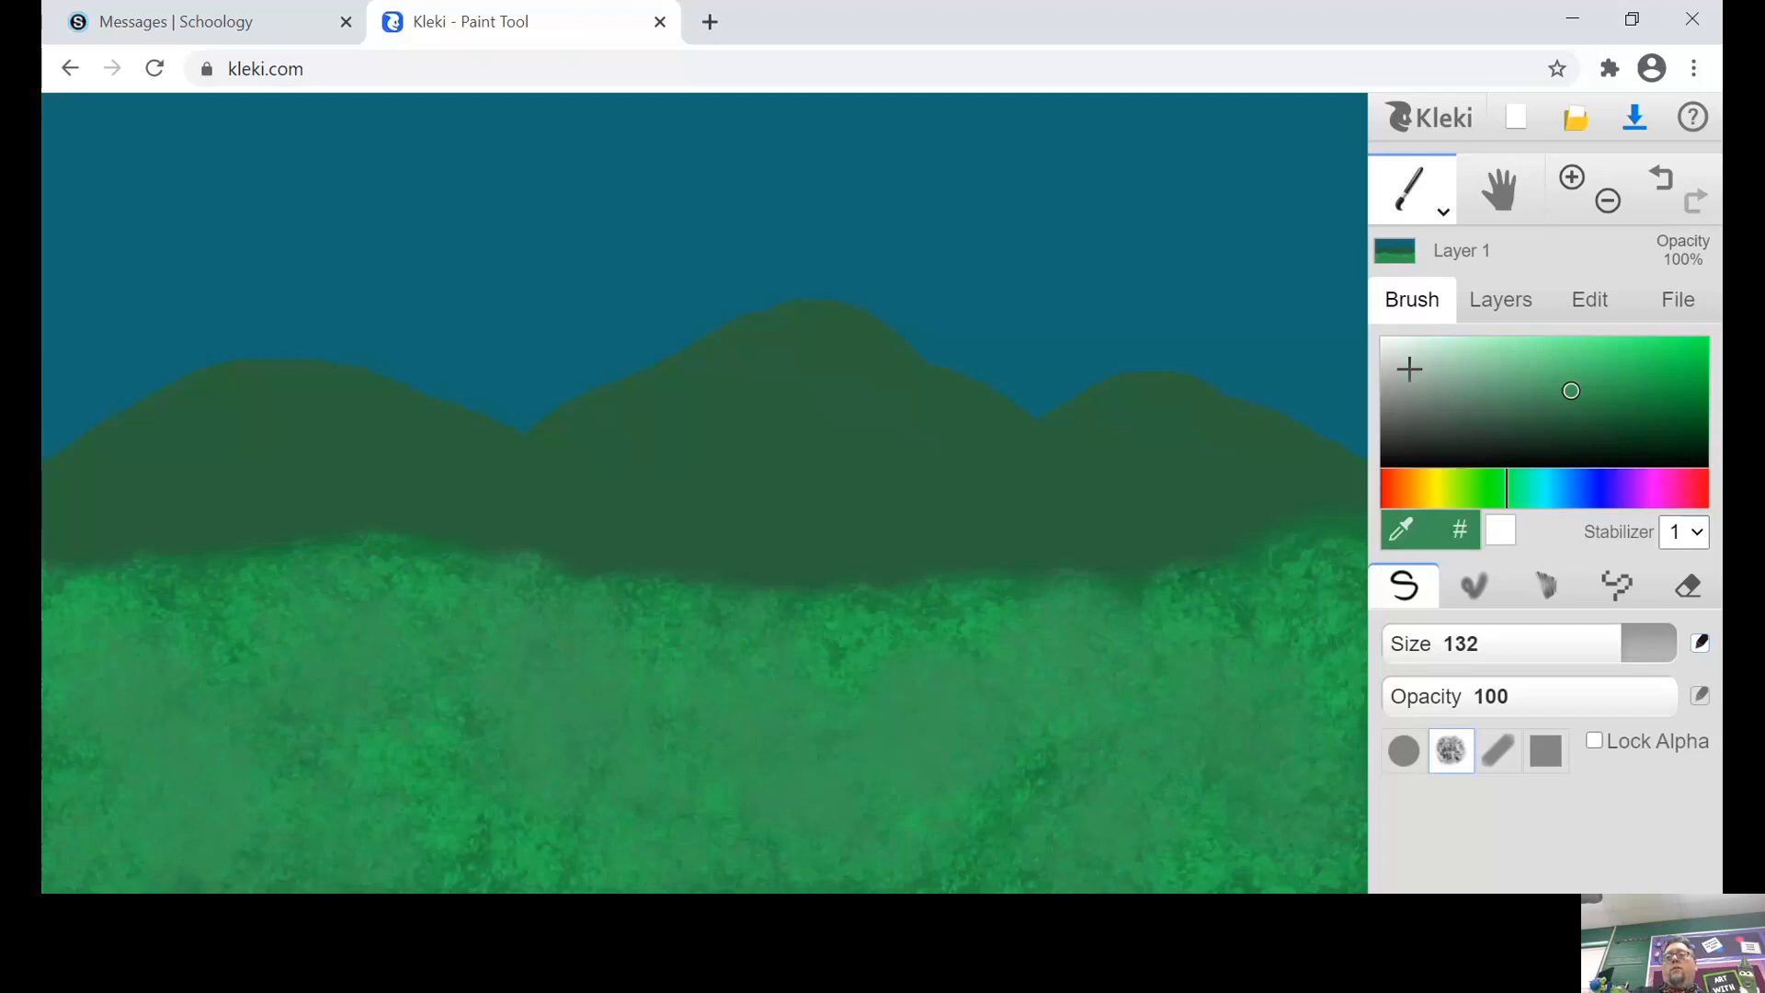
Step: Paint two textured white clouds in the sky, one on each side of the central hill
click(1391, 347)
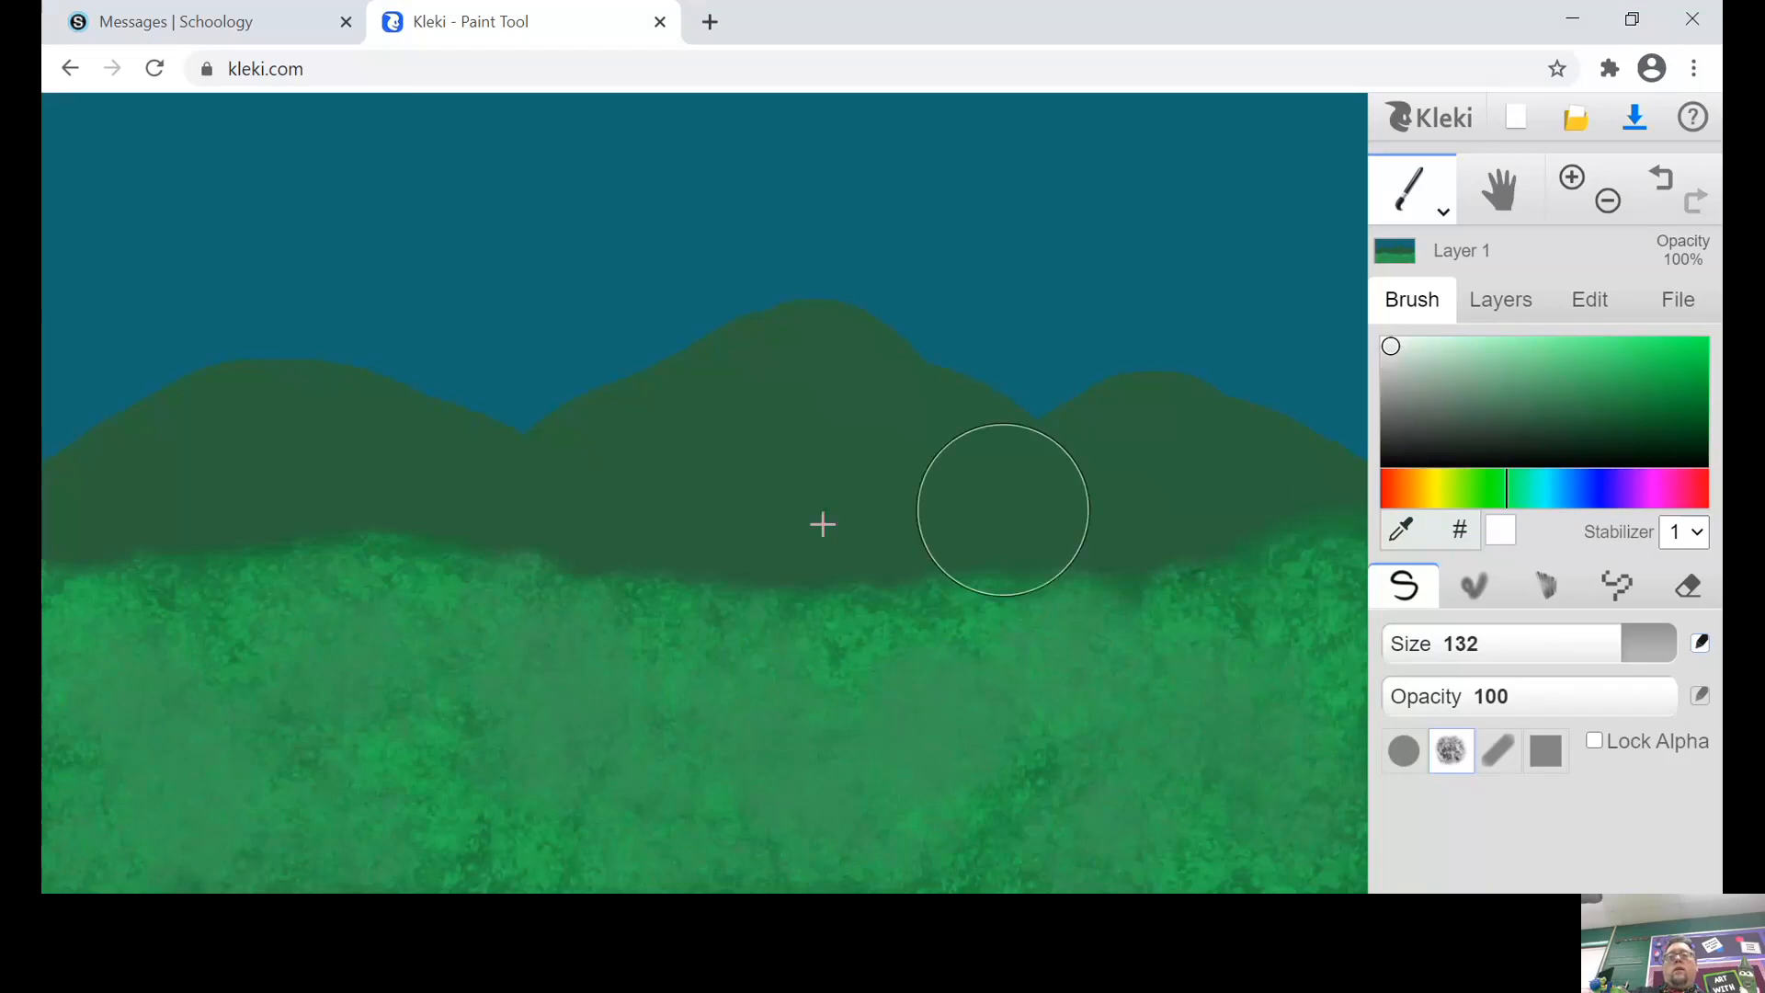
mouse_move(1107, 201)
mouse_down()
mouse_move(1028, 201)
mouse_move(1142, 193)
mouse_move(1198, 221)
mouse_move(1126, 119)
mouse_move(1021, 191)
mouse_move(959, 191)
mouse_move(1160, 170)
mouse_move(1216, 199)
mouse_move(1284, 193)
mouse_up()
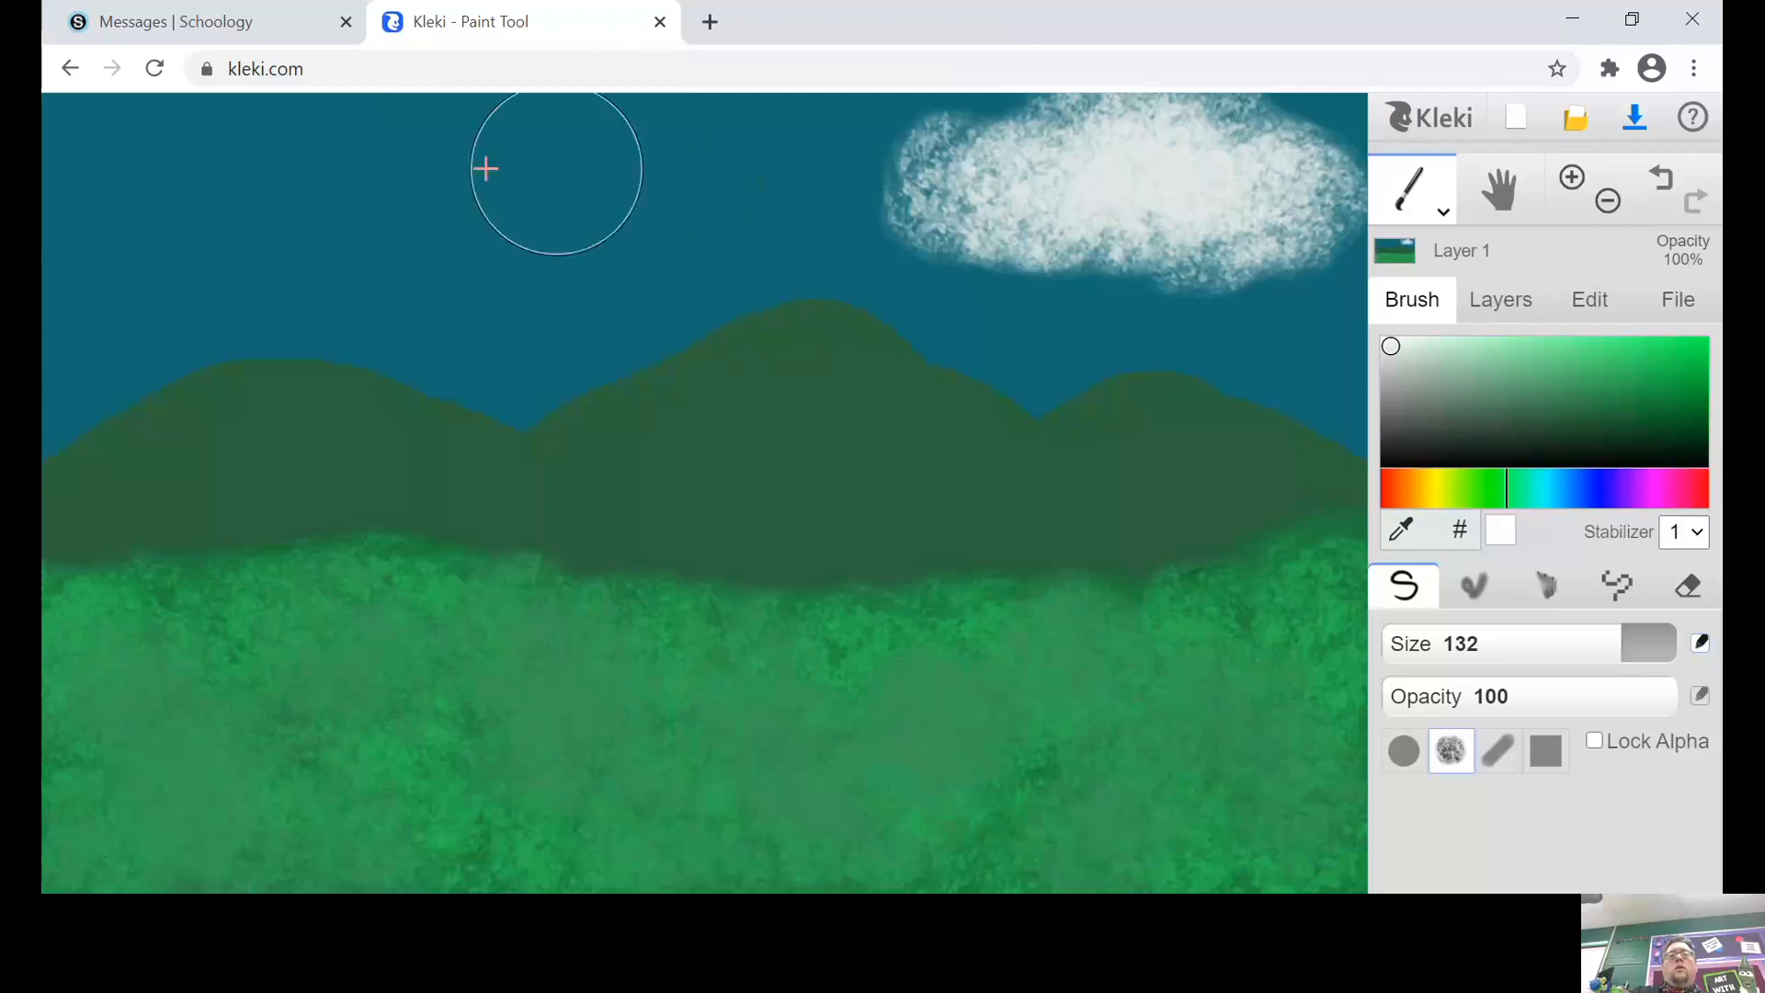
mouse_move(422, 174)
mouse_down()
mouse_move(229, 206)
mouse_move(283, 170)
mouse_move(374, 209)
mouse_move(509, 214)
mouse_move(310, 206)
mouse_move(223, 159)
mouse_move(168, 209)
mouse_move(140, 207)
mouse_move(500, 197)
mouse_up()
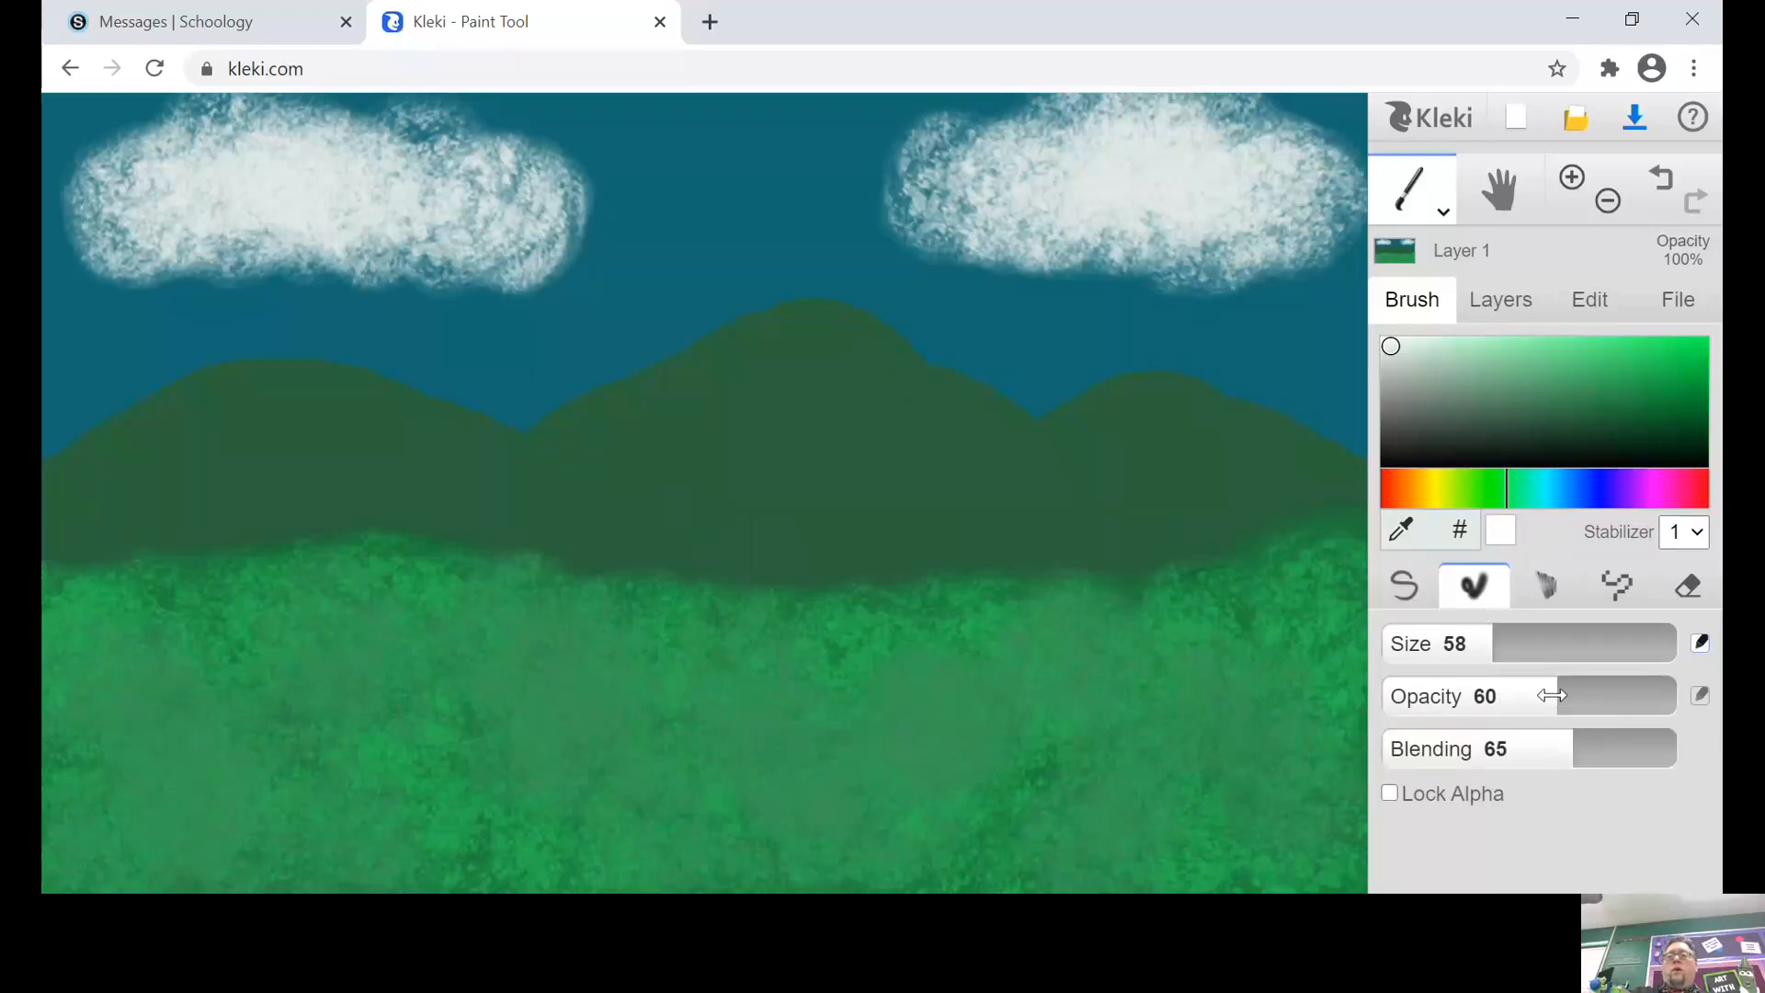
Step: Soften both clouds with the blending brush at size 58, opacity 16 and blending 92
drag(1552, 695, 1427, 712)
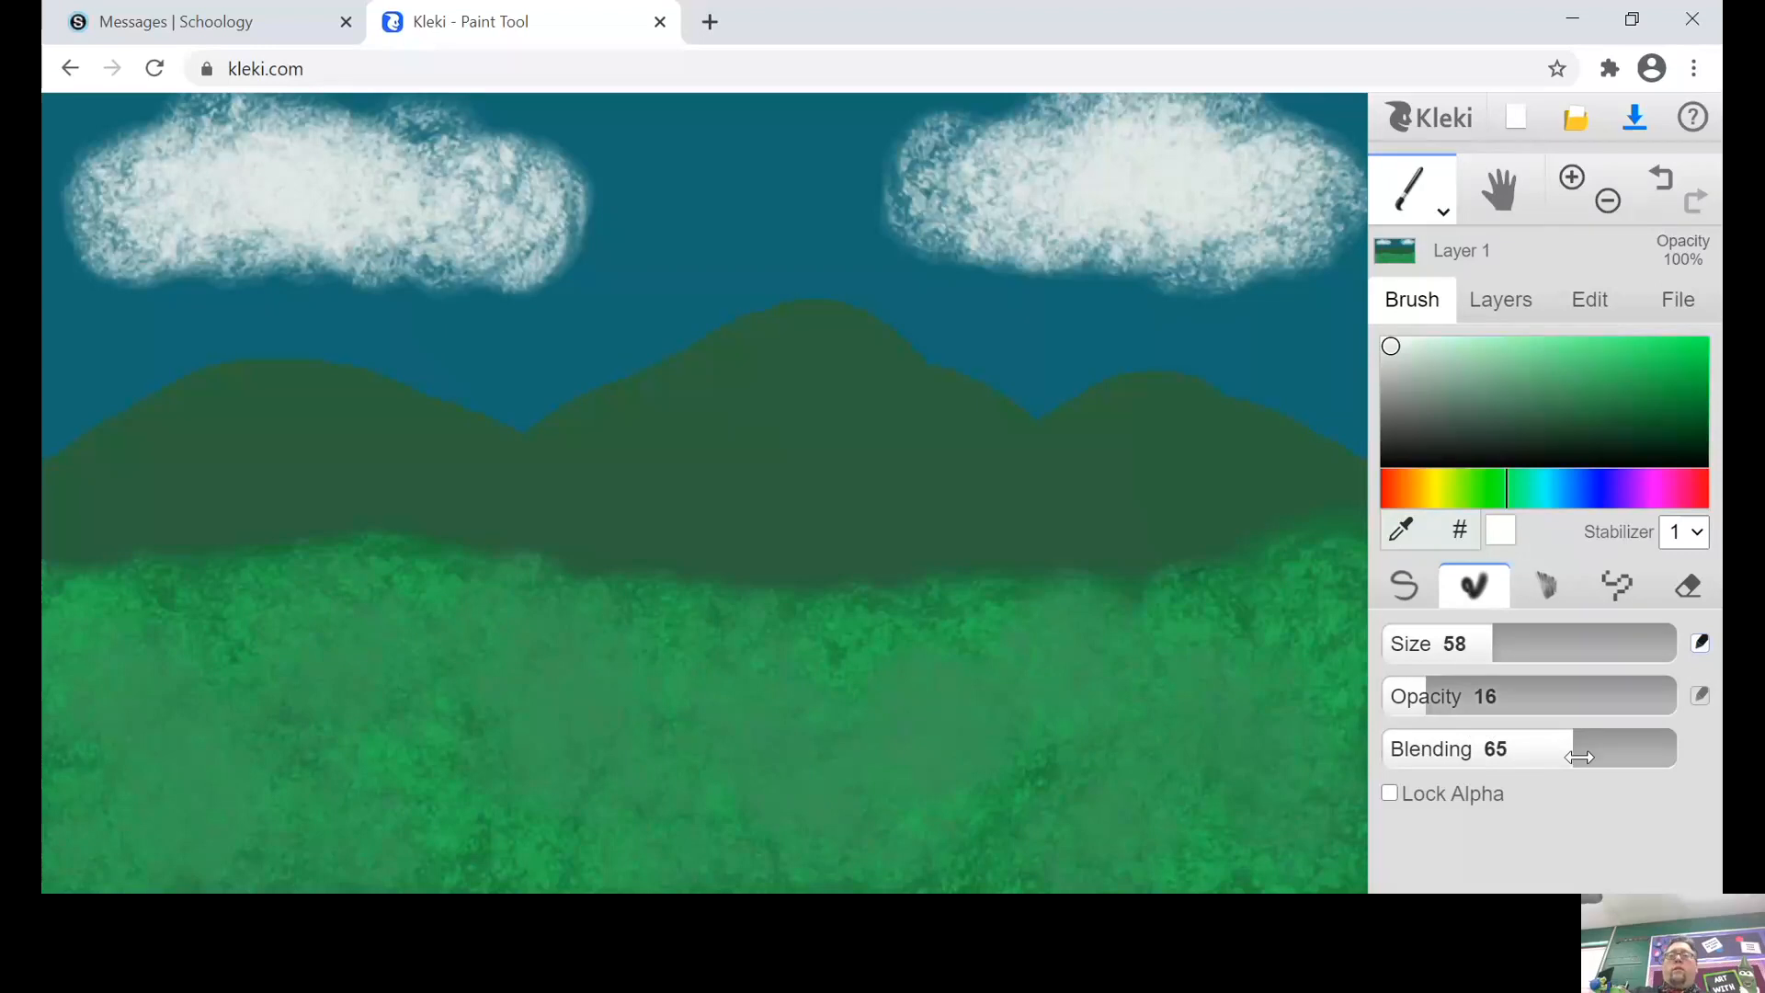
drag(1579, 756, 1650, 756)
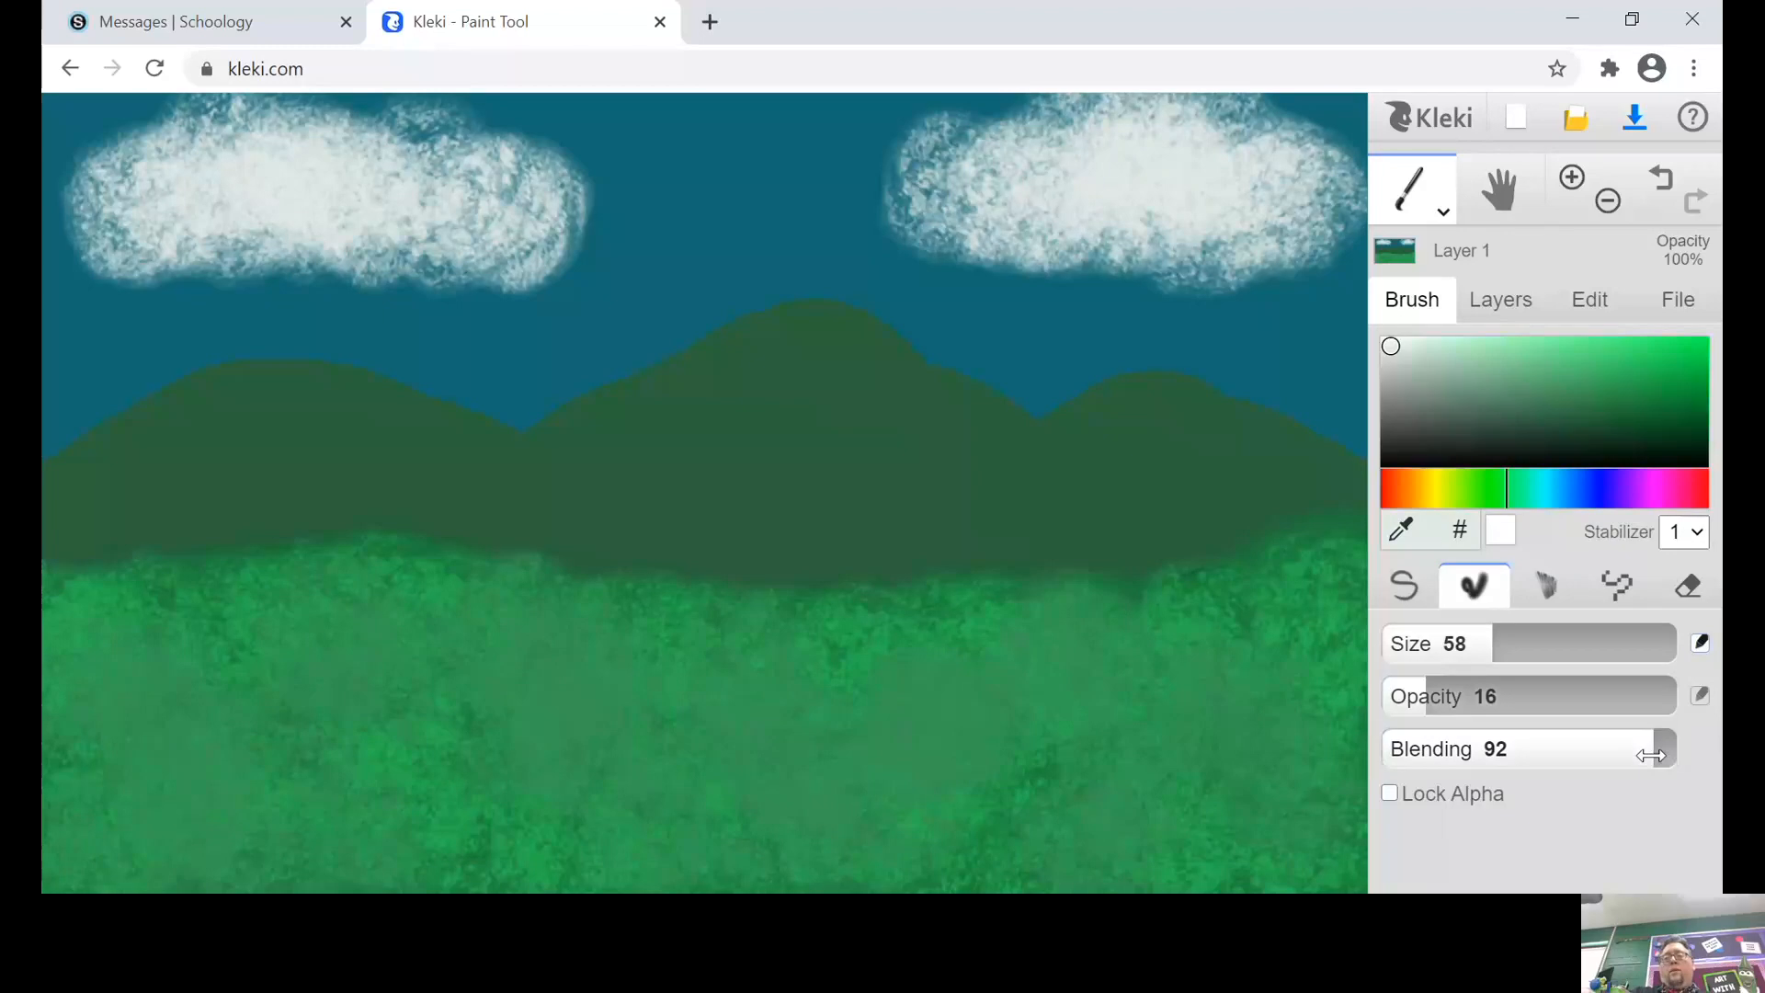
mouse_move(1132, 200)
mouse_down()
mouse_move(1168, 225)
mouse_move(1158, 249)
mouse_move(1197, 254)
mouse_move(1170, 204)
mouse_move(1250, 250)
mouse_move(1224, 222)
mouse_move(1302, 198)
mouse_move(1266, 195)
mouse_move(1322, 211)
mouse_move(1322, 192)
mouse_move(1286, 213)
mouse_move(1296, 158)
mouse_move(1230, 170)
mouse_move(1238, 153)
mouse_move(1194, 177)
mouse_move(1113, 166)
mouse_move(1118, 192)
mouse_move(1085, 190)
mouse_move(1099, 206)
mouse_move(1005, 231)
mouse_move(977, 186)
mouse_move(993, 203)
mouse_move(908, 214)
mouse_move(904, 193)
mouse_move(877, 229)
mouse_move(853, 190)
mouse_move(908, 167)
mouse_move(955, 229)
mouse_move(1040, 255)
mouse_move(1144, 228)
mouse_move(1064, 258)
mouse_move(1030, 207)
mouse_move(1060, 147)
mouse_move(1004, 162)
mouse_move(988, 136)
mouse_move(947, 155)
mouse_move(908, 140)
mouse_move(1074, 160)
mouse_move(1078, 129)
mouse_move(1173, 135)
mouse_move(1159, 110)
mouse_move(1221, 120)
mouse_move(1376, 216)
mouse_move(1226, 257)
mouse_move(1139, 246)
mouse_up()
mouse_move(527, 108)
mouse_down()
mouse_move(414, 155)
mouse_move(404, 216)
mouse_move(449, 179)
mouse_move(542, 183)
mouse_move(532, 261)
mouse_move(339, 244)
mouse_move(414, 257)
mouse_move(419, 292)
mouse_move(465, 269)
mouse_move(513, 285)
mouse_move(567, 235)
mouse_move(559, 213)
mouse_move(607, 220)
mouse_move(484, 209)
mouse_move(419, 147)
mouse_move(340, 183)
mouse_move(345, 114)
mouse_move(374, 188)
mouse_move(279, 249)
mouse_move(306, 296)
mouse_move(242, 291)
mouse_move(201, 264)
mouse_move(210, 248)
mouse_move(155, 269)
mouse_move(117, 259)
mouse_move(46, 189)
mouse_move(177, 203)
mouse_move(115, 212)
mouse_move(106, 179)
mouse_move(194, 192)
mouse_move(210, 134)
mouse_move(253, 128)
mouse_move(513, 161)
mouse_move(534, 197)
mouse_up()
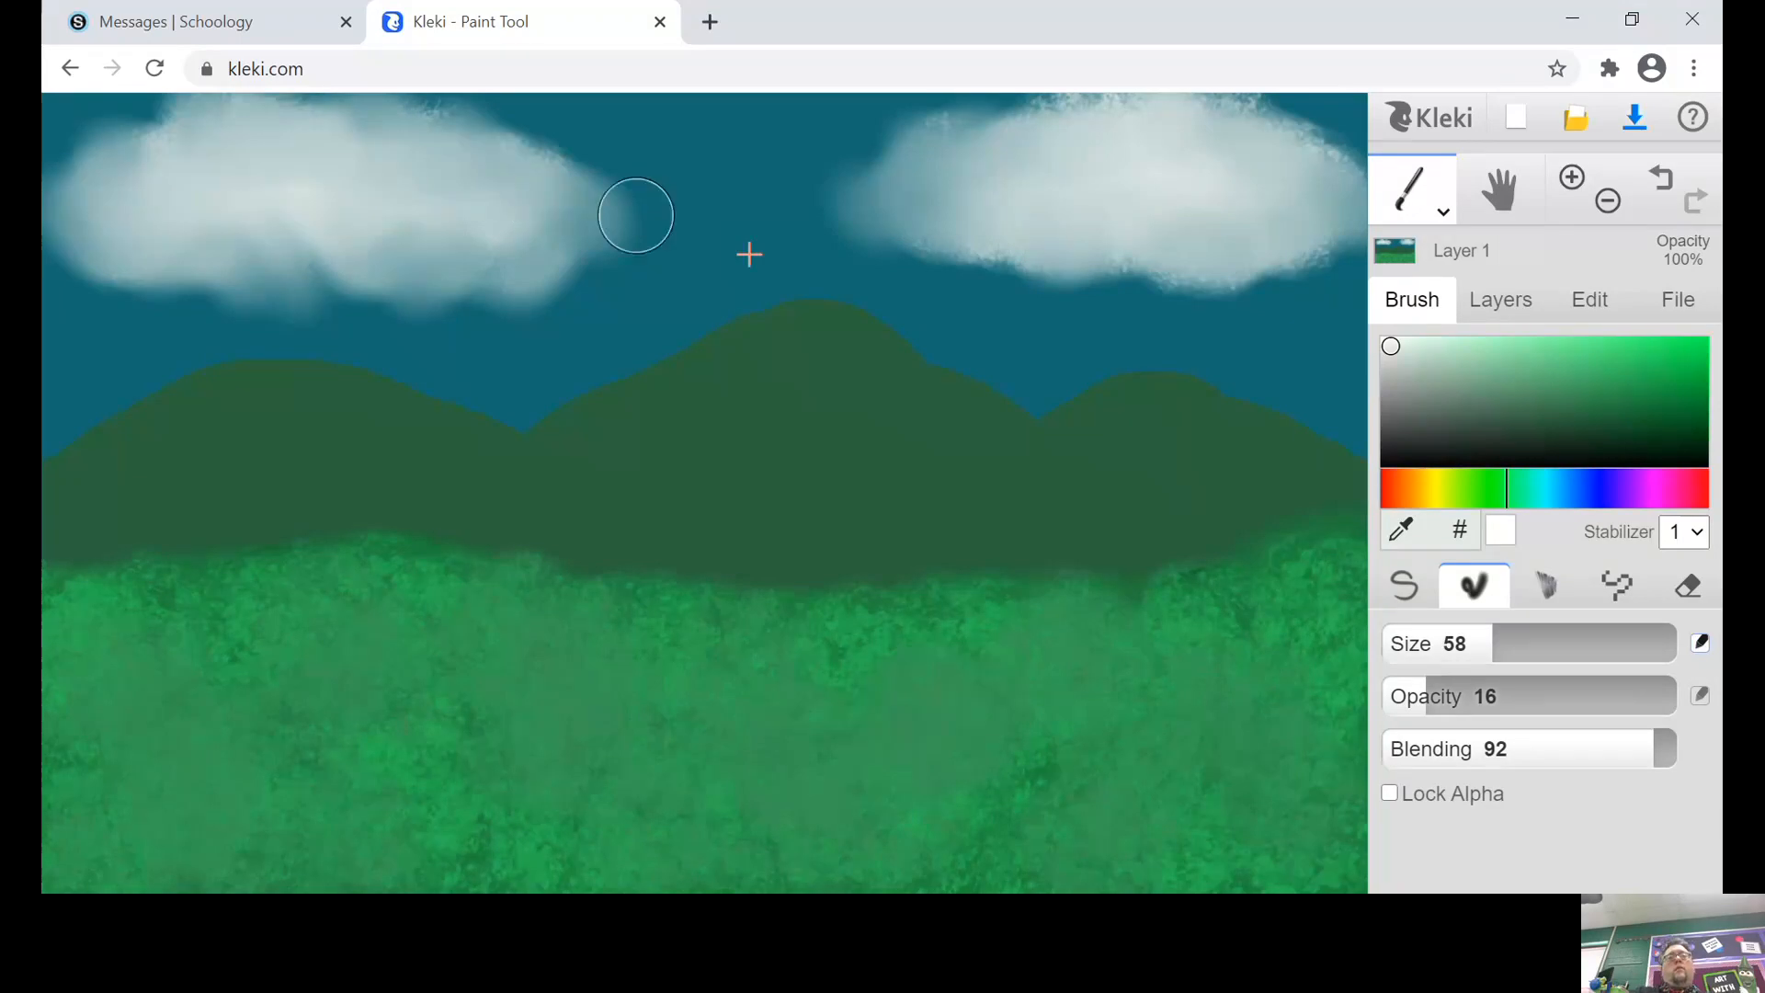
drag(1002, 237, 1059, 257)
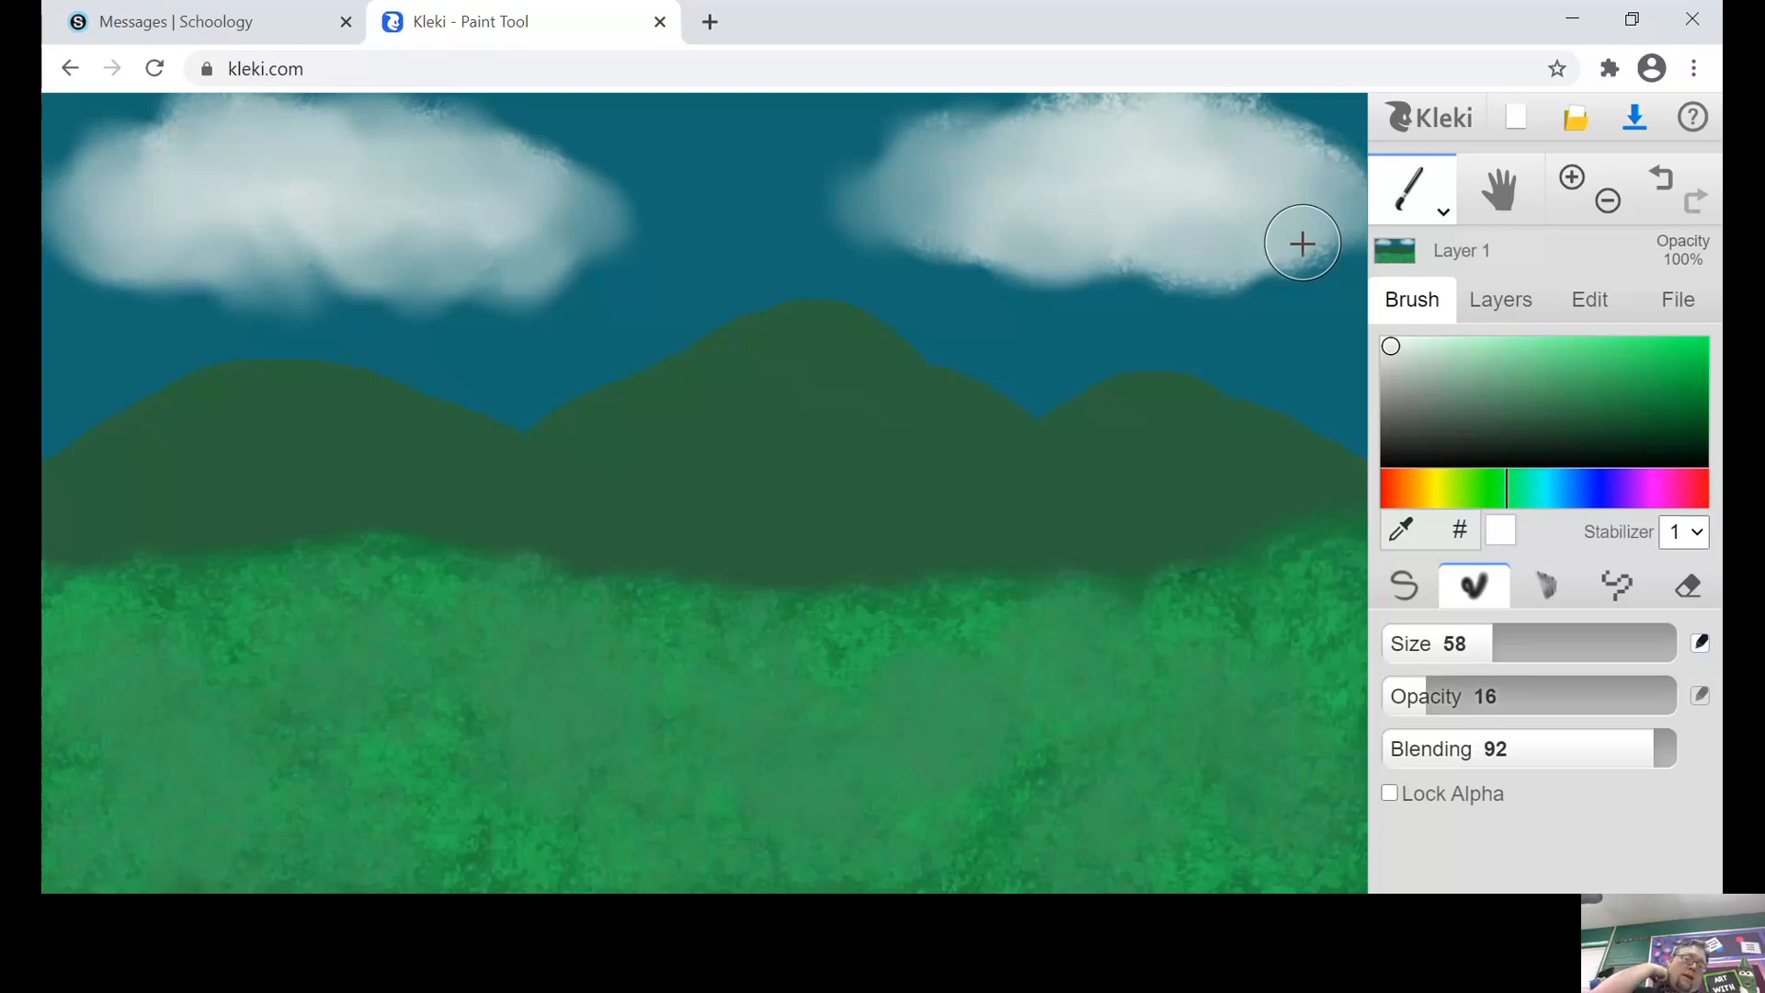
Step: Set up the Shape tool to draw filled ellipses in golden yellow
click(1427, 199)
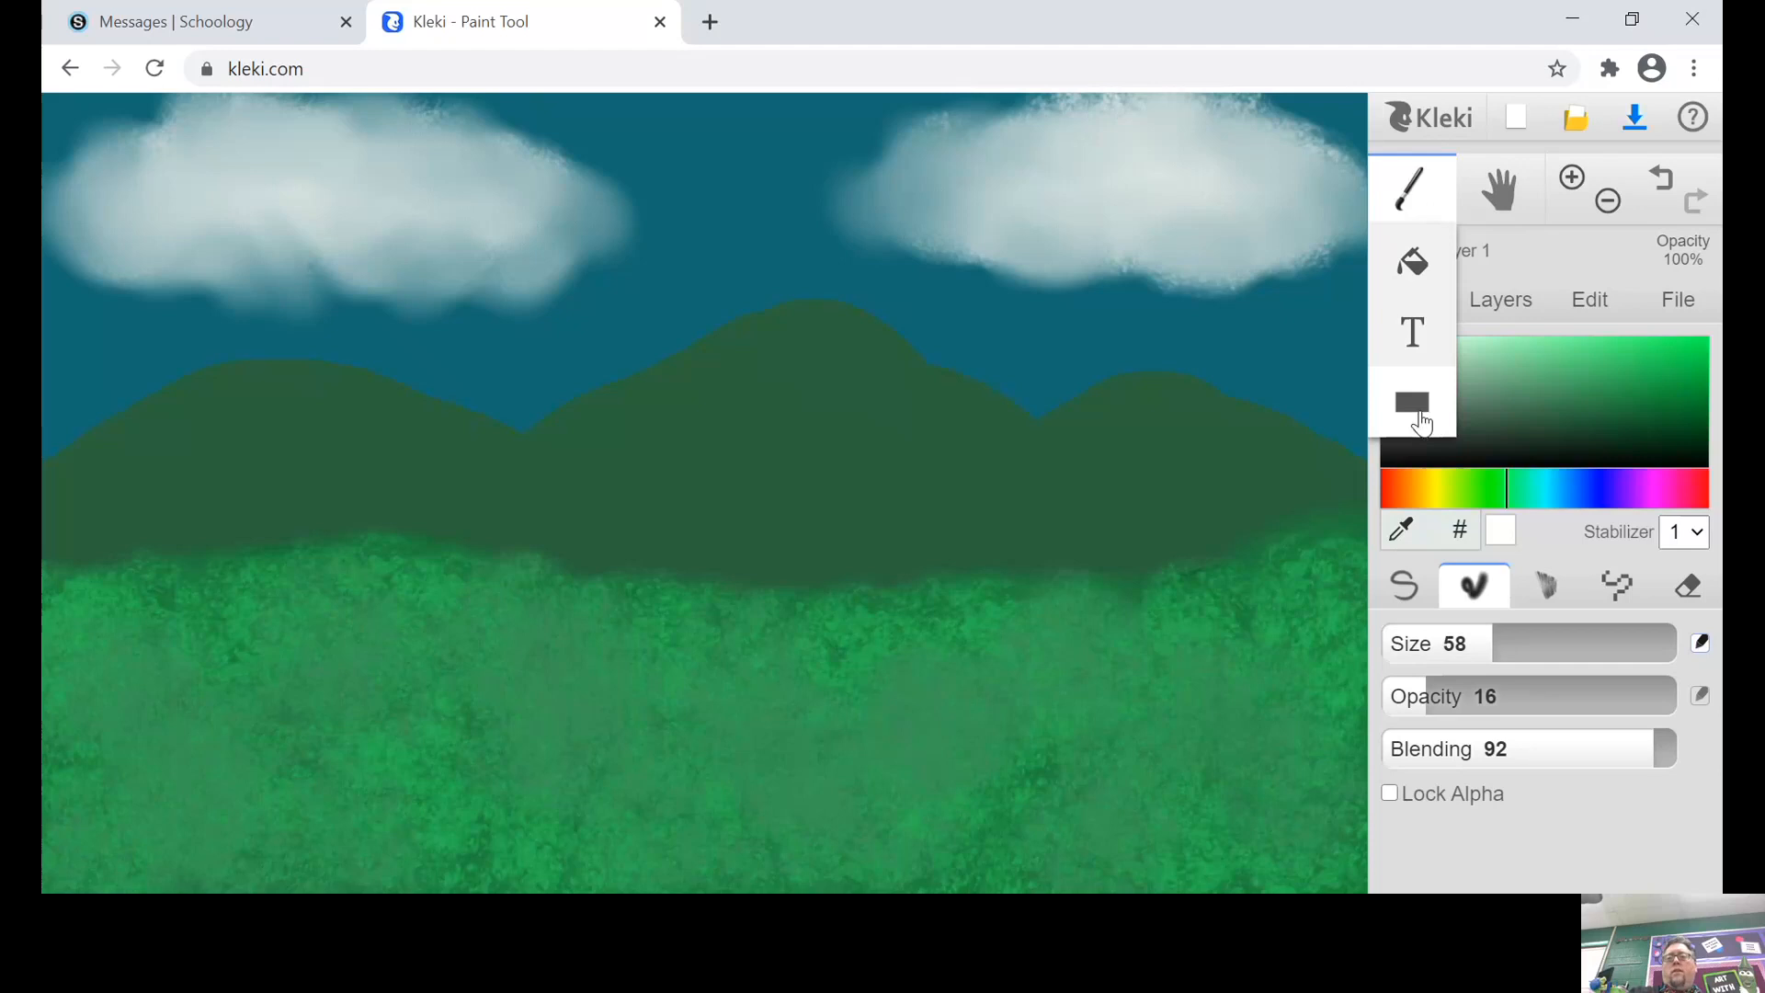
click(1413, 412)
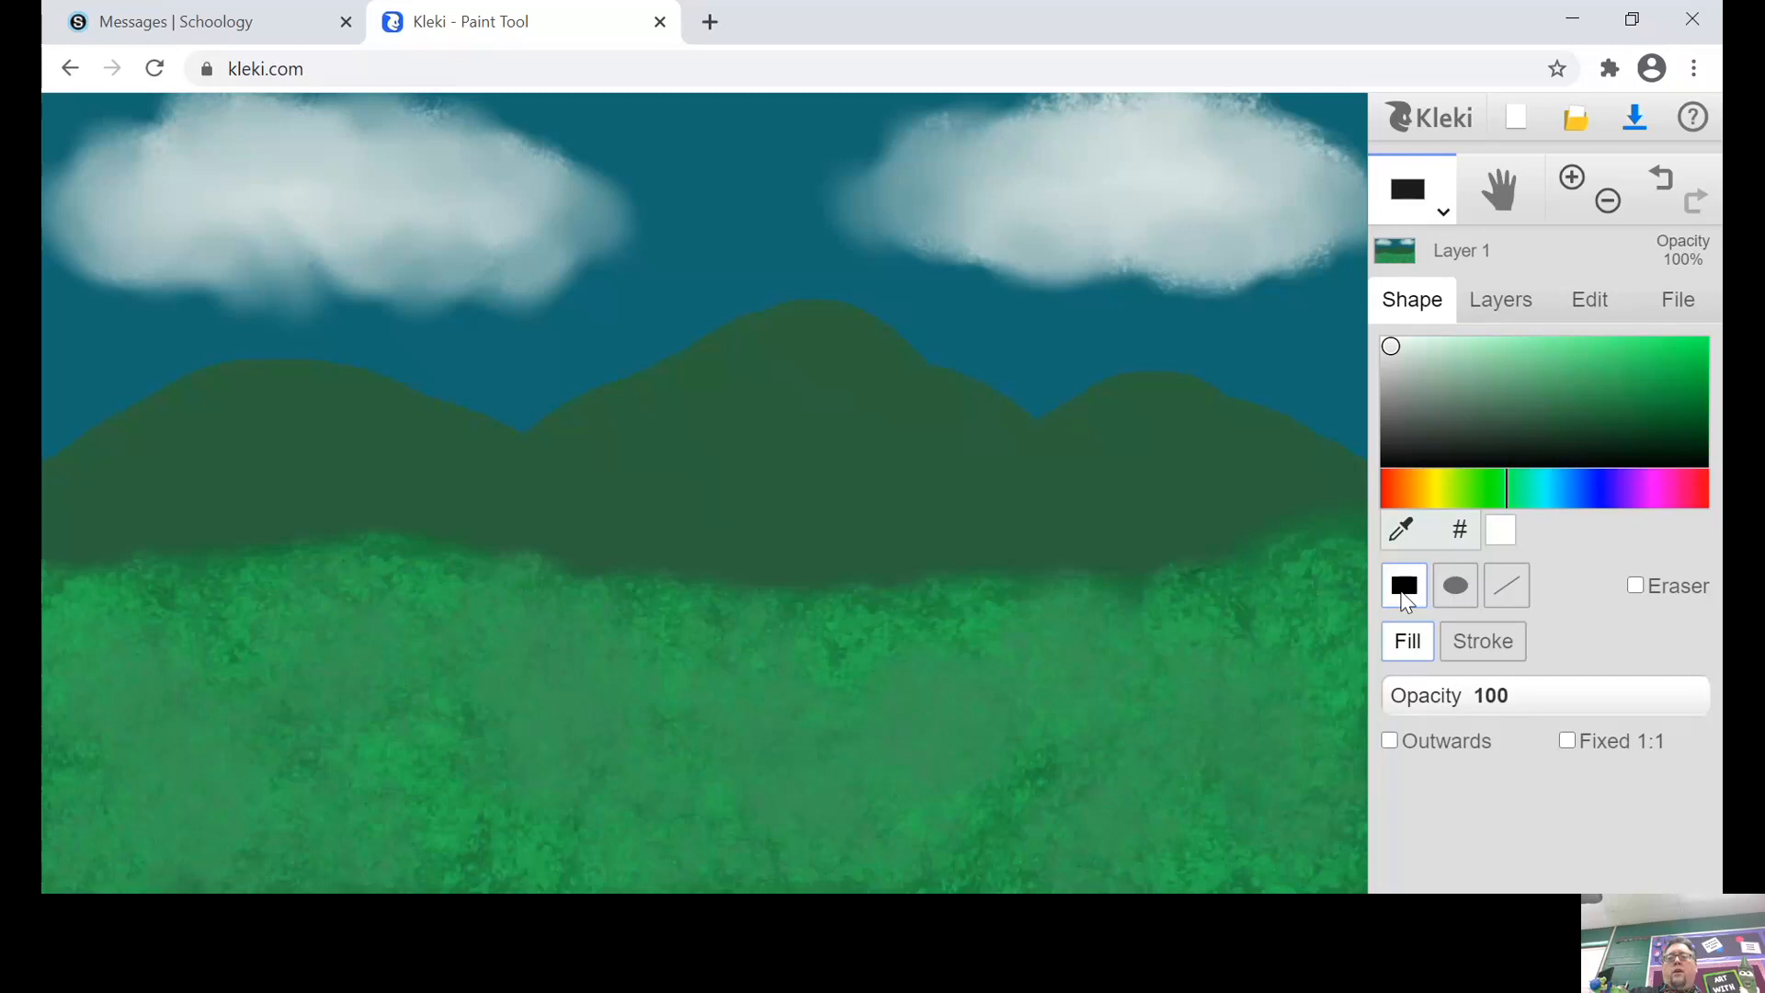
click(1458, 593)
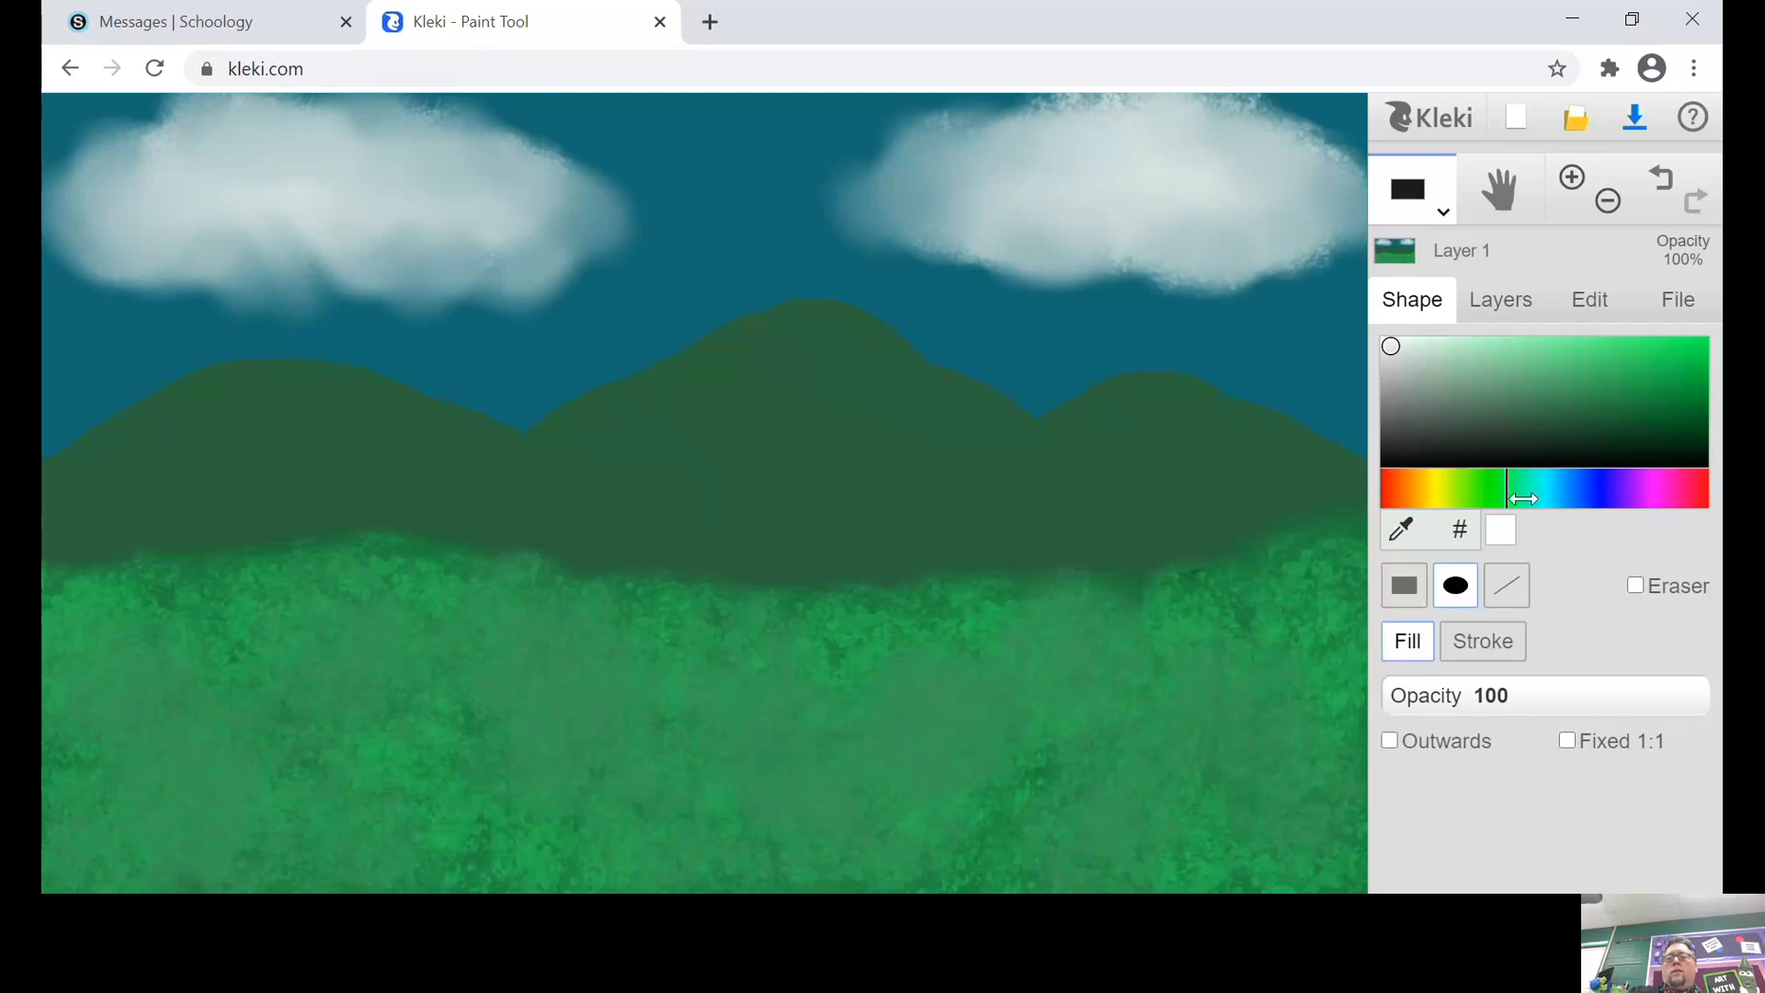
click(1425, 482)
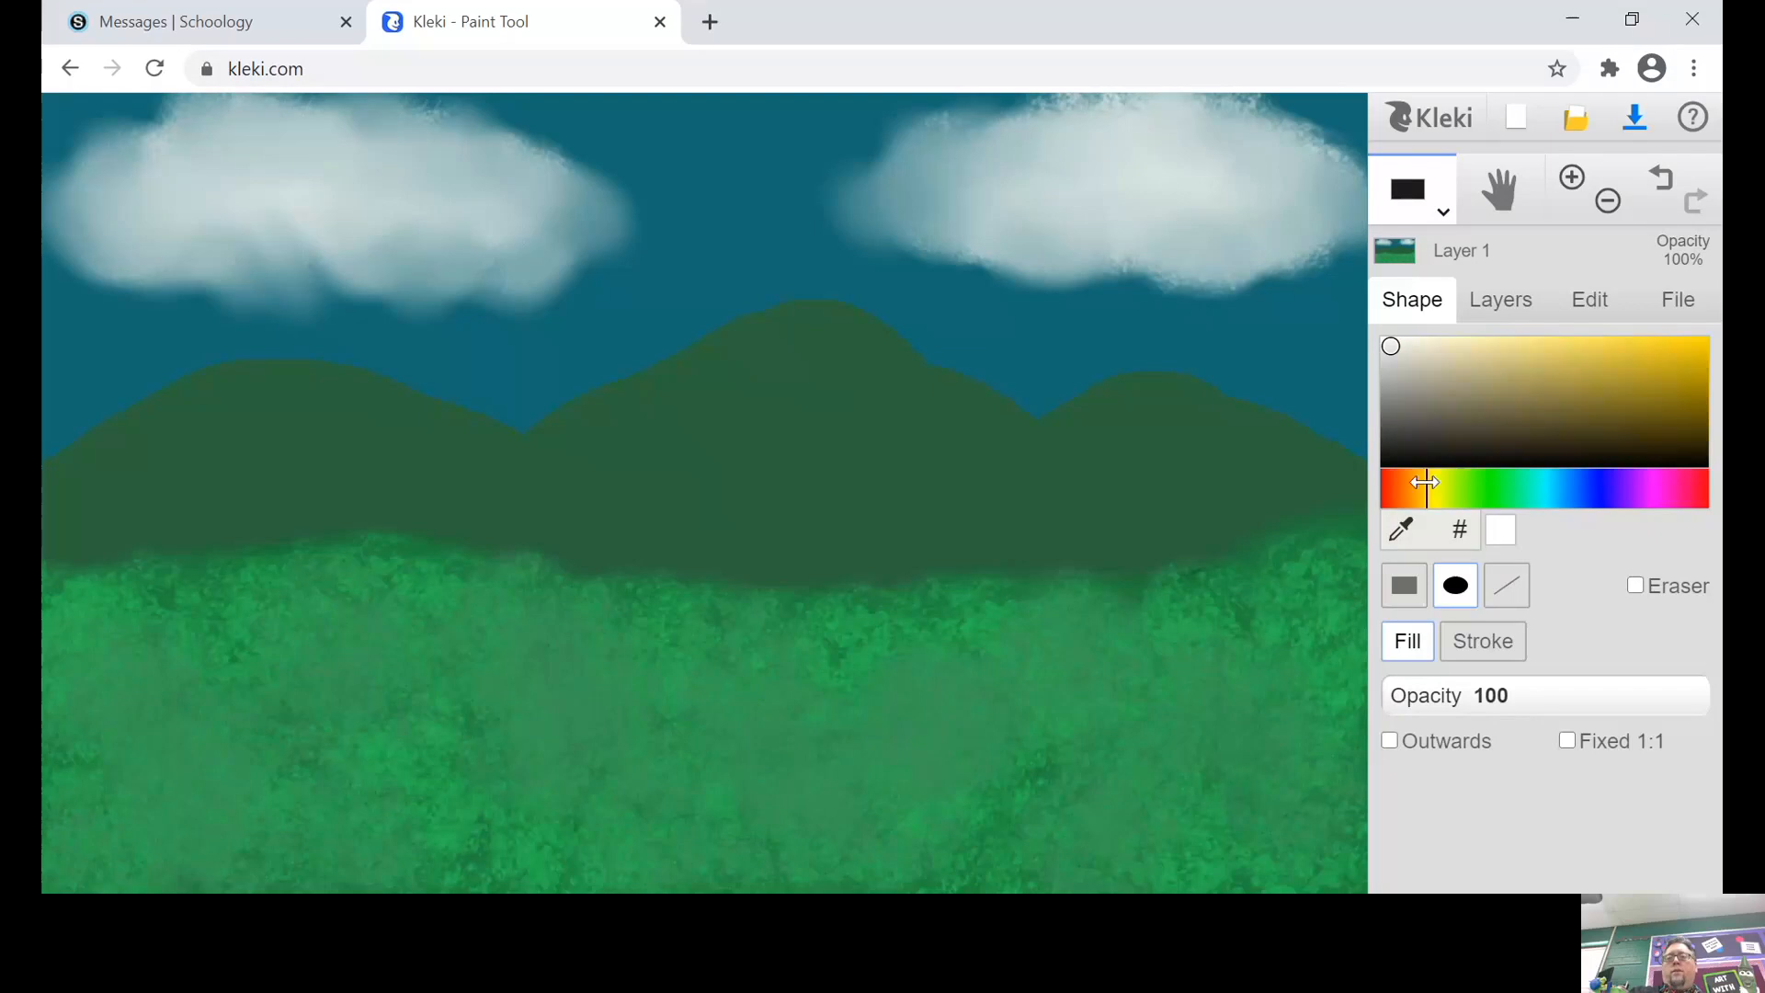
click(1633, 351)
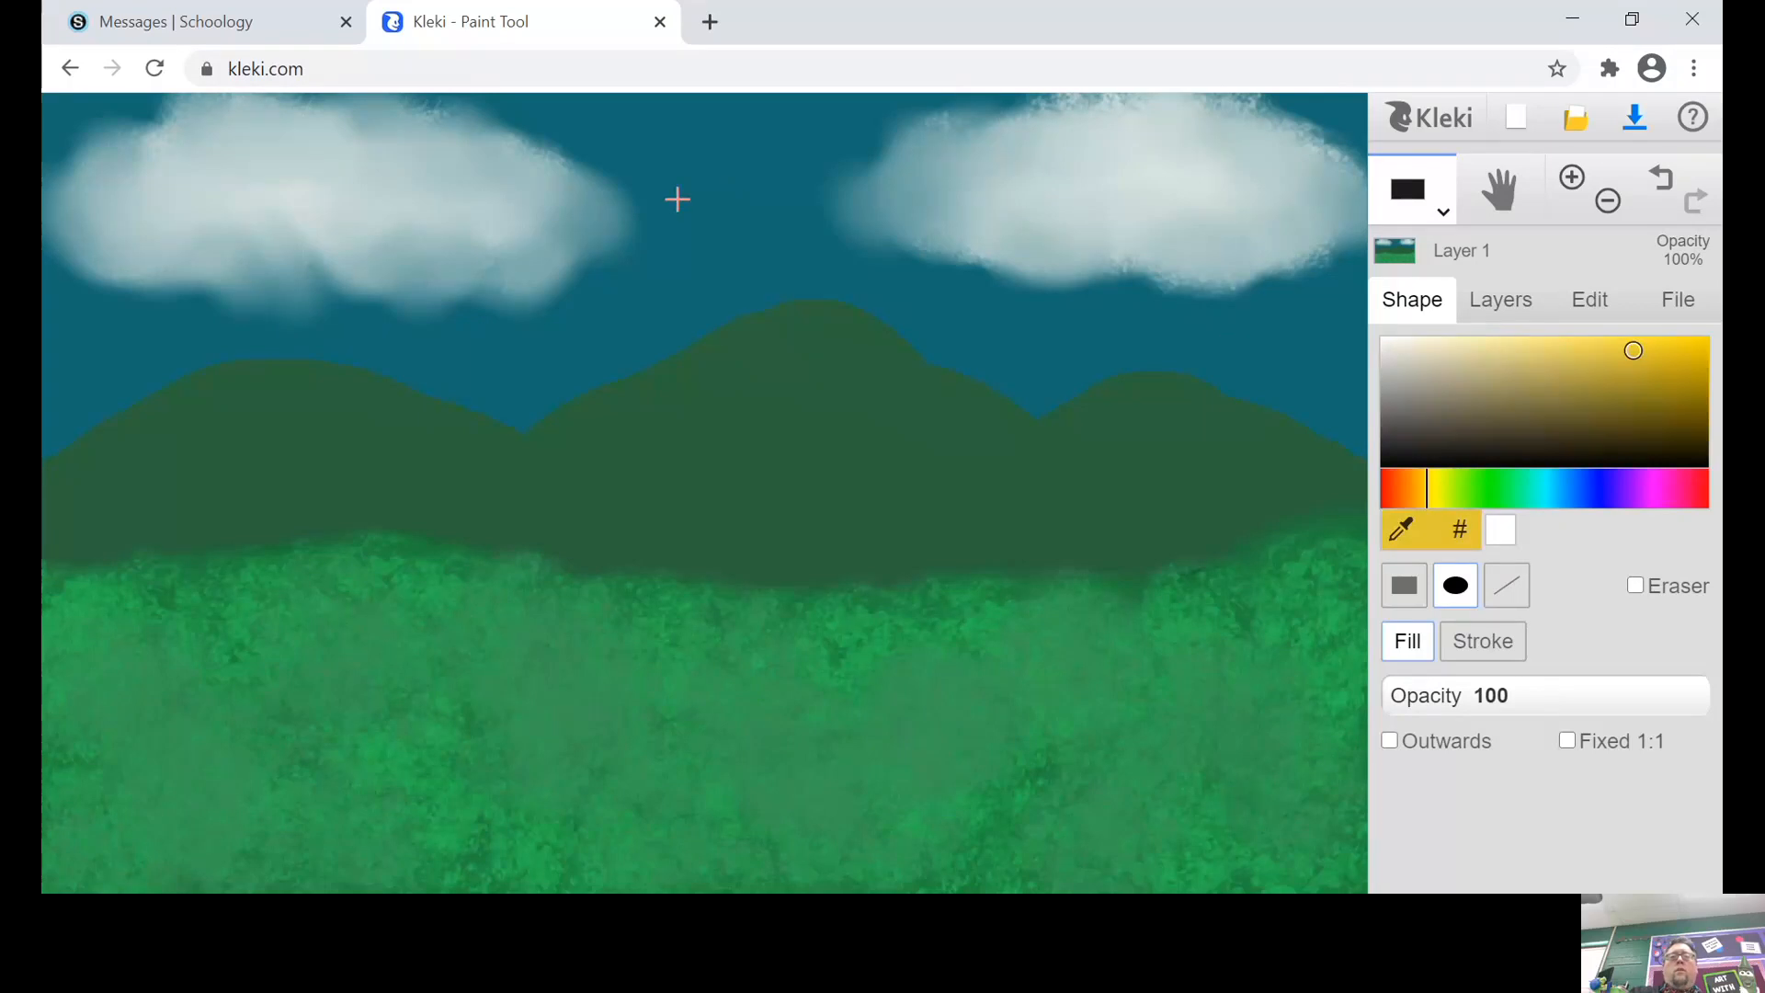
Step: Try out a large yellow ellipse over the central hill and undo it
drag(654, 171, 1114, 706)
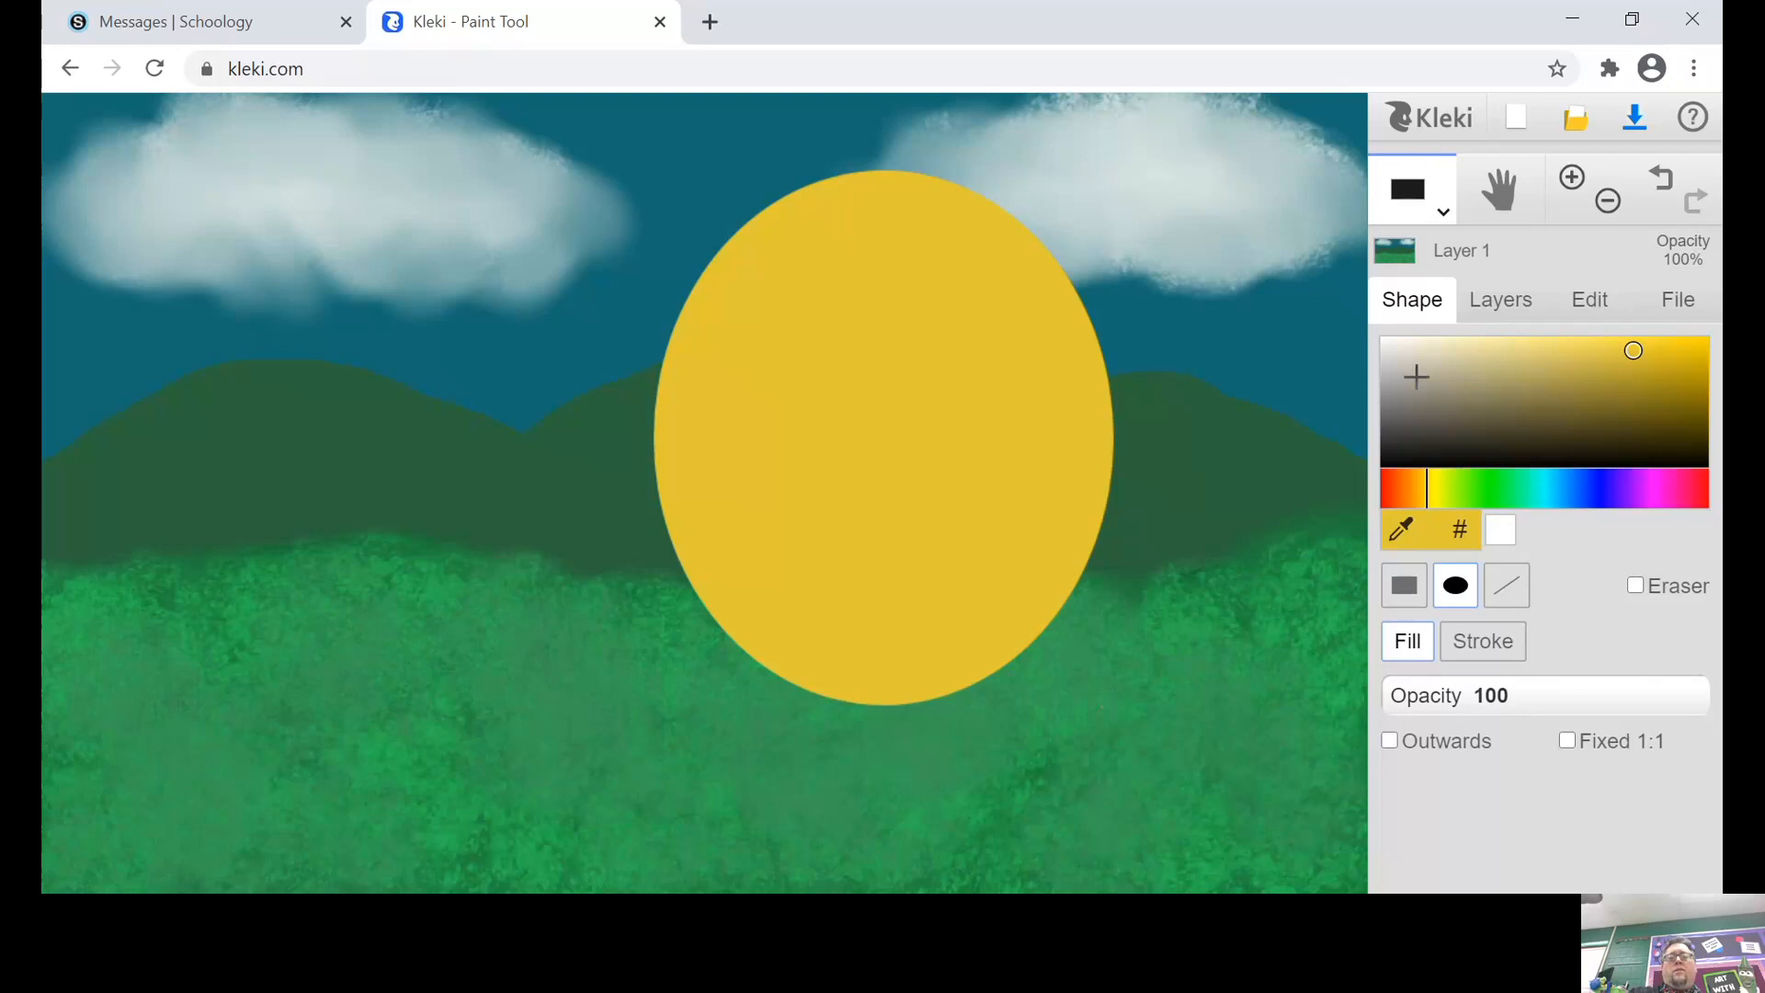
click(1666, 184)
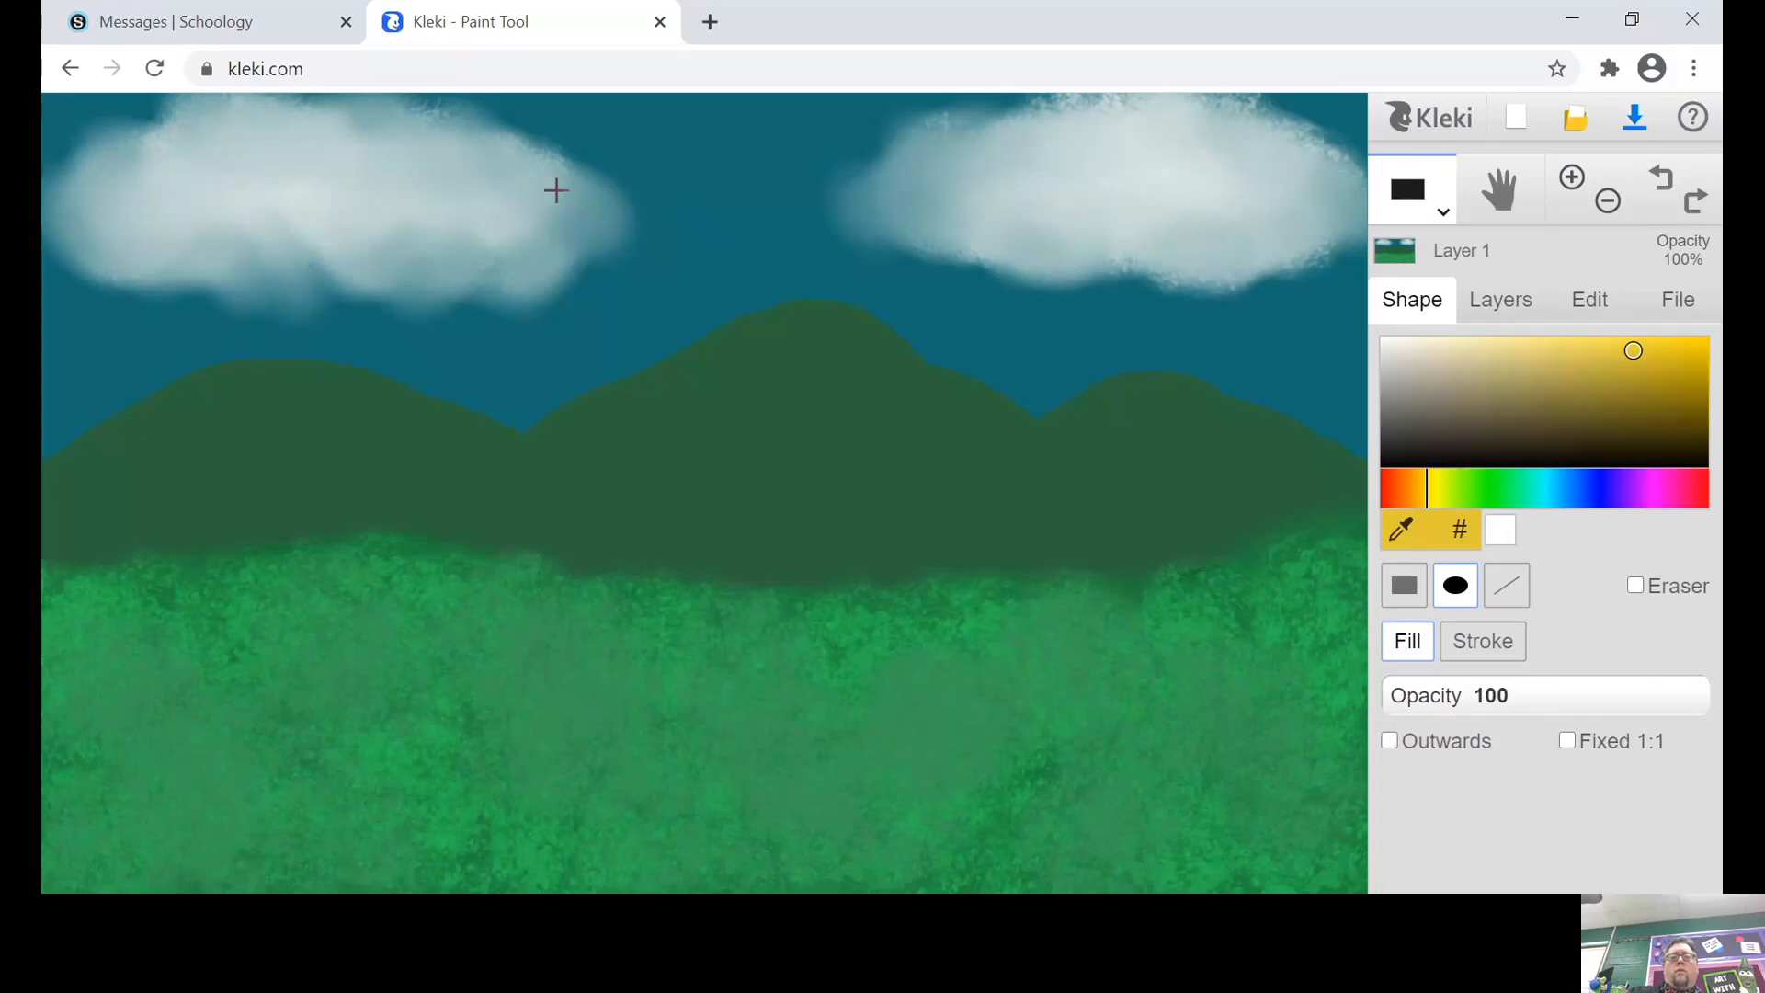
Step: Draw a large filled golden-yellow ellipse over the central hill as a head and switch to the Brush tool
drag(555, 190, 1077, 779)
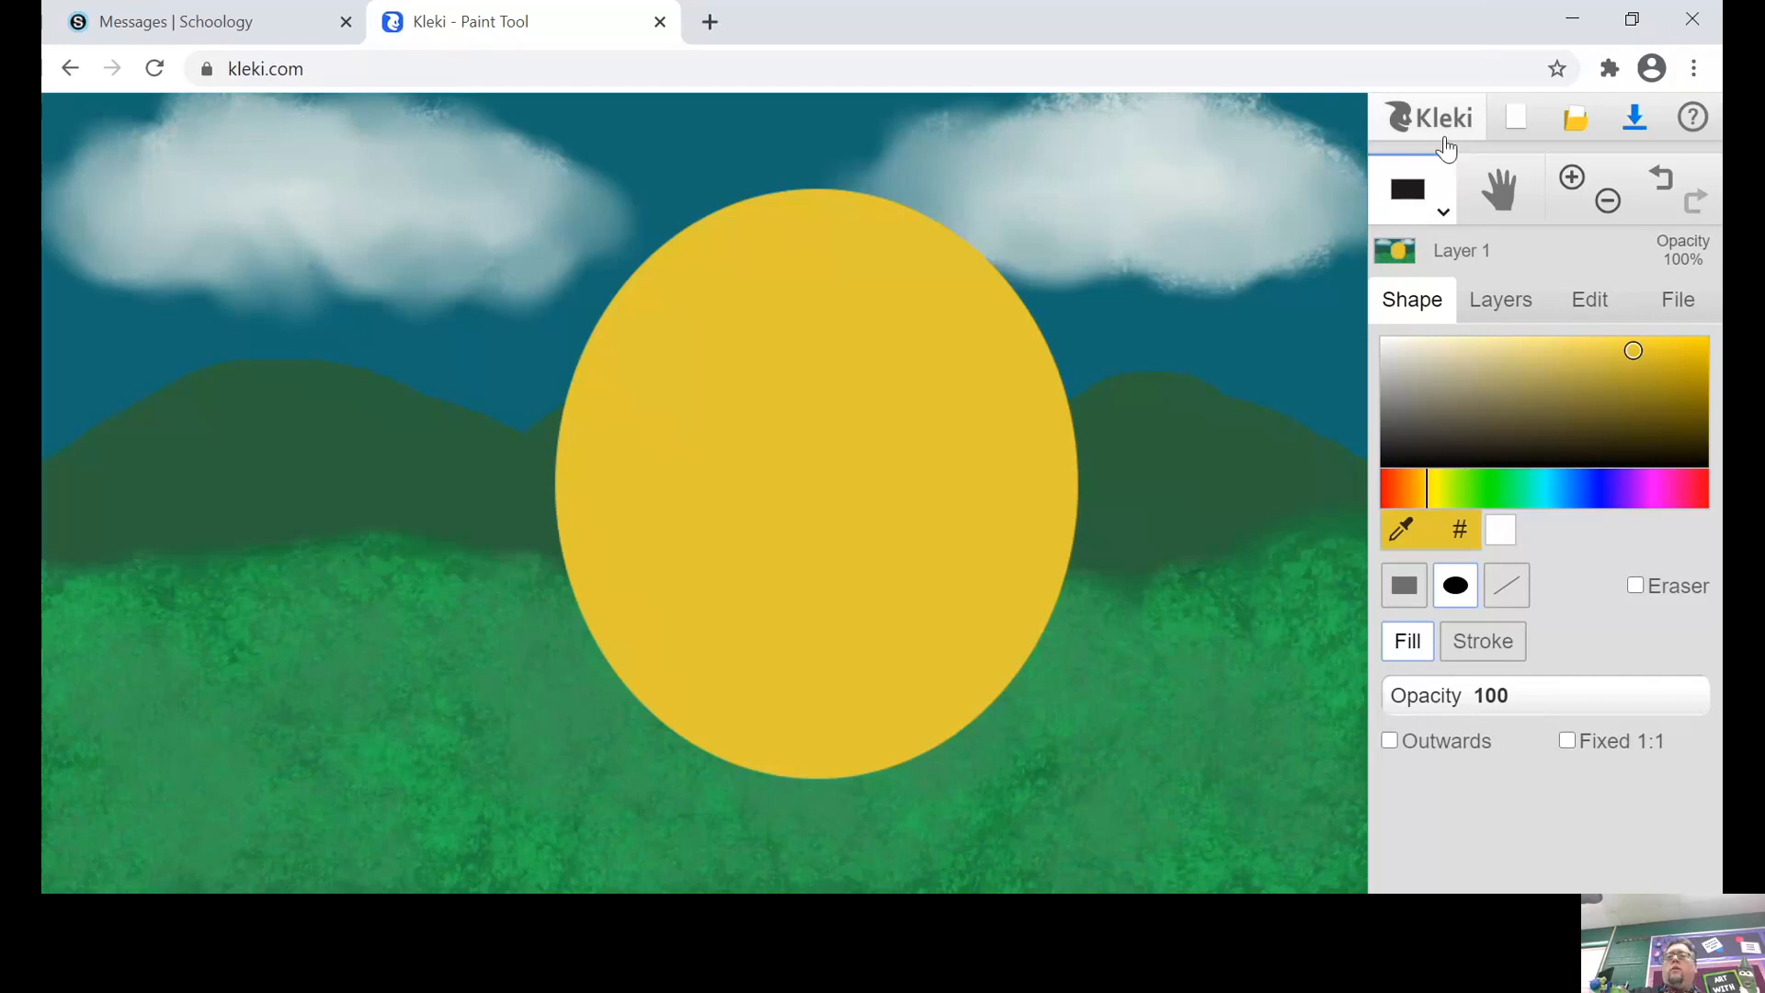
click(1439, 198)
click(1420, 262)
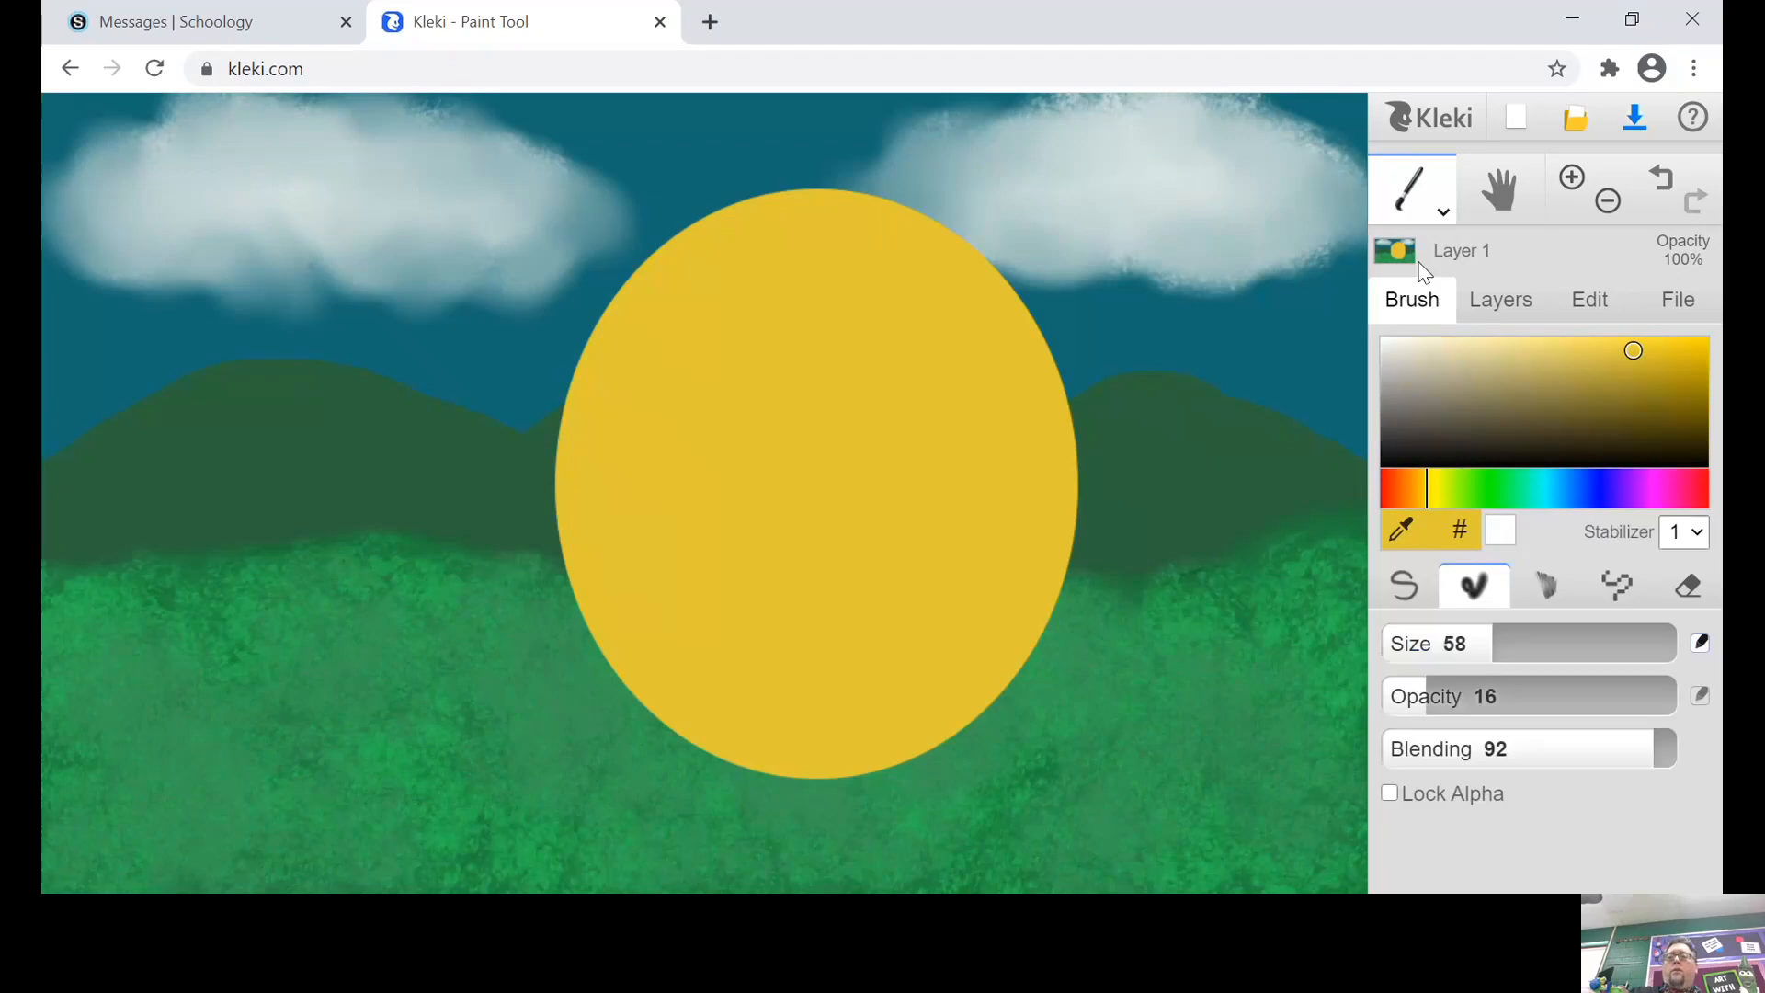
Step: Try painting a neck below the head with the blending brush at size 118 and opacity 94, then 100, undoing each stroke
mouse_move(1503, 646)
mouse_down()
mouse_move(1548, 643)
mouse_move(1580, 681)
mouse_move(1660, 697)
mouse_up()
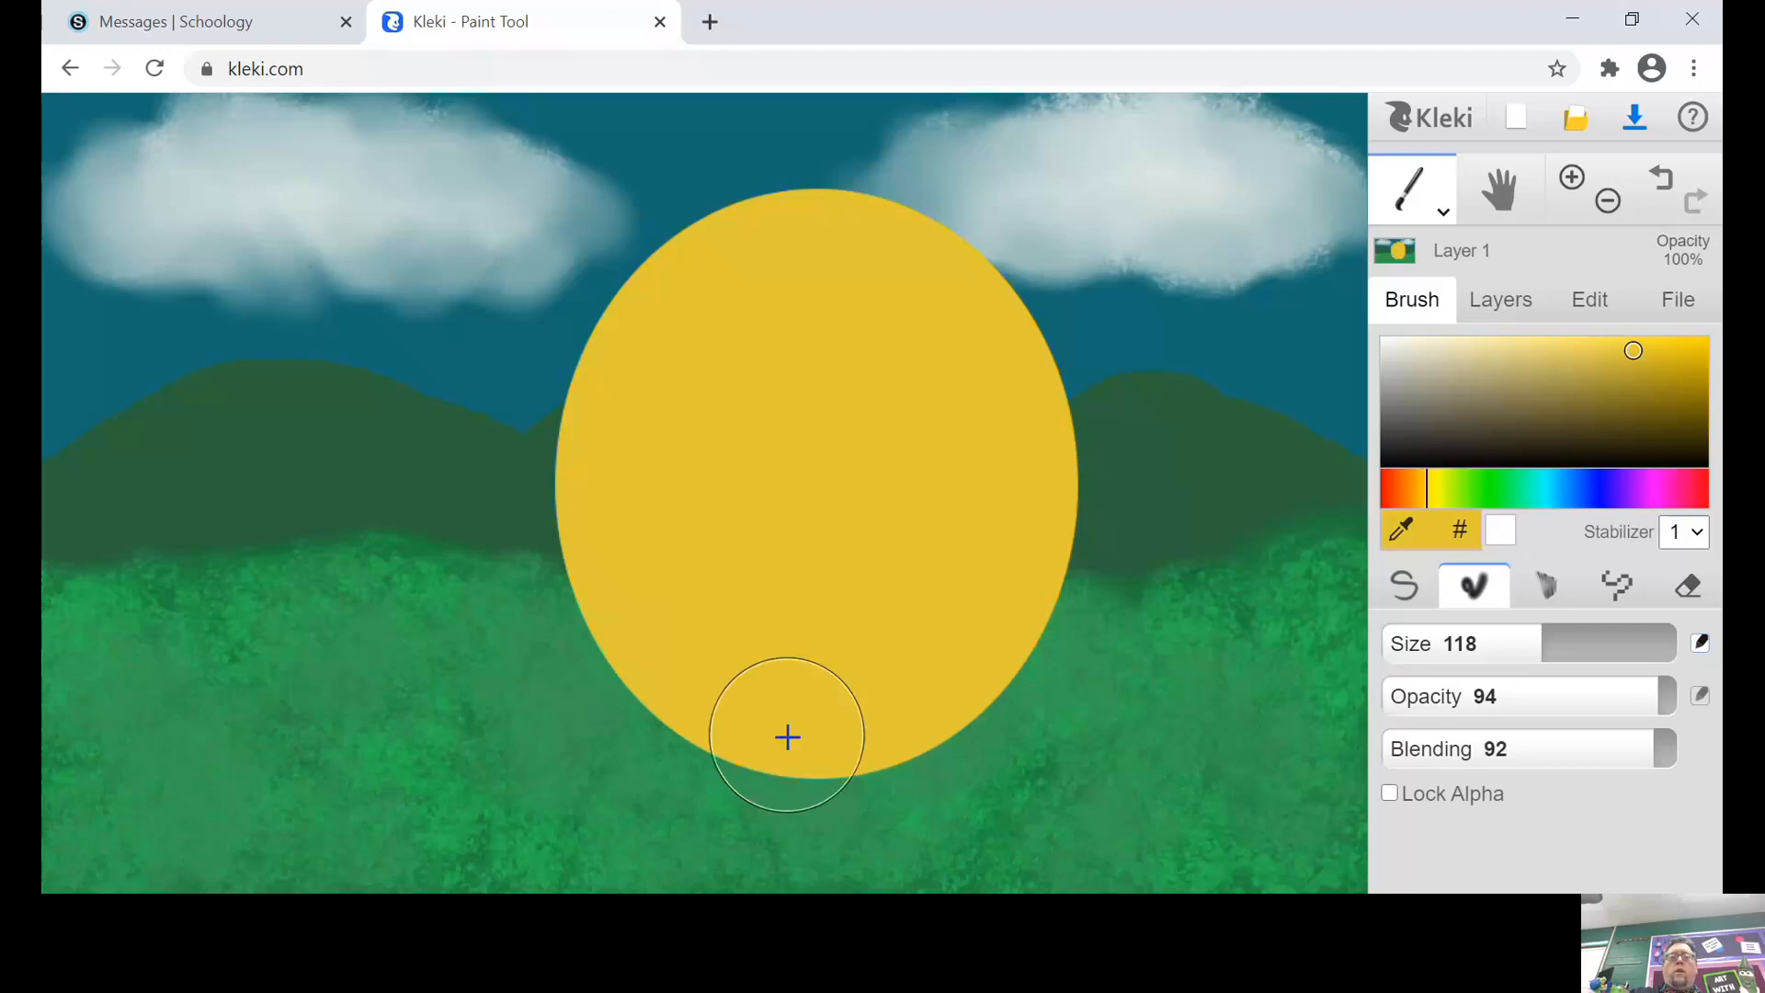
drag(824, 765, 827, 778)
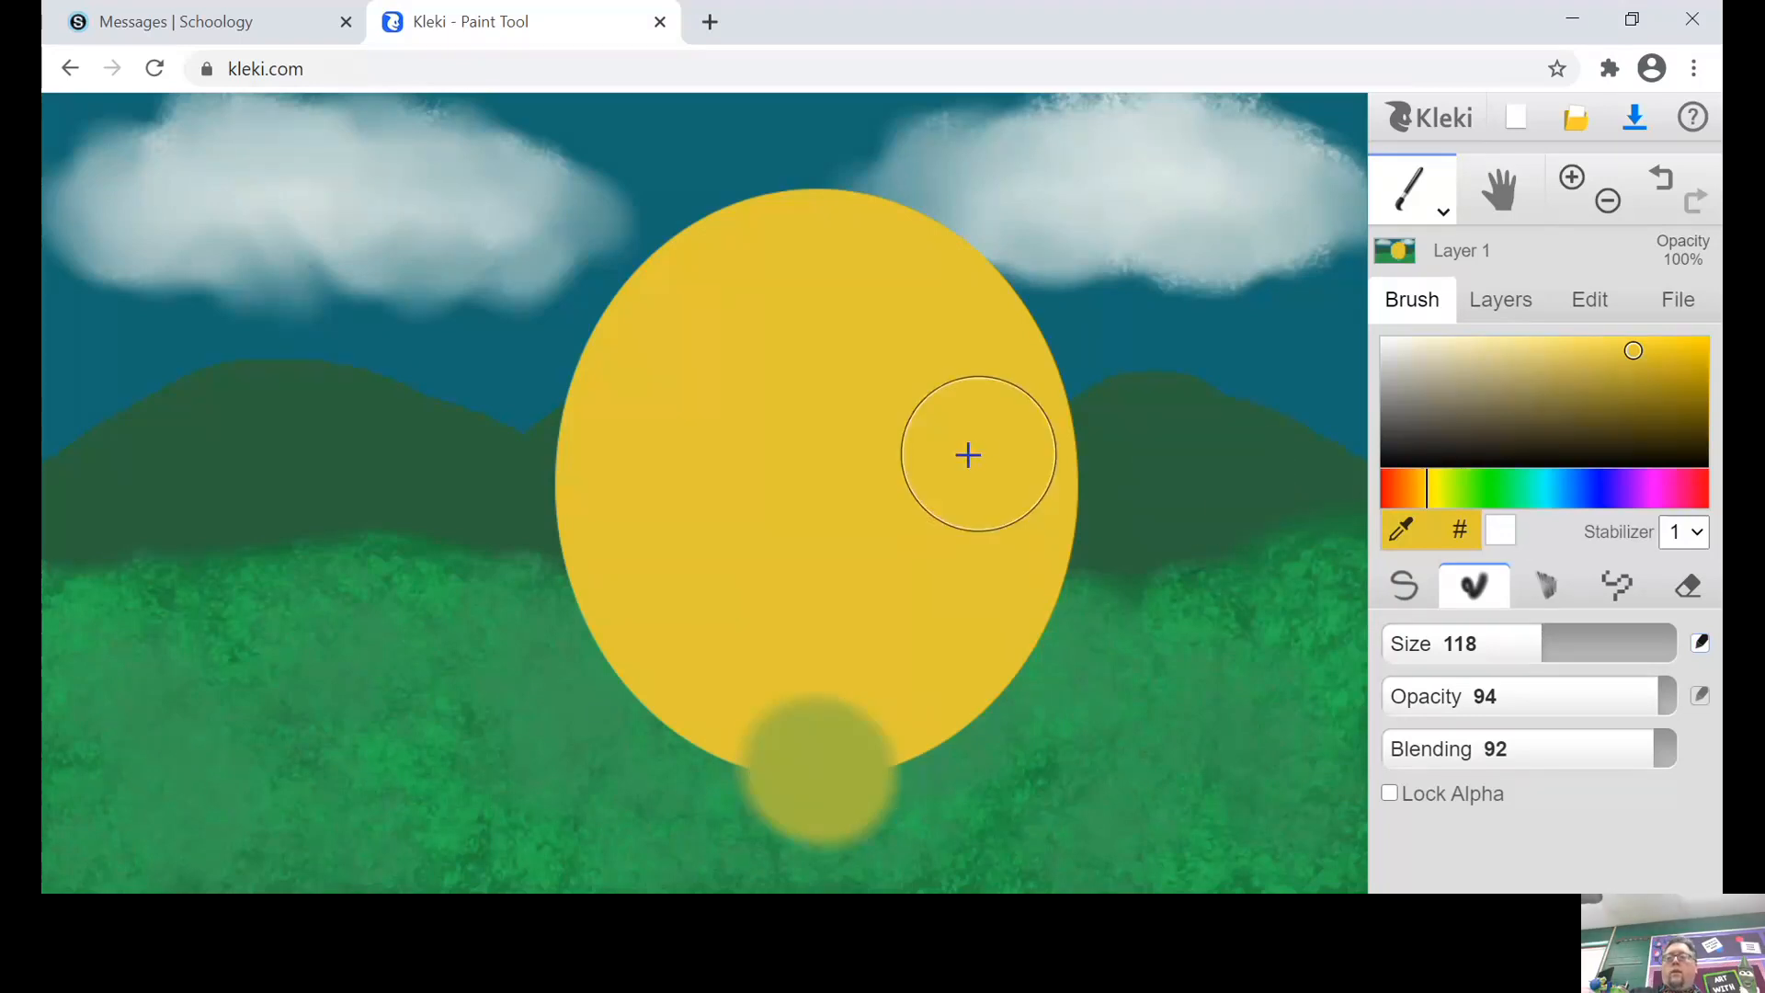
drag(1664, 688, 1702, 683)
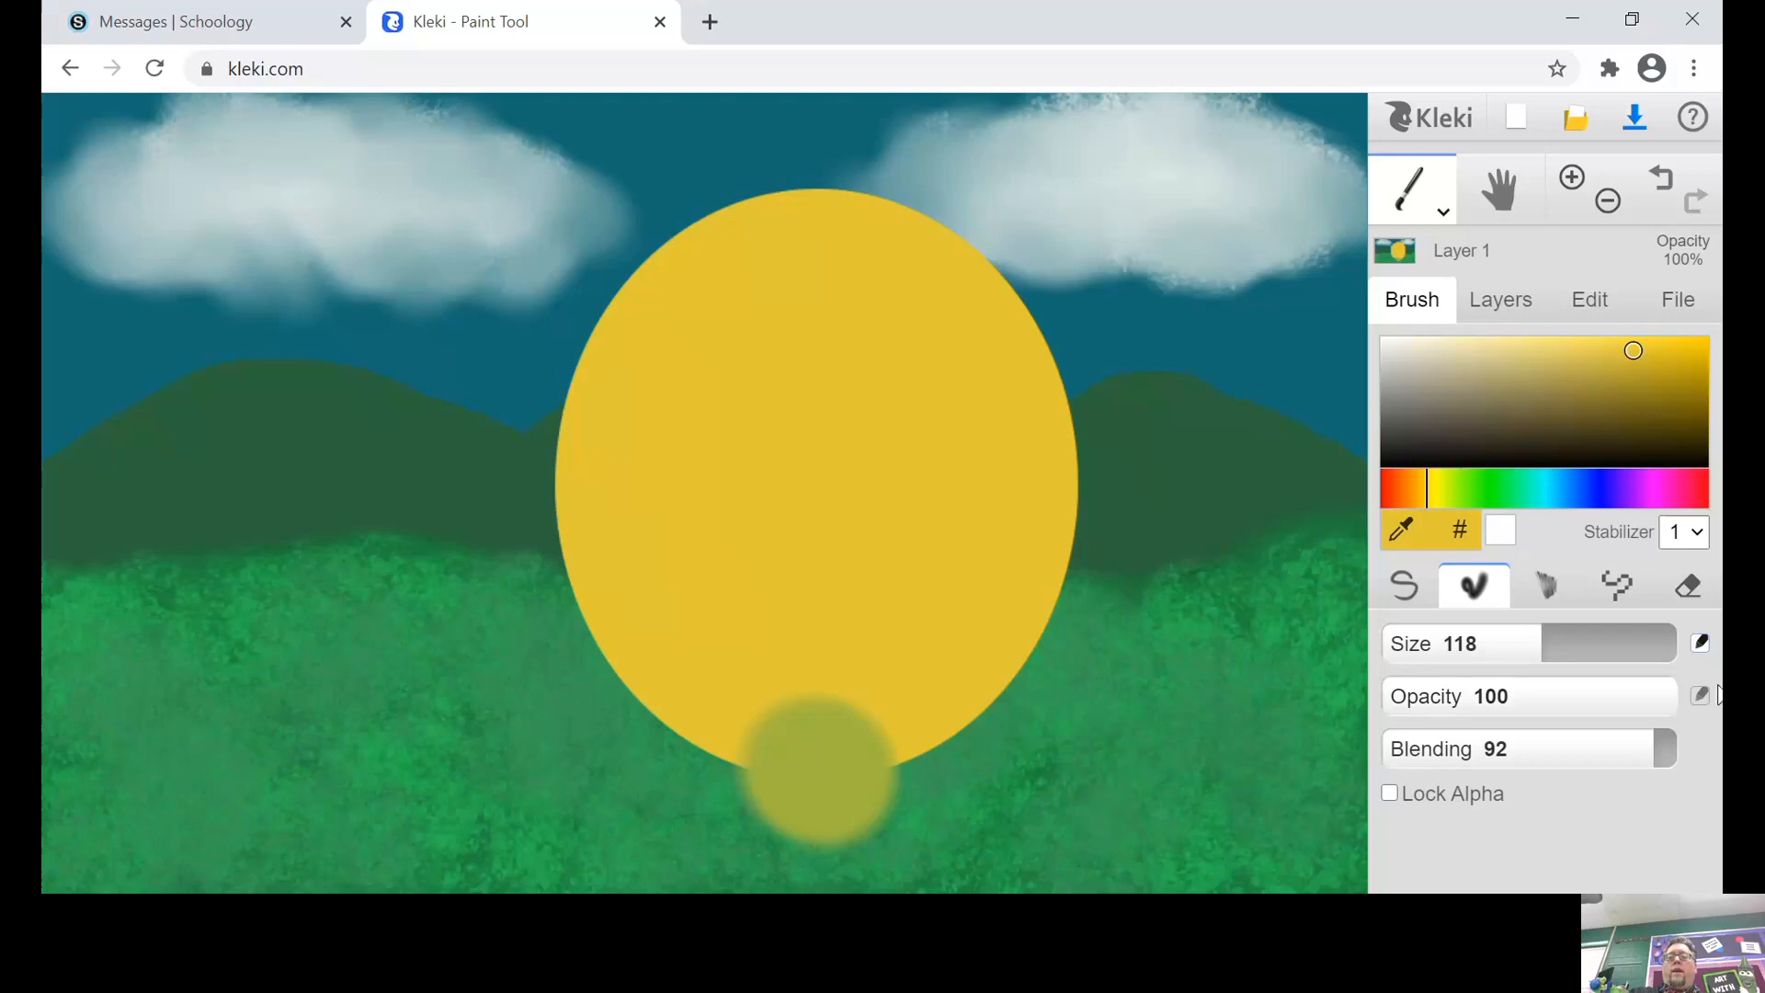
click(1660, 180)
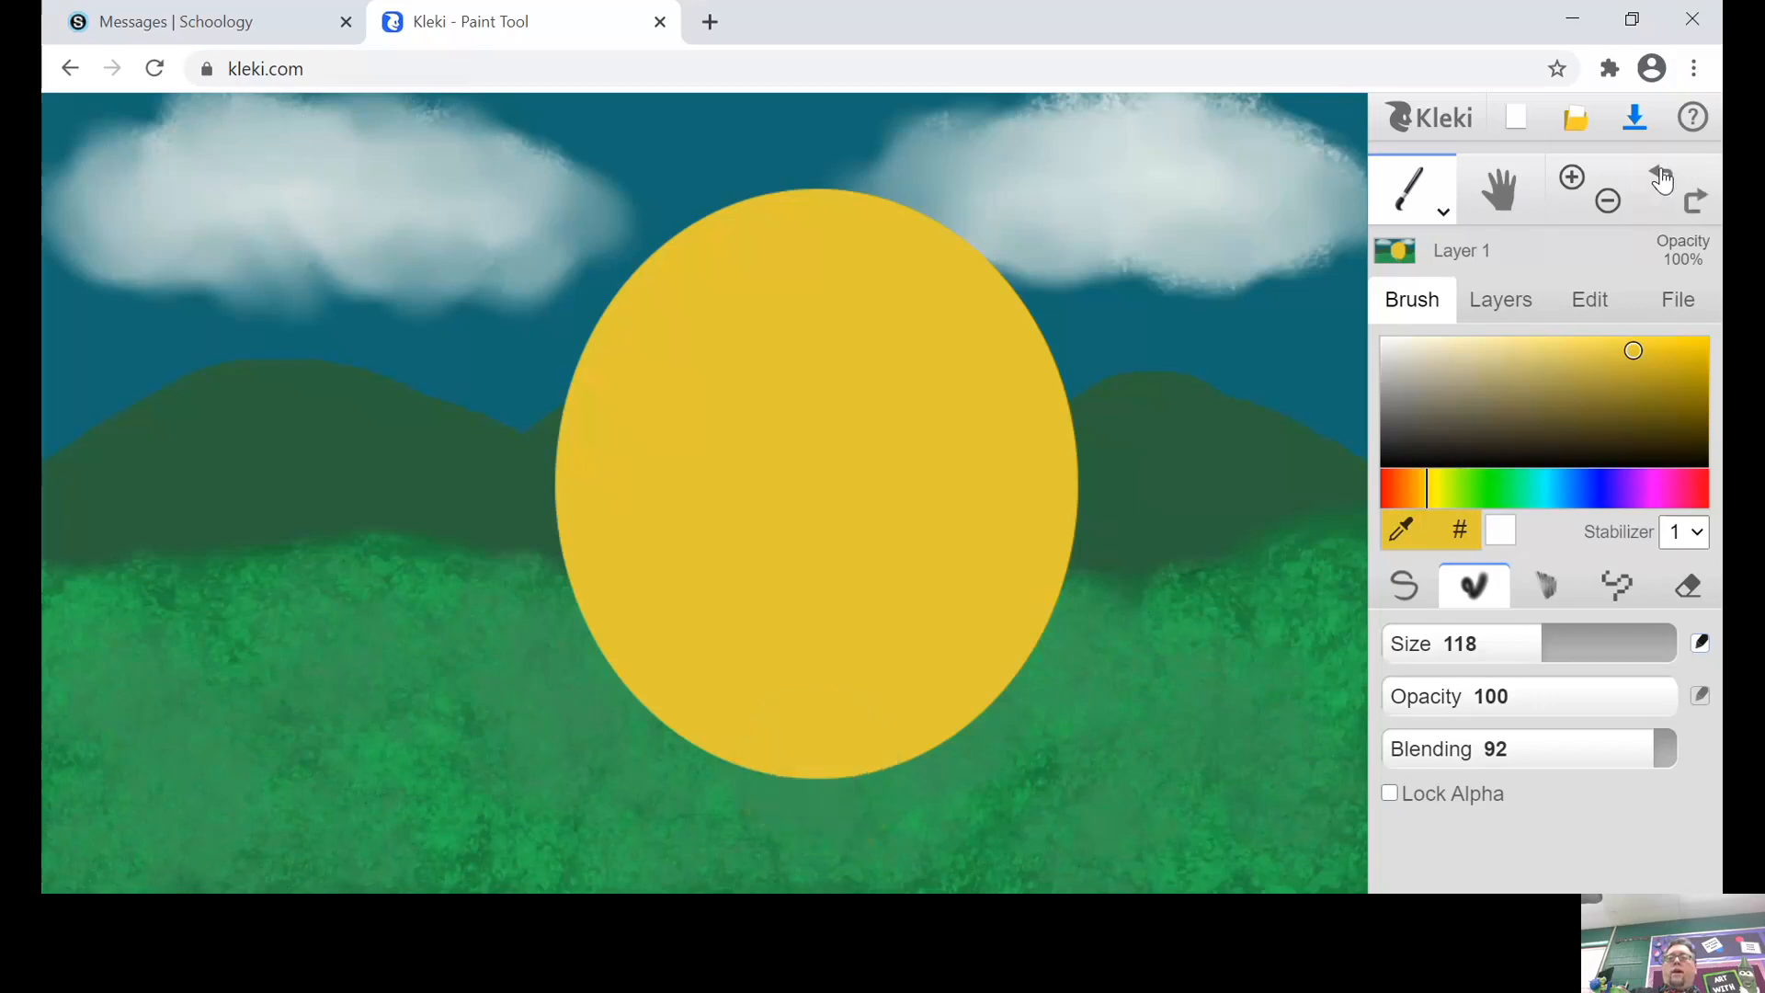
alt+click(787, 434)
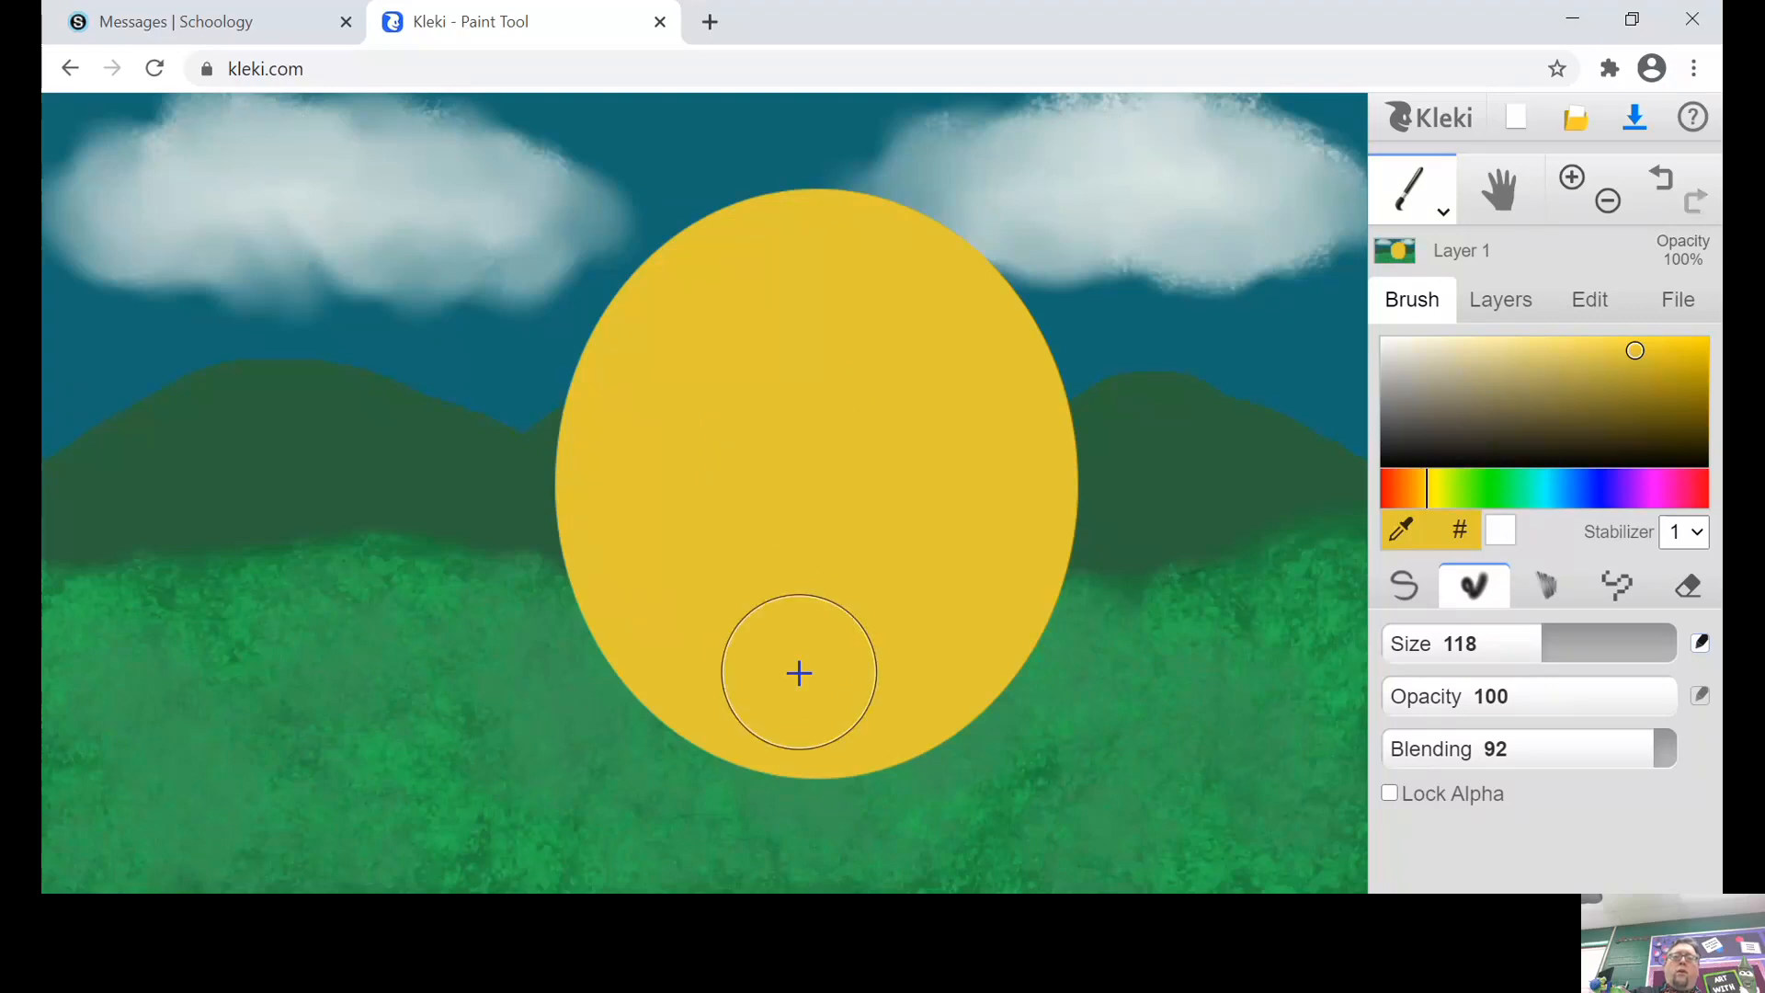
drag(775, 705, 772, 854)
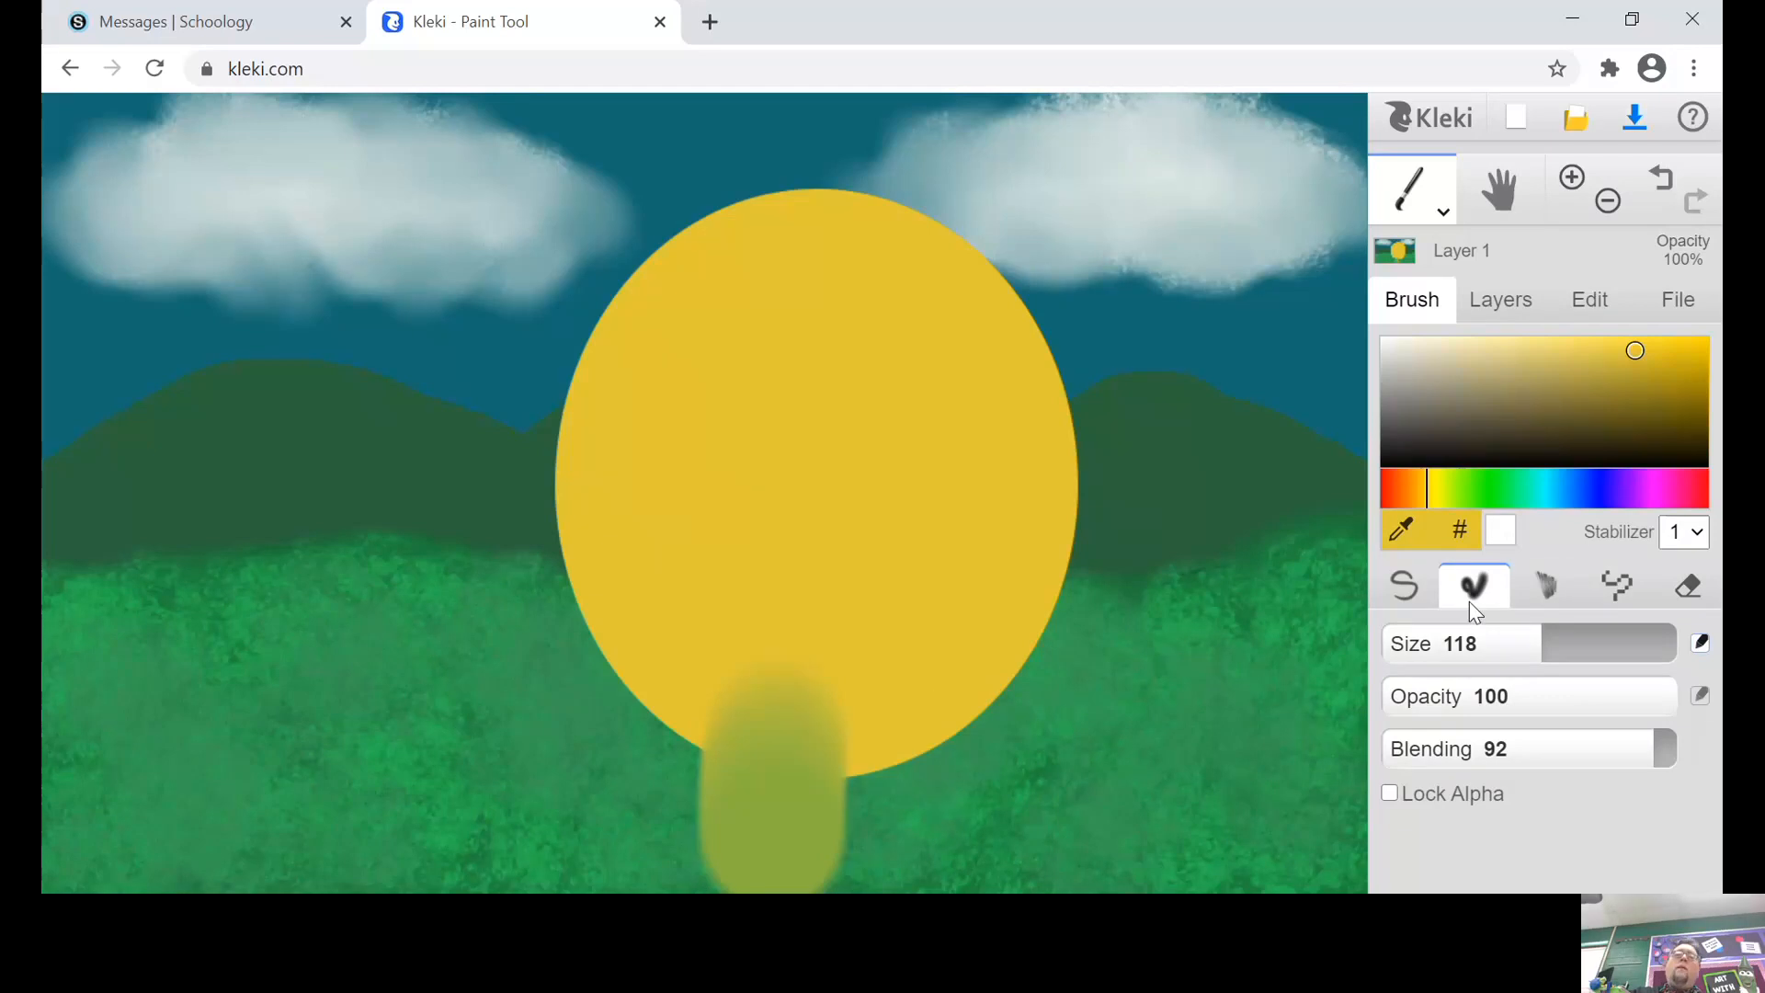
click(1668, 184)
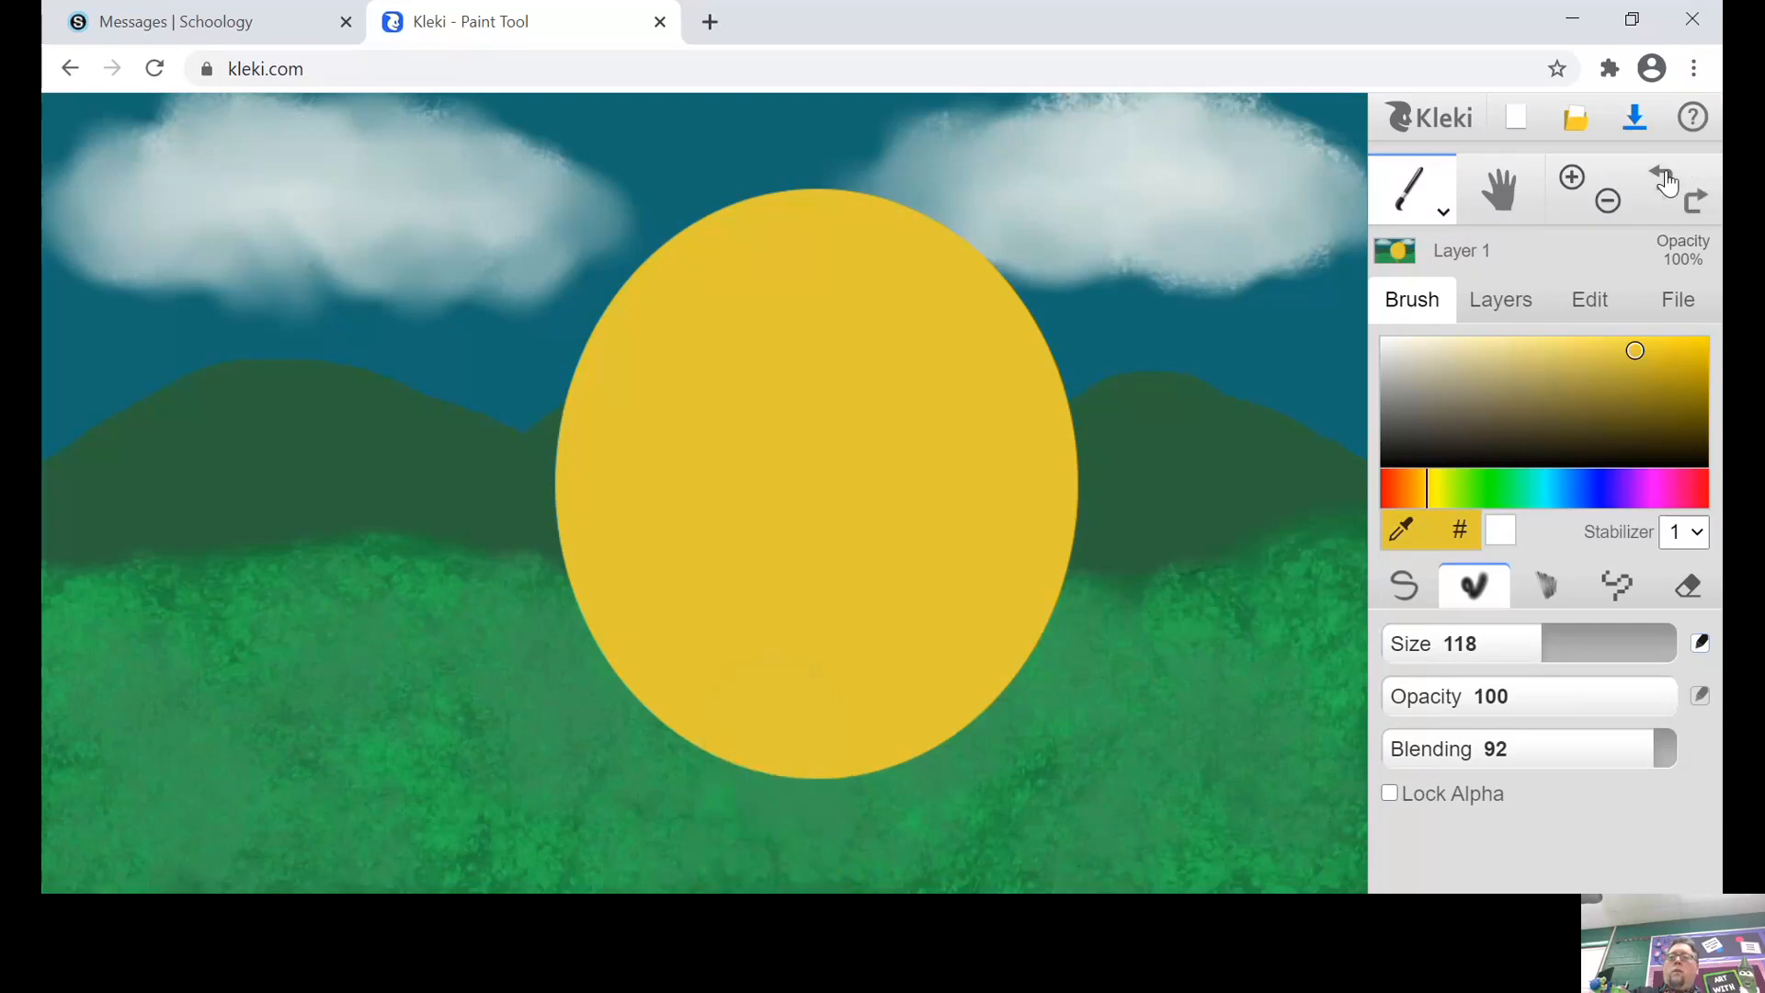
Step: Paint a solid golden-yellow neck from the bottom of the head to the canvas edge with the round pen brush at size 132
click(1404, 588)
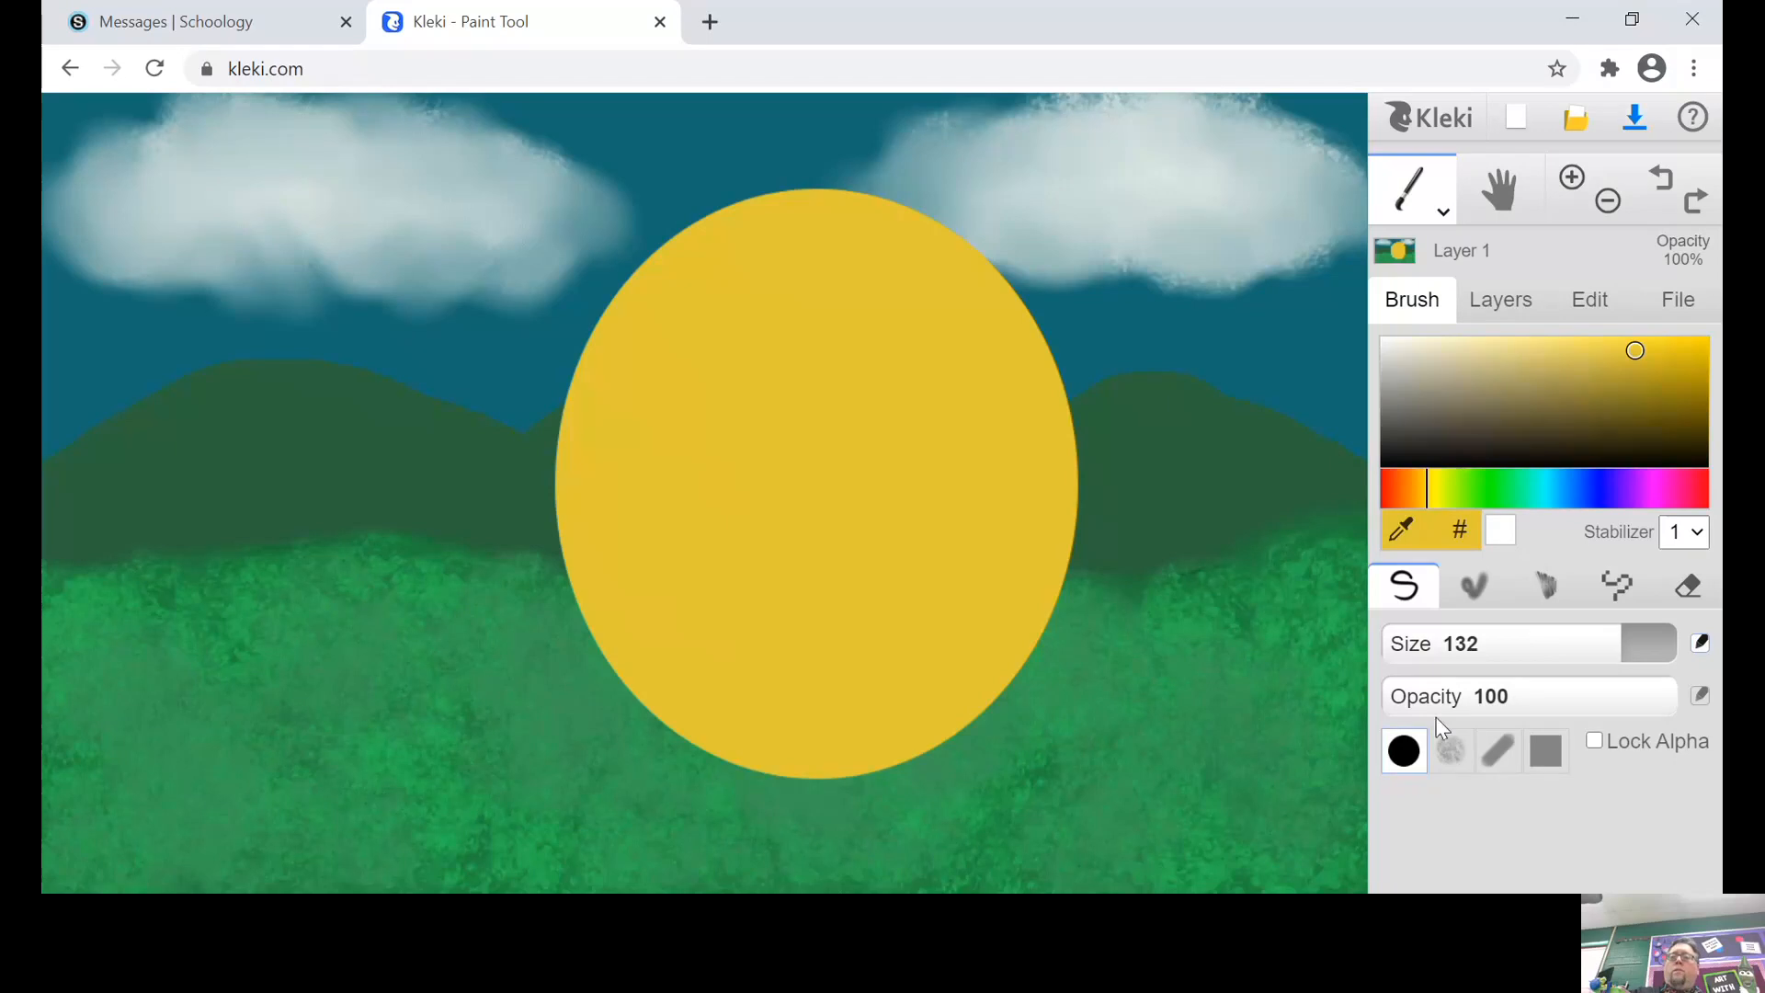
mouse_move(781, 717)
mouse_down()
mouse_move(771, 852)
mouse_move(820, 723)
mouse_move(852, 885)
mouse_move(905, 655)
mouse_up()
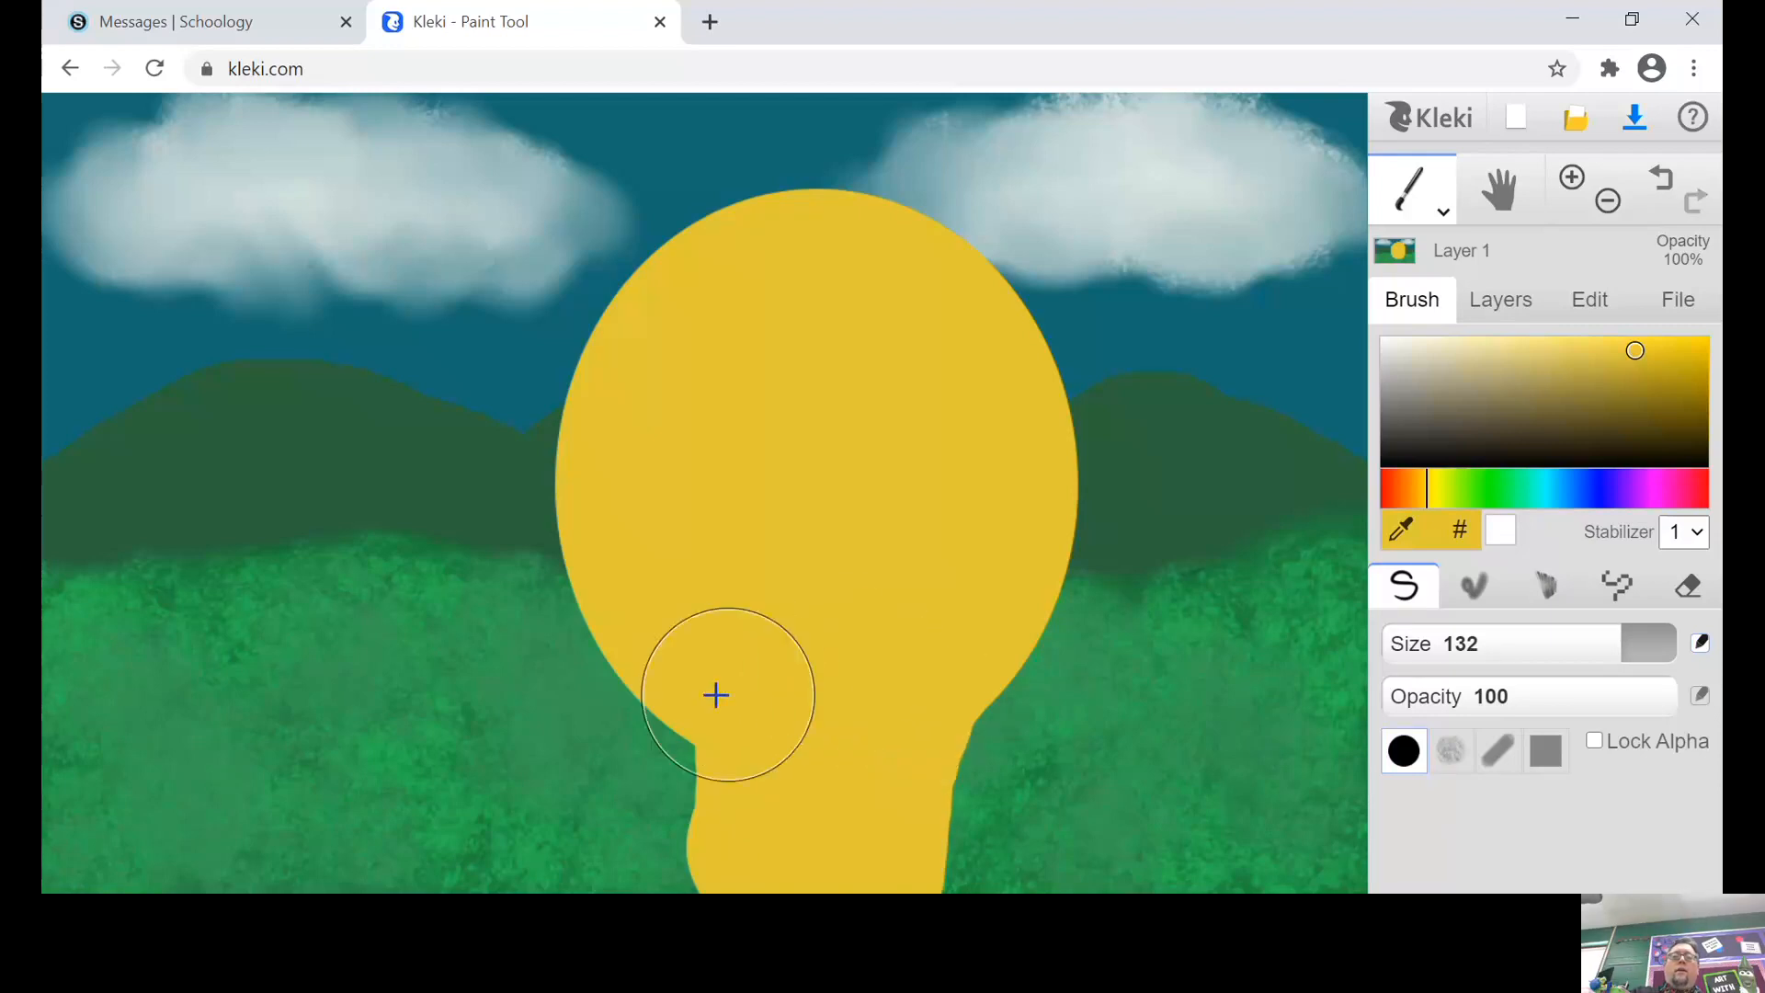
mouse_move(716, 694)
mouse_down()
mouse_move(709, 611)
mouse_move(741, 770)
mouse_move(736, 863)
mouse_up()
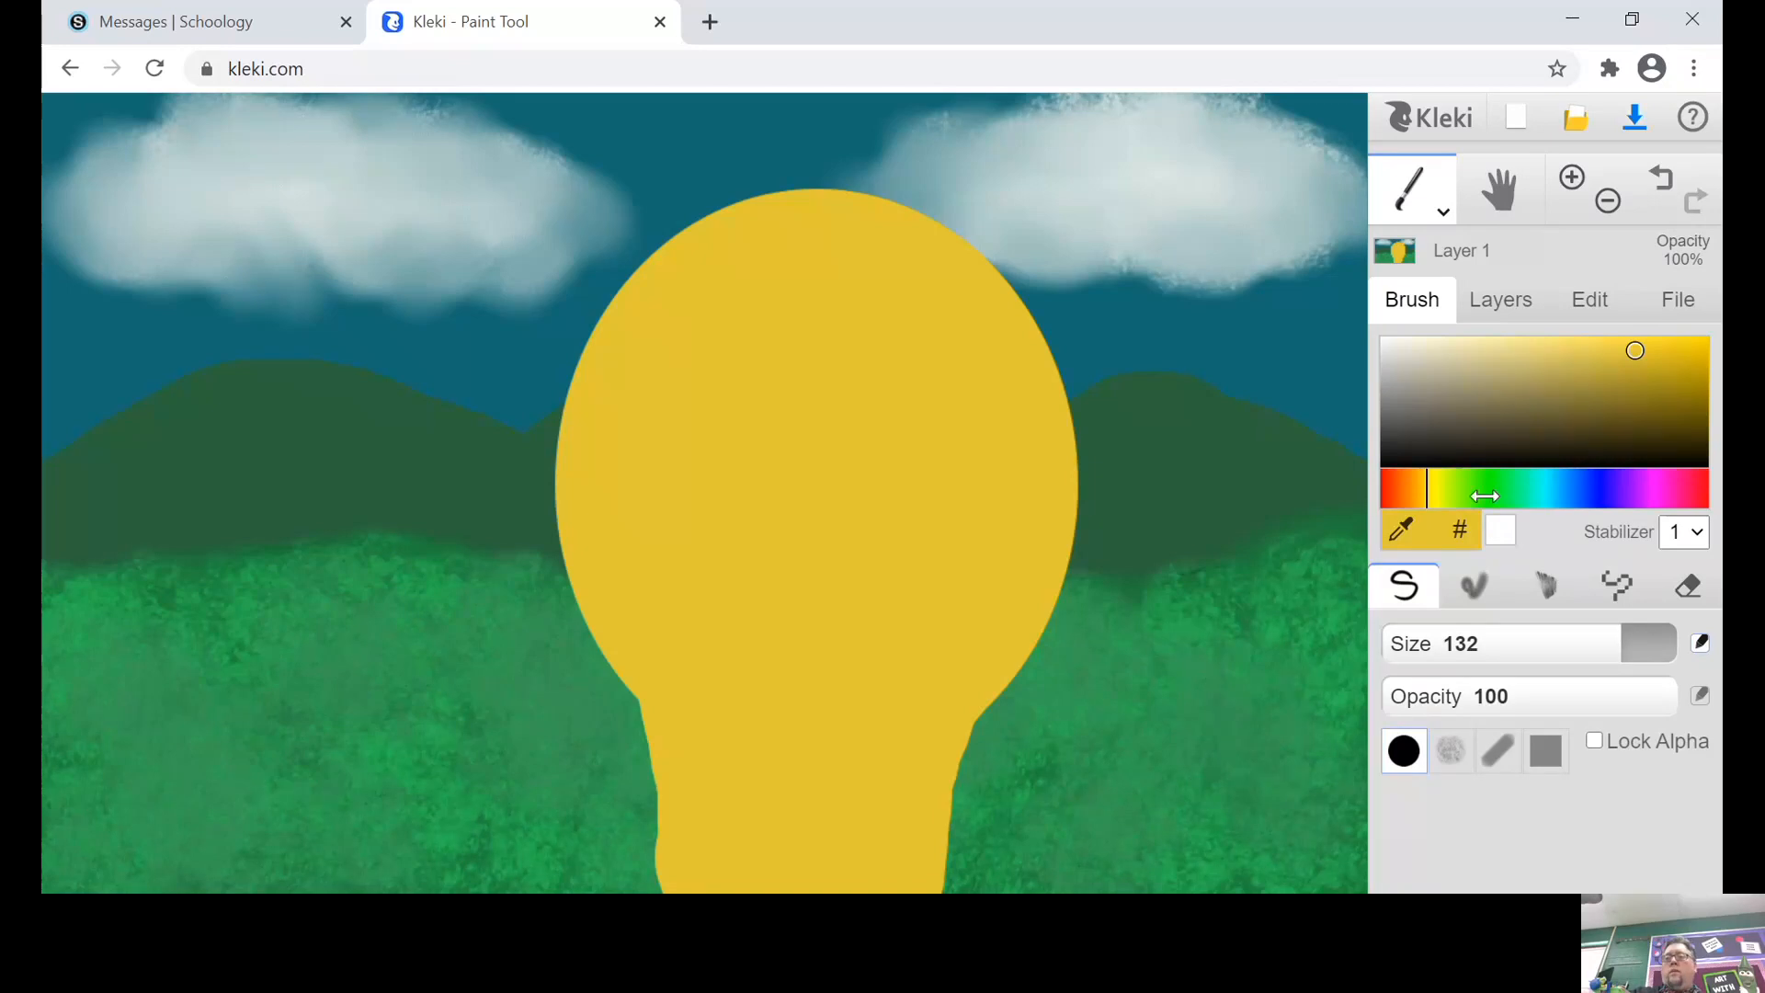
Step: Paint blue-violet shoulders across the base of the neck, forming a V-shaped neckline, with the size 132 pen brush
click(1606, 478)
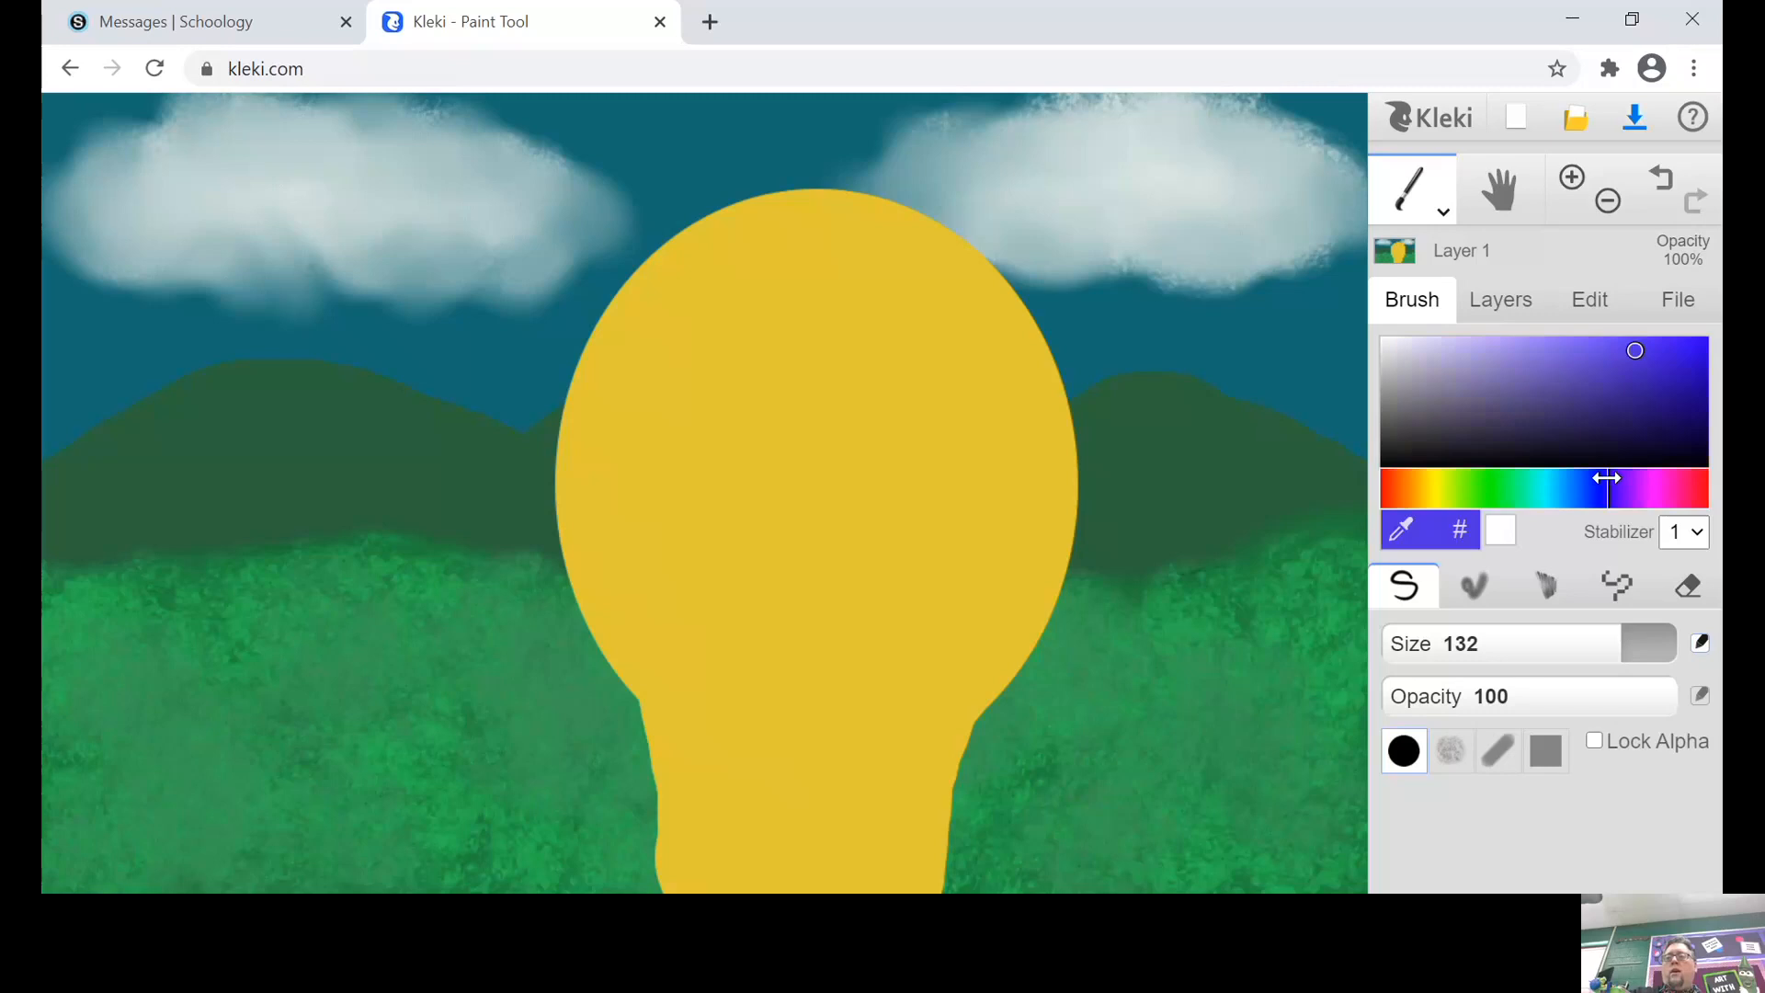
click(1611, 350)
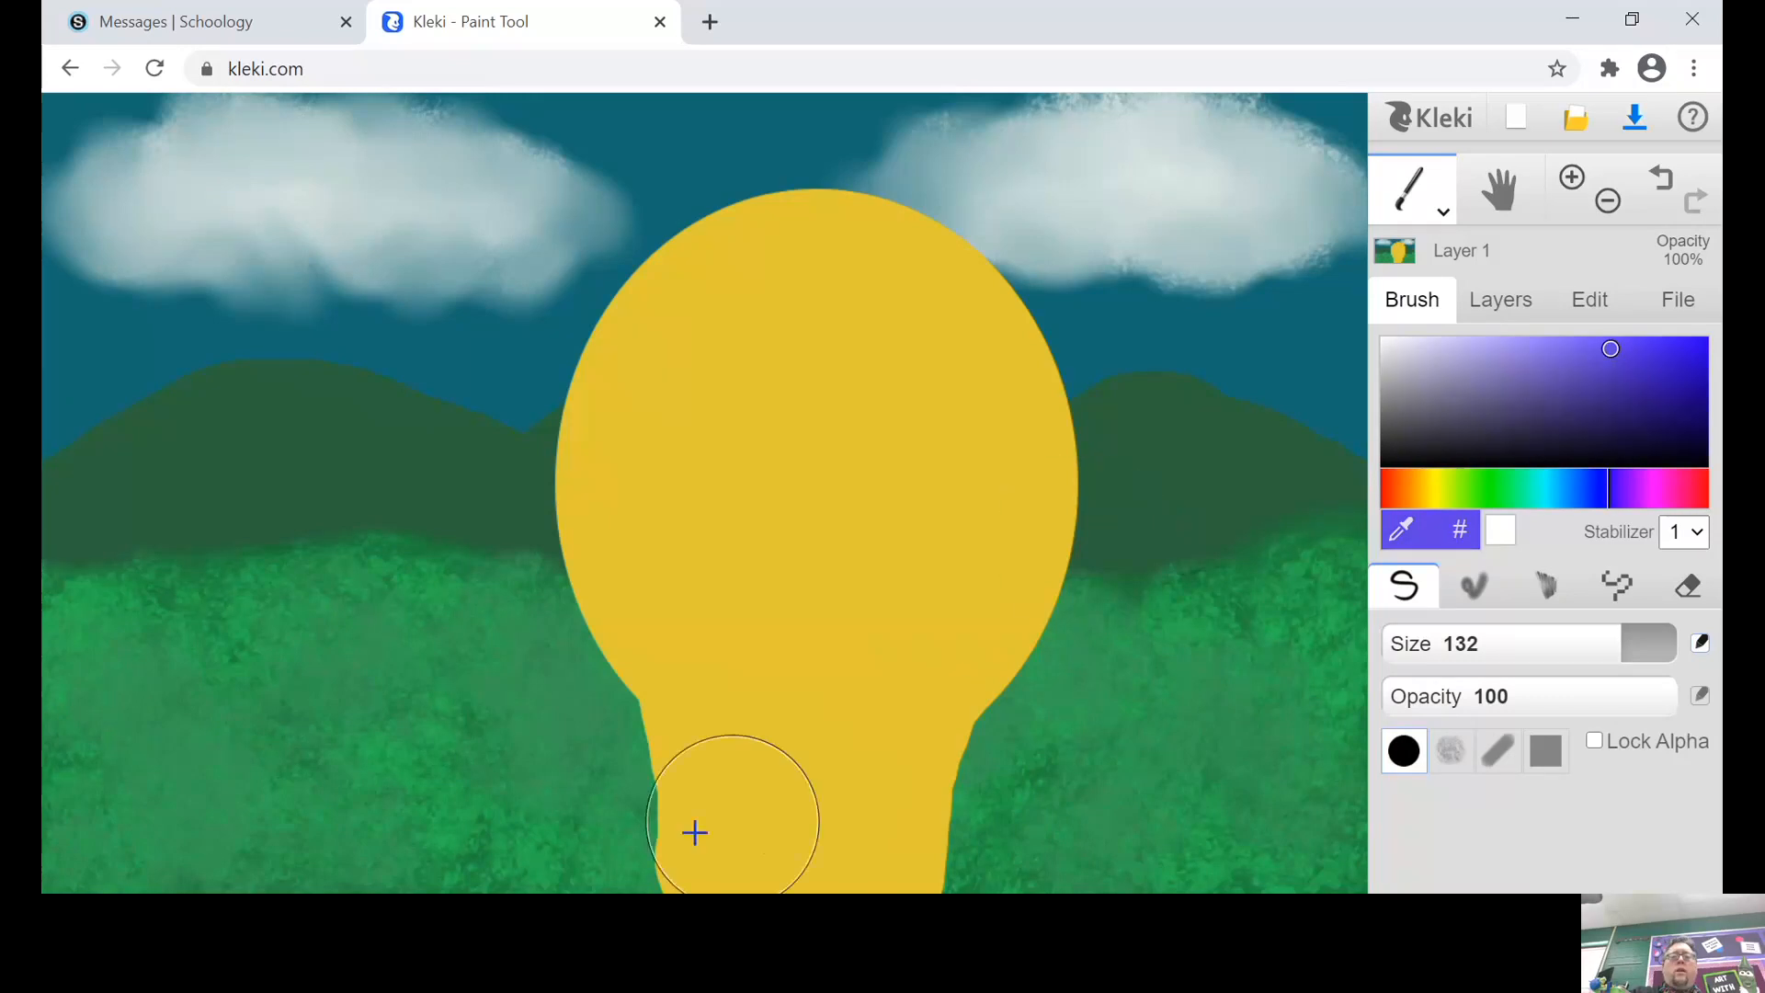
mouse_move(422, 863)
mouse_down()
mouse_move(619, 847)
mouse_move(783, 905)
mouse_move(913, 854)
mouse_move(1064, 851)
mouse_move(1118, 859)
mouse_move(1140, 887)
mouse_move(1095, 859)
mouse_move(979, 850)
mouse_up()
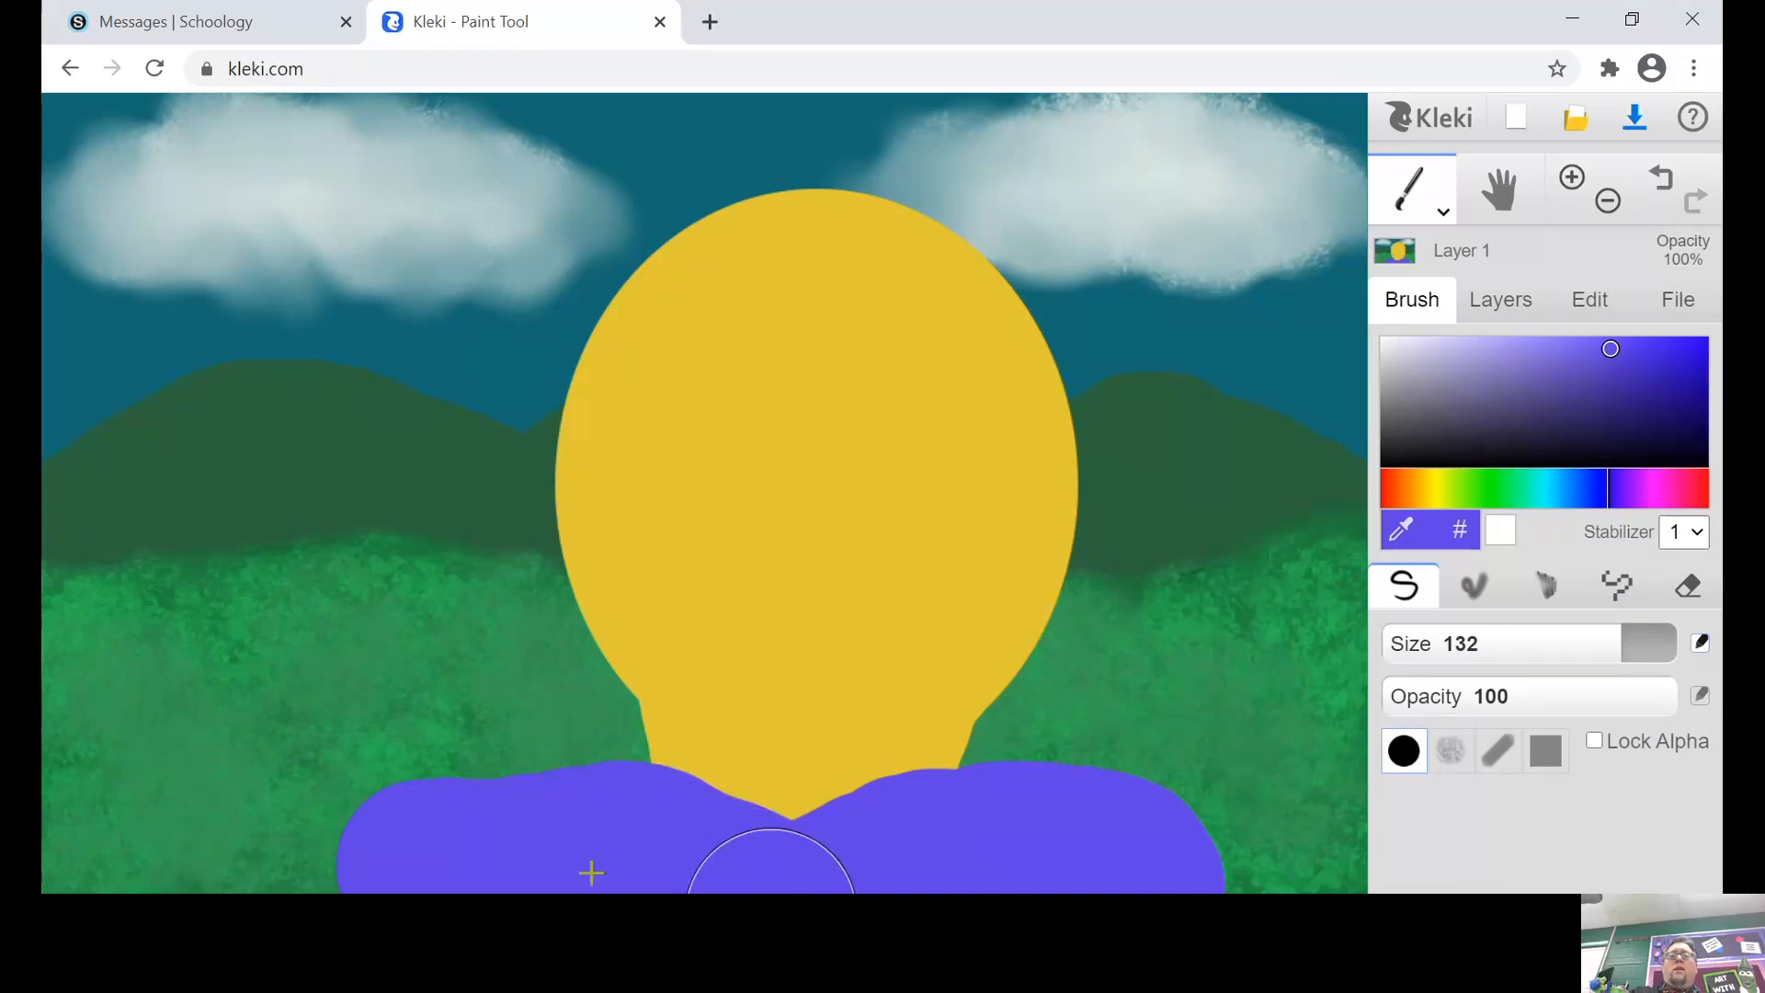
mouse_move(591, 871)
mouse_down()
mouse_move(472, 857)
mouse_move(411, 873)
mouse_move(557, 850)
mouse_up()
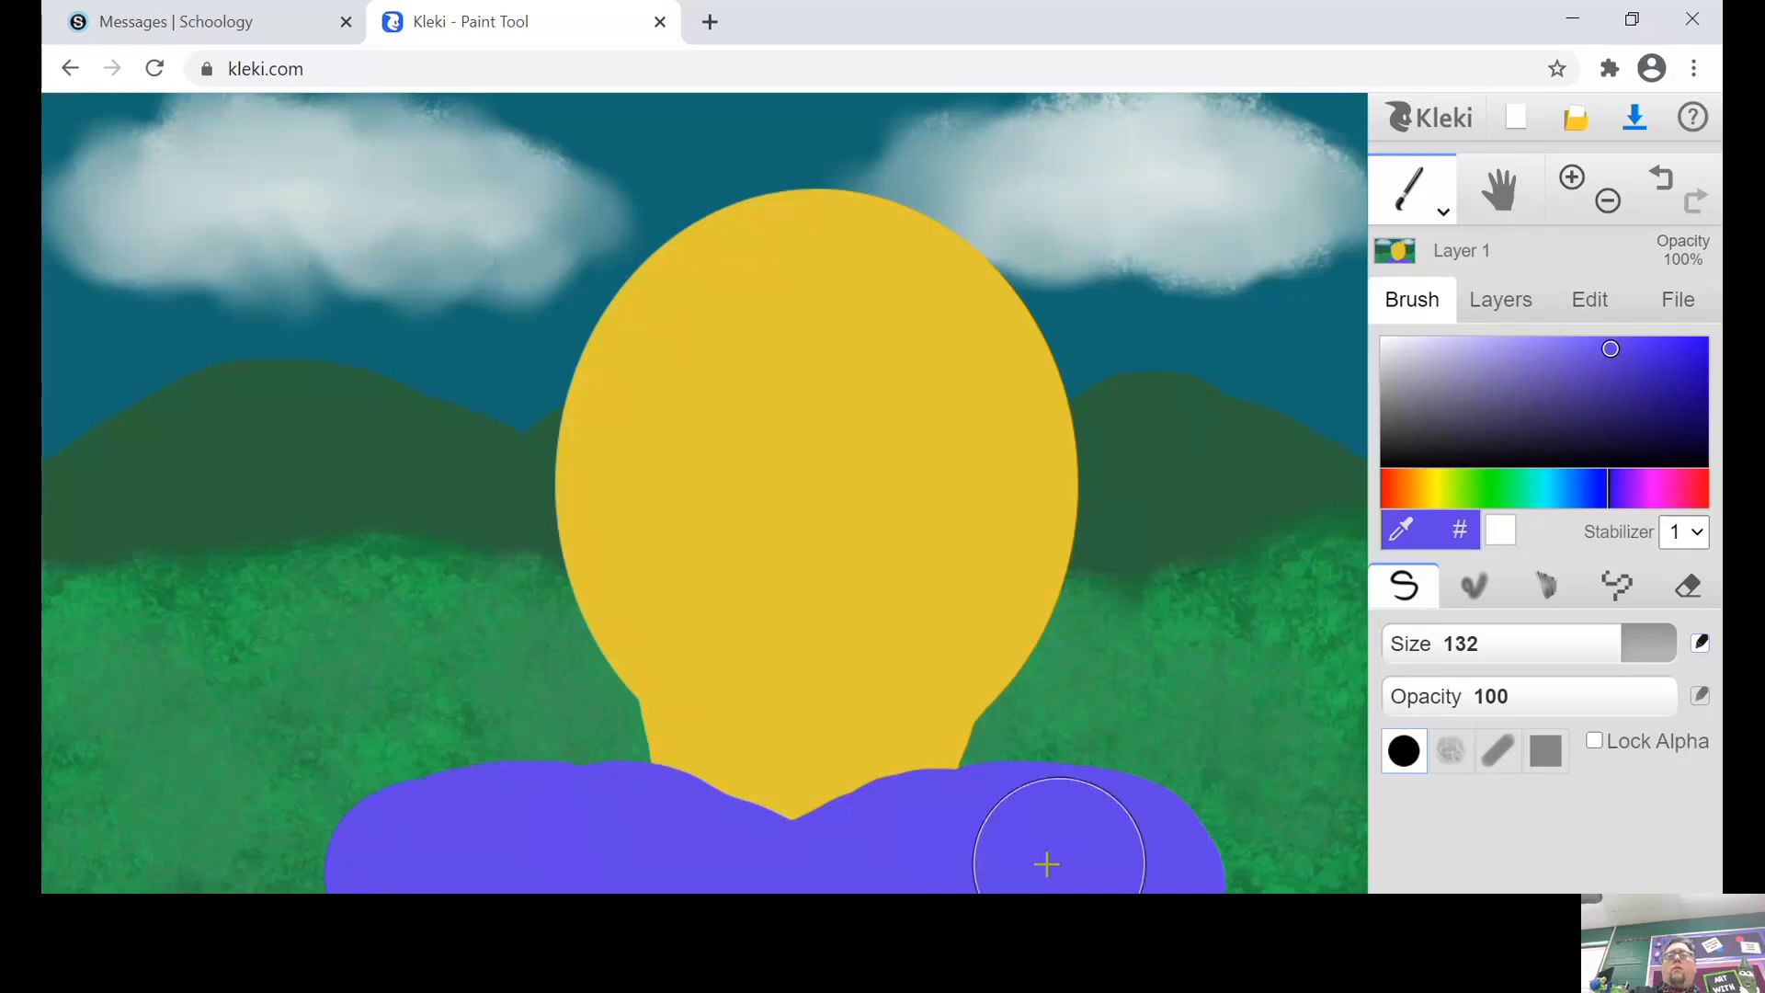
drag(980, 847, 1139, 876)
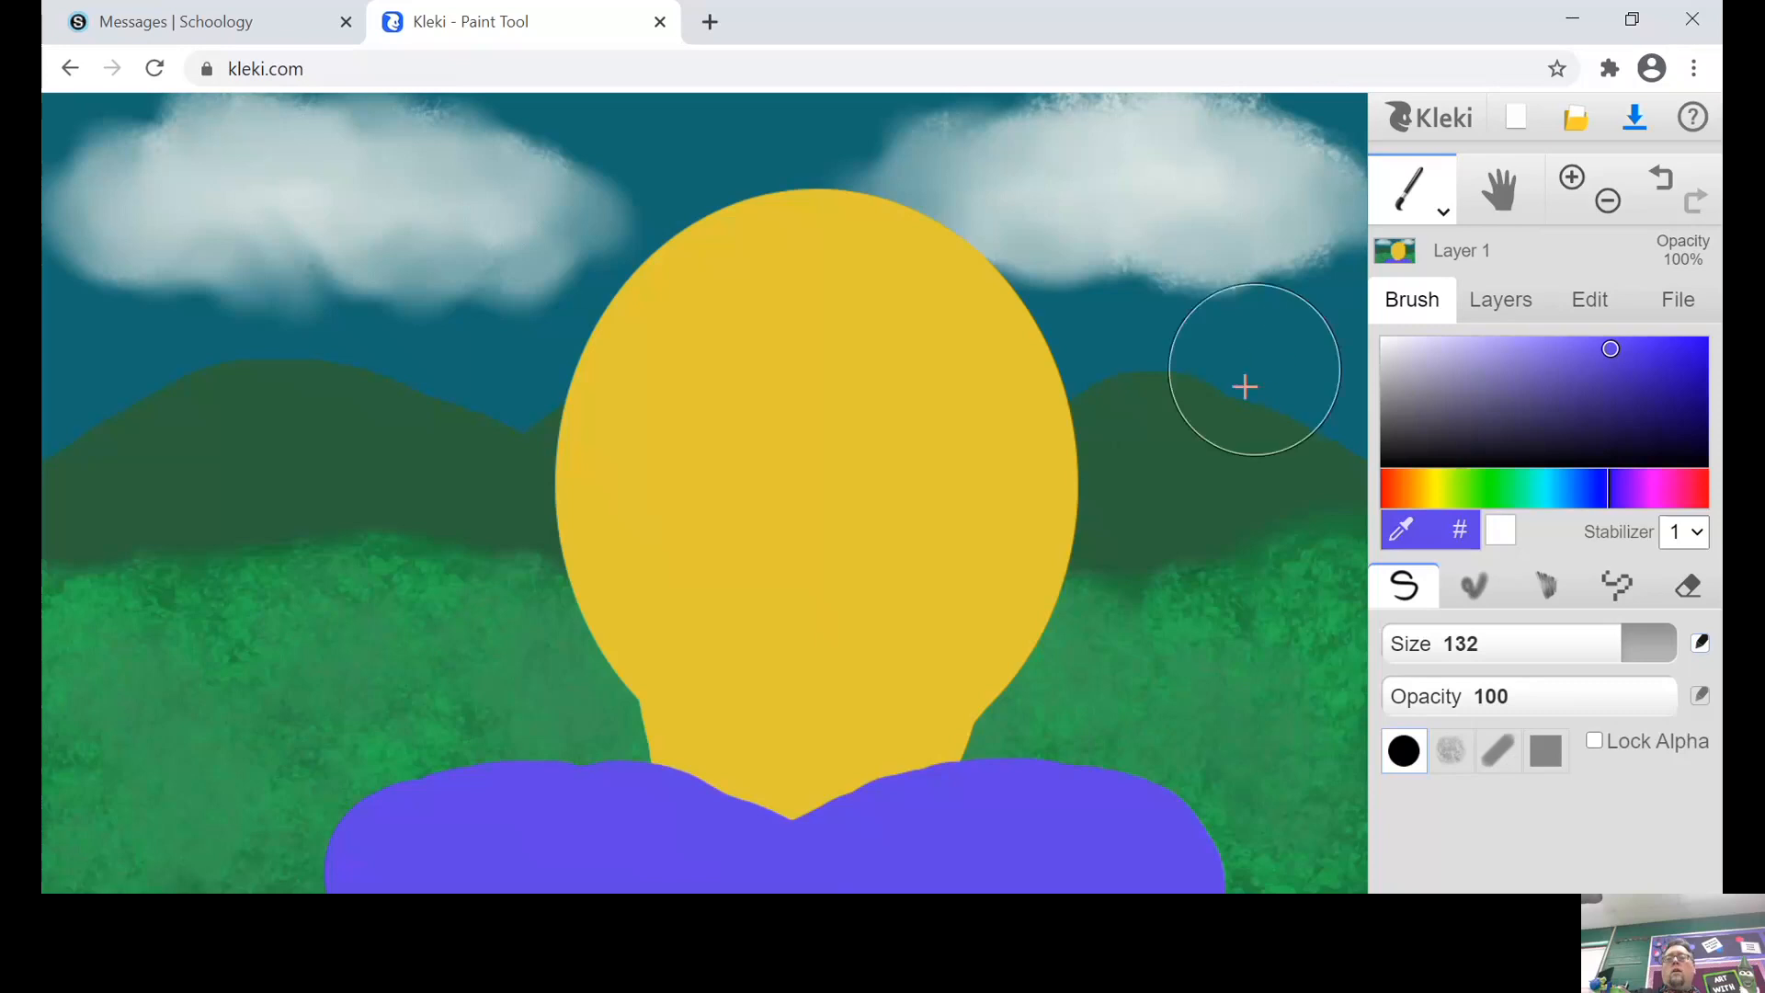
Step: Draw two off-white filled ellipses side by side on the face as the eyes, redrawing the second one level with the first
click(1391, 345)
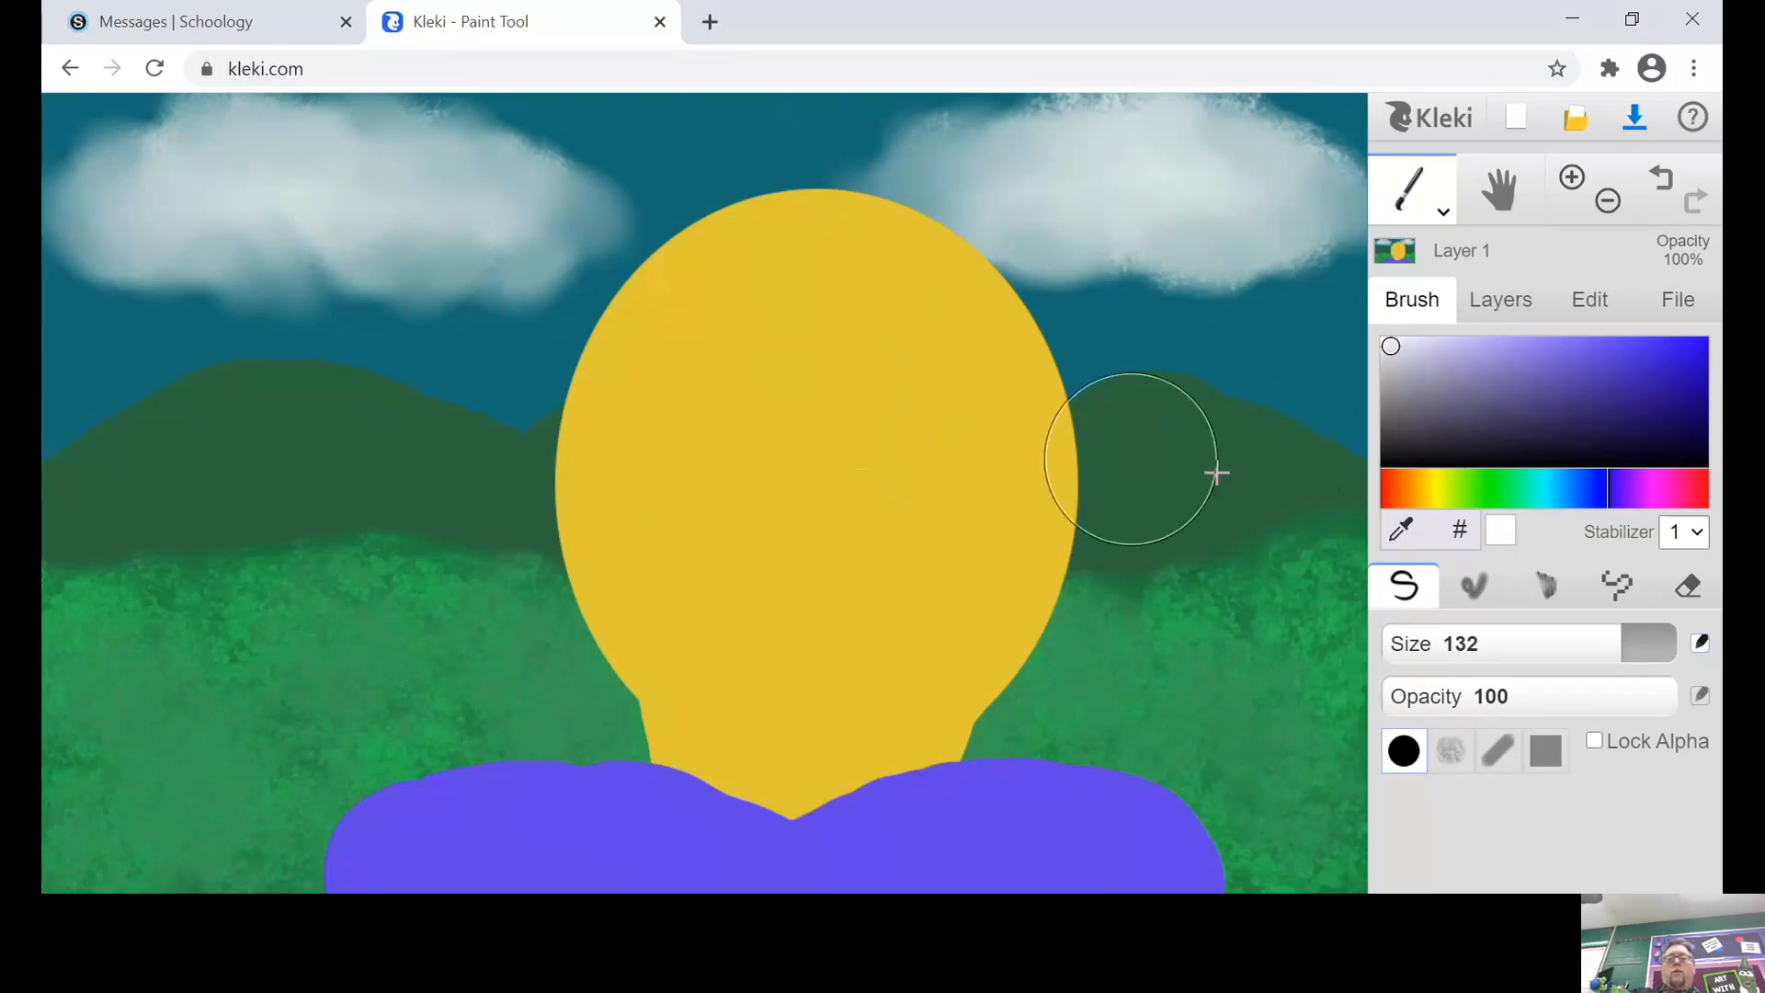
click(1425, 206)
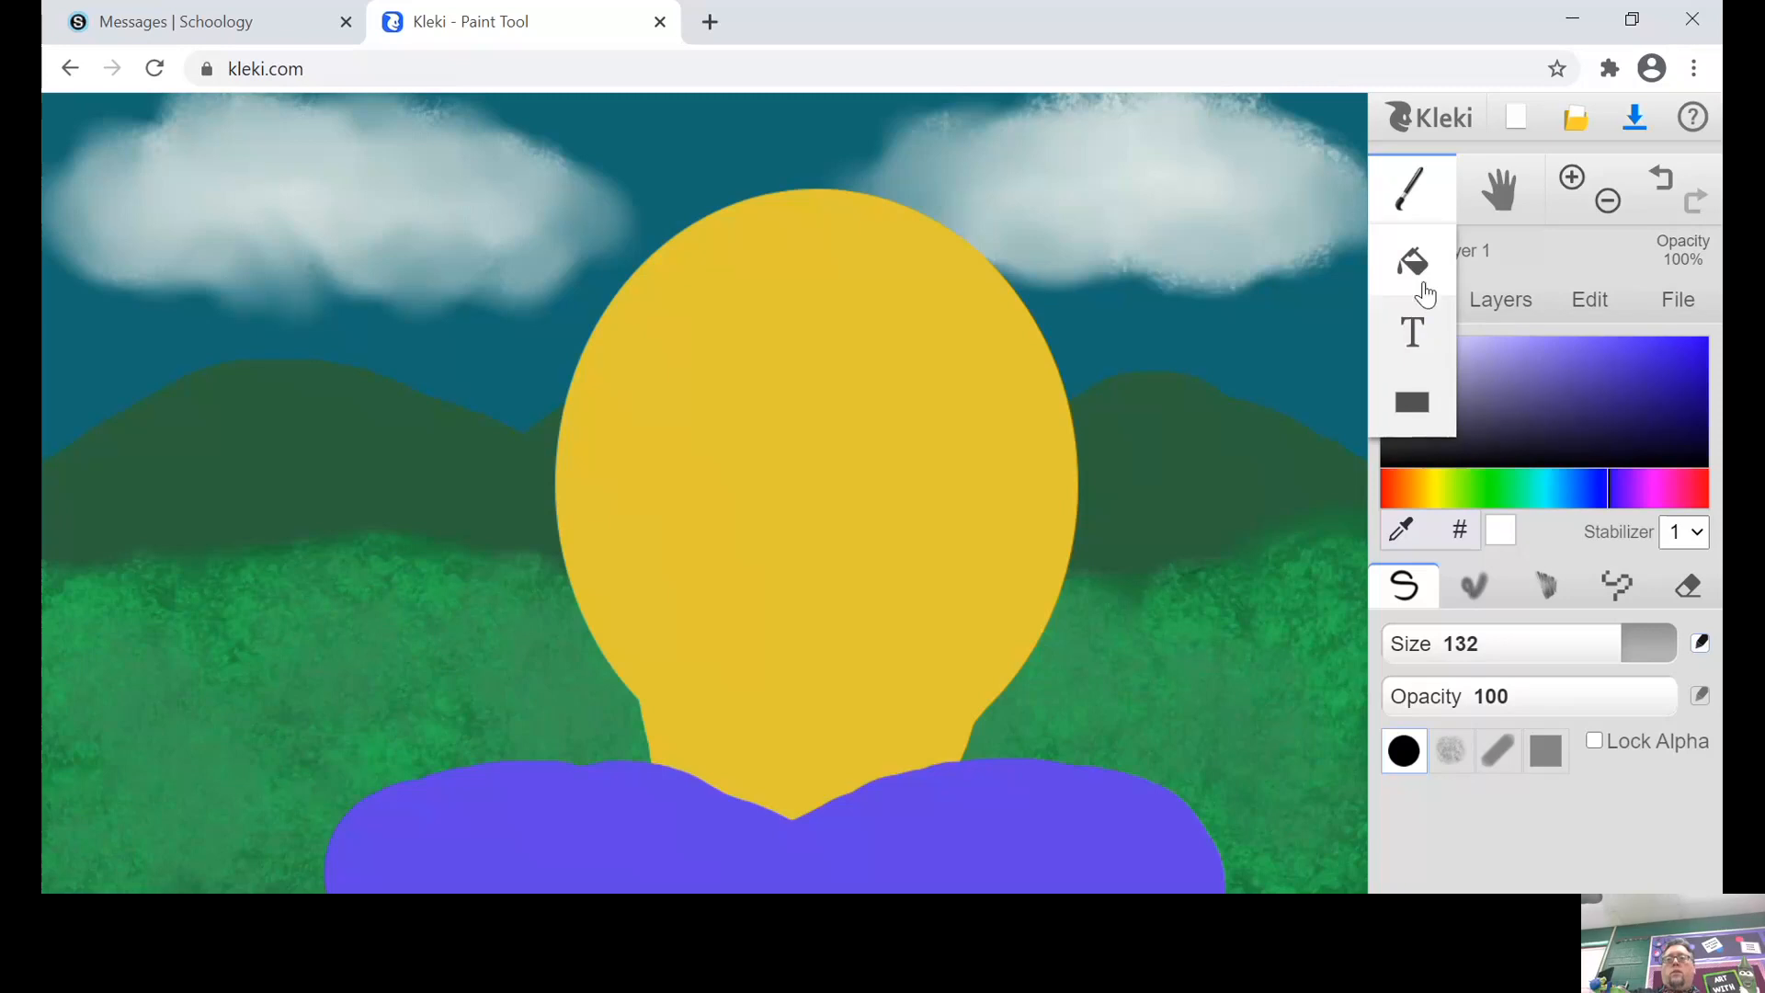
click(1404, 399)
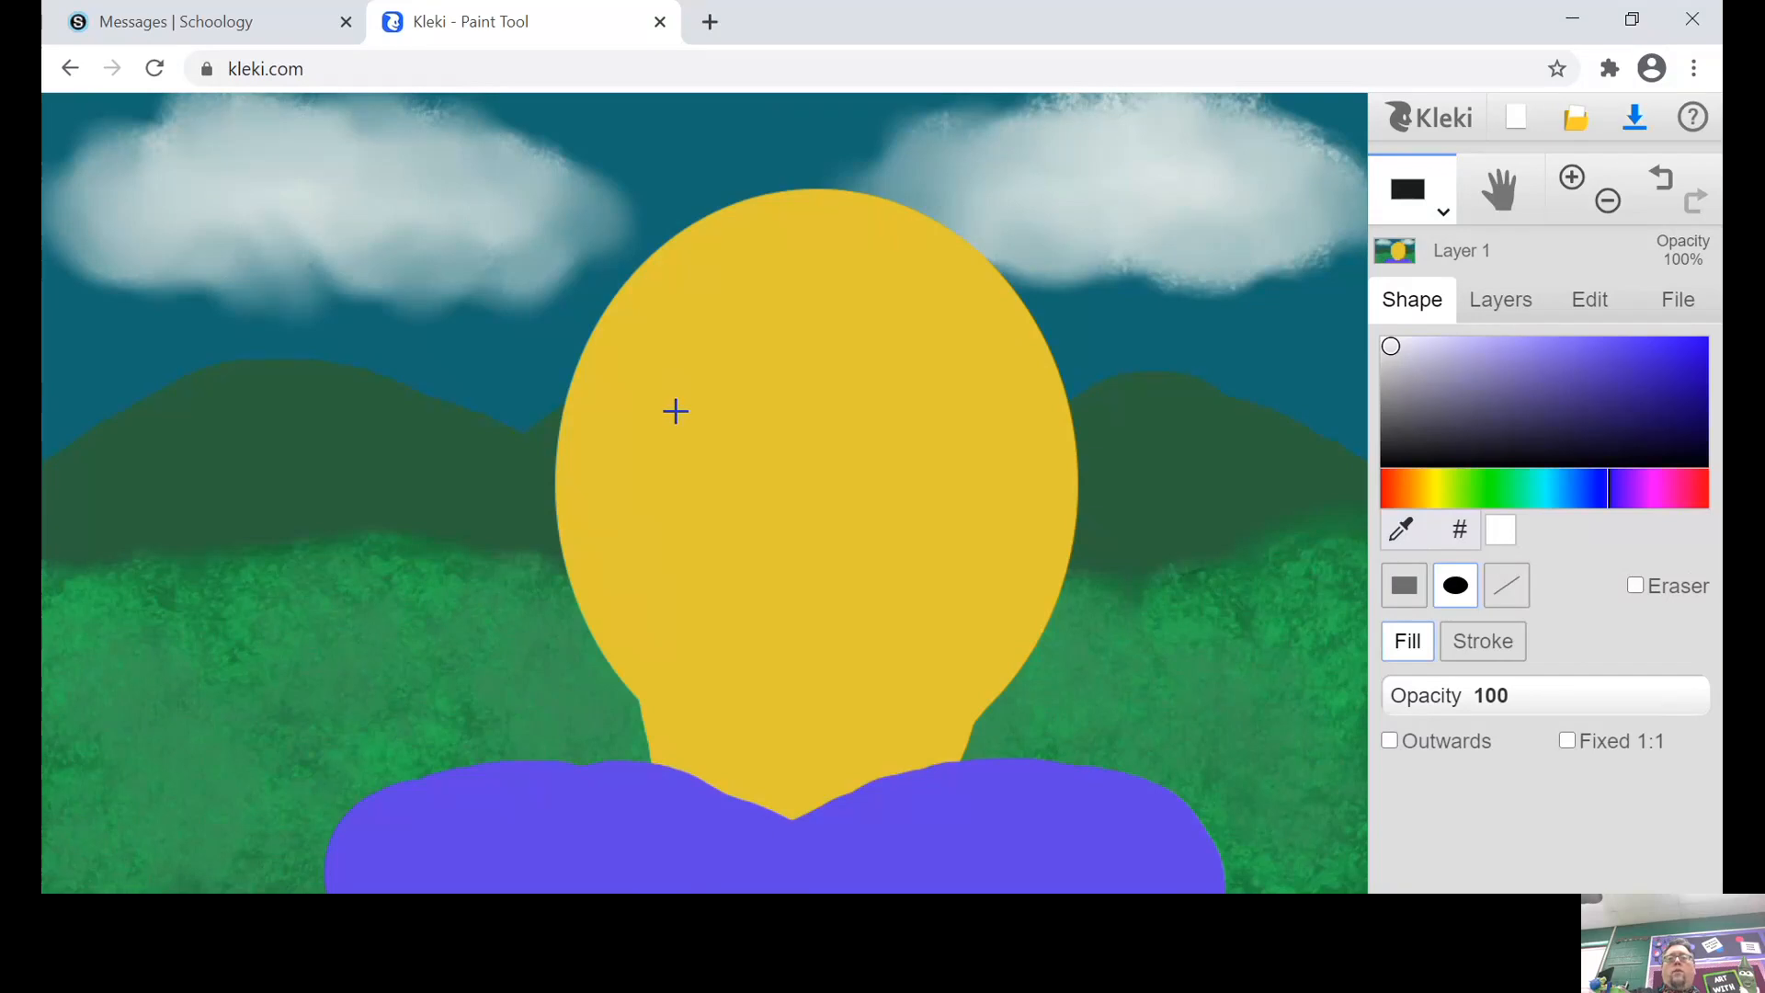
drag(676, 411, 810, 495)
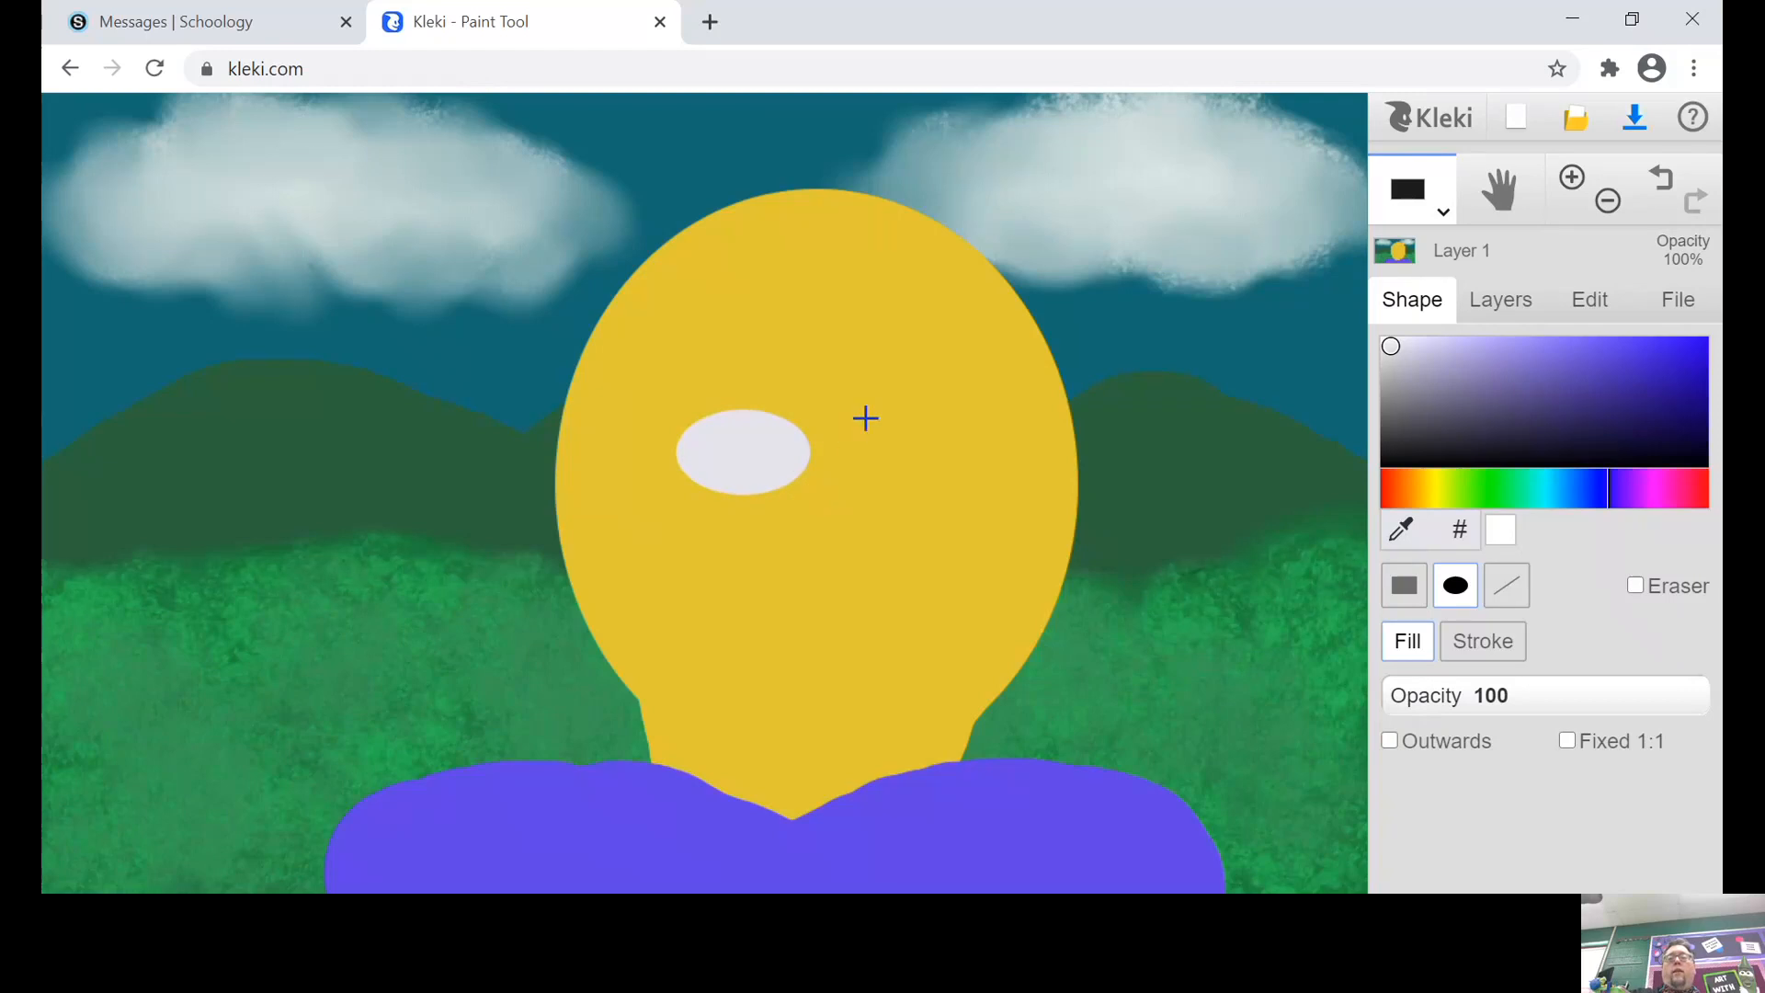
drag(896, 442, 1002, 504)
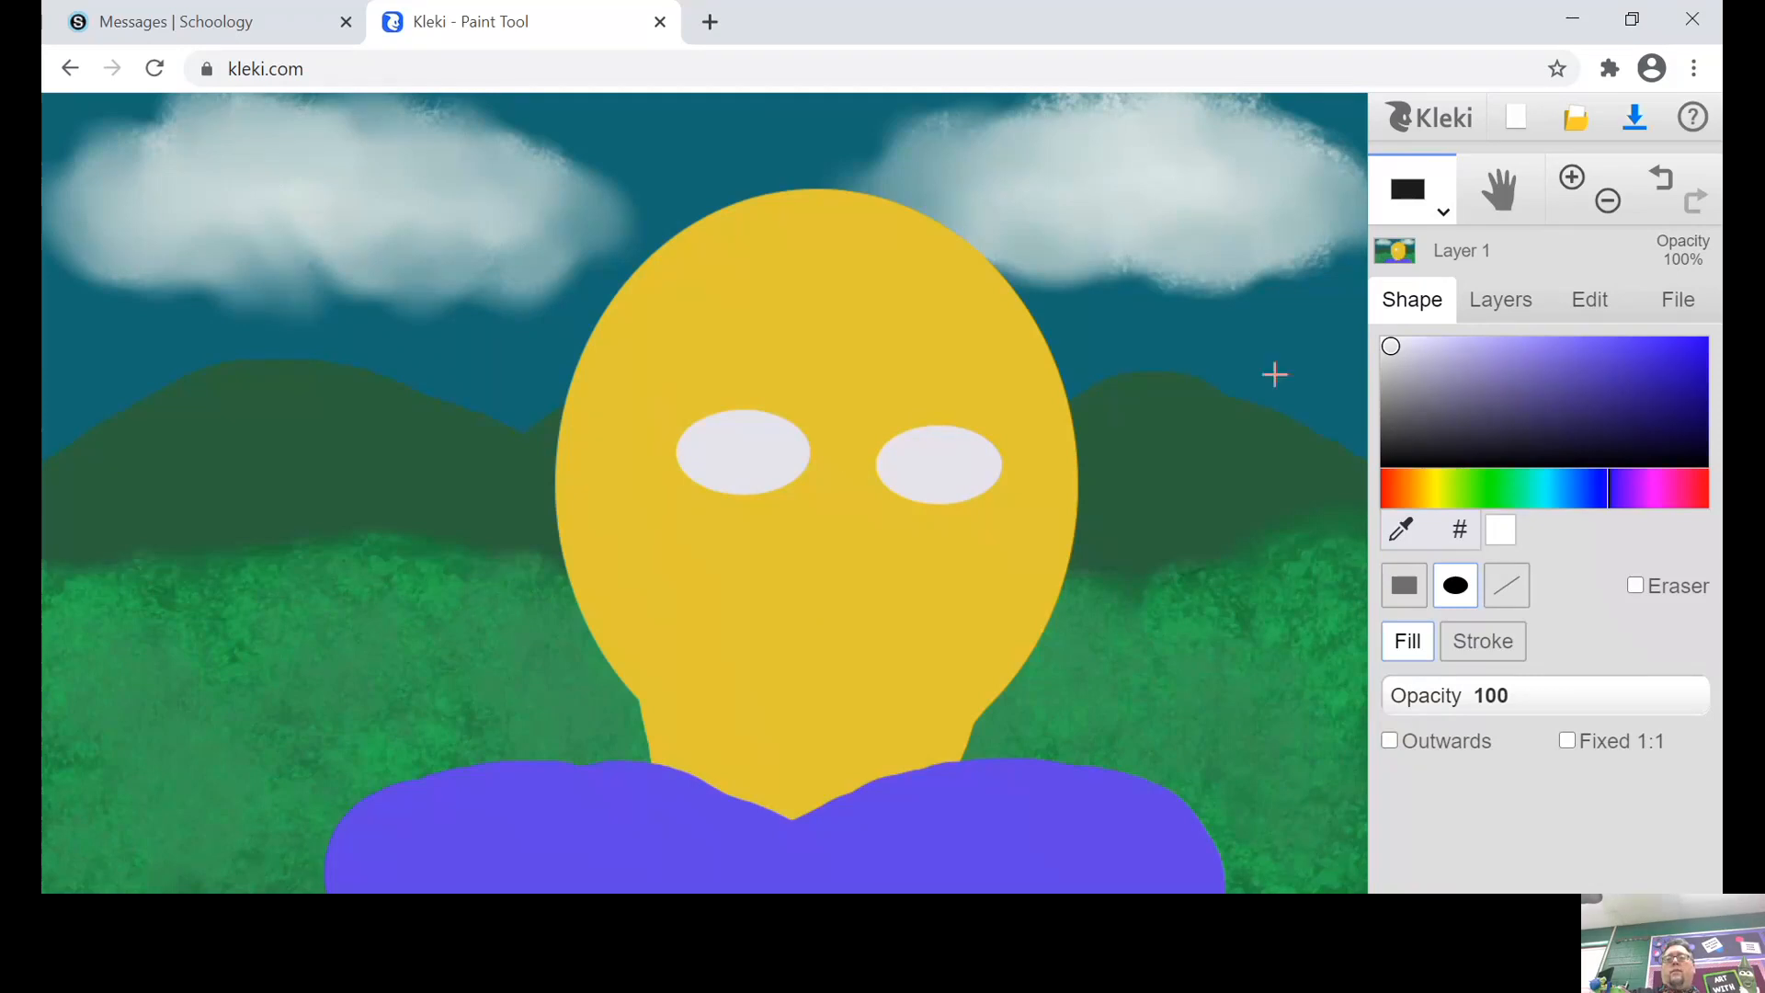
click(1660, 184)
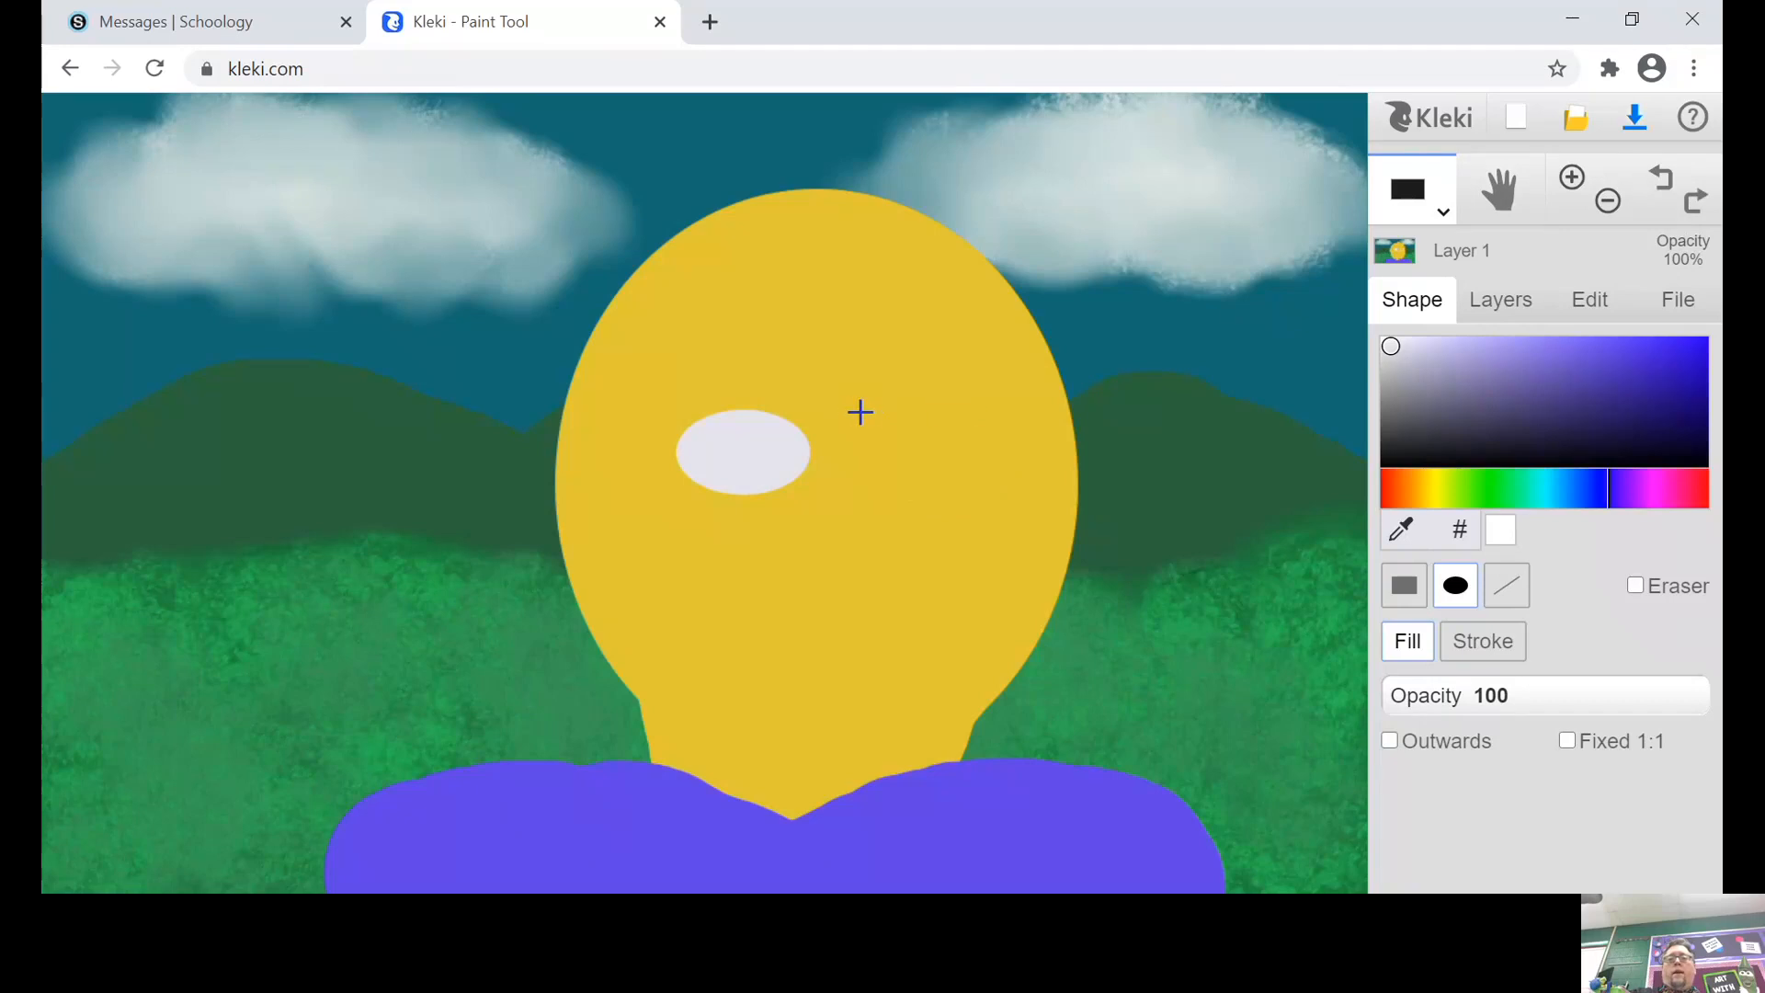
drag(889, 424, 984, 495)
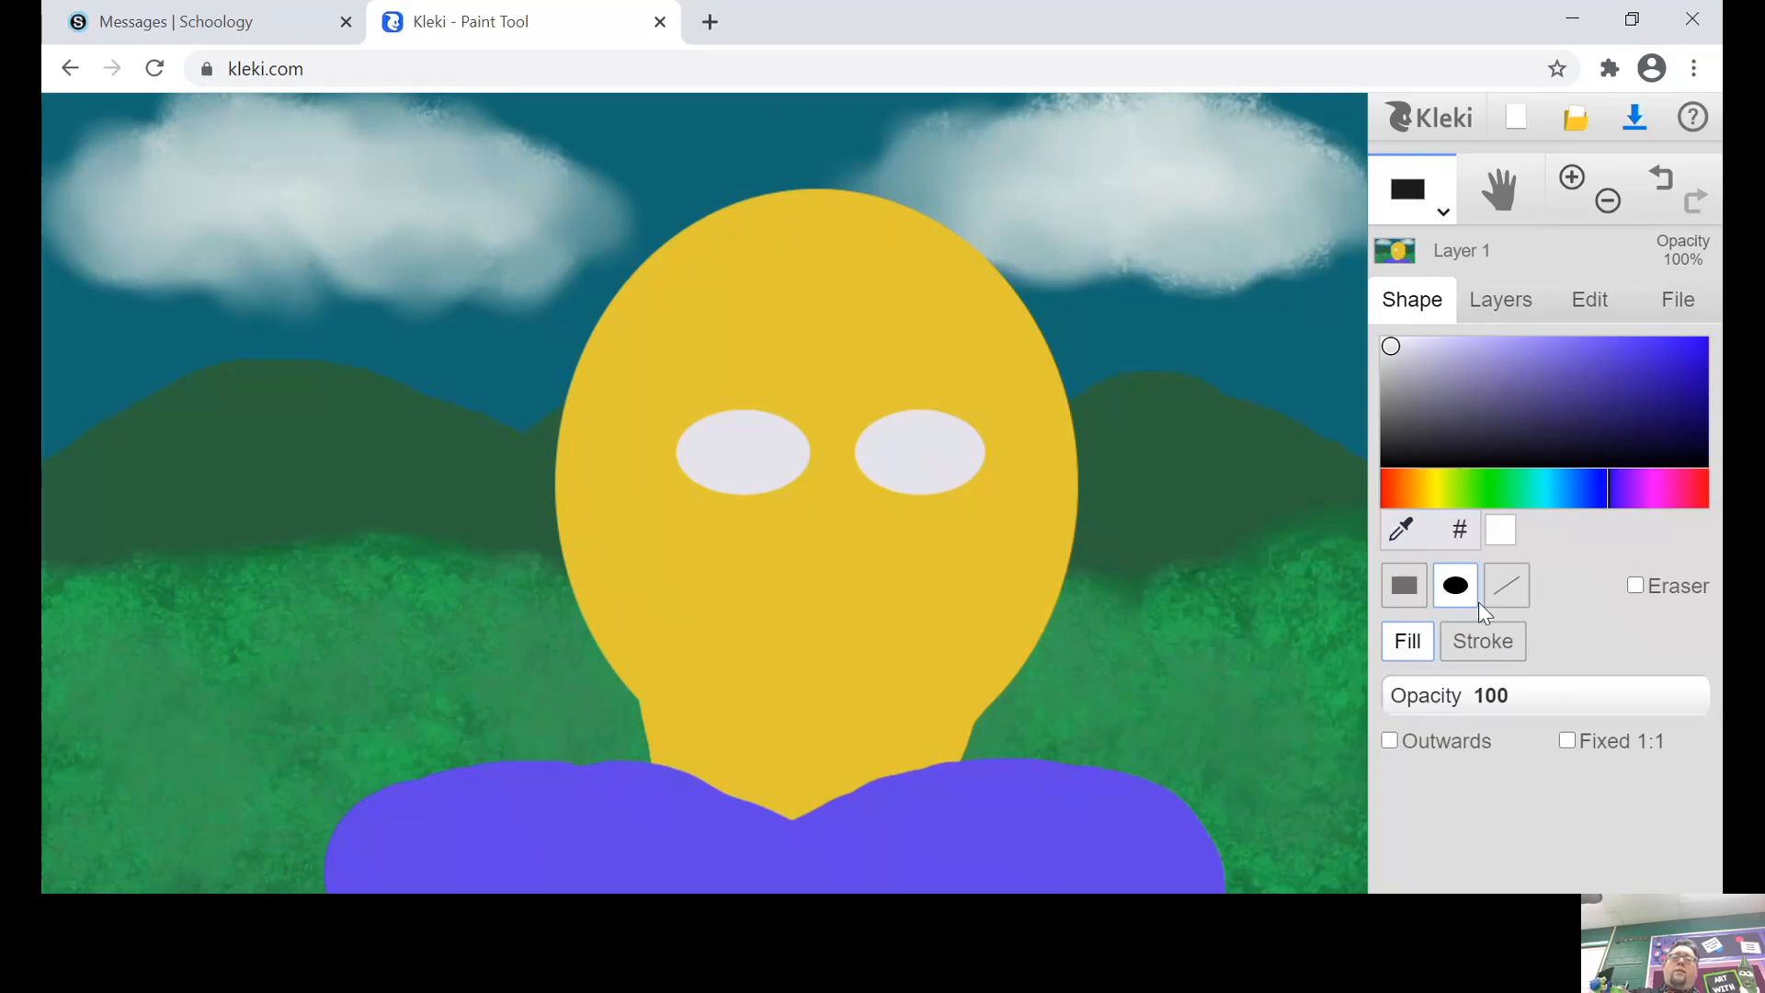
Step: Paint a round dark-green iris in the centre of each eye with the pen brush at size 50
click(1412, 177)
click(1428, 279)
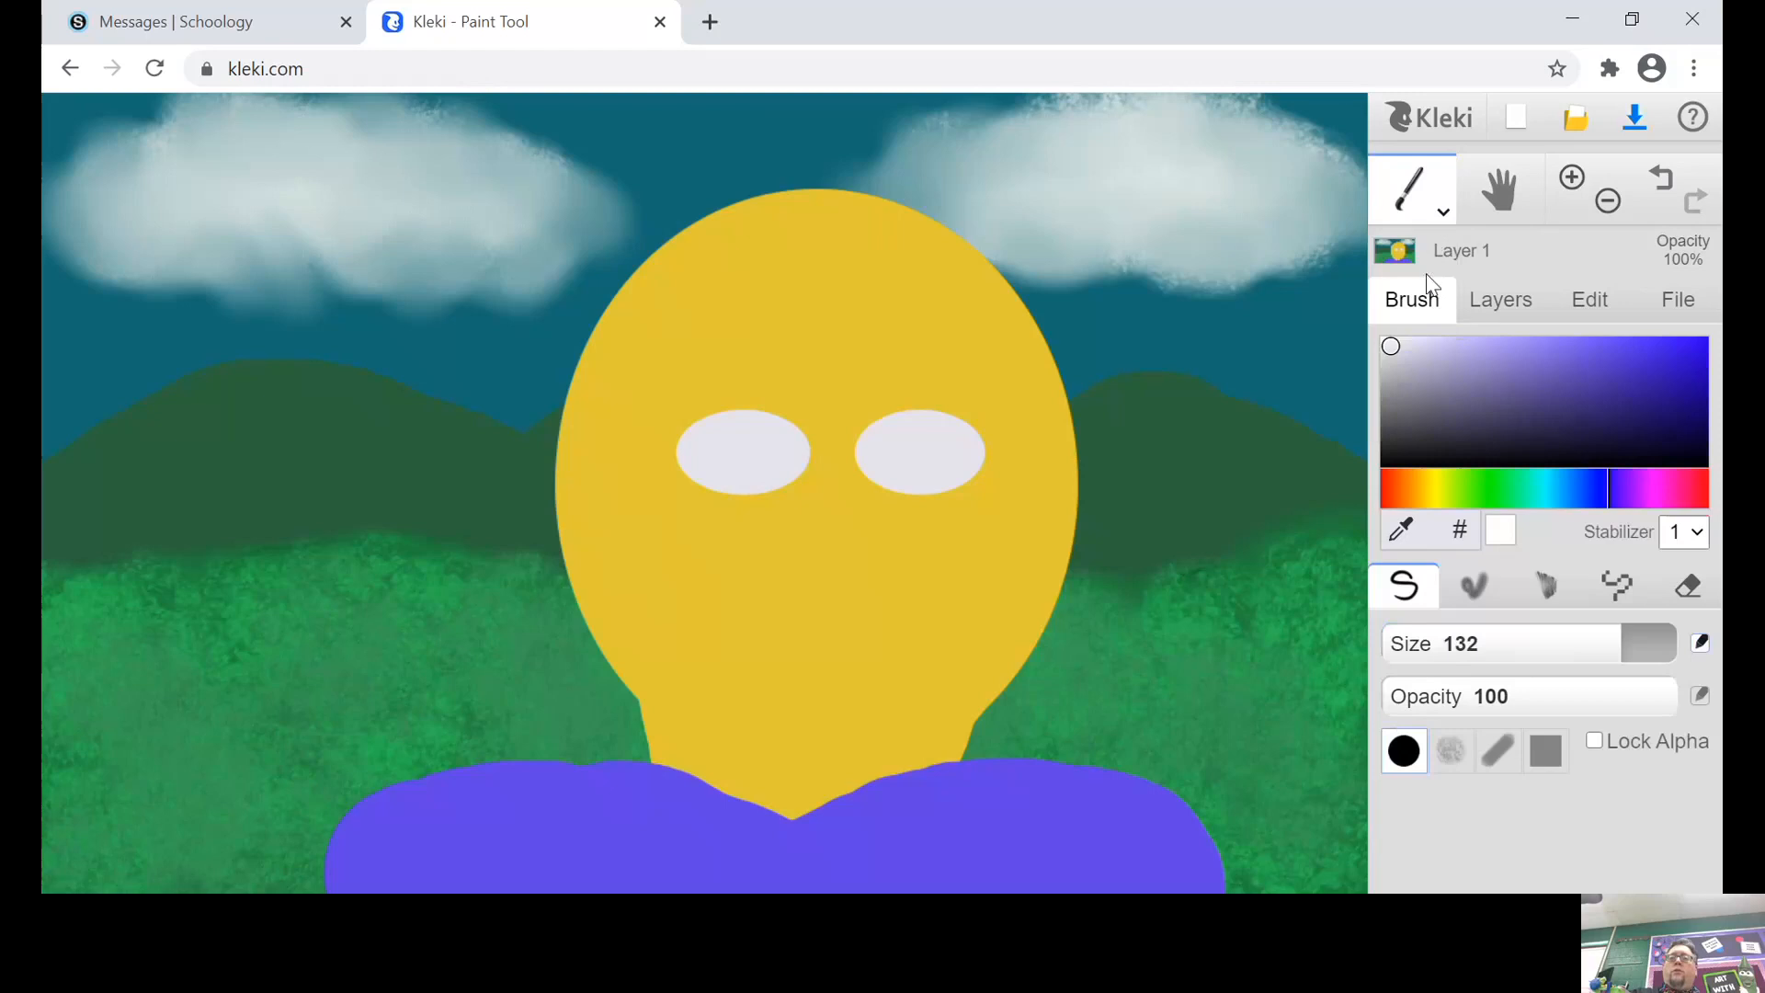
click(1486, 485)
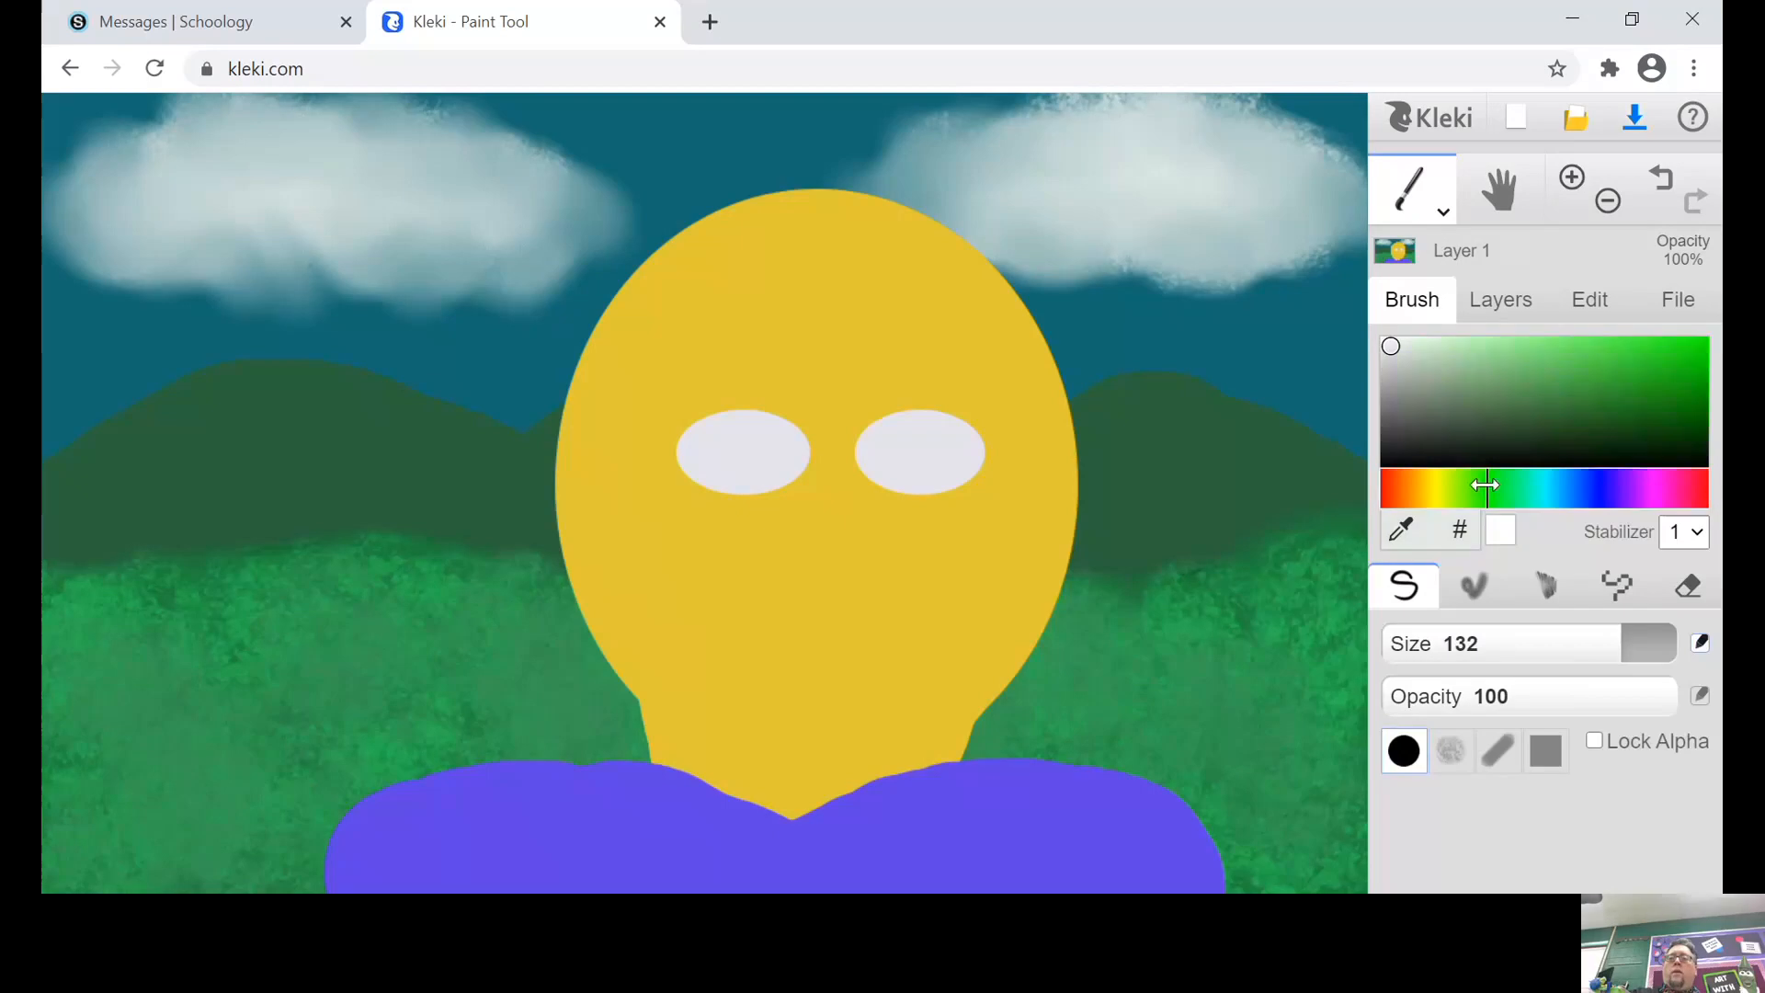
click(1564, 405)
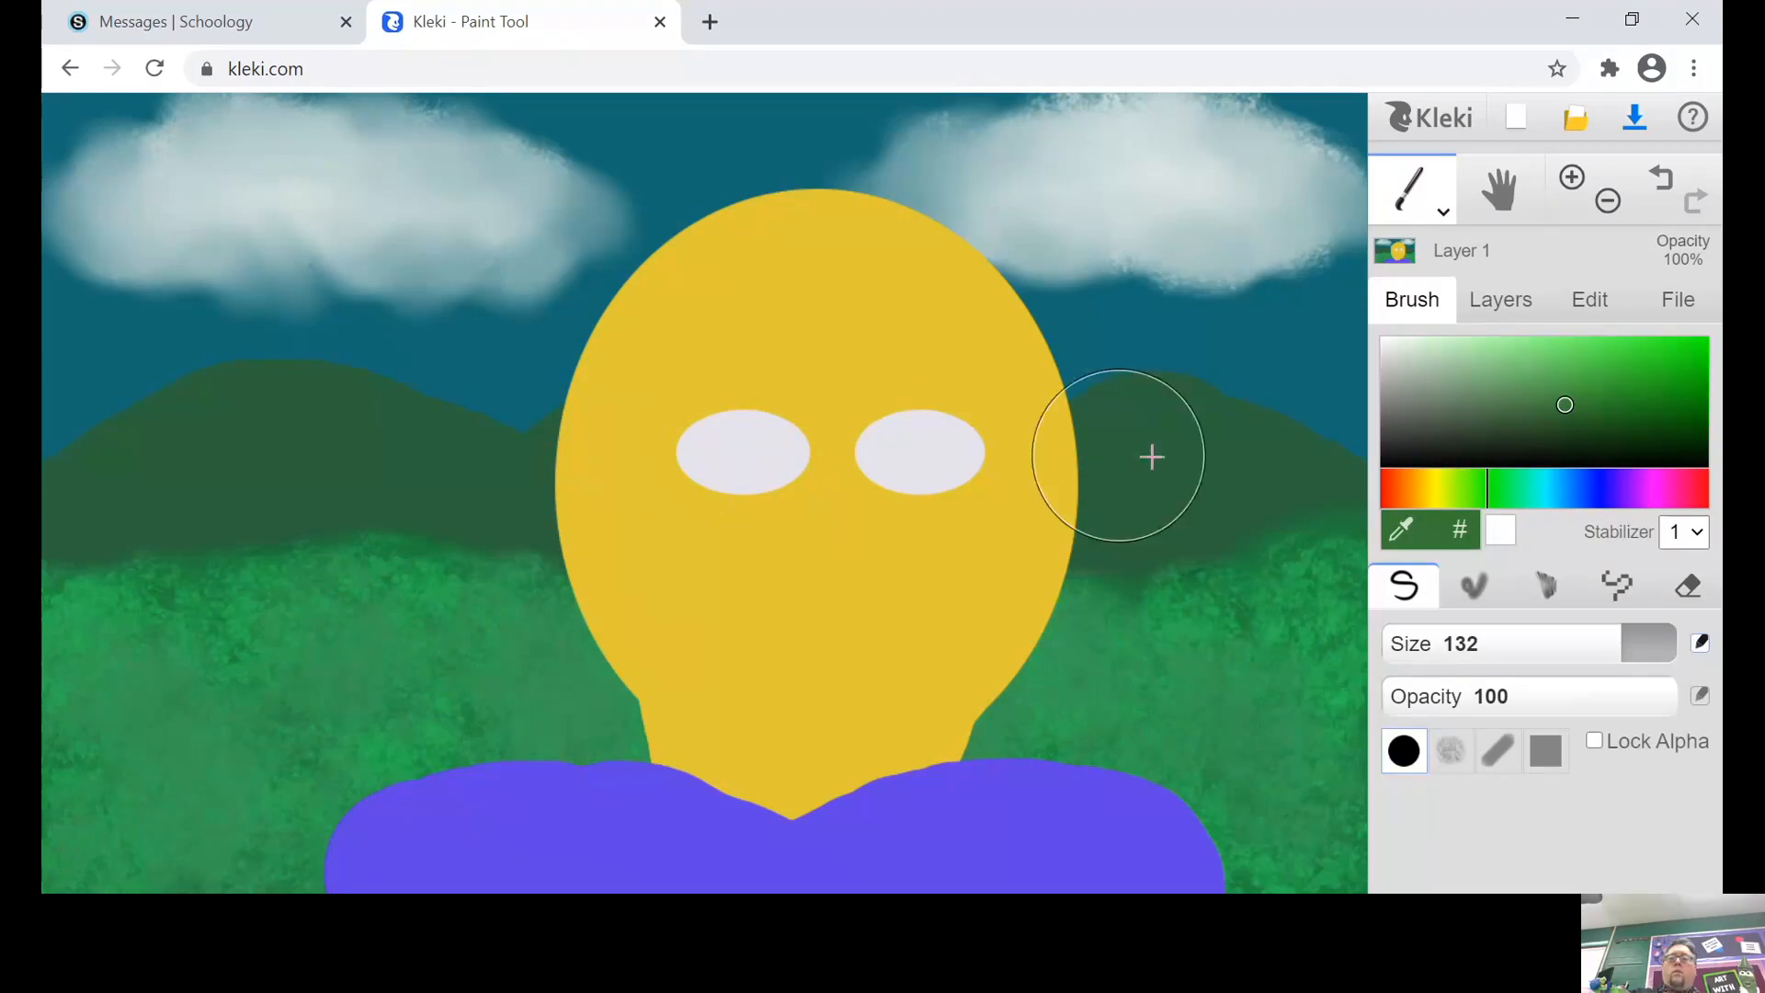
drag(1597, 647, 1460, 646)
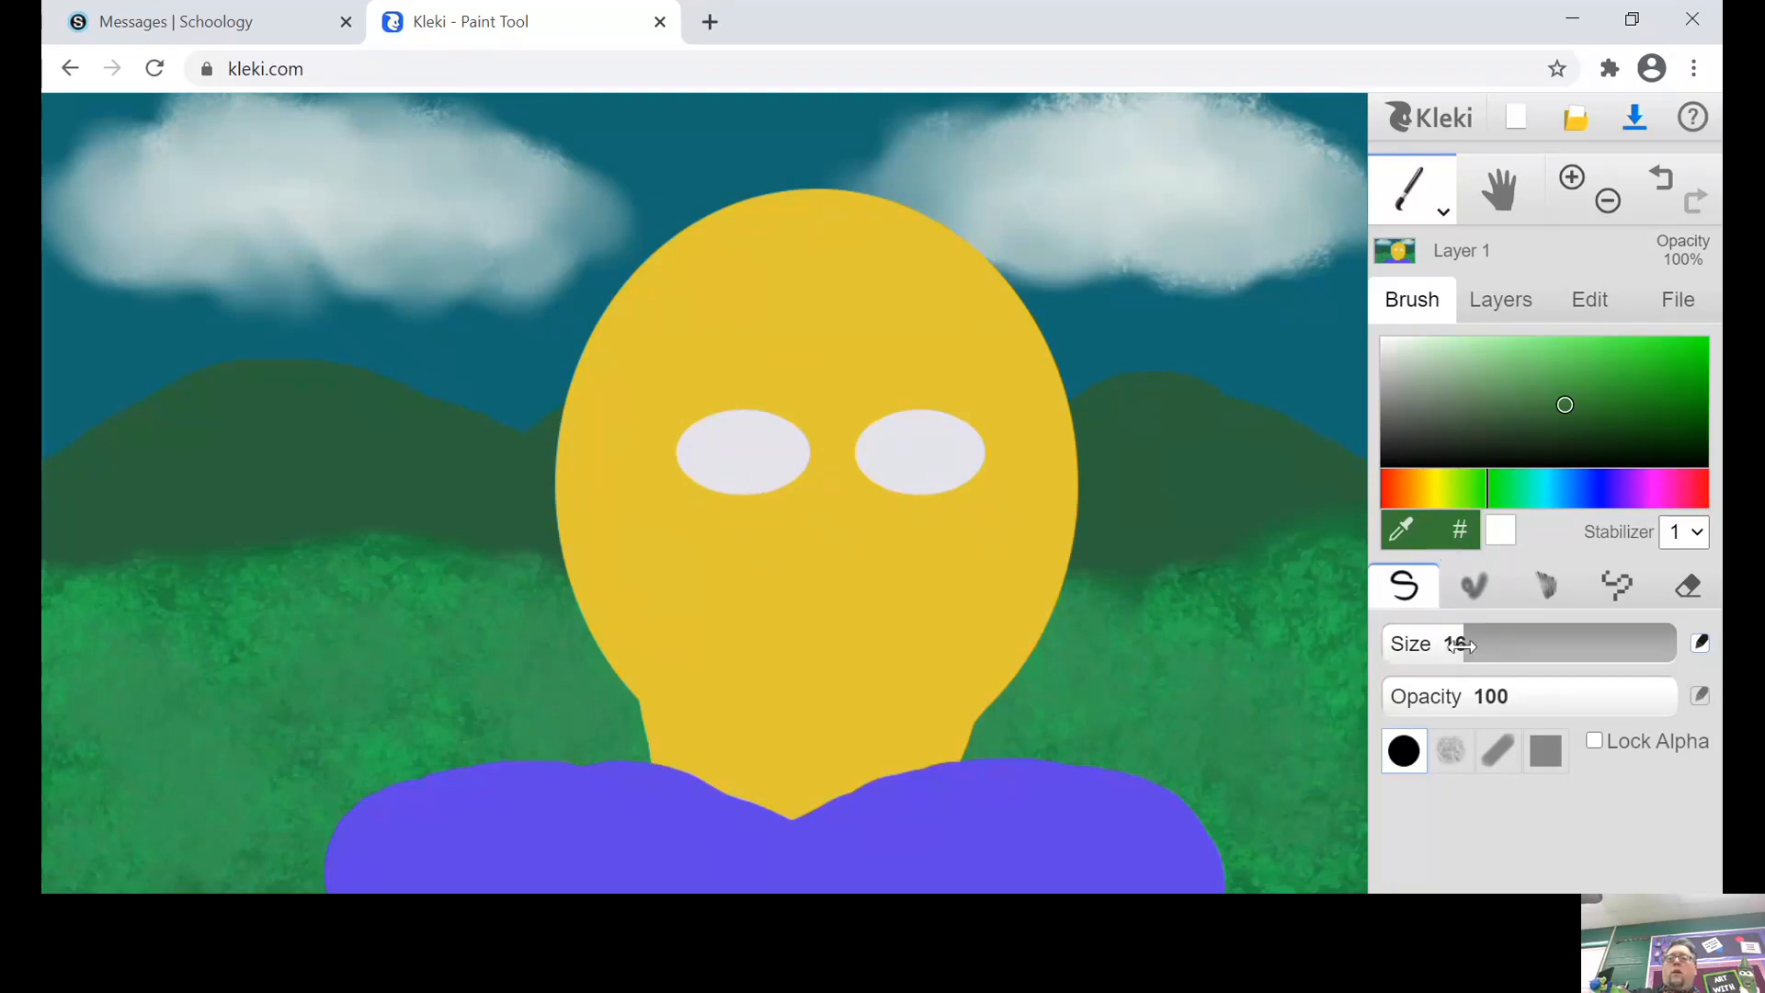
drag(1461, 646, 1528, 646)
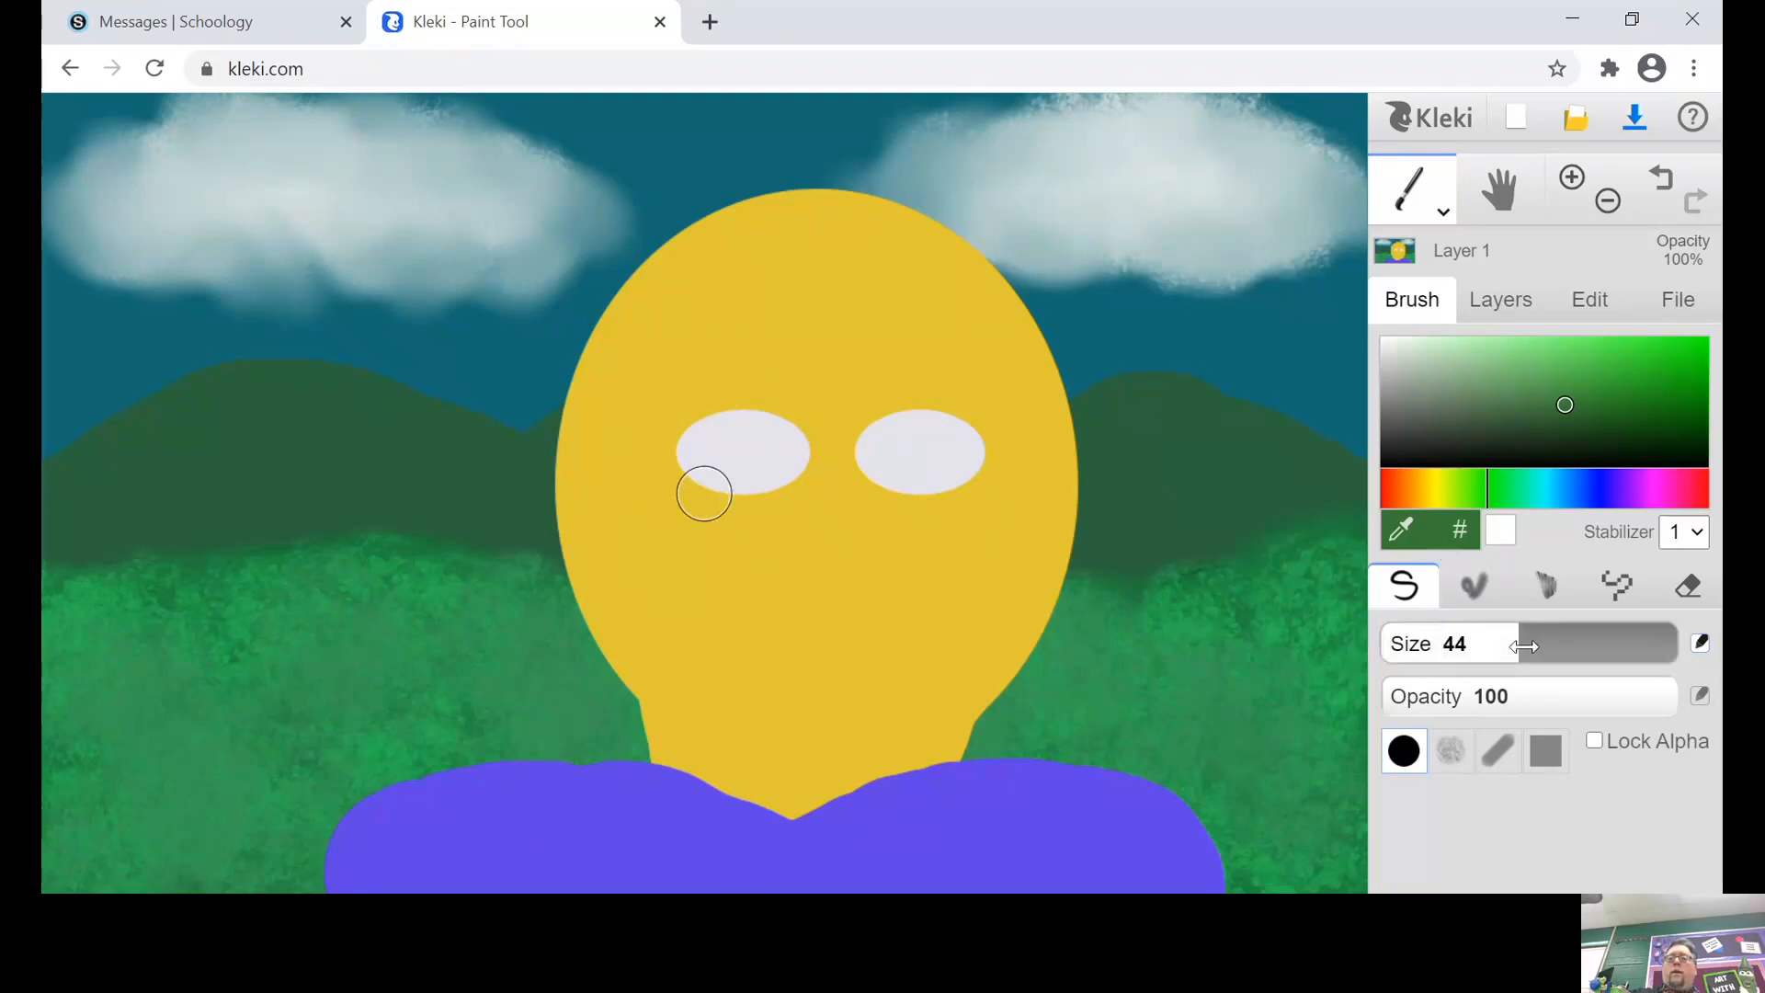
click(743, 452)
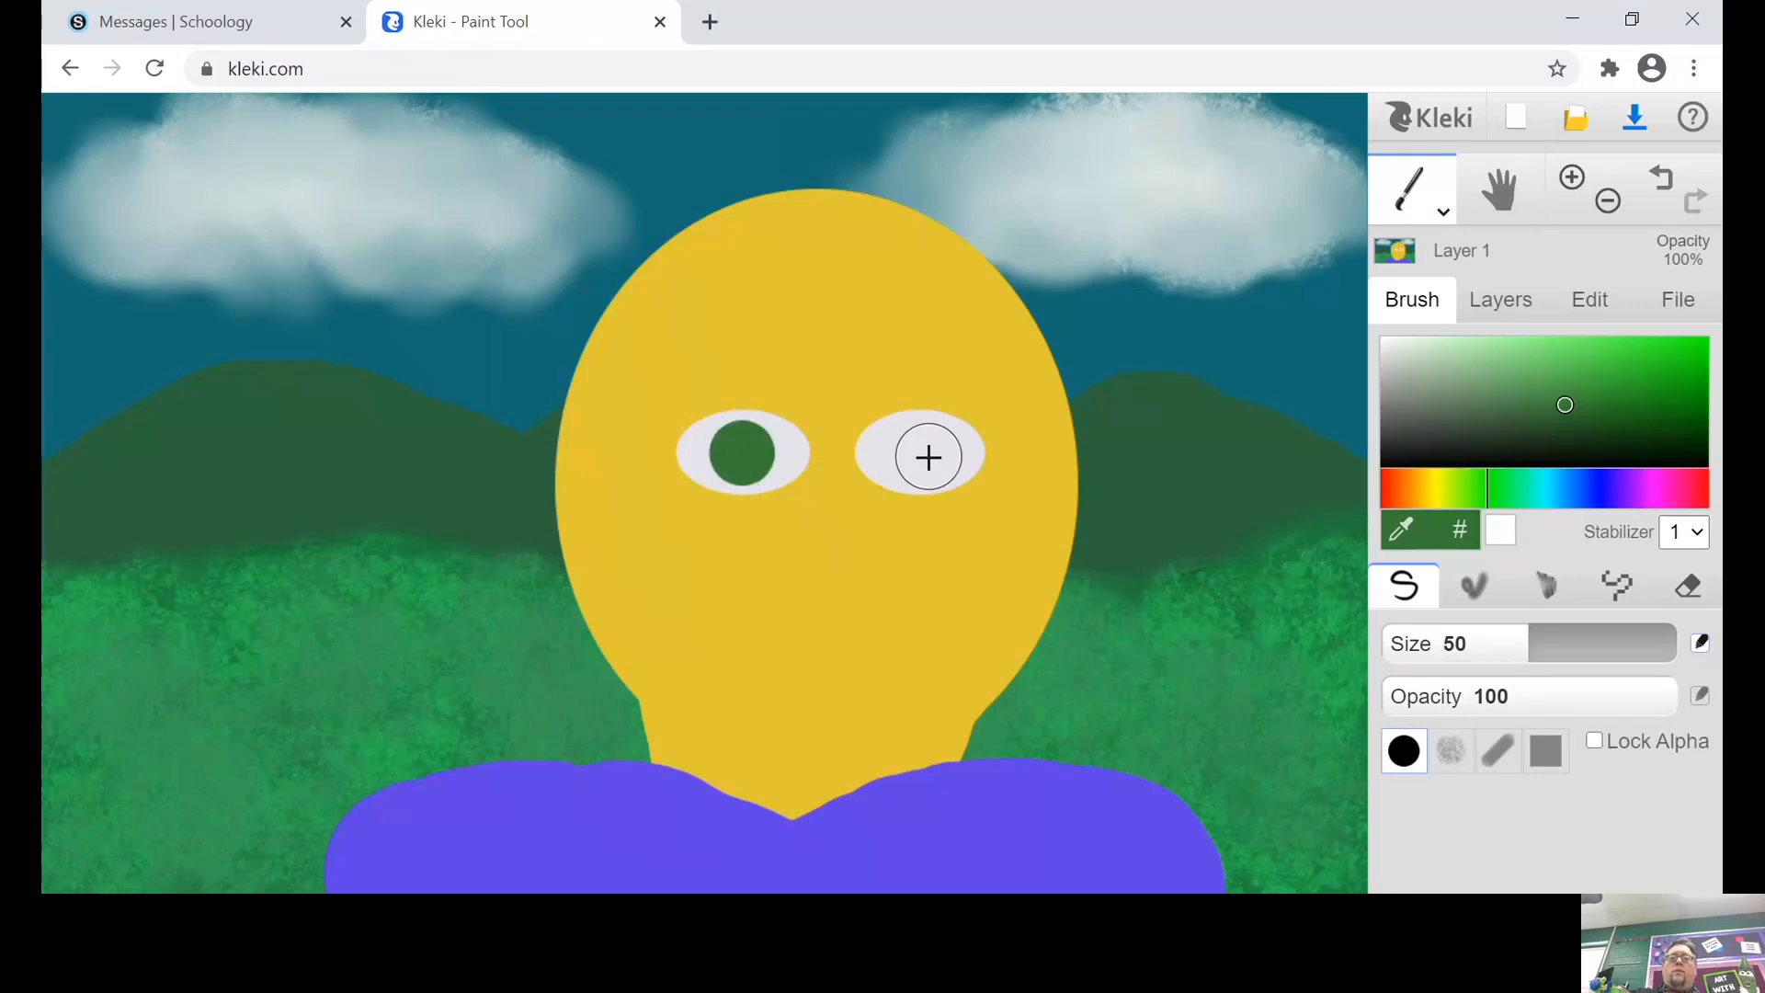
click(920, 450)
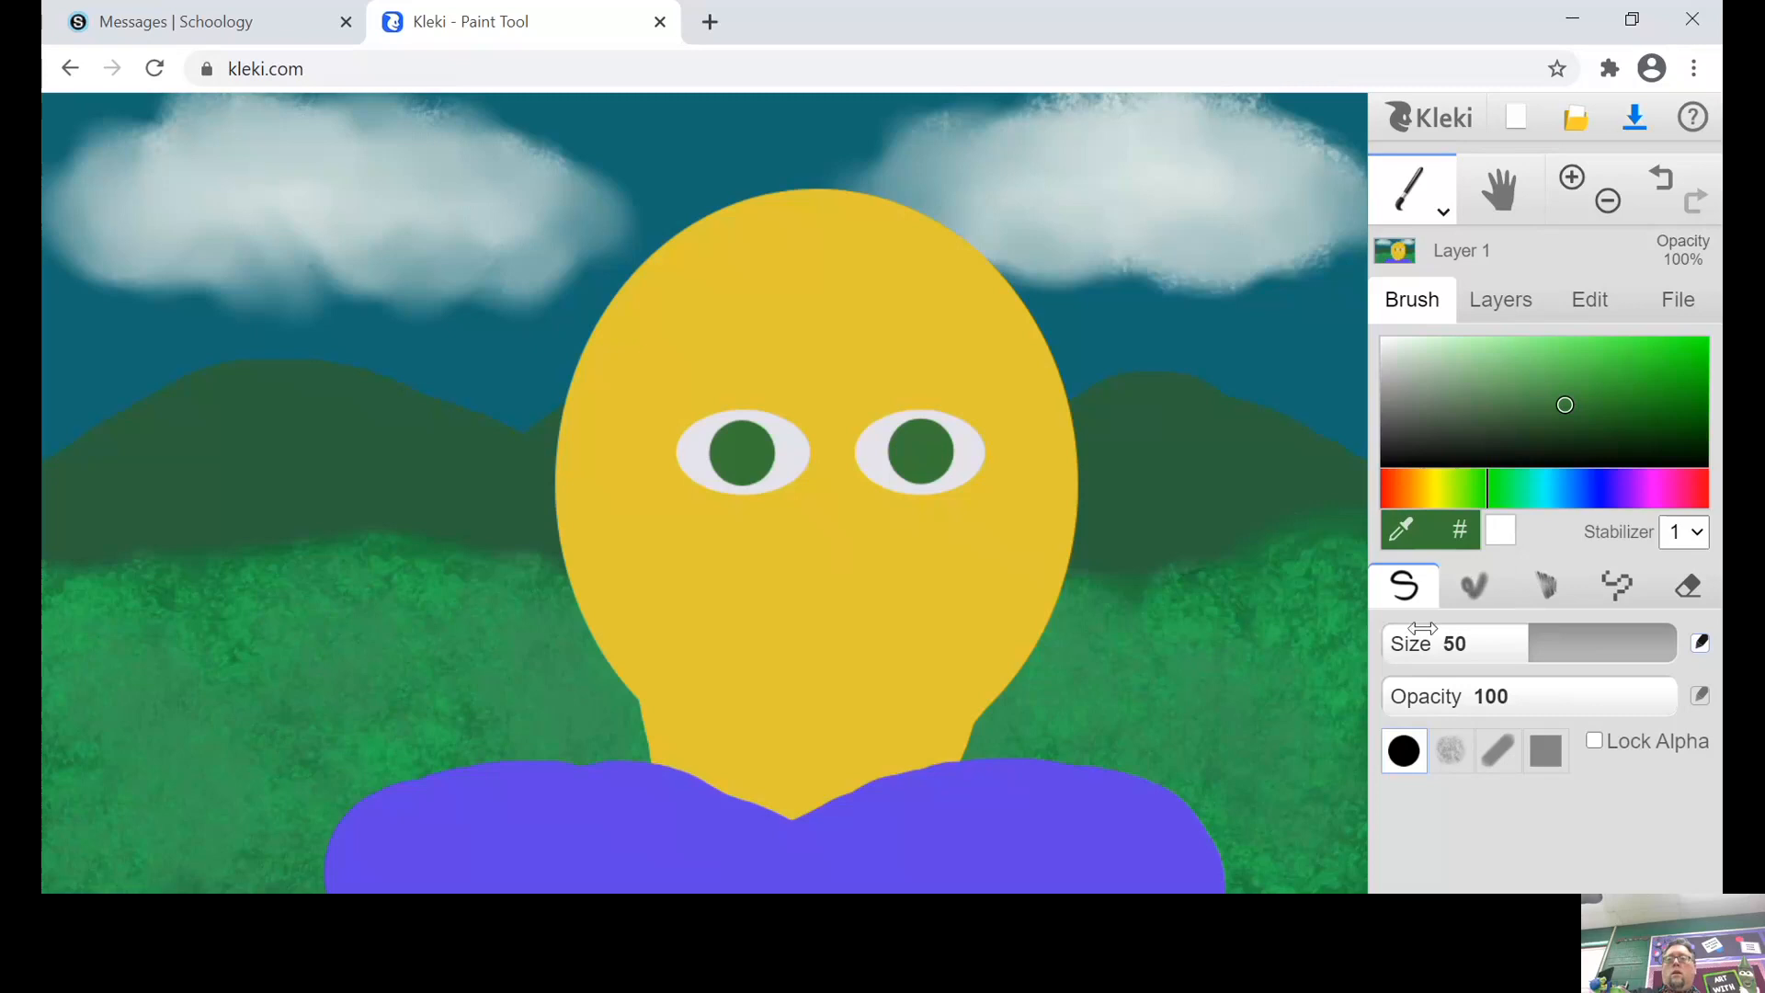
Step: Add a near-black green pupil to the centre of each iris with the pen brush at size 27
click(1690, 451)
drag(1517, 634, 1484, 647)
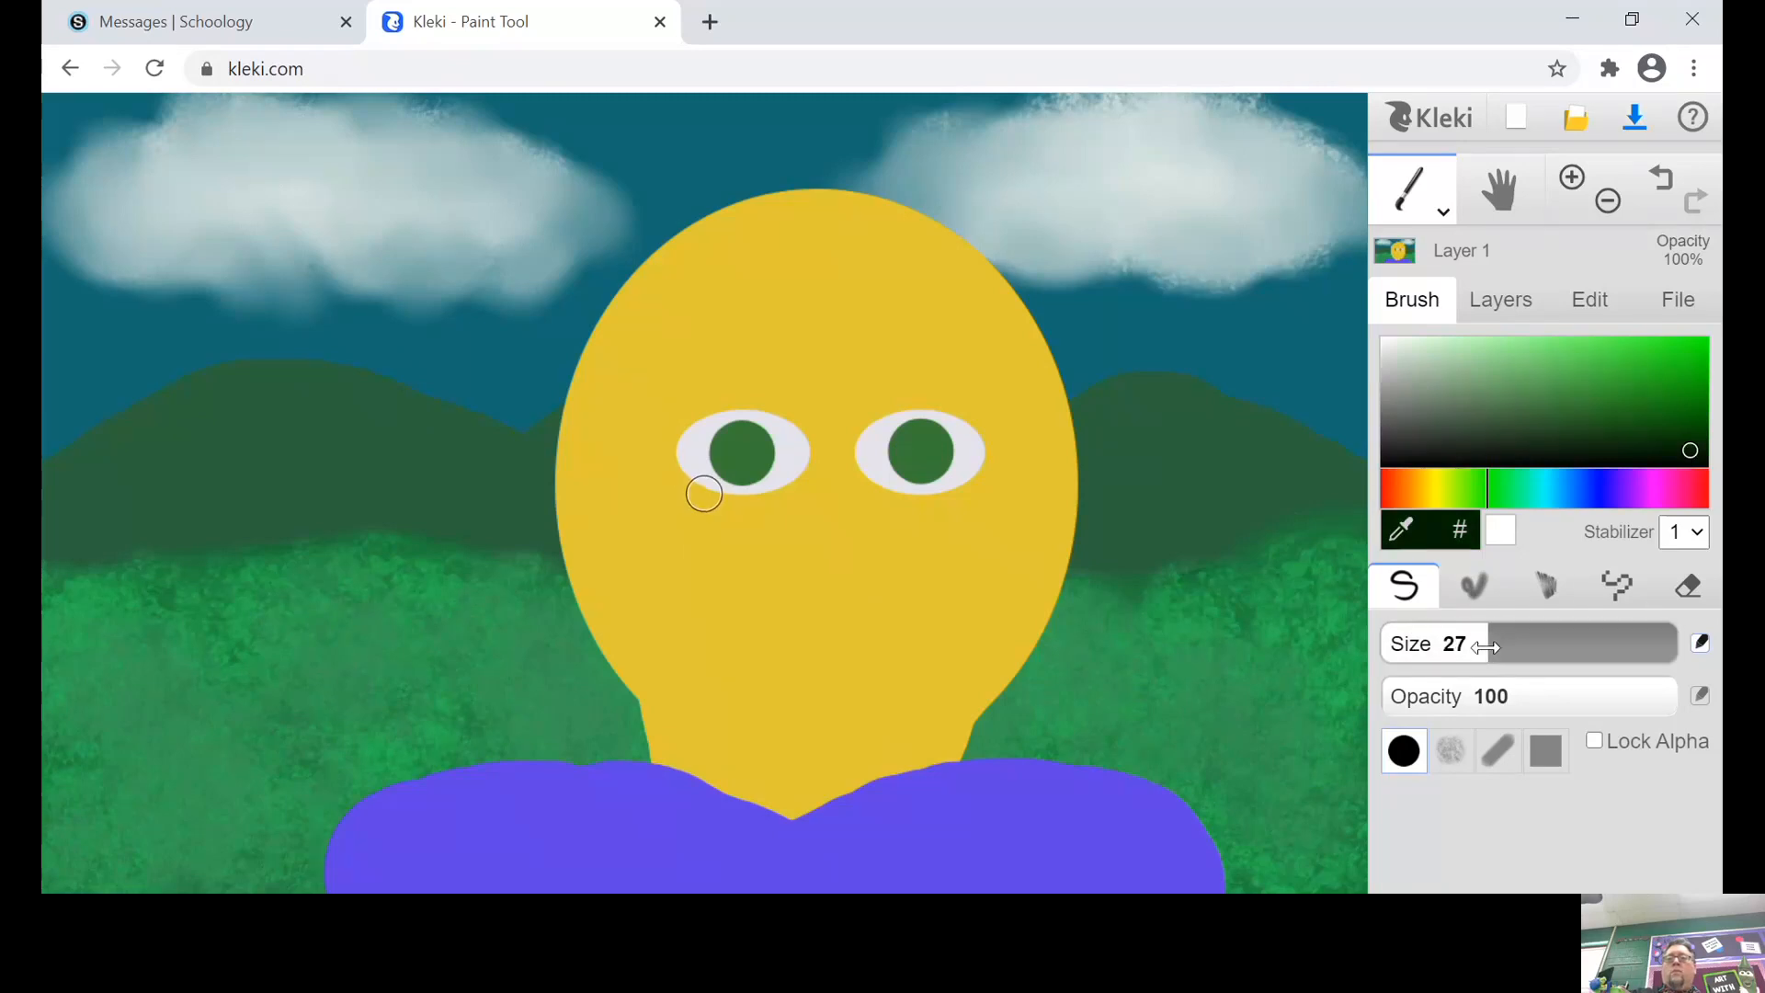
click(739, 452)
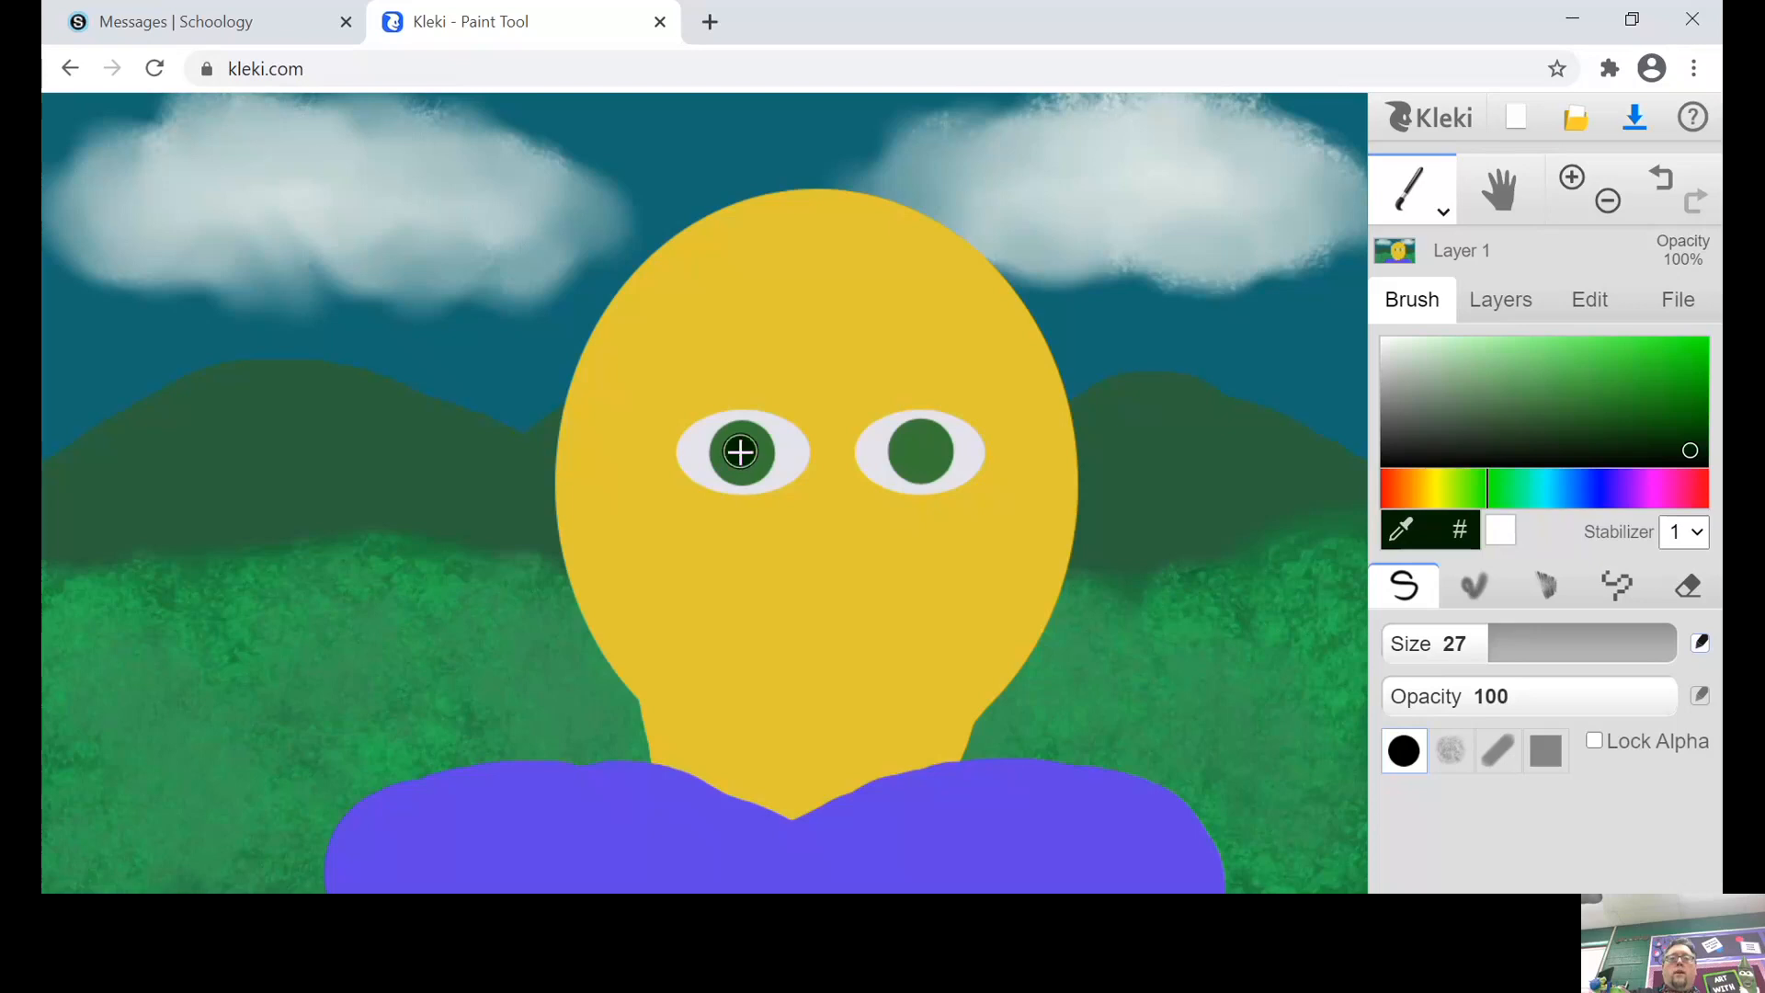
click(920, 450)
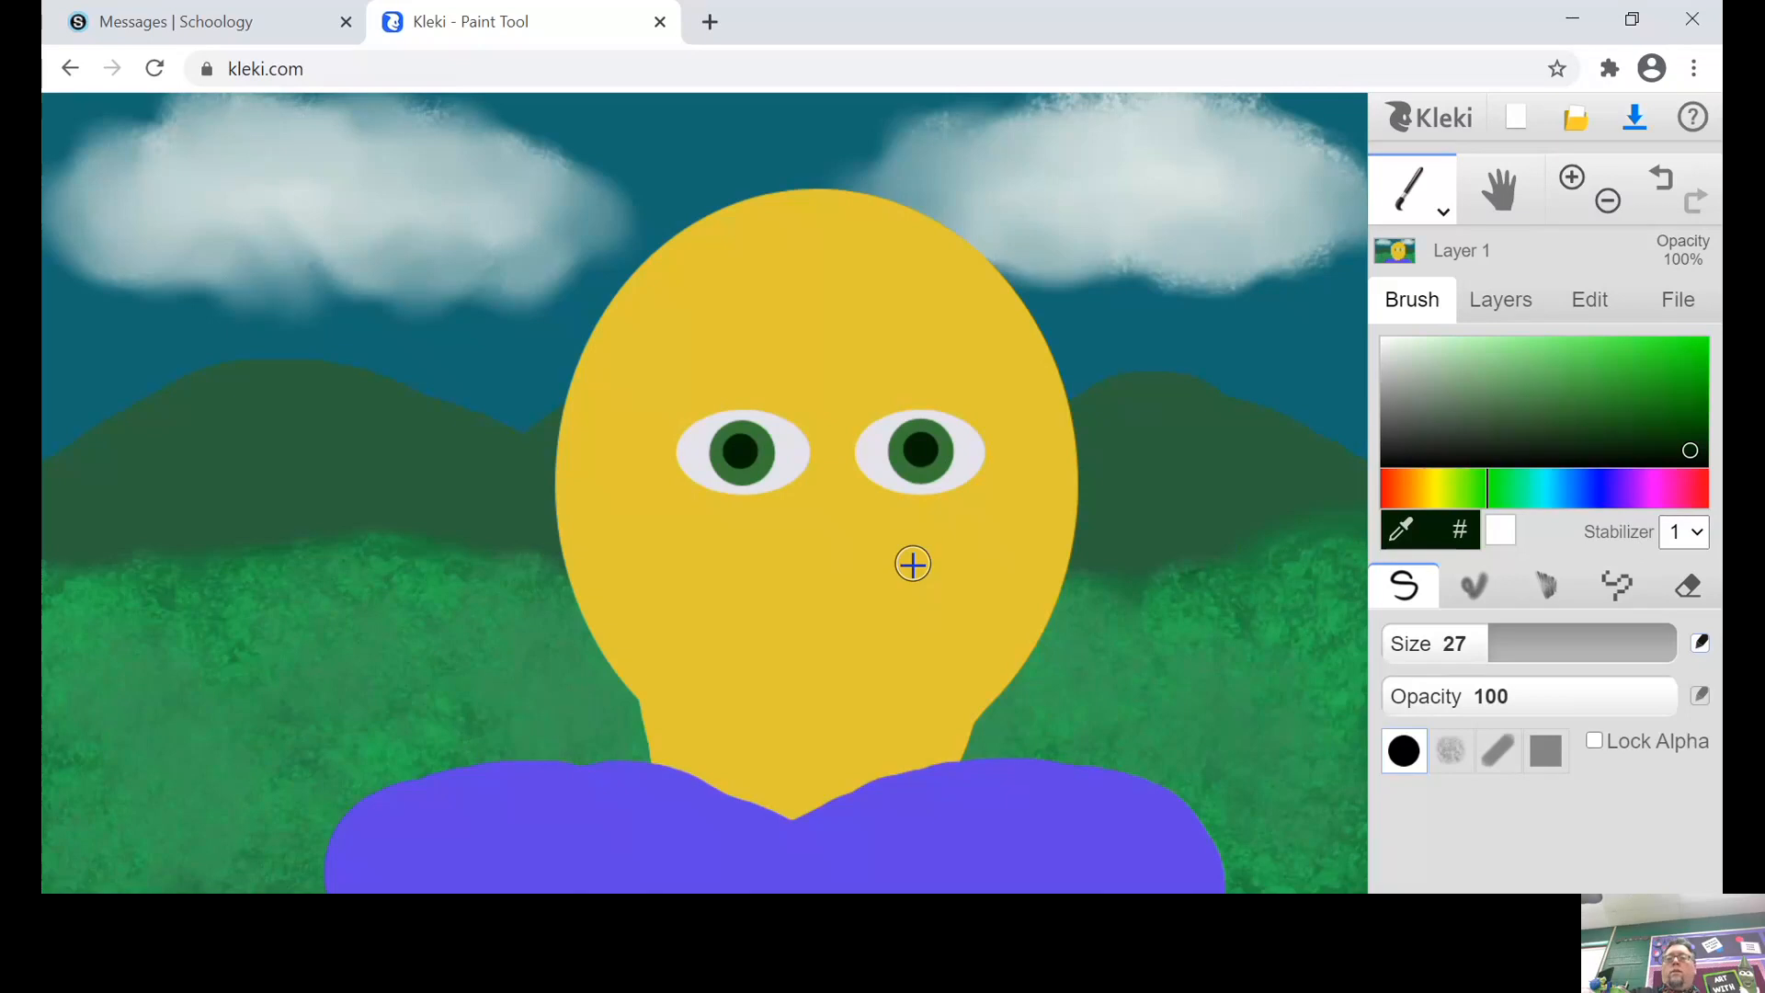
Step: Paint an ear on each side of the head in the sampled face yellow with the pen brush at size 16
alt+click(791, 585)
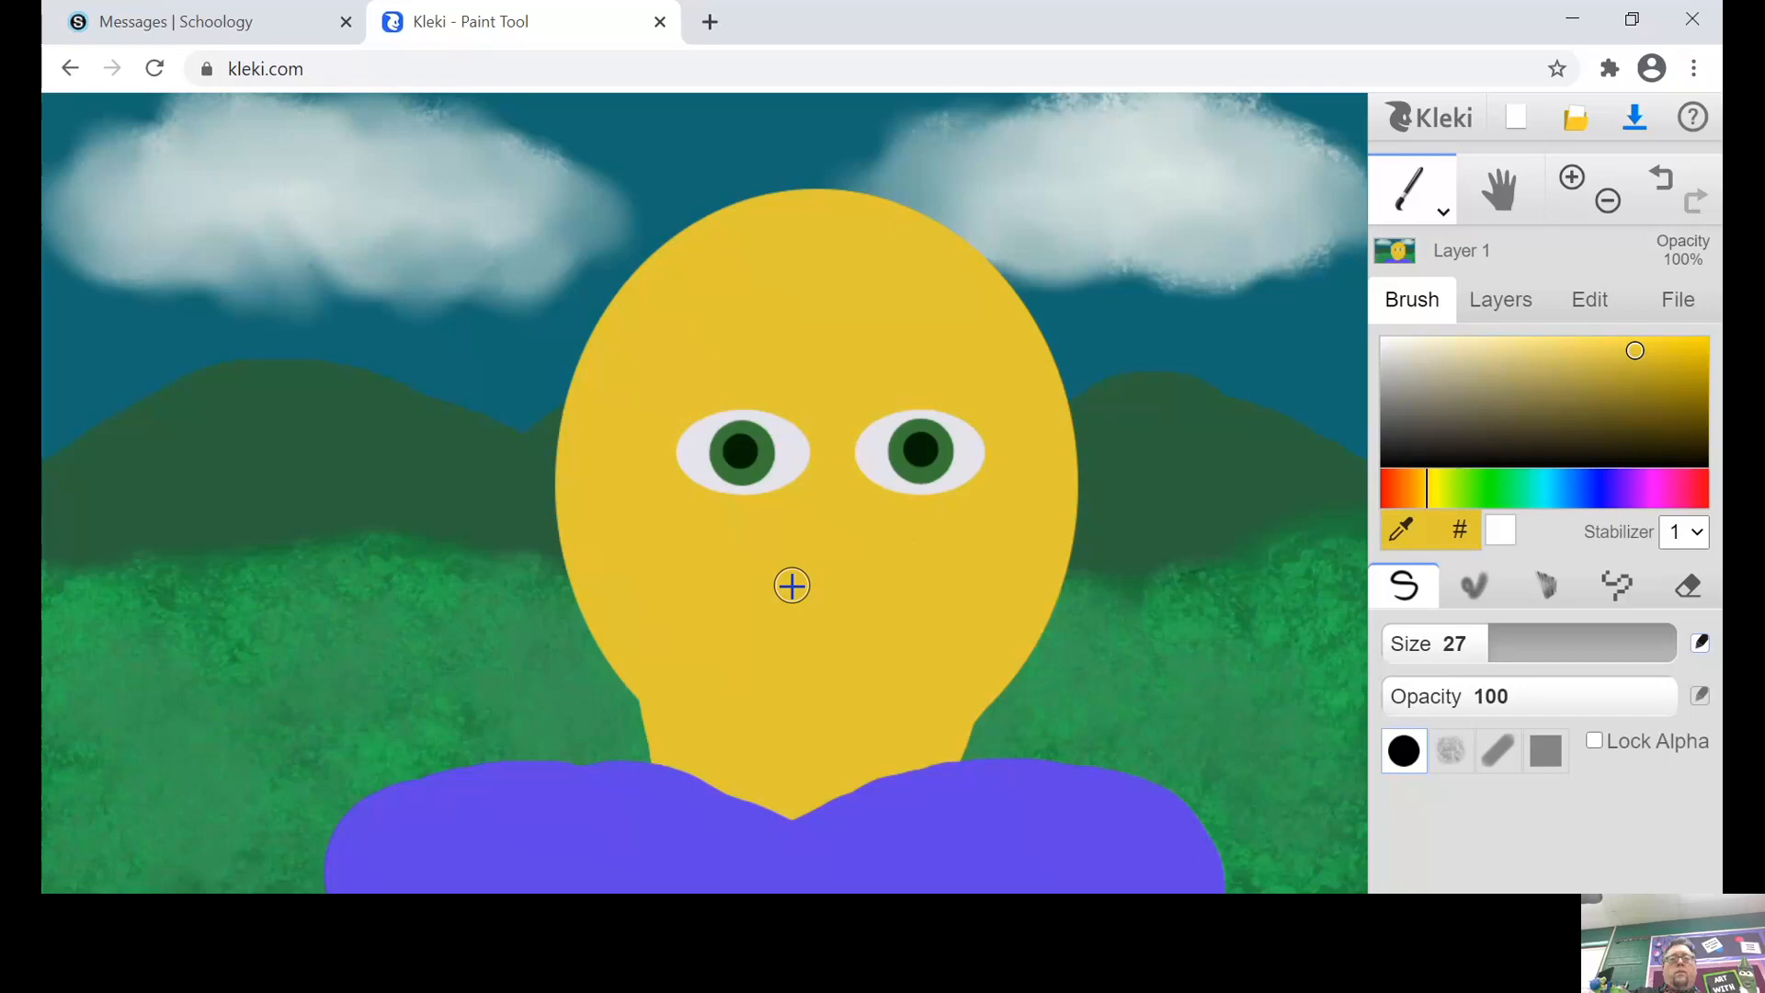
right_click(794, 583)
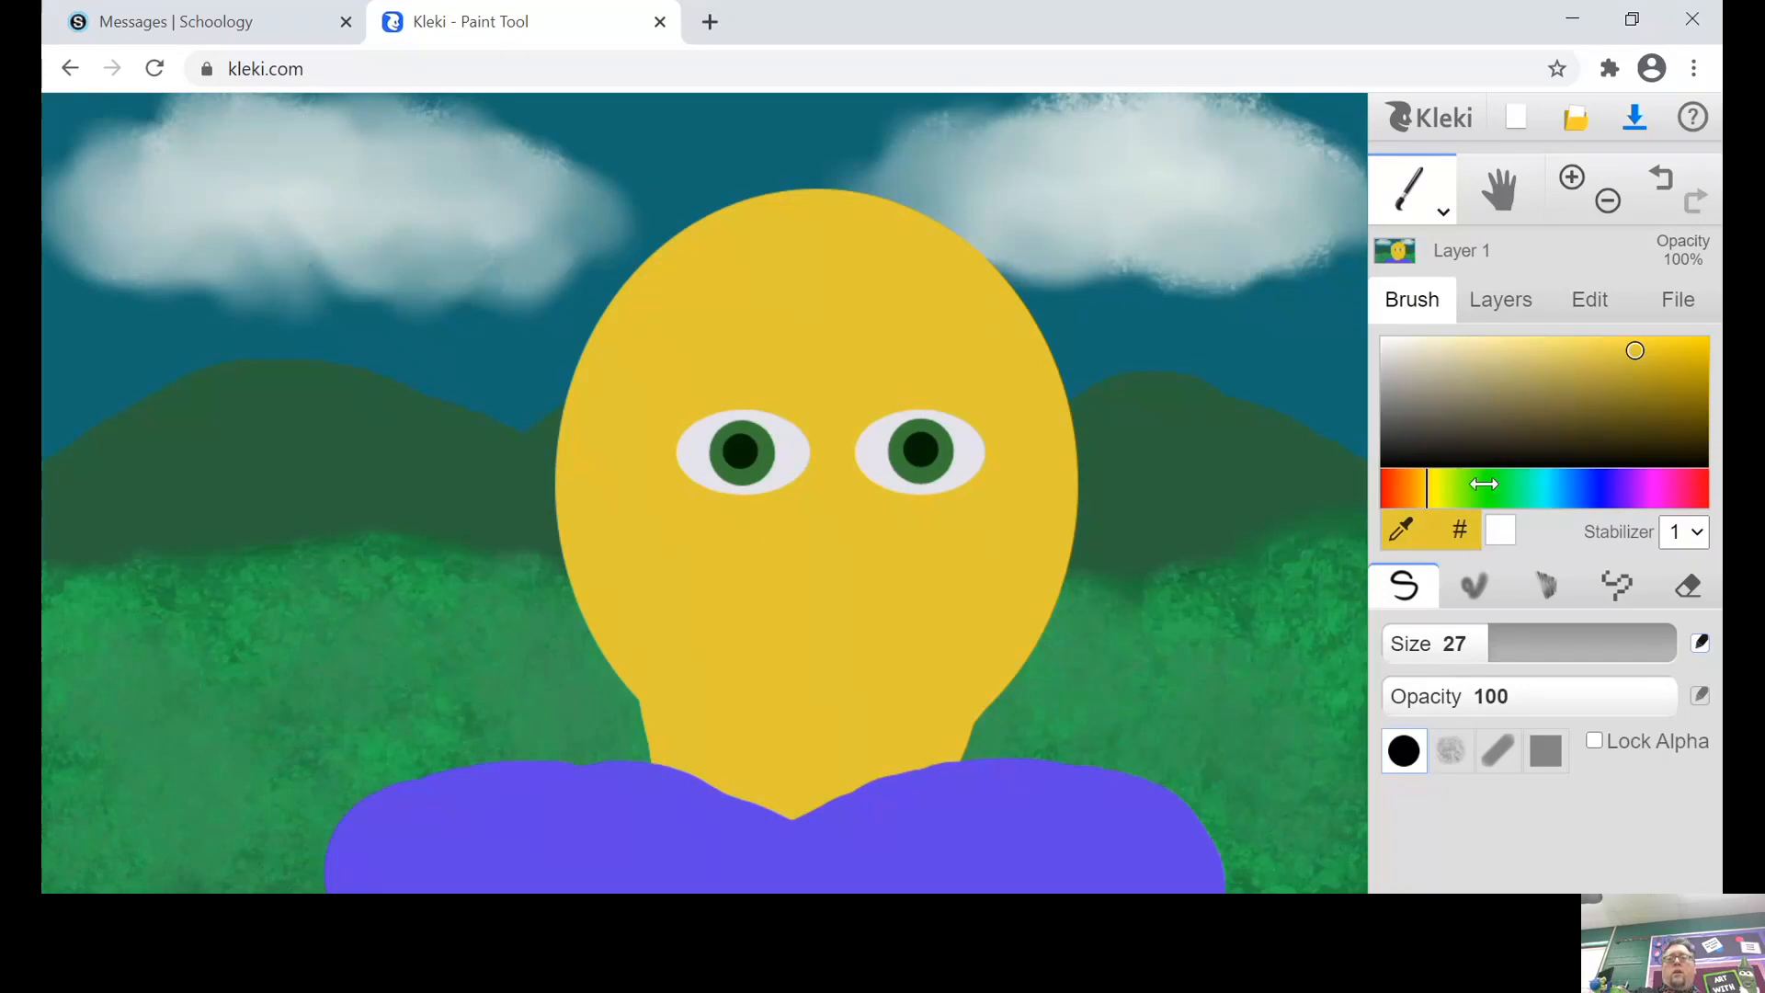
drag(1491, 644, 1465, 644)
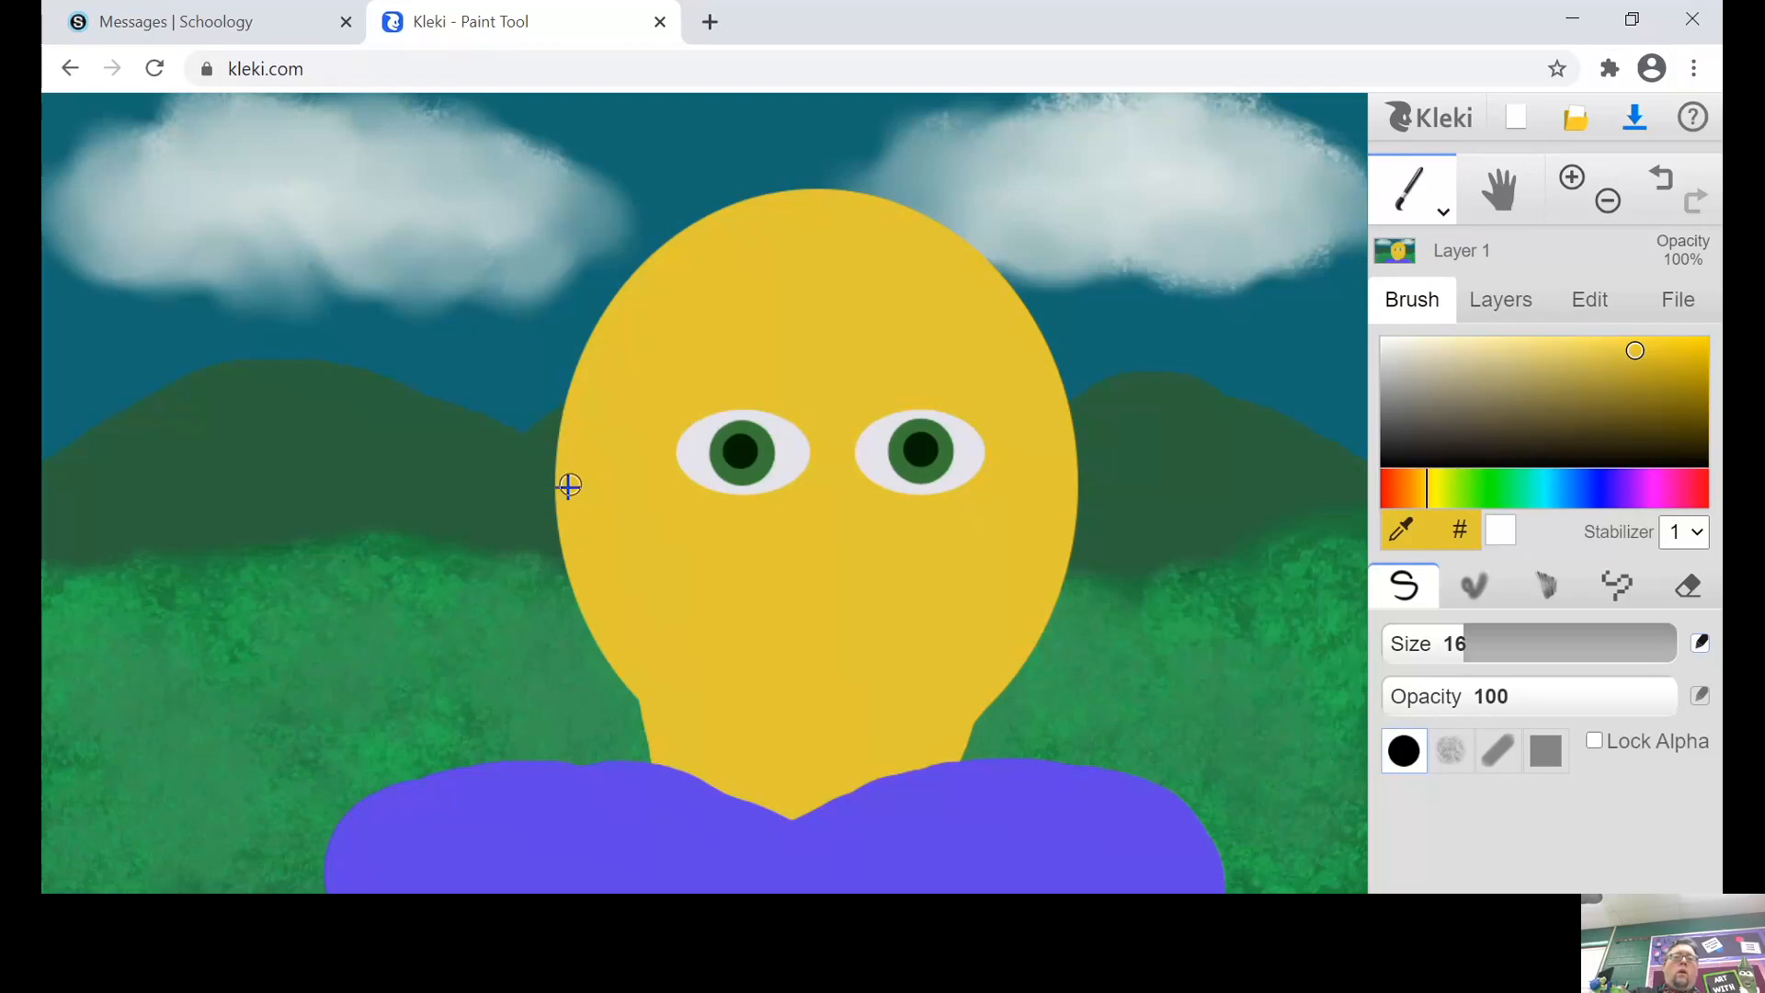
mouse_move(558, 489)
mouse_down()
mouse_move(510, 434)
mouse_move(498, 361)
mouse_move(517, 310)
mouse_move(619, 343)
mouse_move(544, 324)
mouse_move(512, 394)
mouse_move(535, 352)
mouse_move(527, 395)
mouse_move(560, 351)
mouse_move(556, 464)
mouse_move(524, 410)
mouse_move(558, 441)
mouse_move(542, 430)
mouse_up()
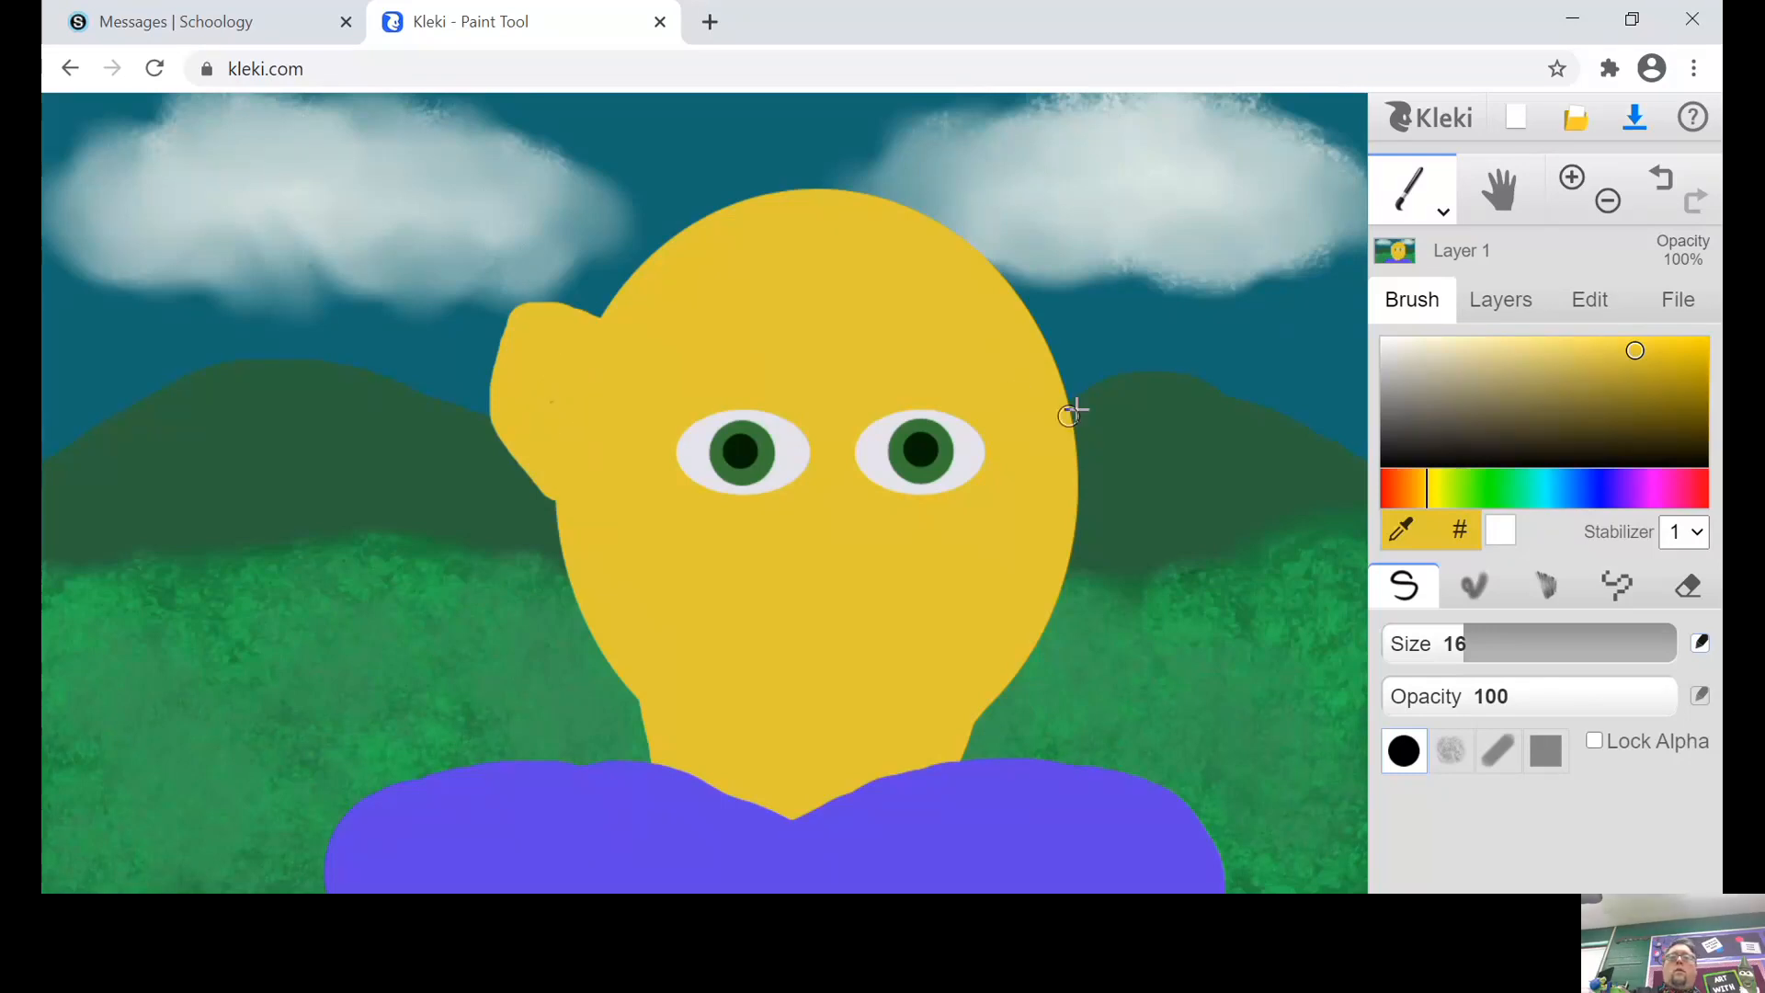
mouse_move(1049, 401)
mouse_down()
mouse_move(1135, 358)
mouse_move(1144, 467)
mouse_move(1081, 515)
mouse_move(1120, 425)
mouse_move(1085, 482)
mouse_move(1068, 453)
mouse_move(1085, 432)
mouse_move(1070, 440)
mouse_move(1088, 388)
mouse_move(1107, 384)
mouse_move(1105, 408)
mouse_move(1116, 375)
mouse_move(1089, 385)
mouse_move(1109, 368)
mouse_move(1106, 449)
mouse_up()
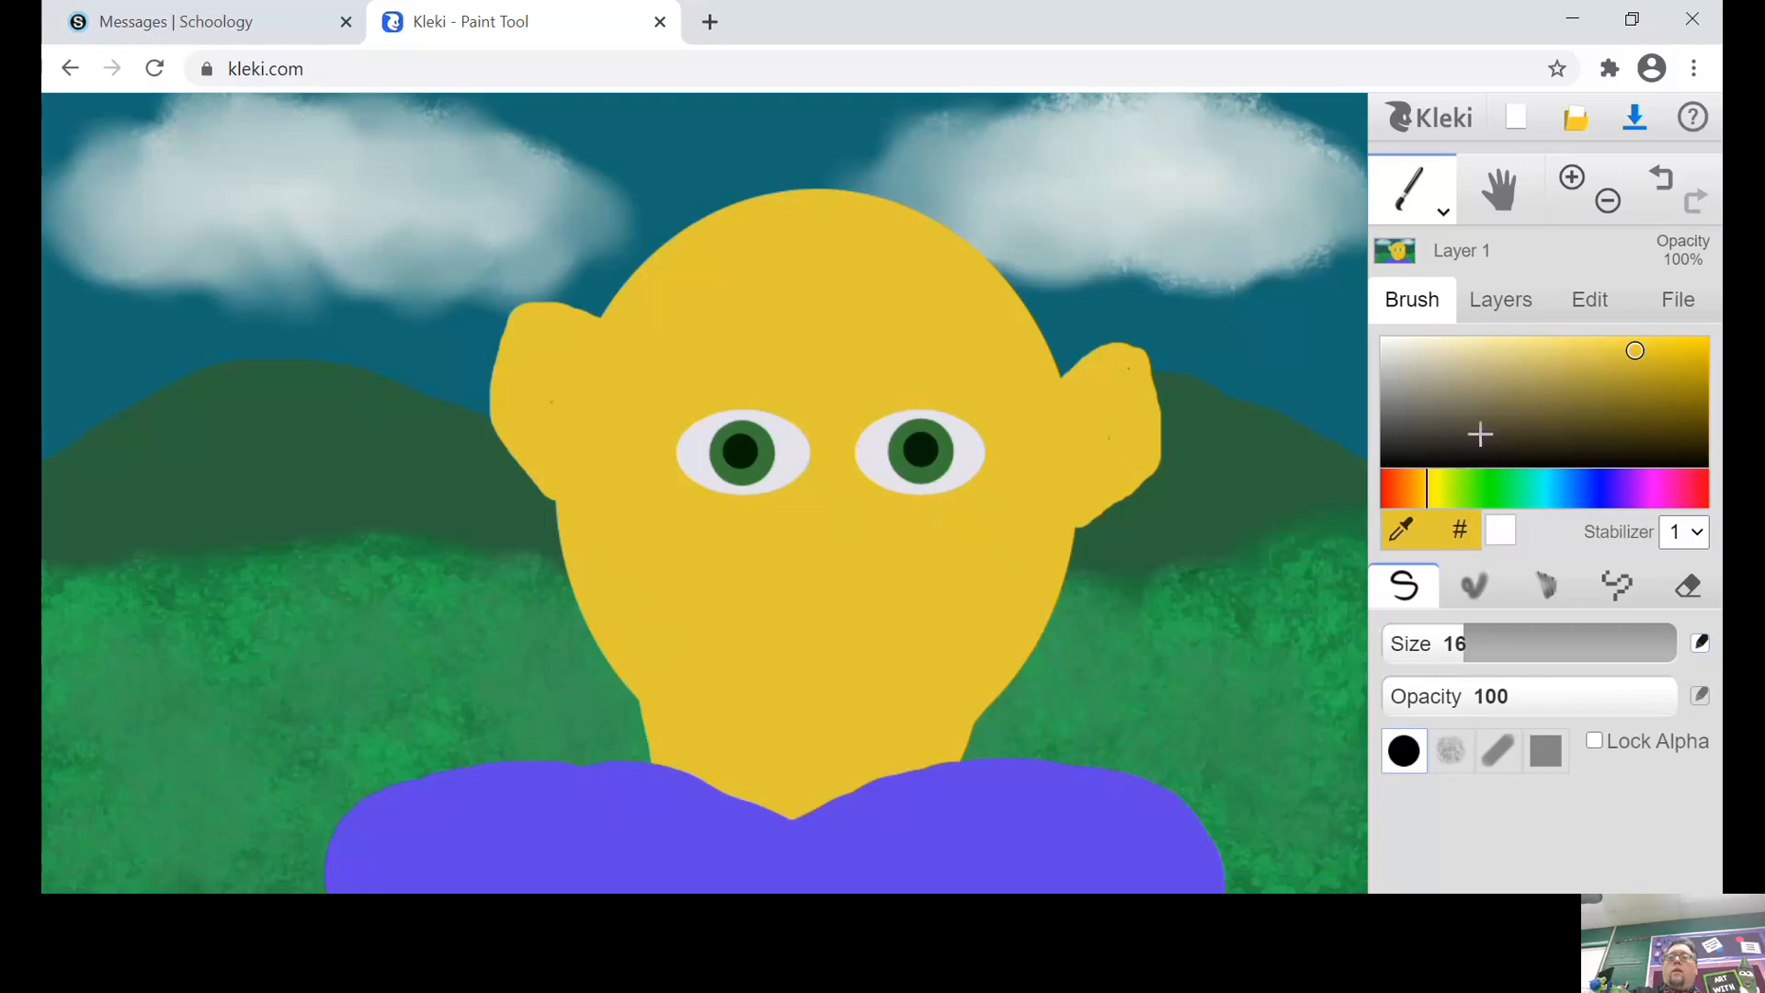
Step: Paint the inner hollow of both ears and two nostril dots on the face in a darker yellow
click(1636, 372)
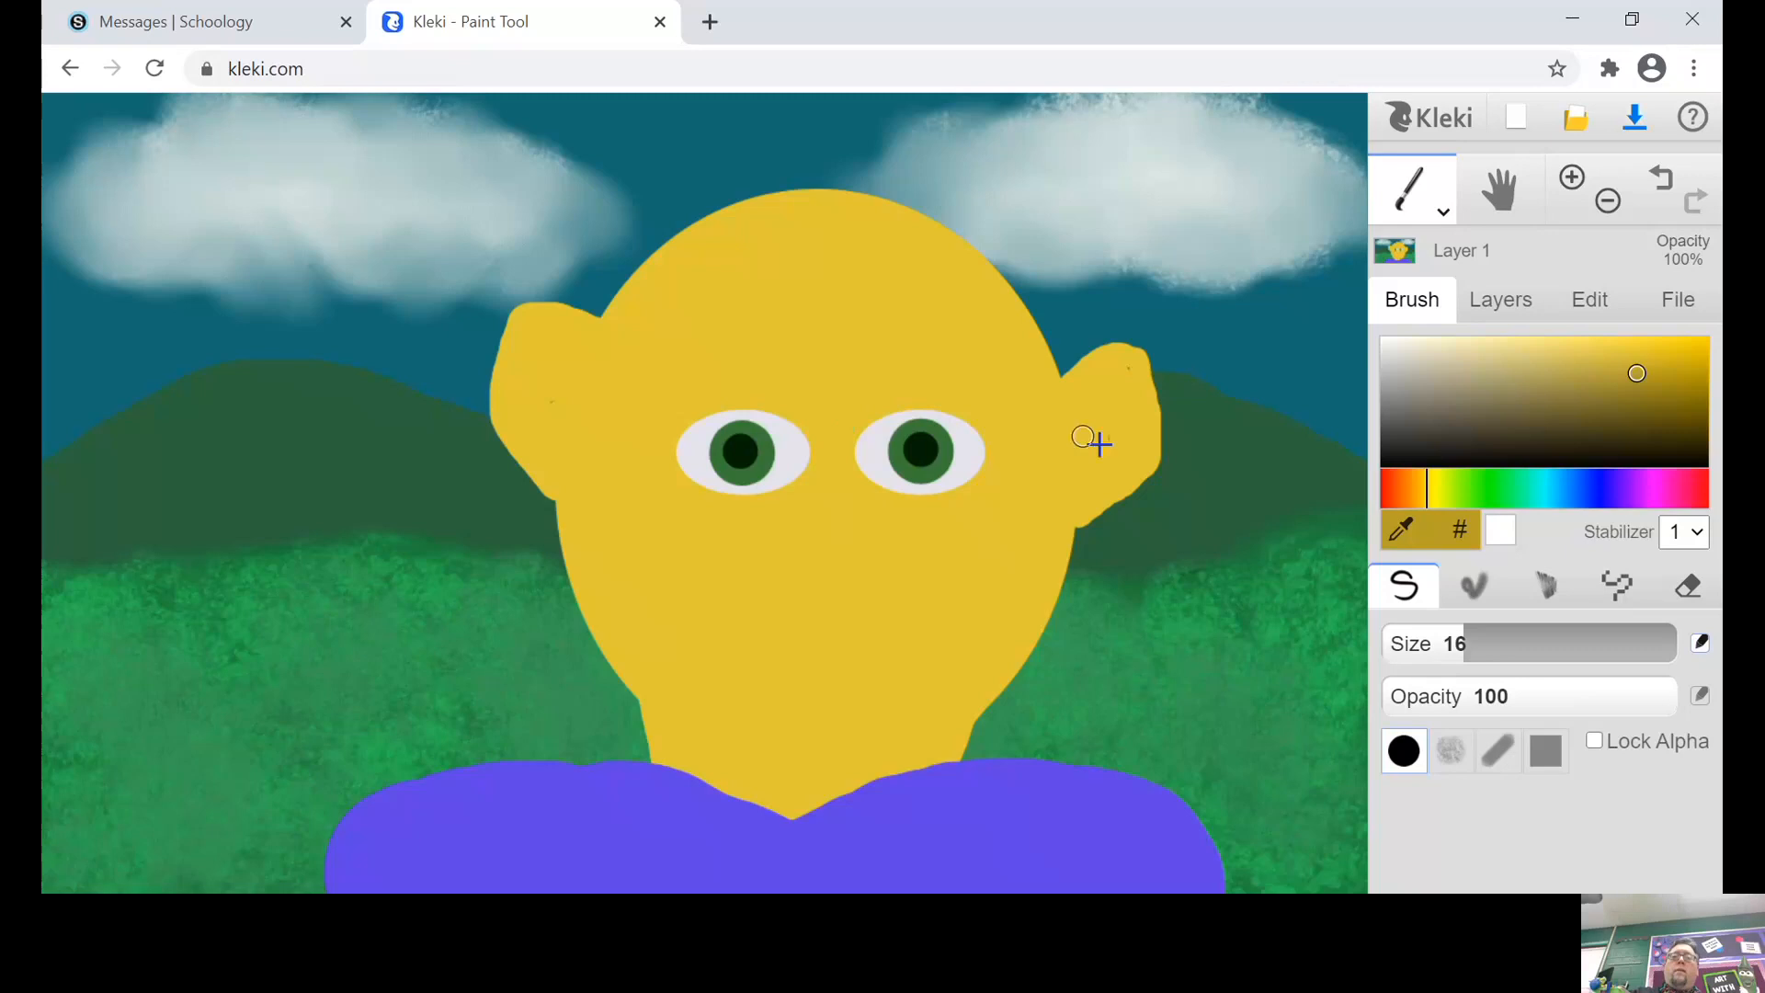
mouse_move(1089, 429)
mouse_down()
mouse_move(1118, 392)
mouse_move(1121, 435)
mouse_move(1084, 478)
mouse_move(1111, 407)
mouse_move(1090, 453)
mouse_move(1078, 428)
mouse_move(1126, 420)
mouse_up()
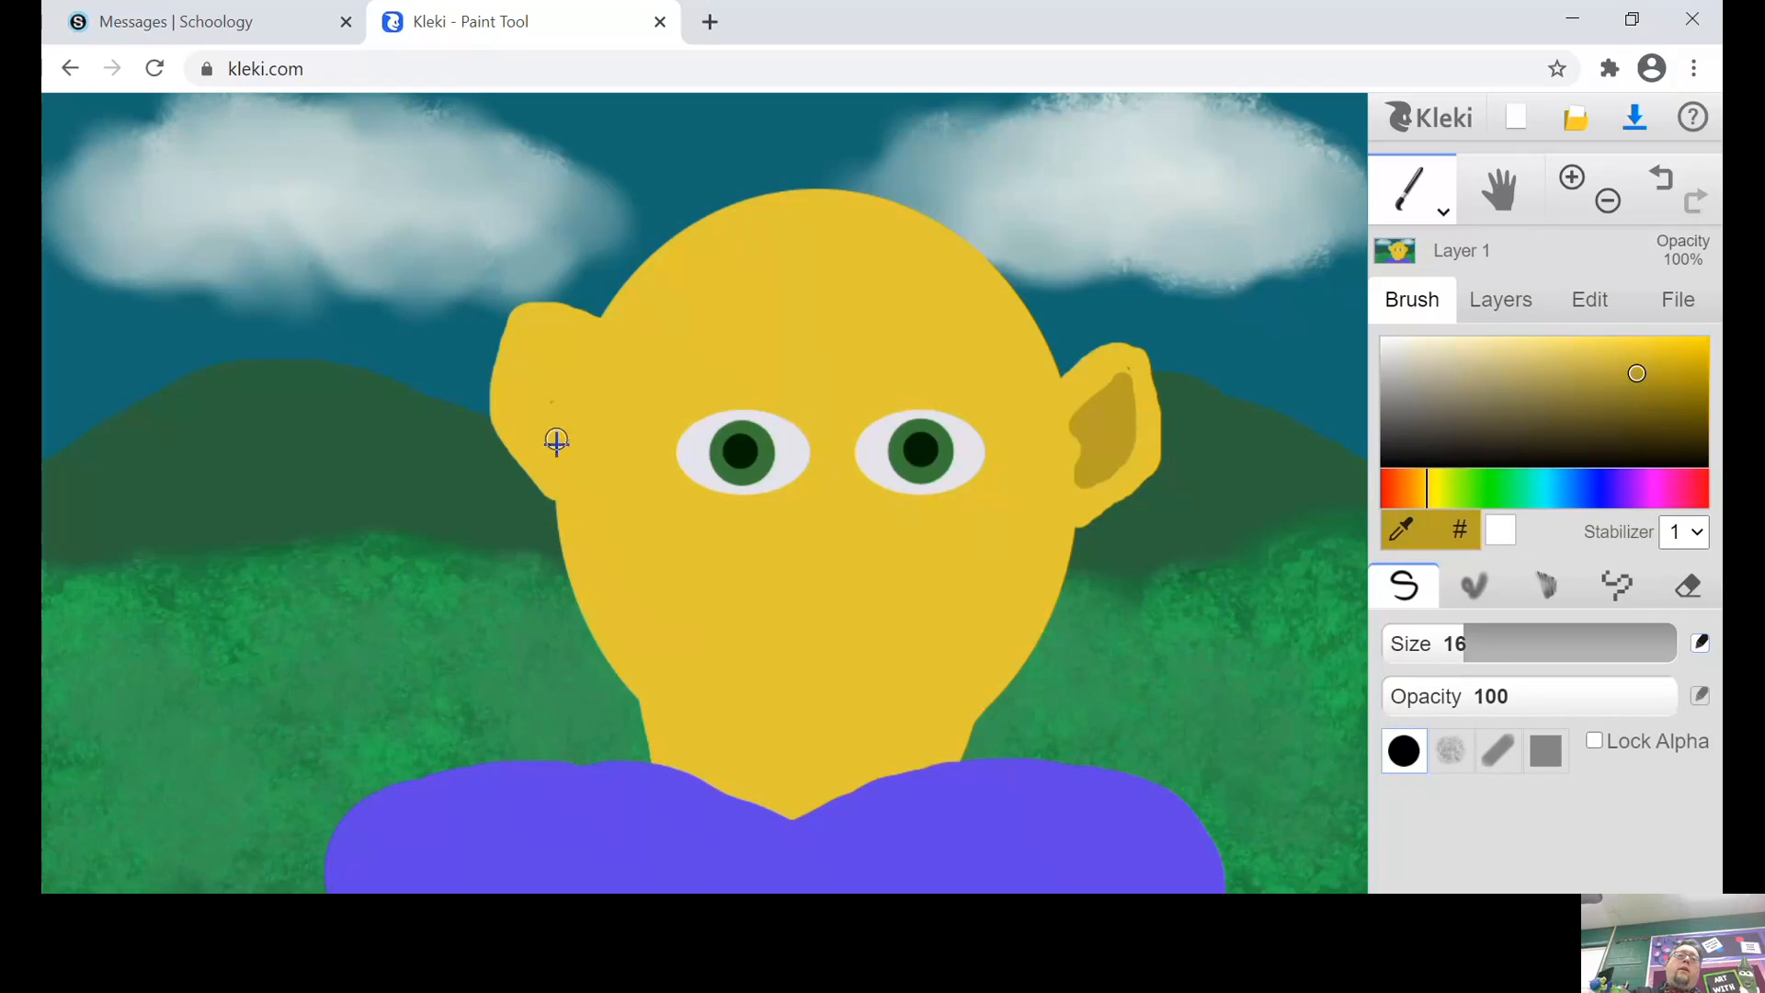
mouse_move(556, 441)
mouse_down()
mouse_move(537, 336)
mouse_move(569, 378)
mouse_move(547, 394)
mouse_move(556, 439)
mouse_move(543, 368)
mouse_move(573, 388)
mouse_move(543, 339)
mouse_up()
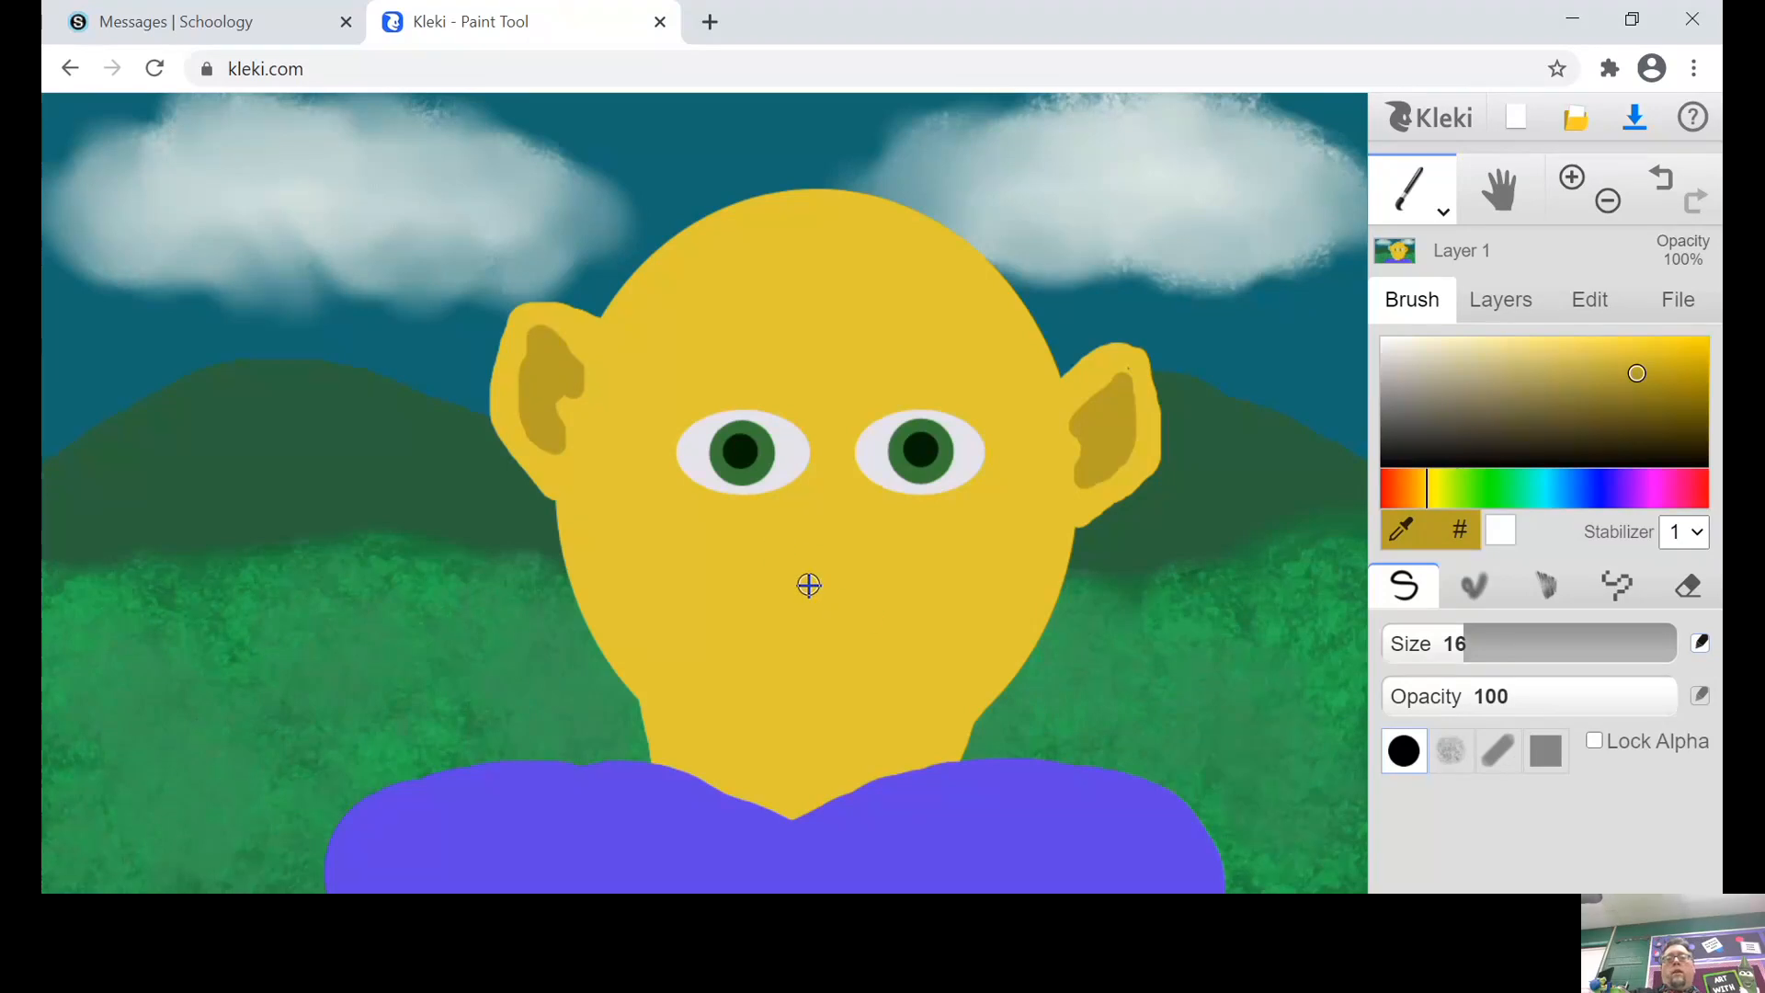
click(808, 585)
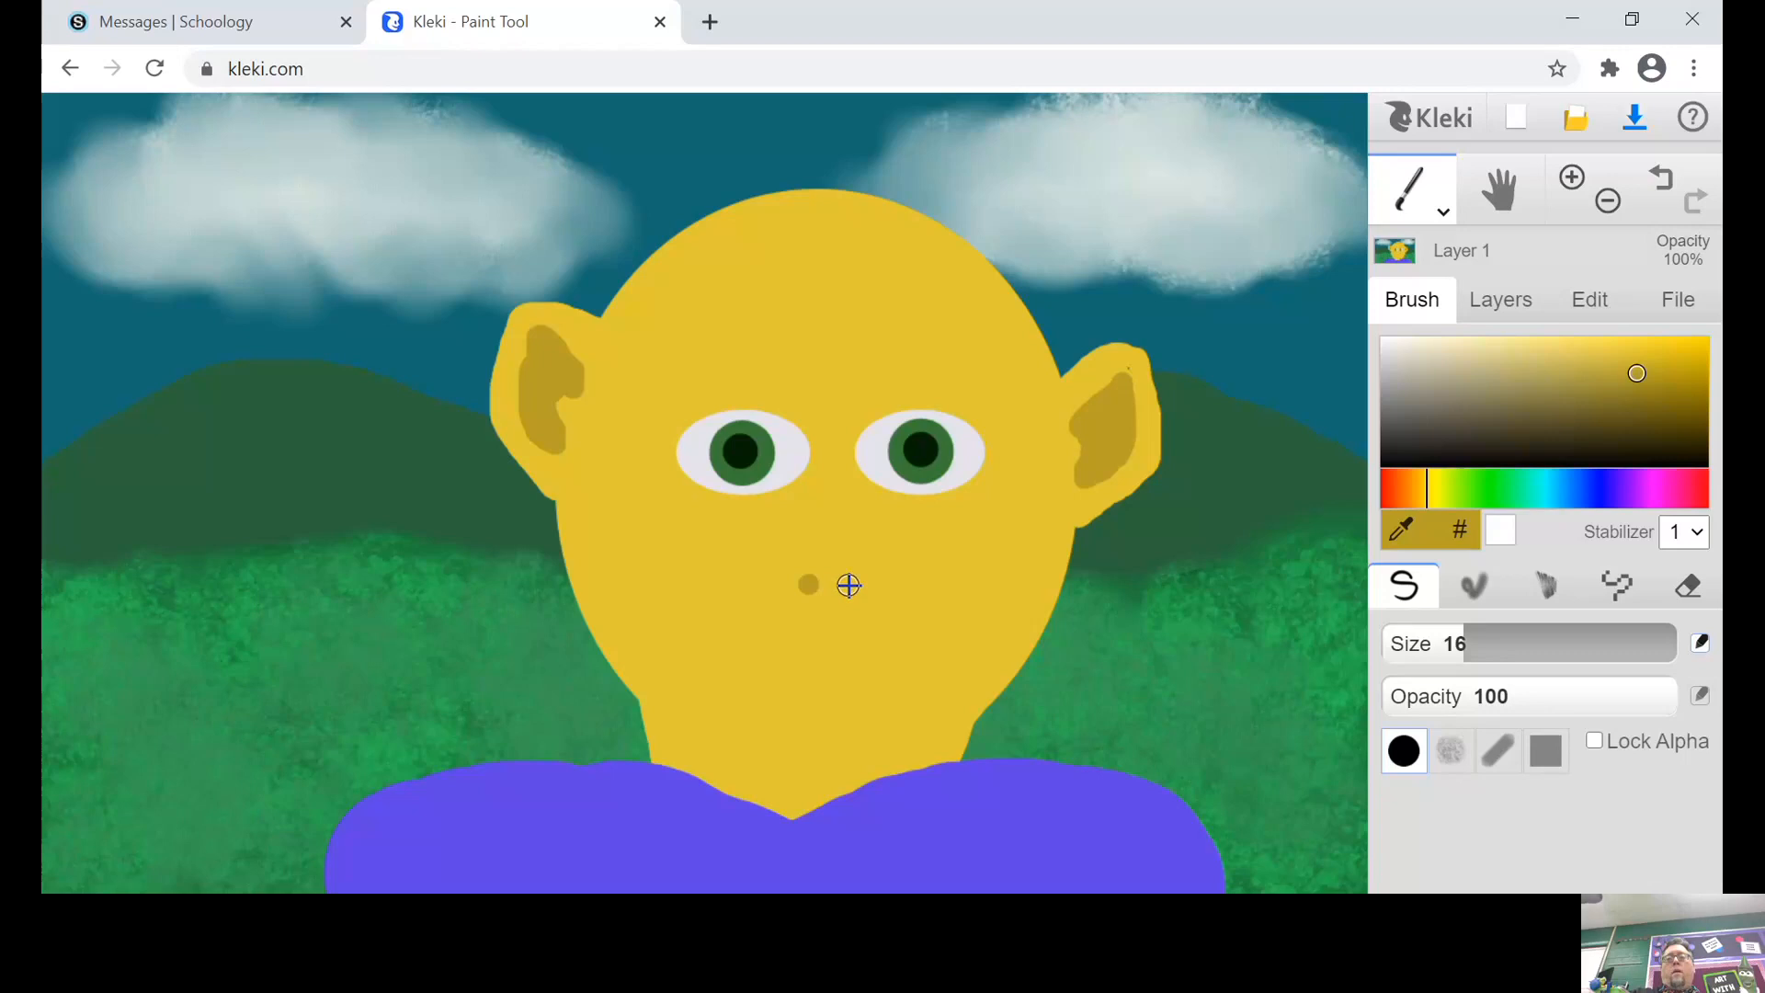
click(852, 583)
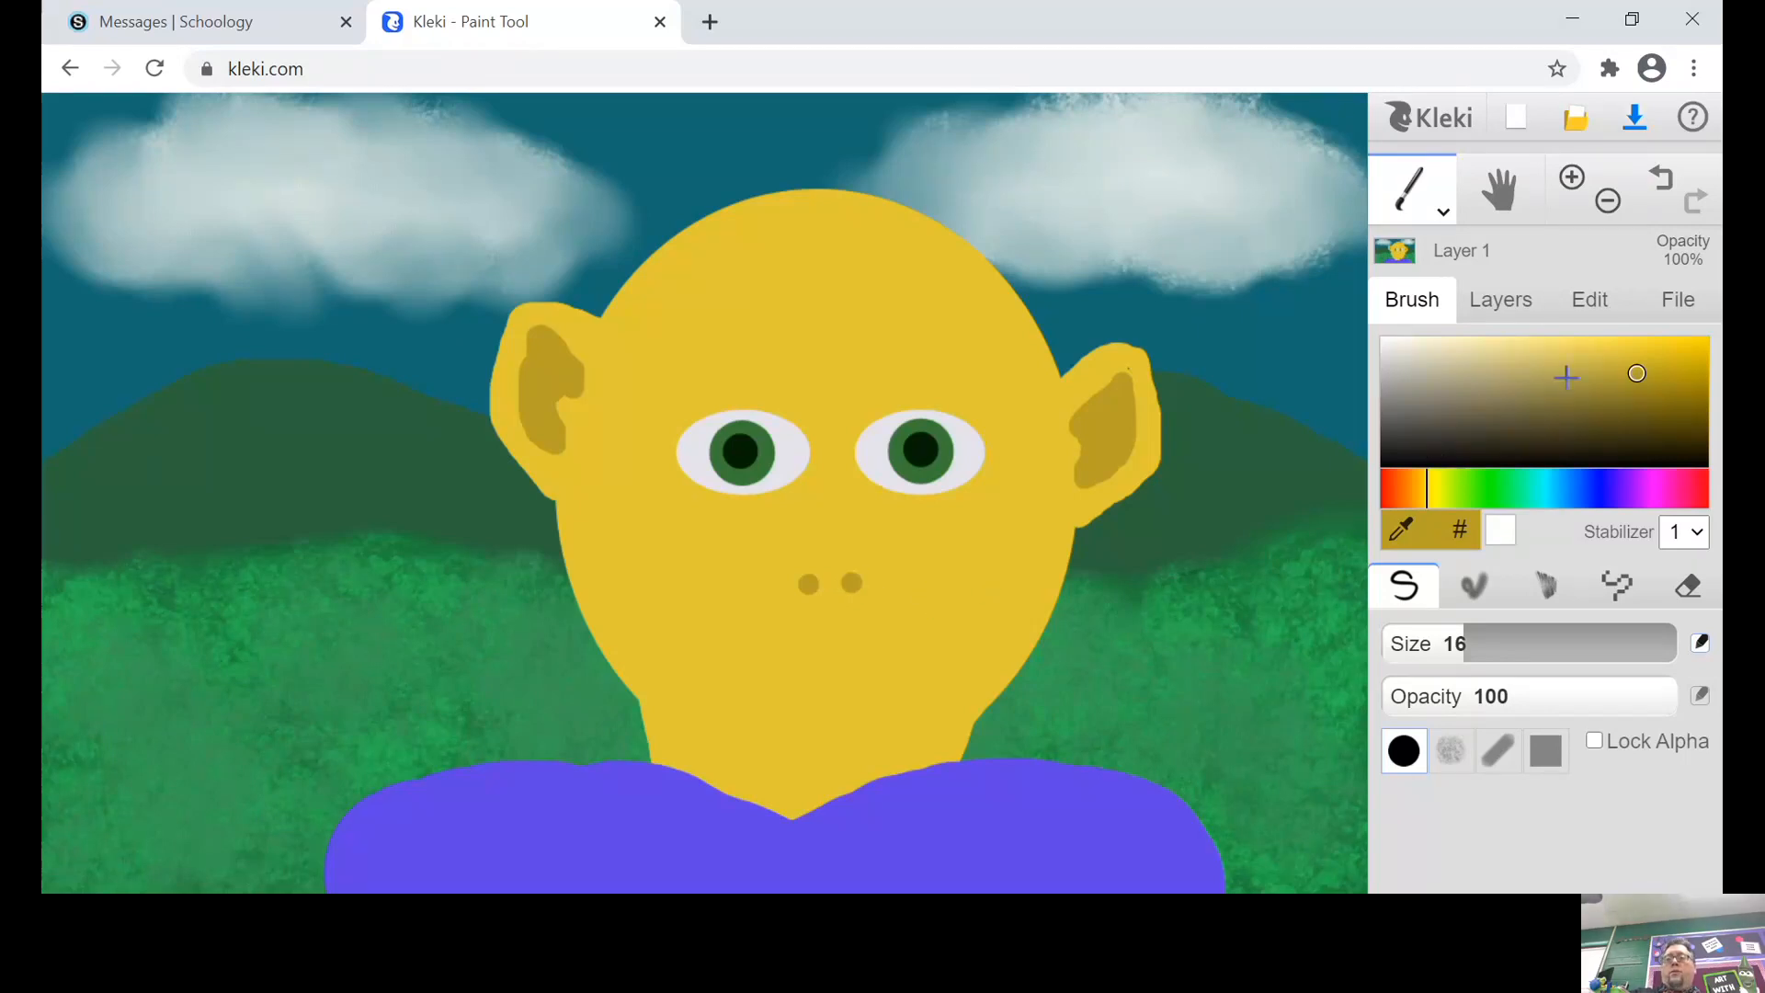
Step: Paint a nose around the nostrils and a heavy upper eyelid over each eye in a lighter yellow
click(1622, 345)
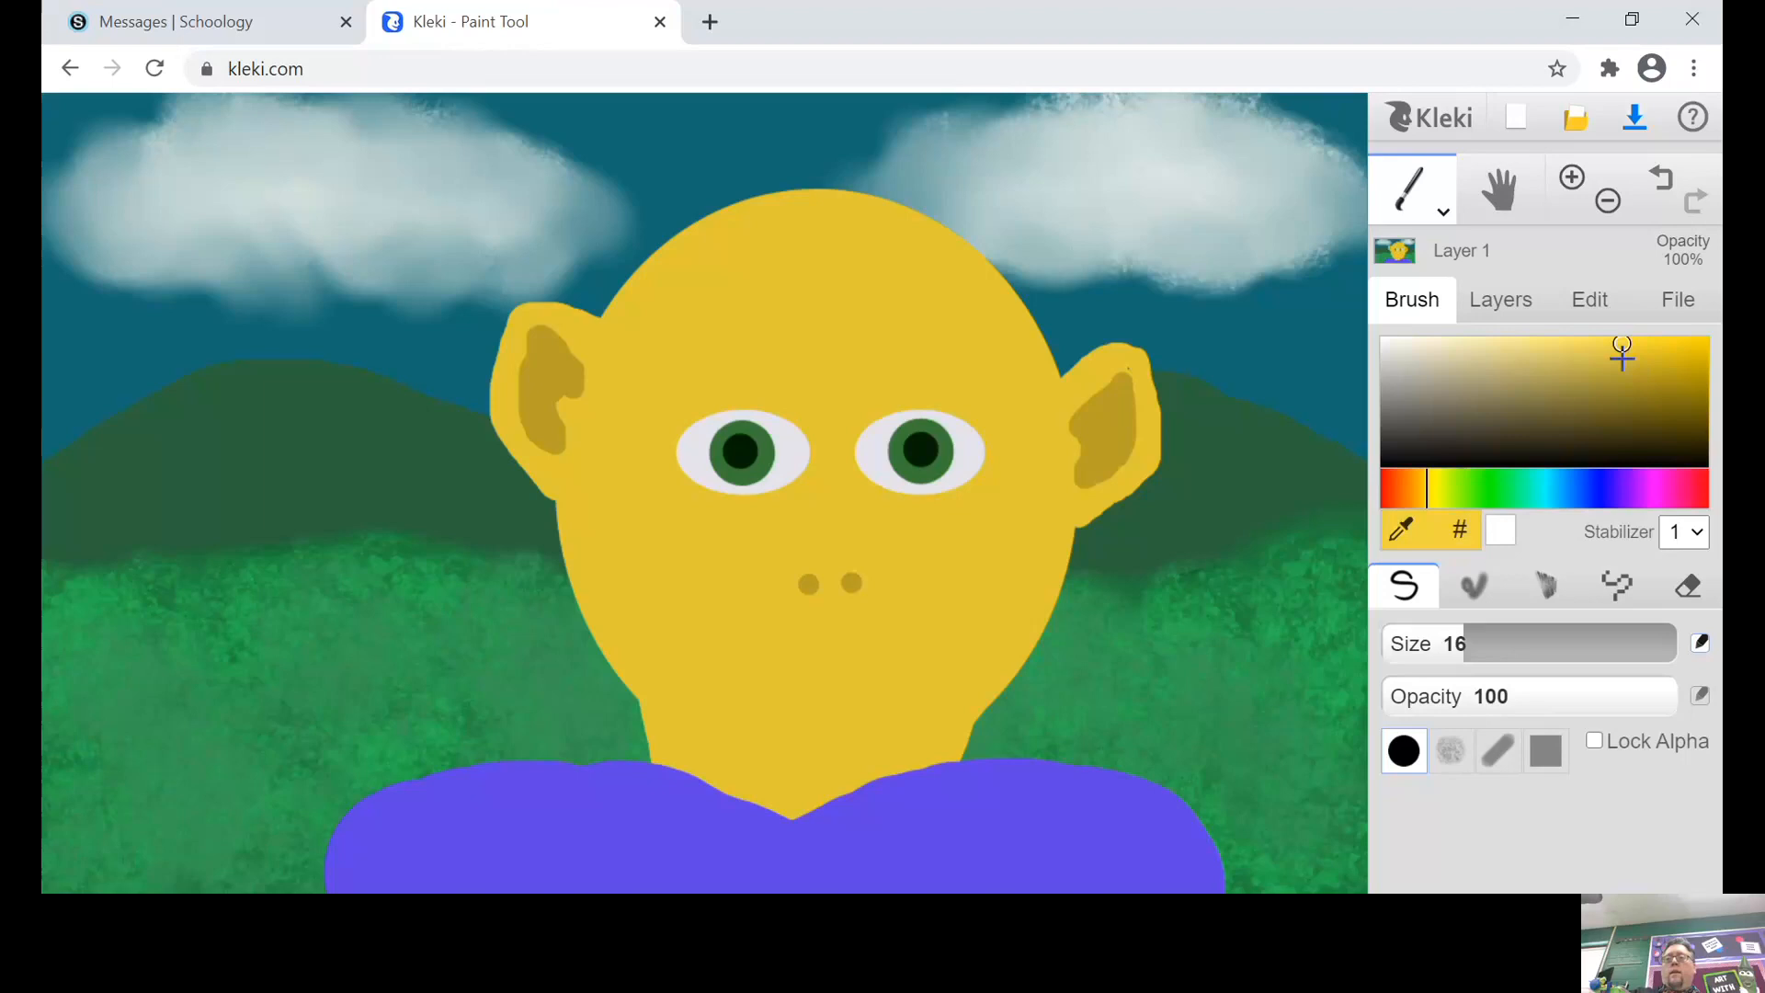
mouse_move(838, 492)
mouse_down()
mouse_move(819, 500)
mouse_move(825, 469)
mouse_move(835, 536)
mouse_move(819, 528)
mouse_move(784, 575)
mouse_move(848, 566)
mouse_up()
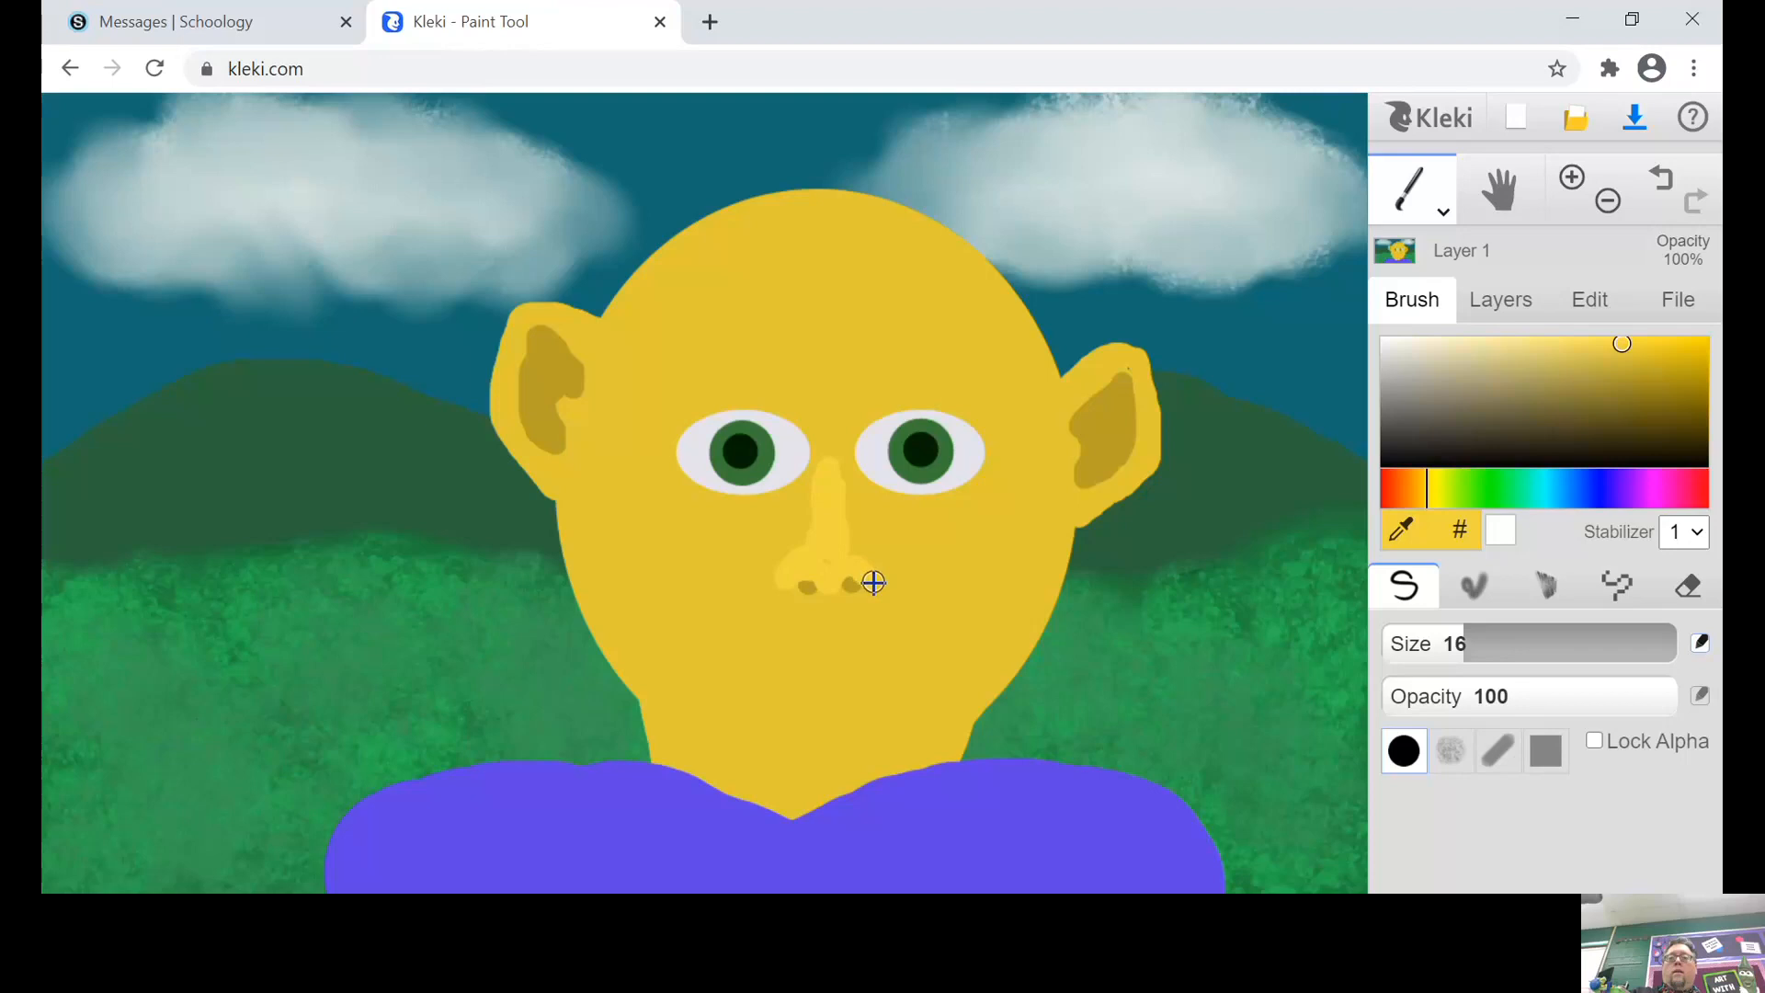
drag(851, 575, 823, 567)
drag(843, 563, 837, 465)
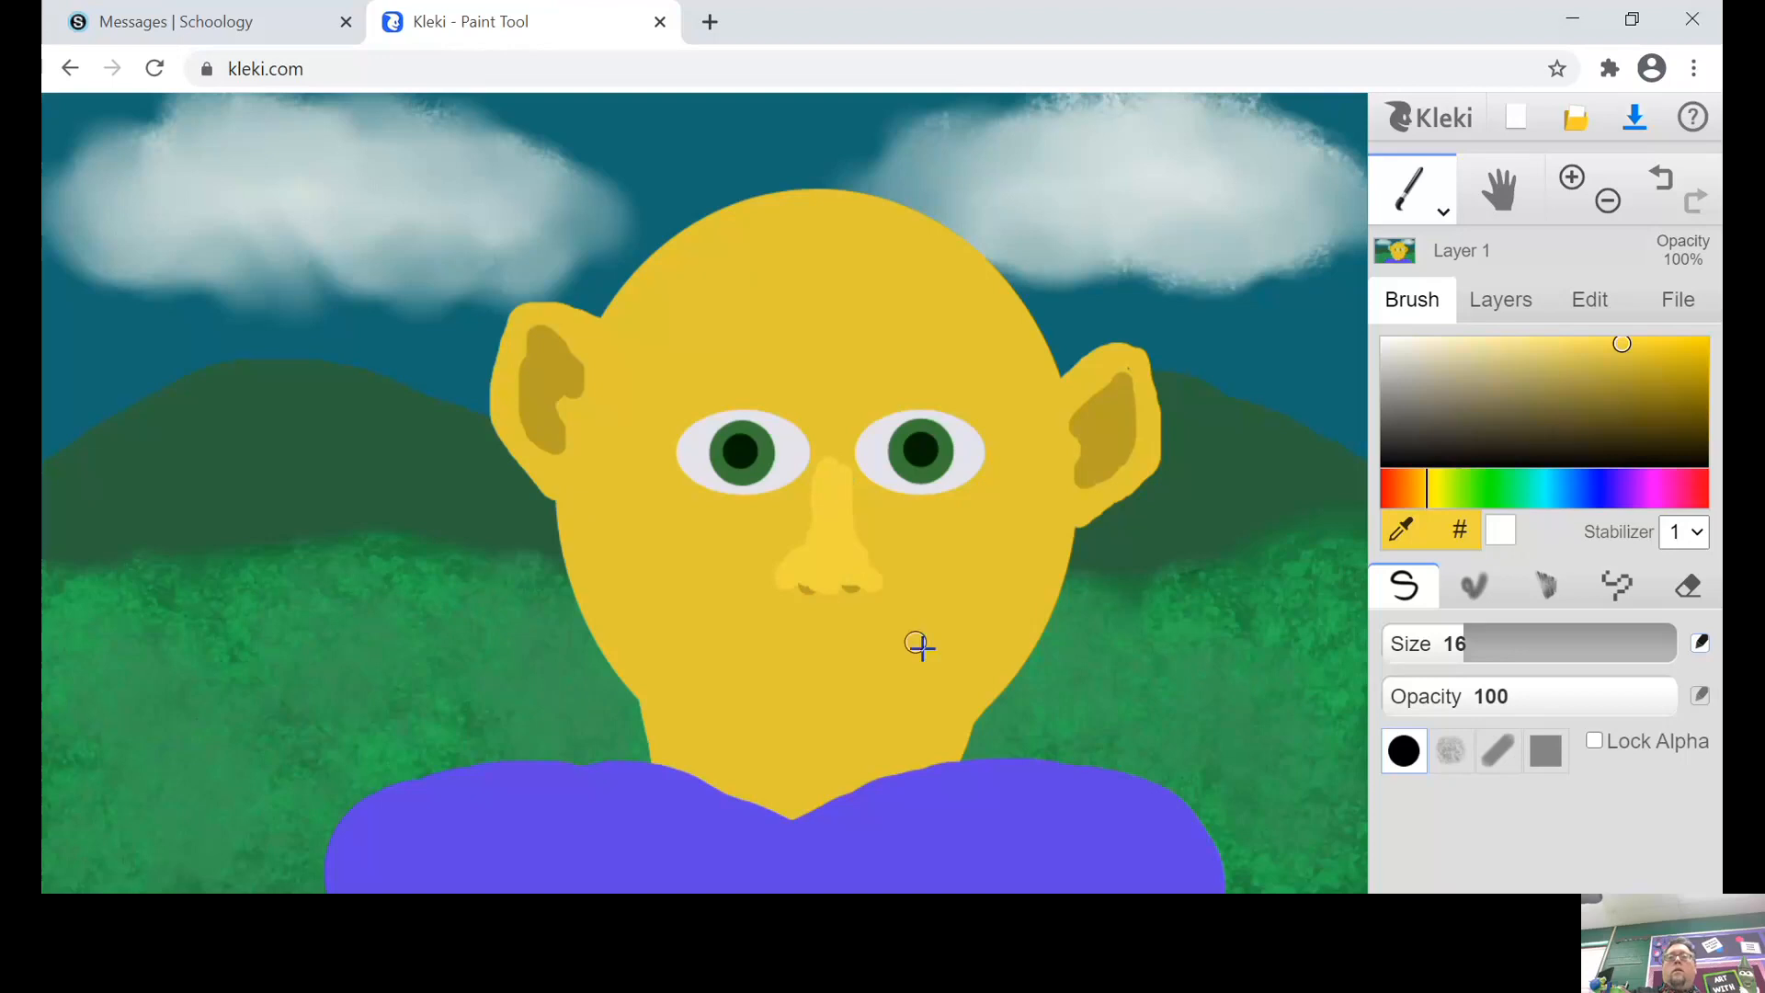
drag(869, 567, 874, 579)
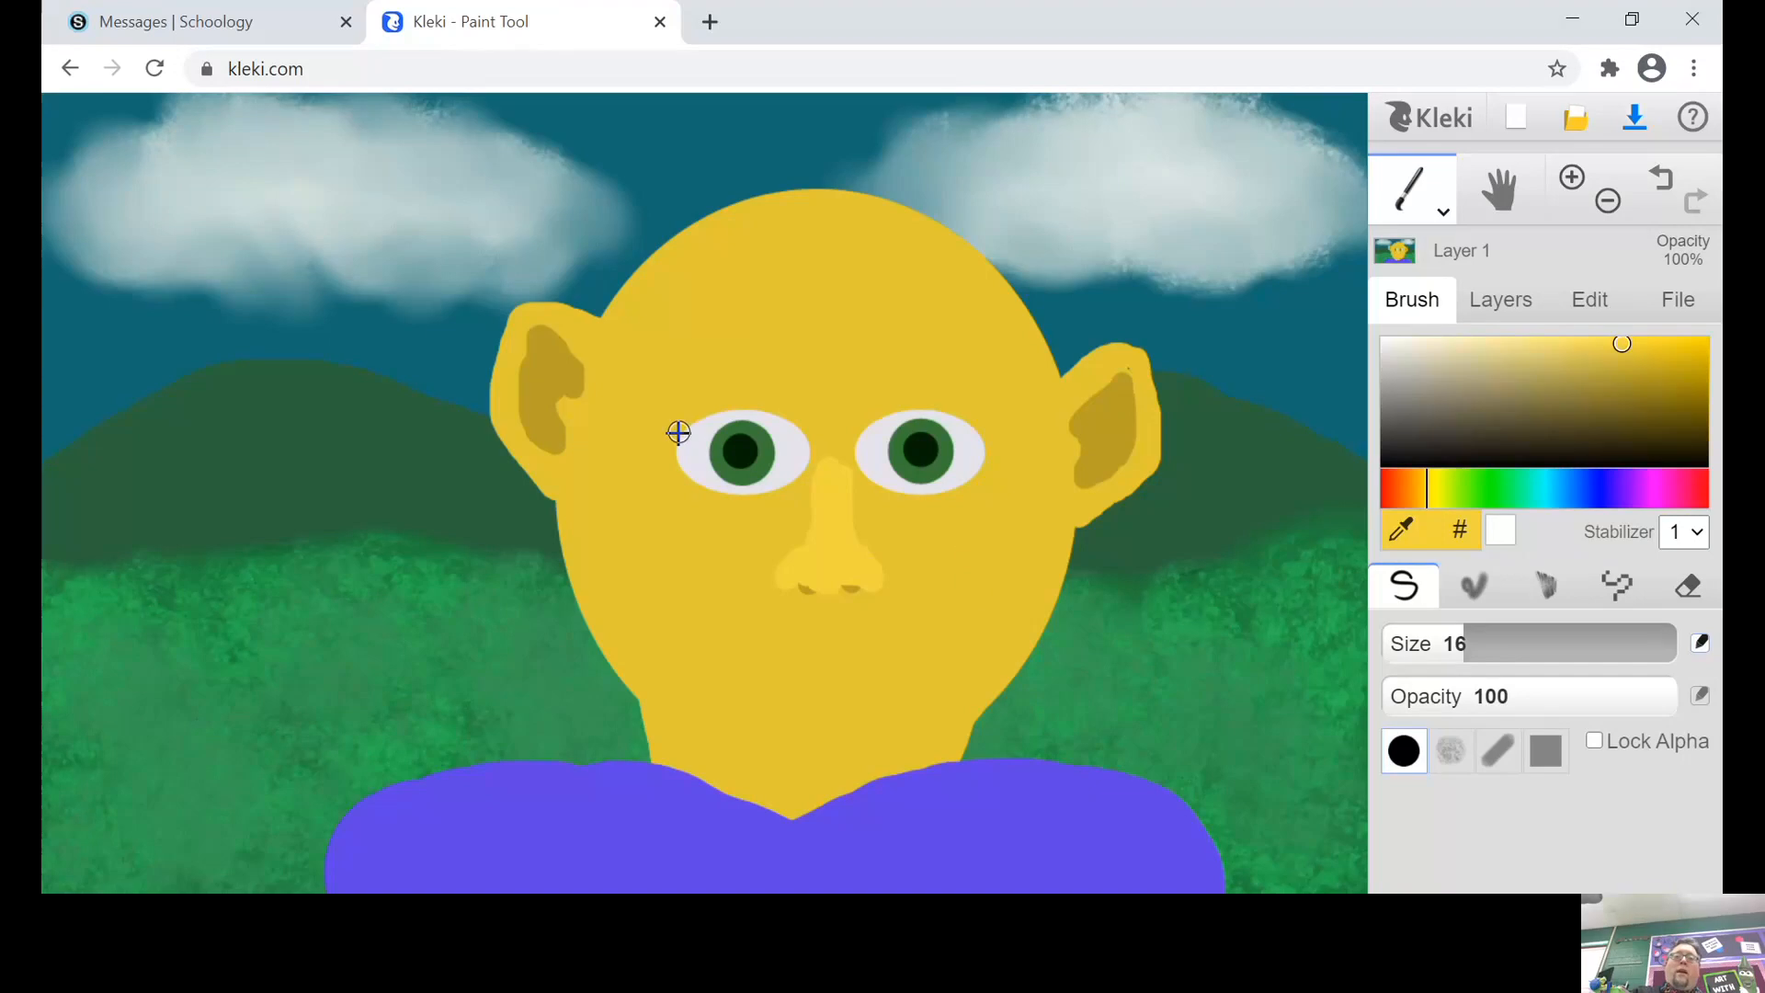
mouse_move(681, 429)
mouse_down()
mouse_move(769, 415)
mouse_move(808, 437)
mouse_move(725, 393)
mouse_move(676, 427)
mouse_move(724, 415)
mouse_up()
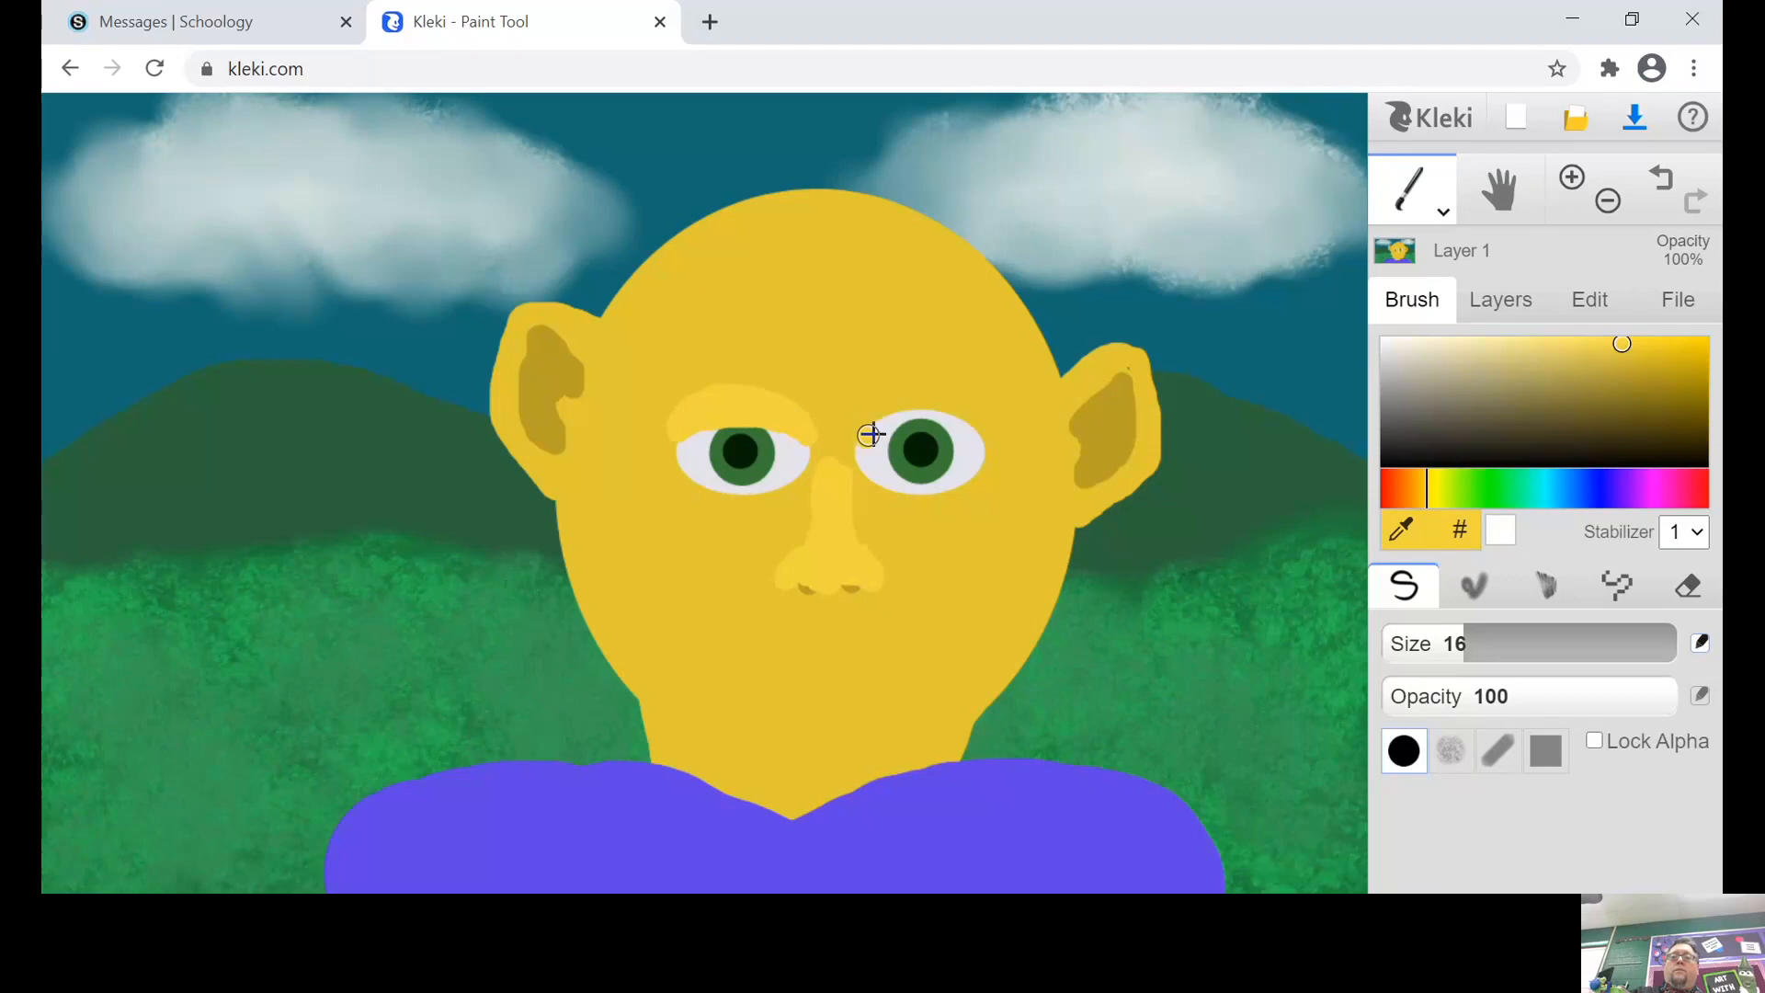
drag(871, 435, 965, 423)
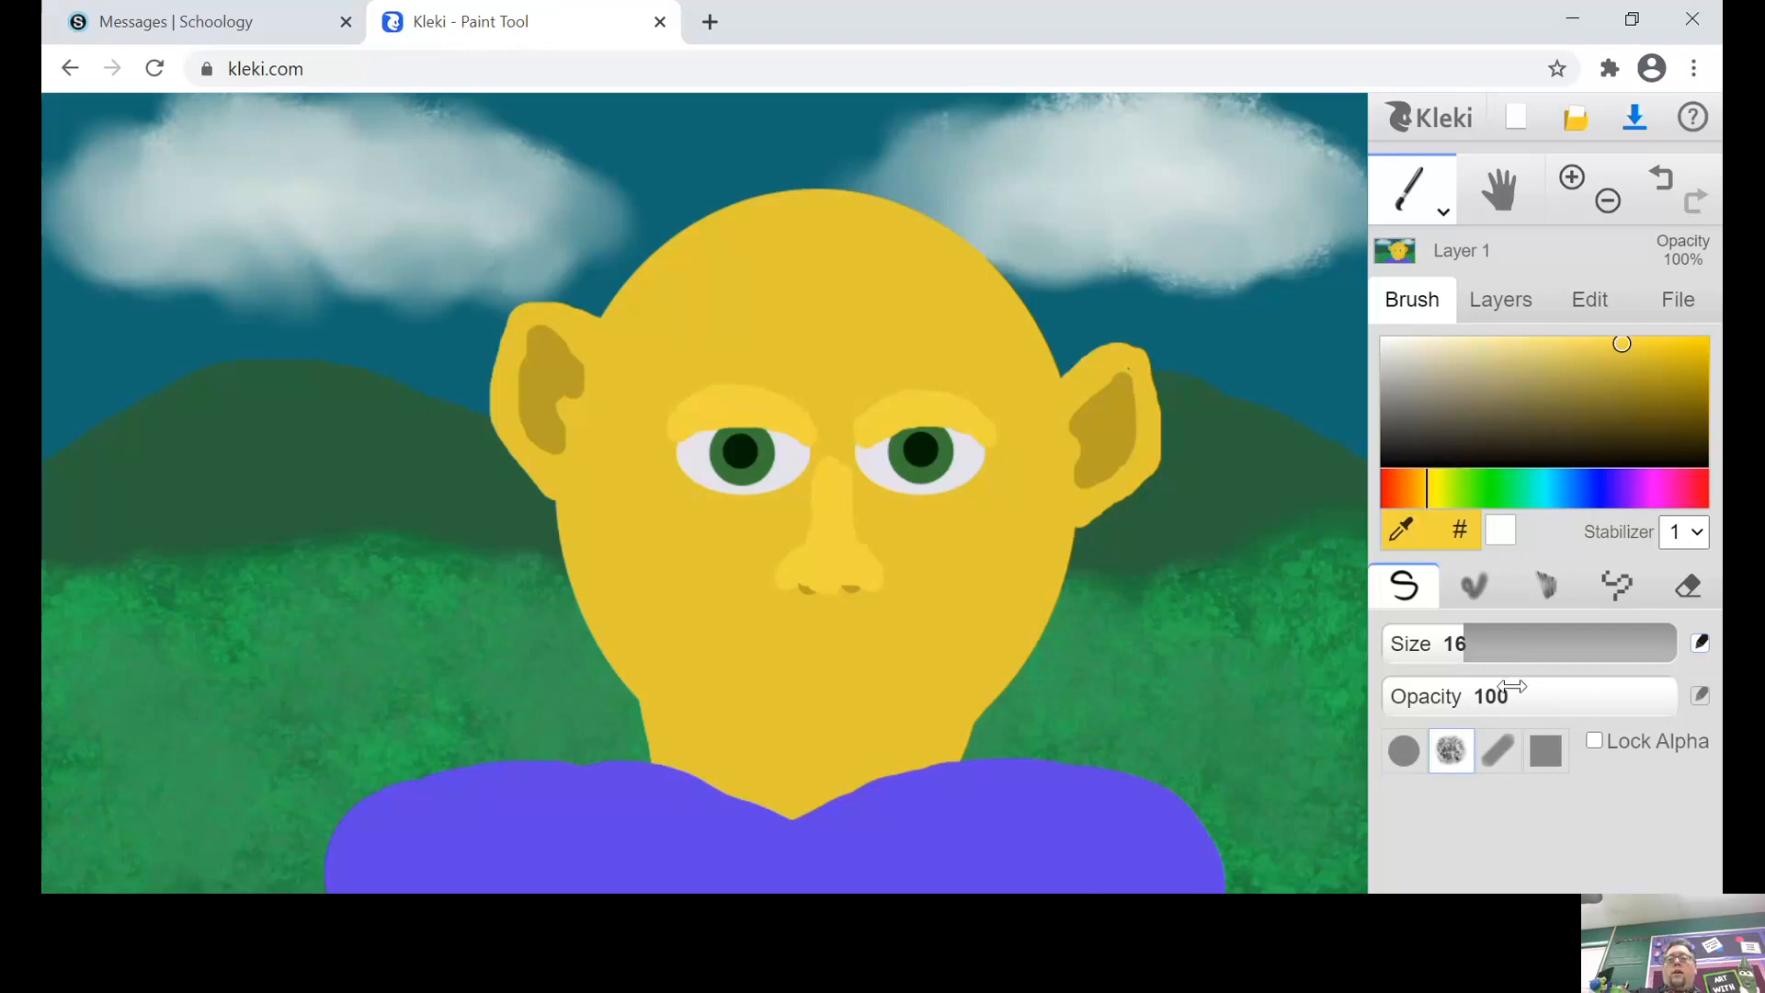
Step: Shade under both eyes and along both cheeks in darker yellow with the textured pen tip at size 16 and opacity 19
drag(1611, 699, 1486, 698)
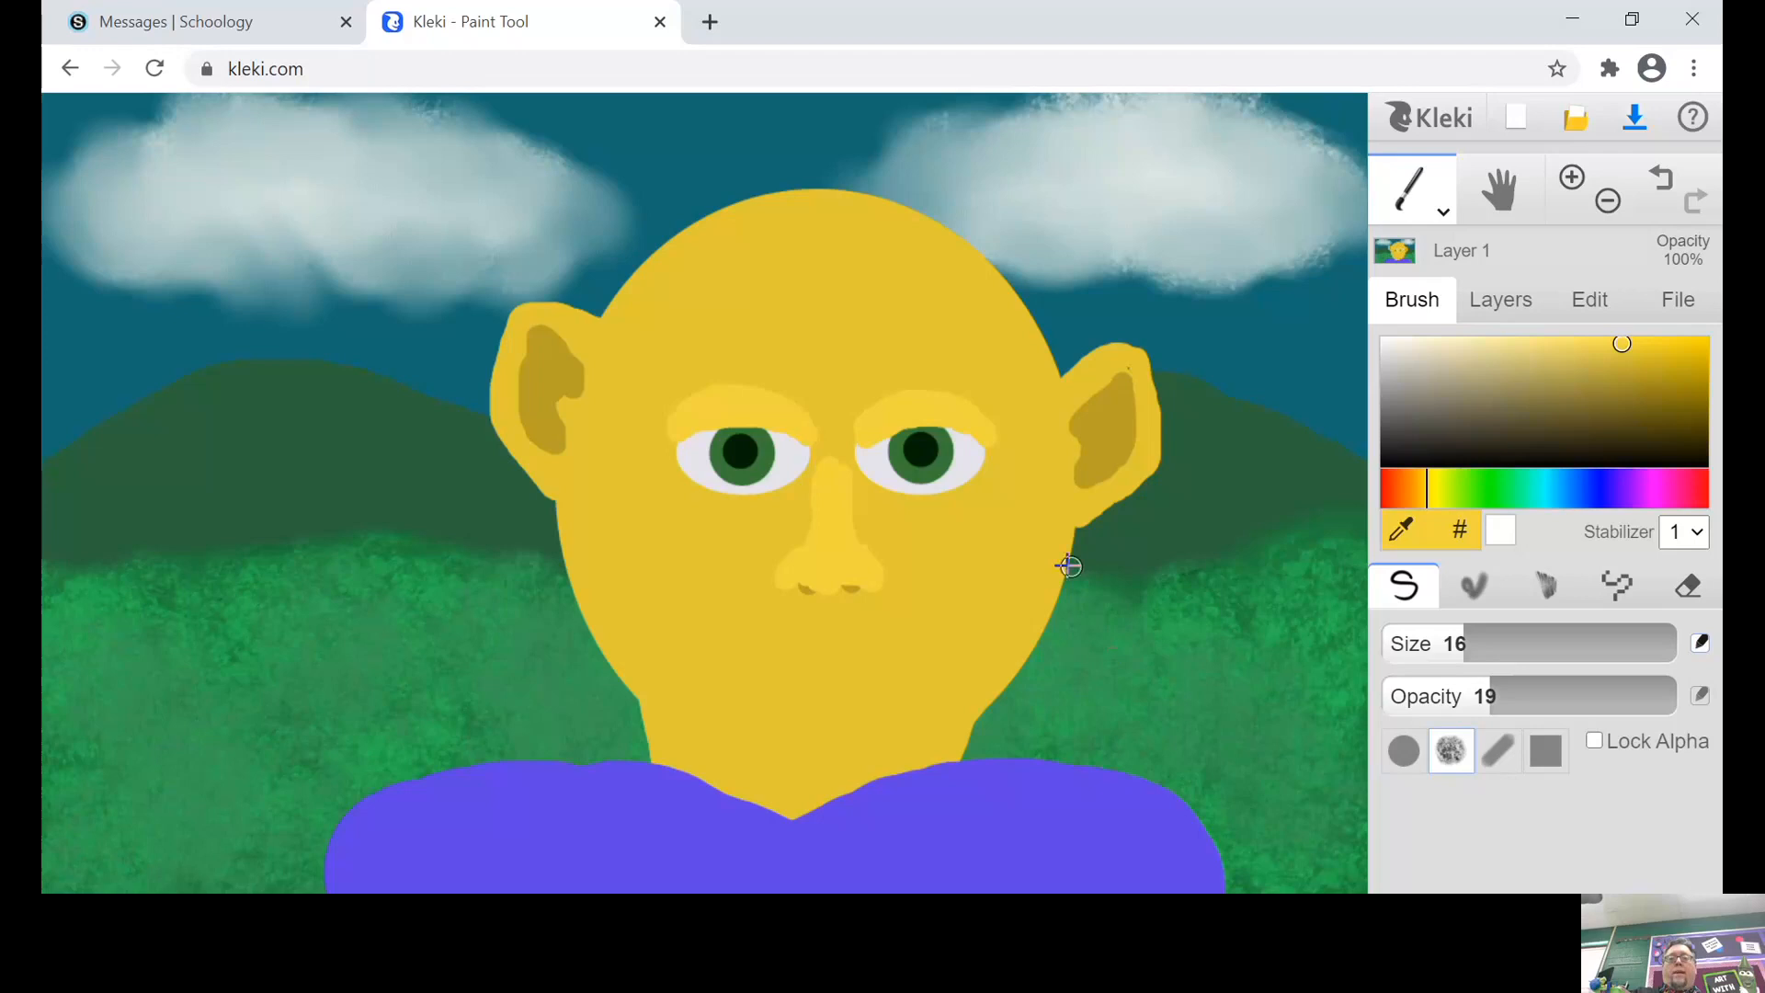
alt+click(996, 552)
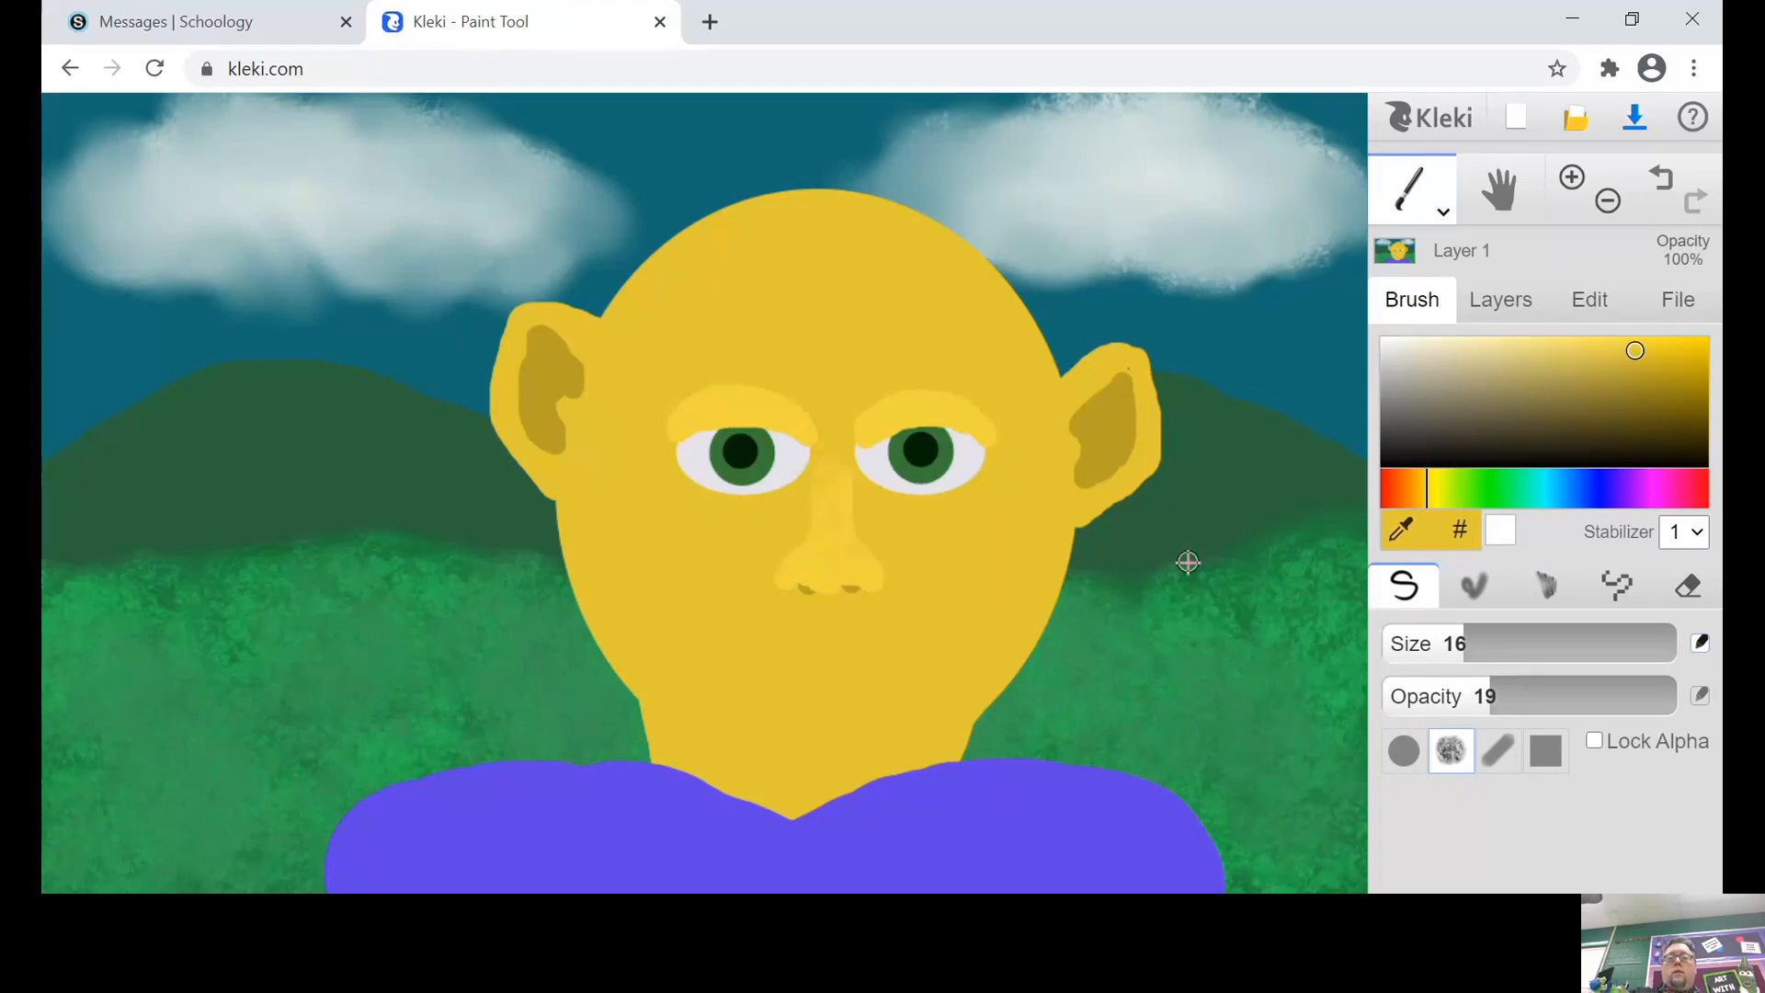
click(1635, 368)
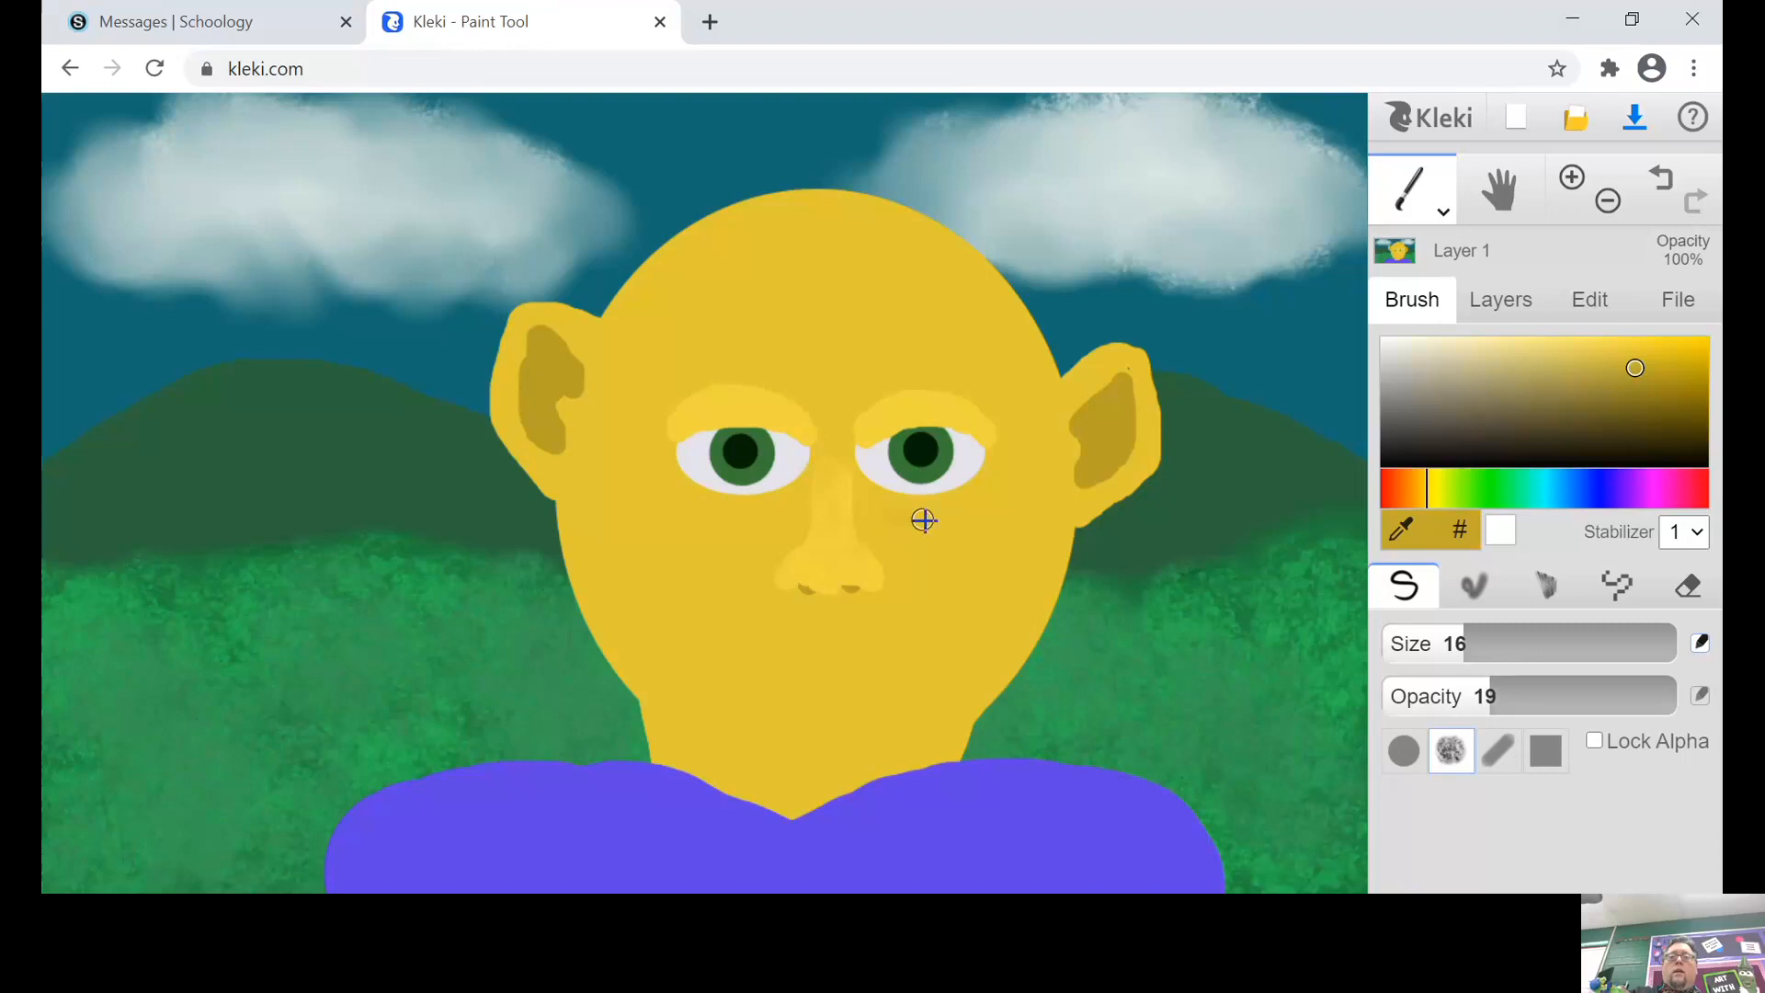
mouse_move(909, 521)
mouse_down()
mouse_move(994, 487)
mouse_move(907, 519)
mouse_move(993, 509)
mouse_move(953, 527)
mouse_up()
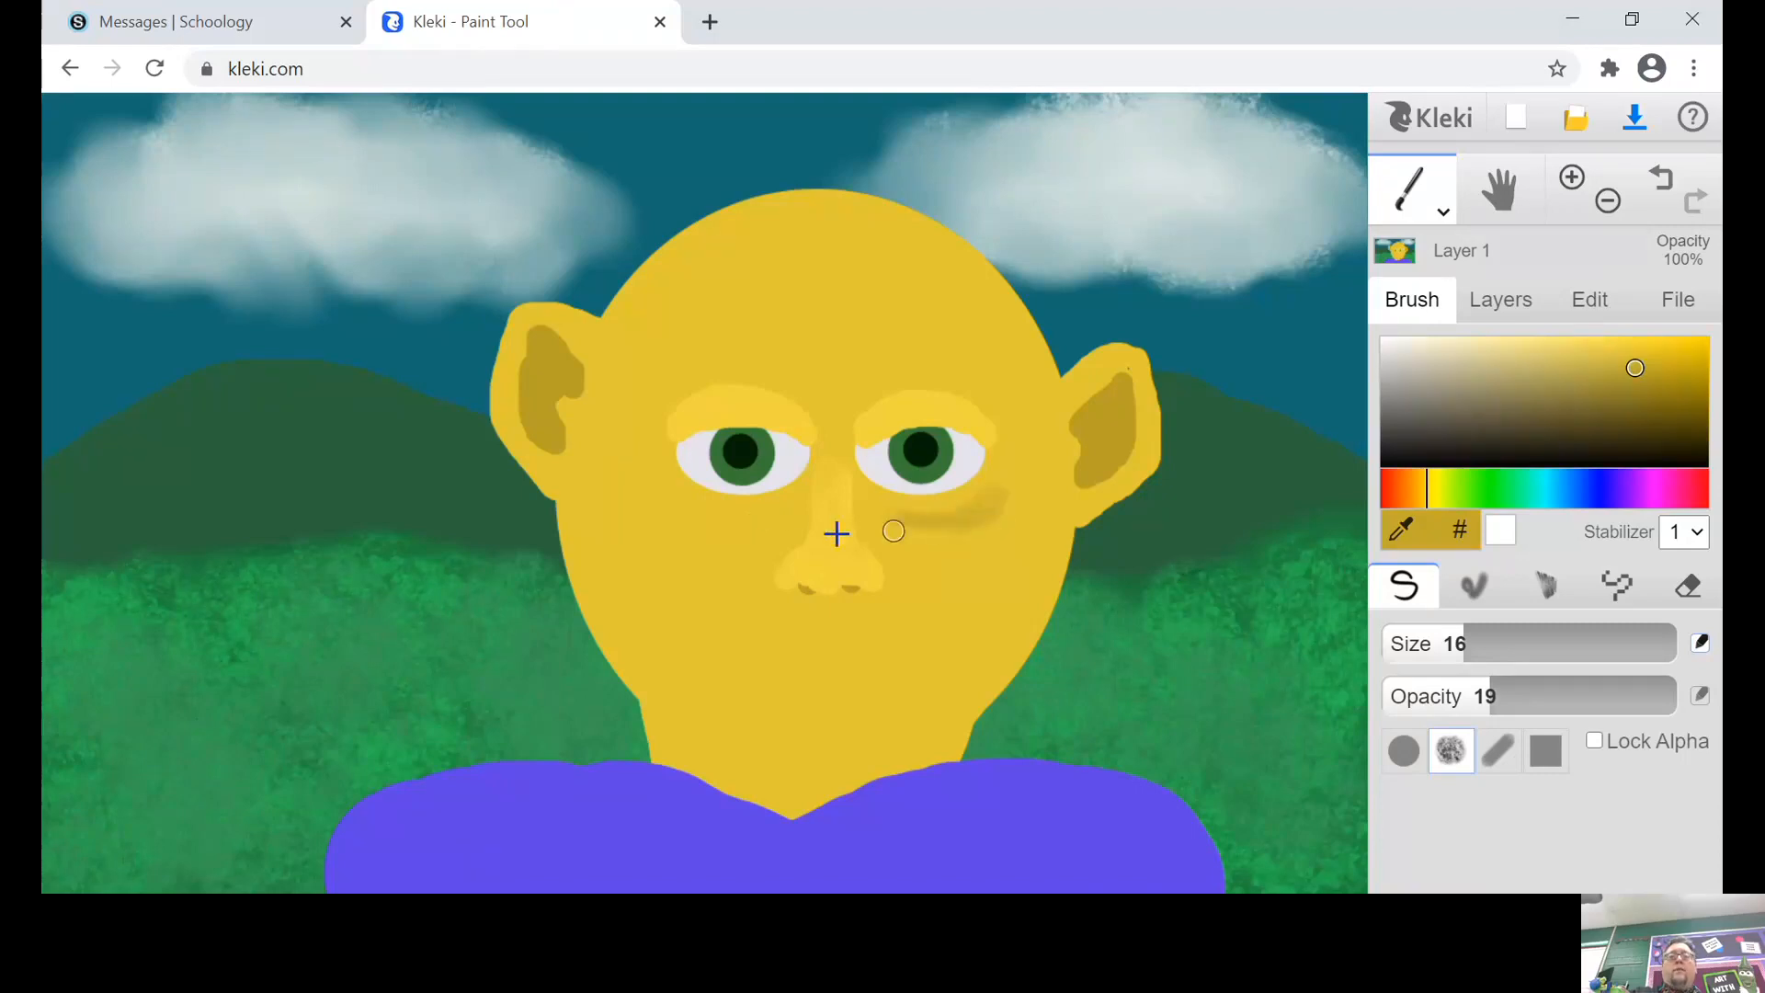
drag(687, 507, 770, 531)
mouse_move(660, 491)
mouse_down()
mouse_move(780, 514)
mouse_move(698, 496)
mouse_up()
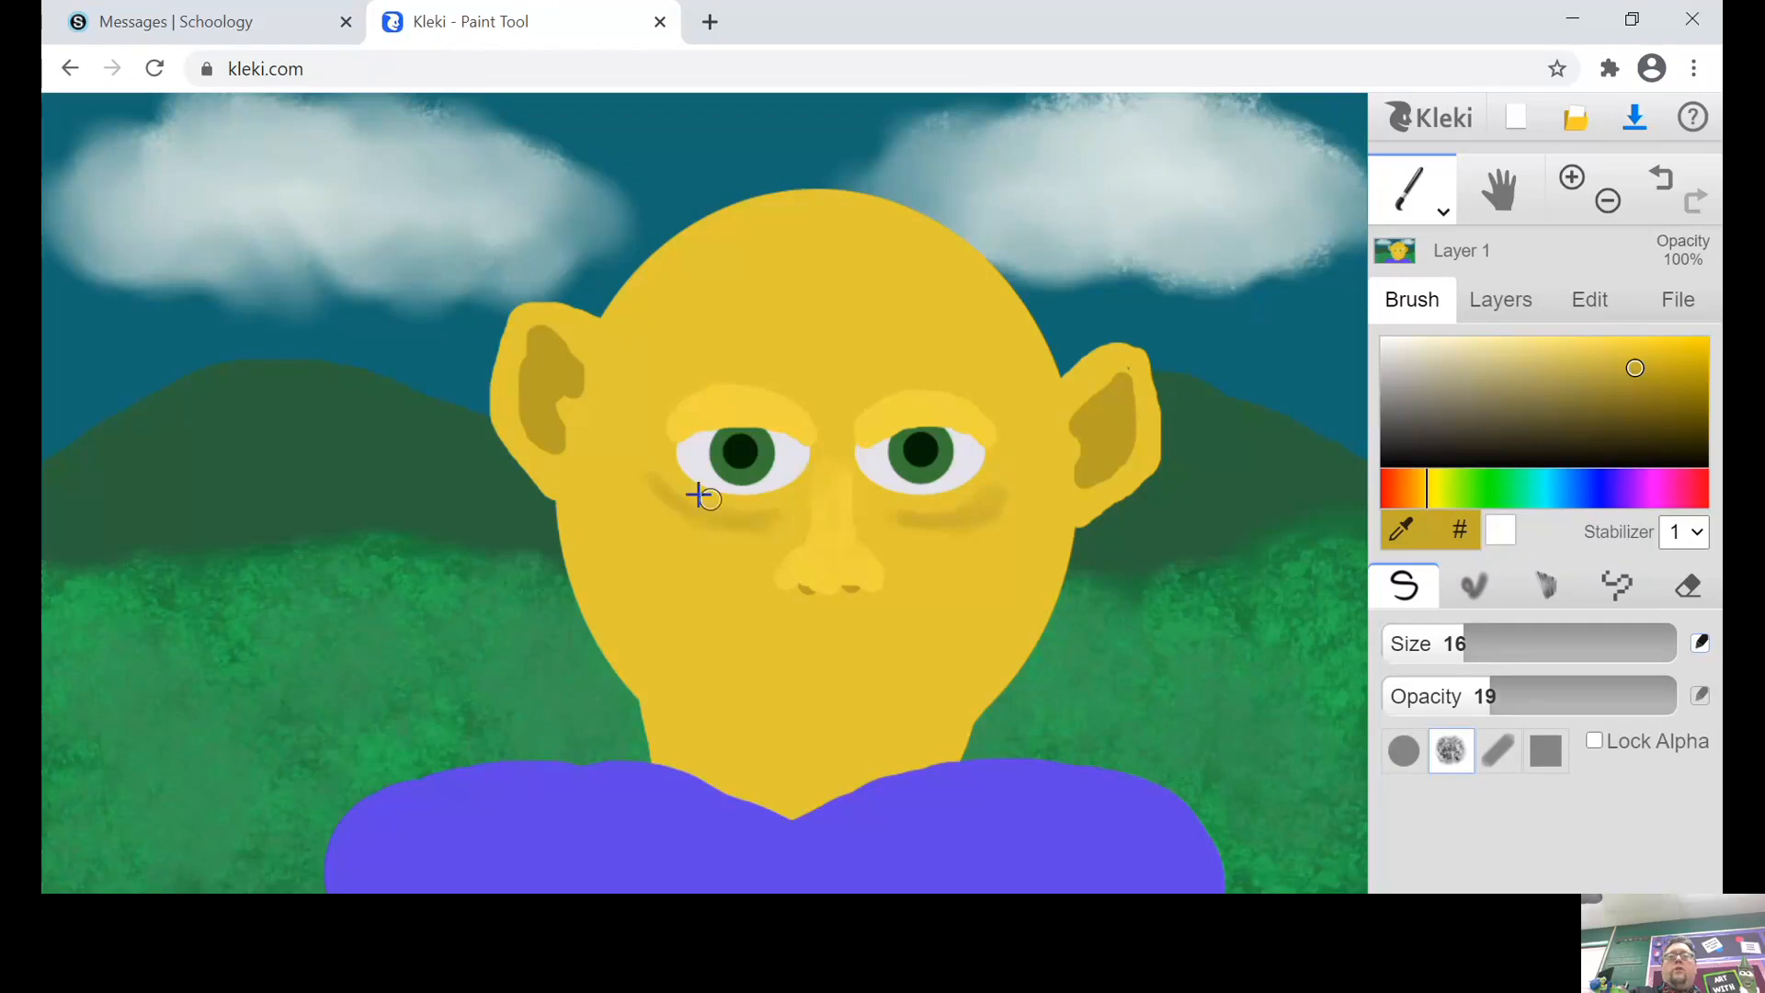
mouse_move(630, 583)
mouse_down()
mouse_move(662, 595)
mouse_move(619, 548)
mouse_move(639, 580)
mouse_up()
mouse_move(1012, 588)
mouse_down()
mouse_move(979, 621)
mouse_move(1016, 588)
mouse_up()
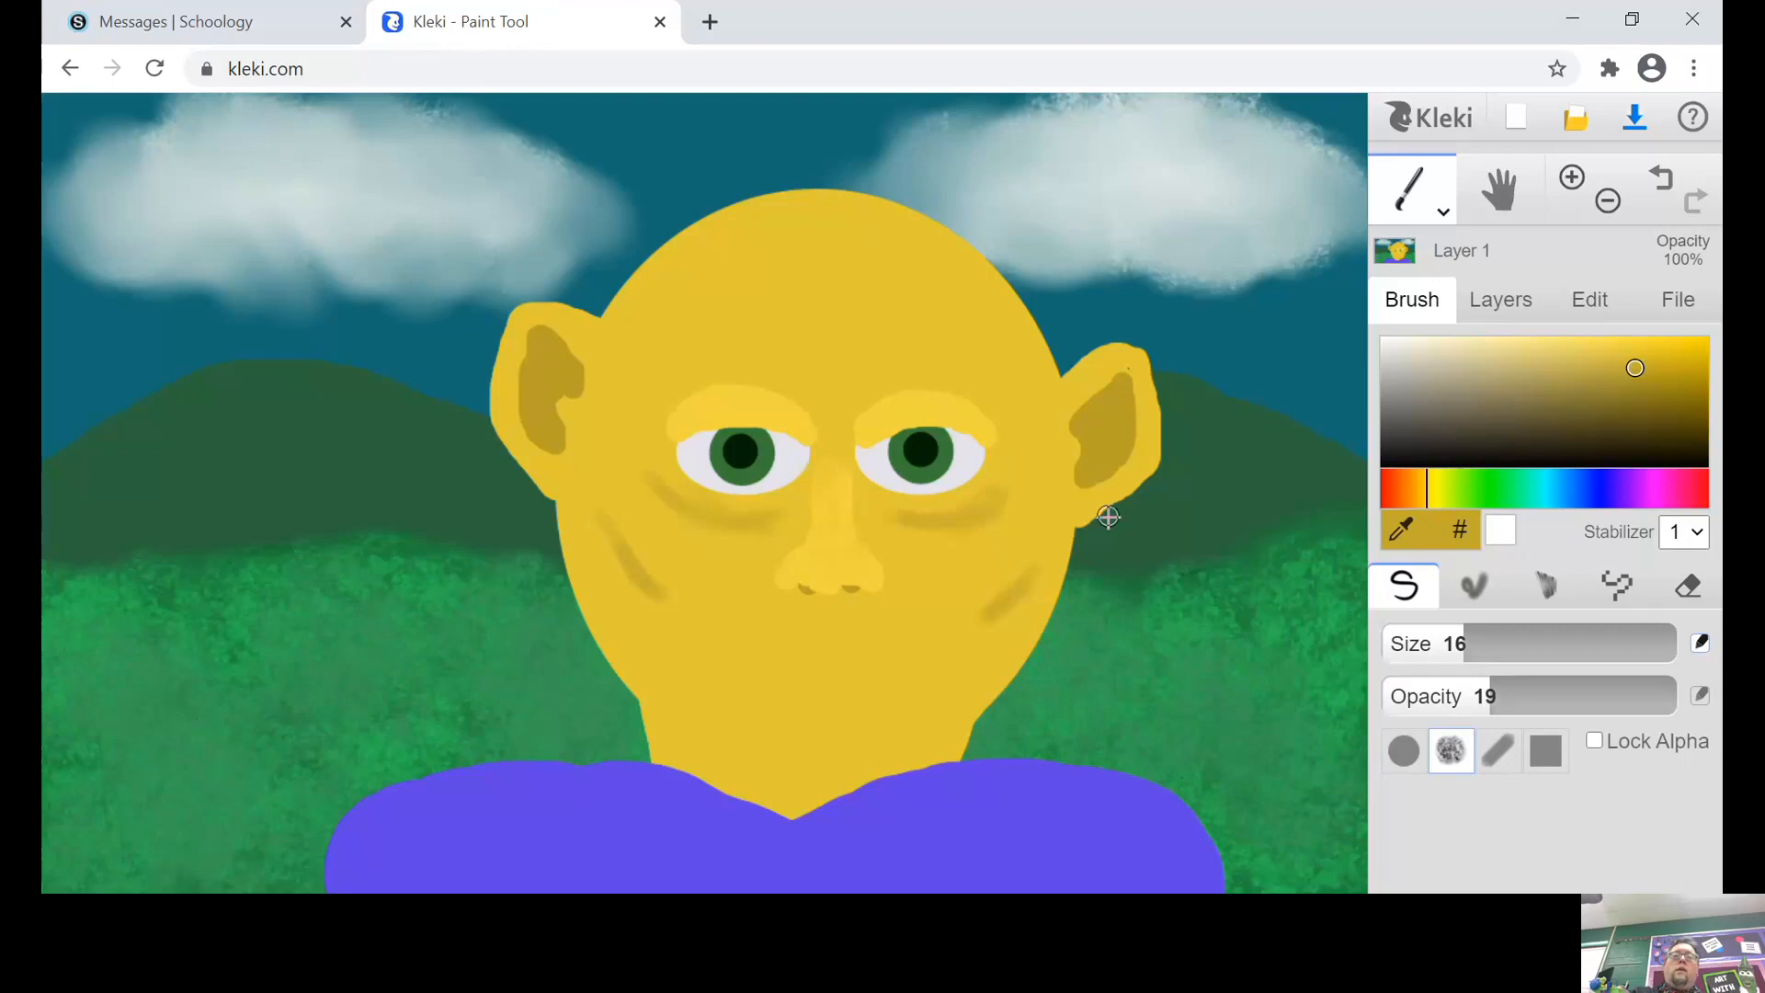
Step: Blend soft shading over the cheeks, brow, eyelids and neck with the blending brush, reducing it to opacity 27 and size 47
click(1471, 586)
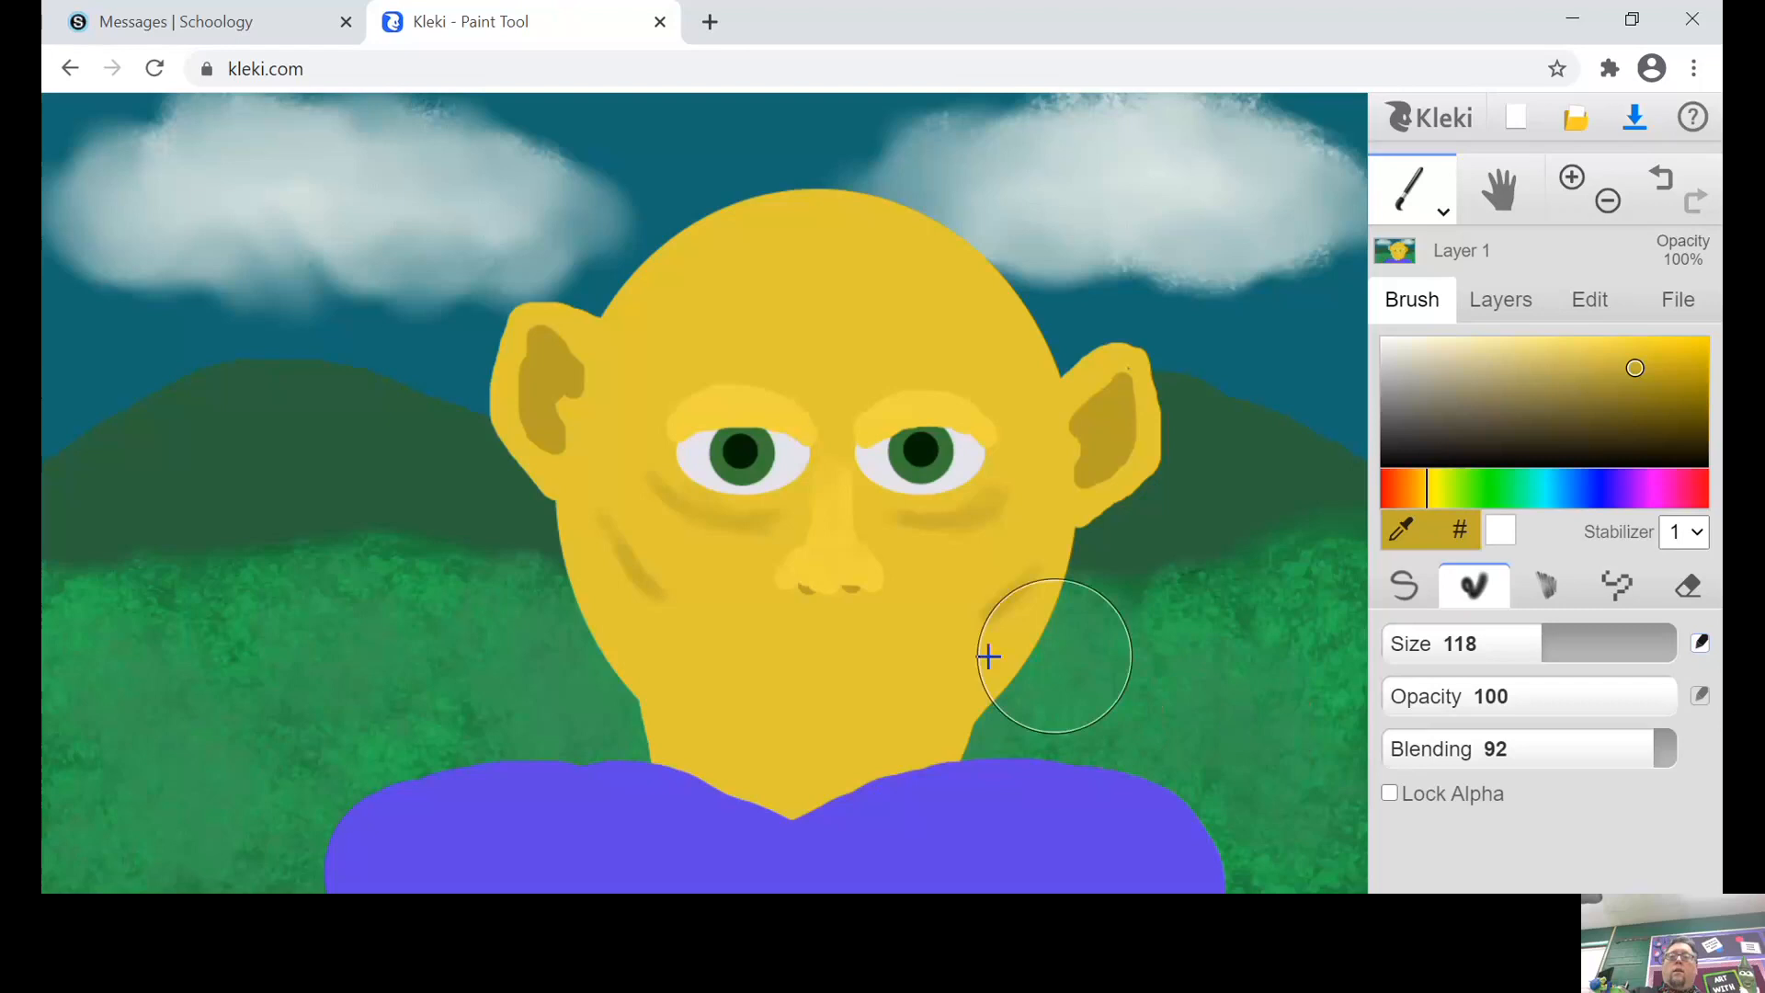
drag(996, 610, 988, 609)
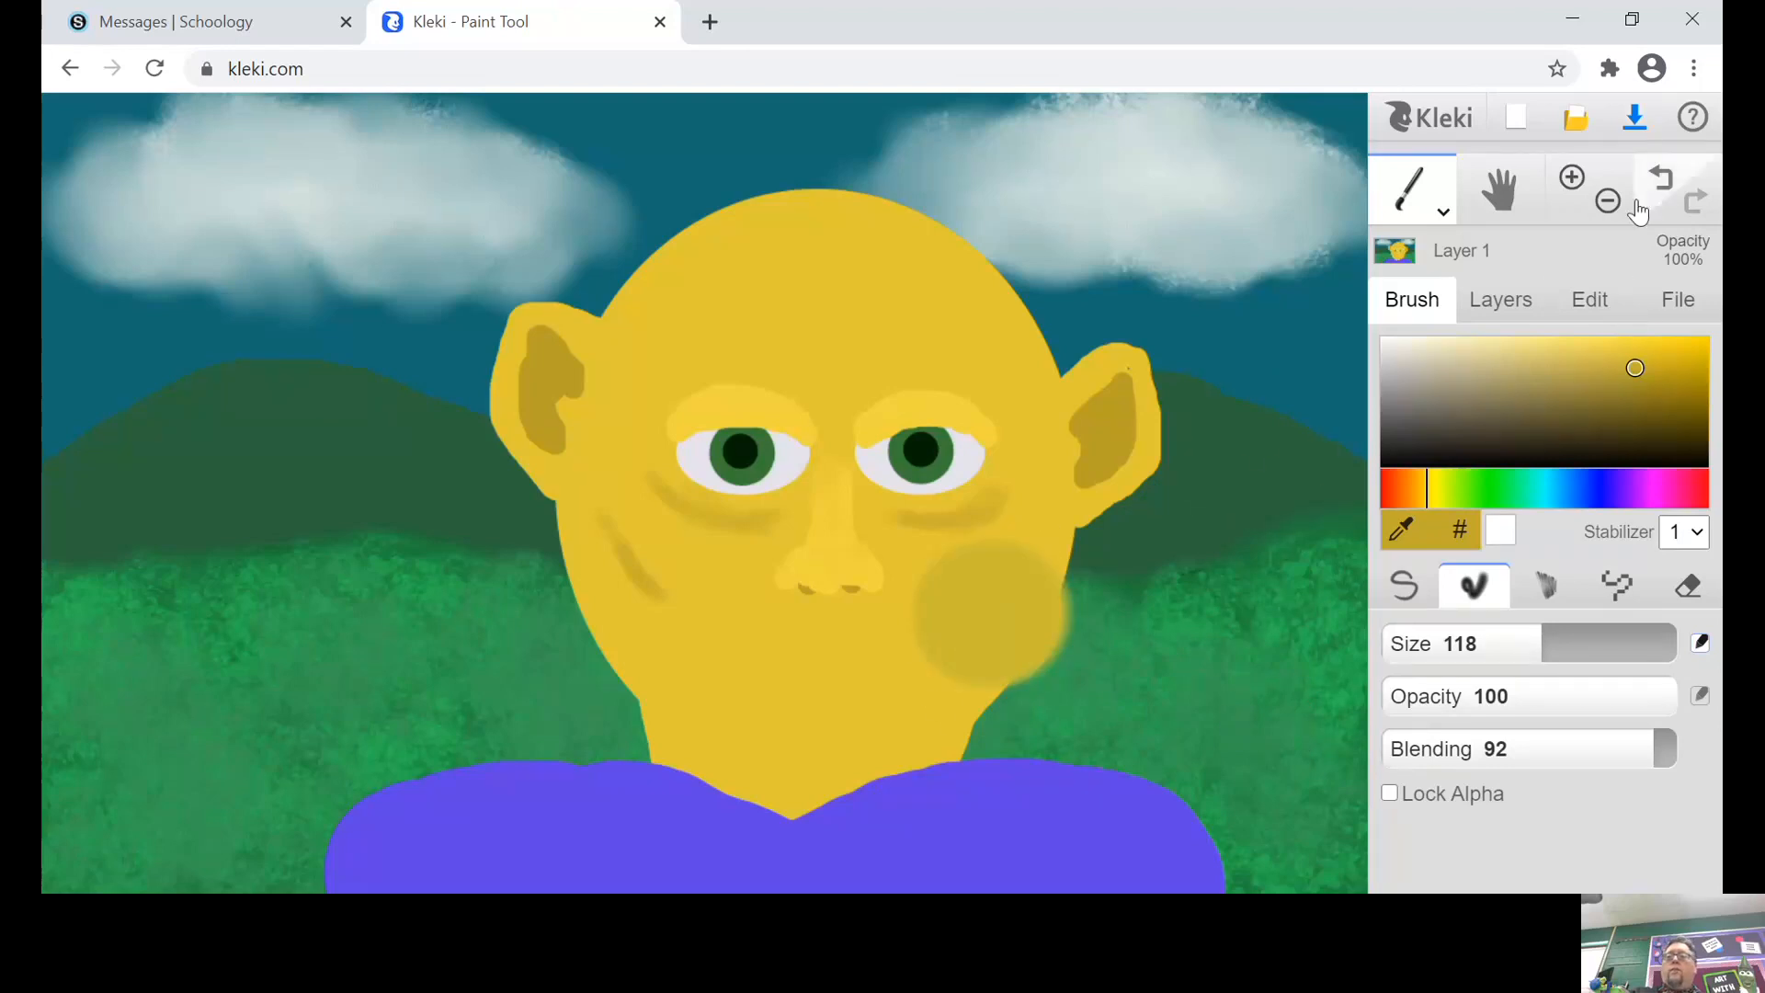
click(1660, 180)
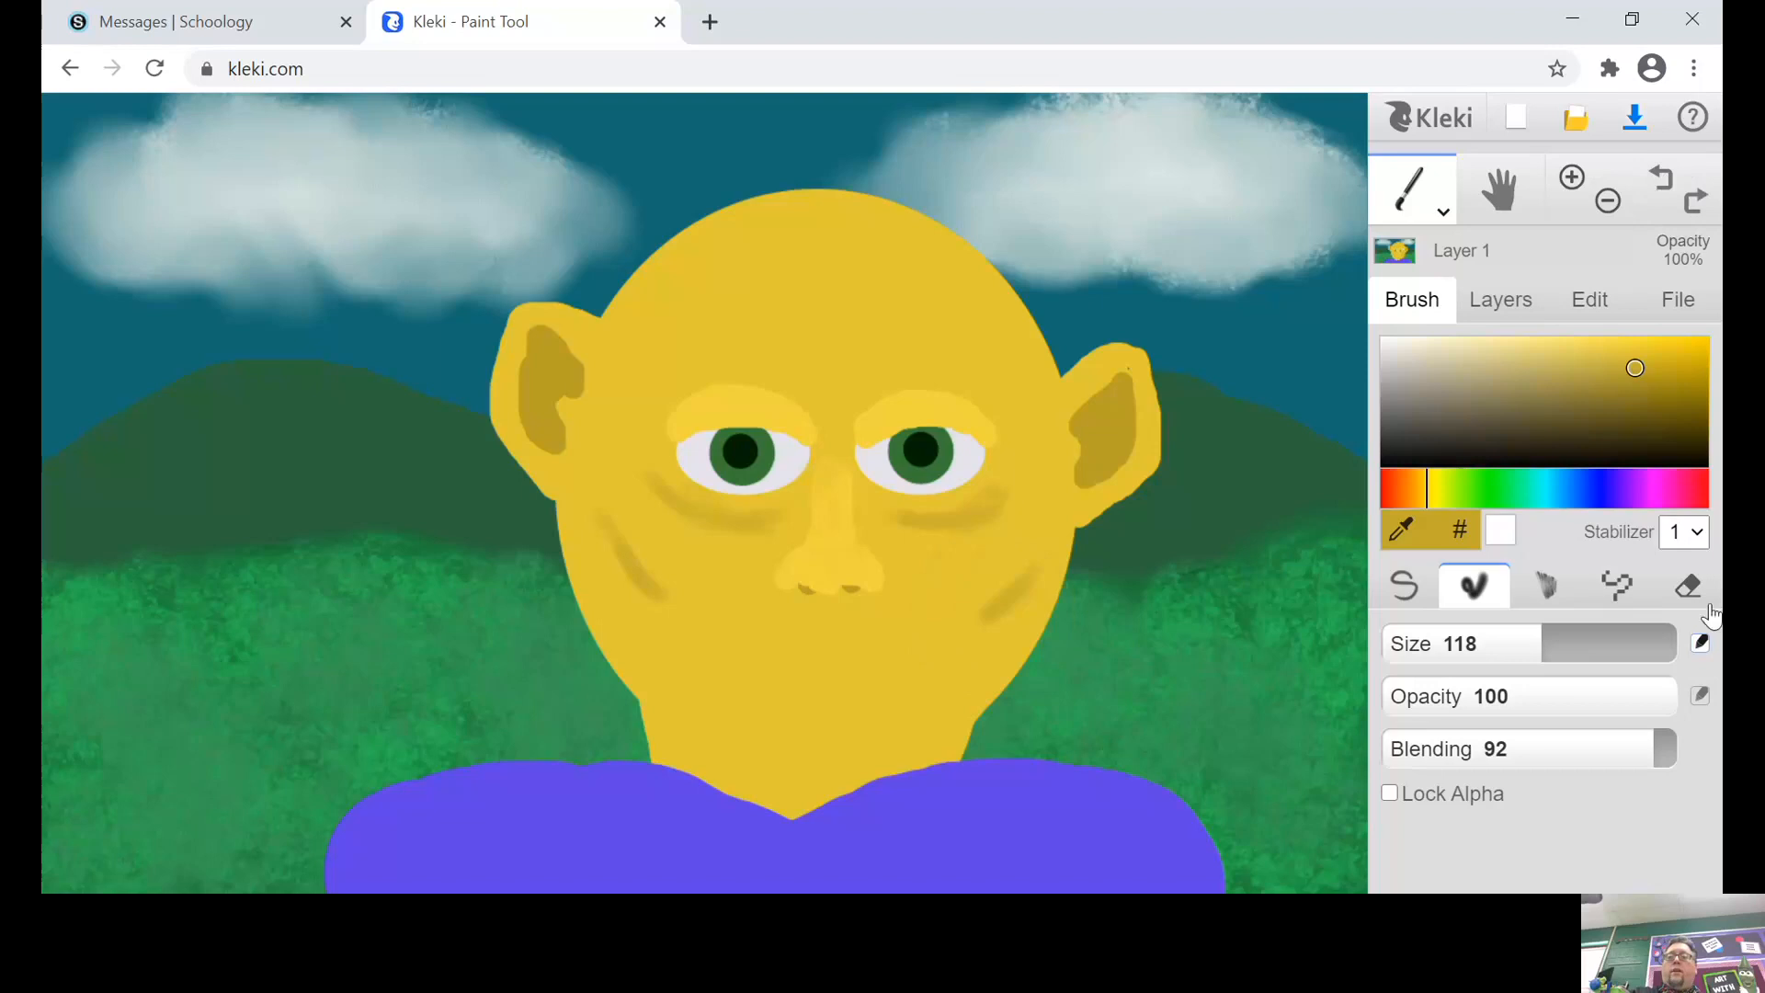
drag(1662, 675, 1460, 695)
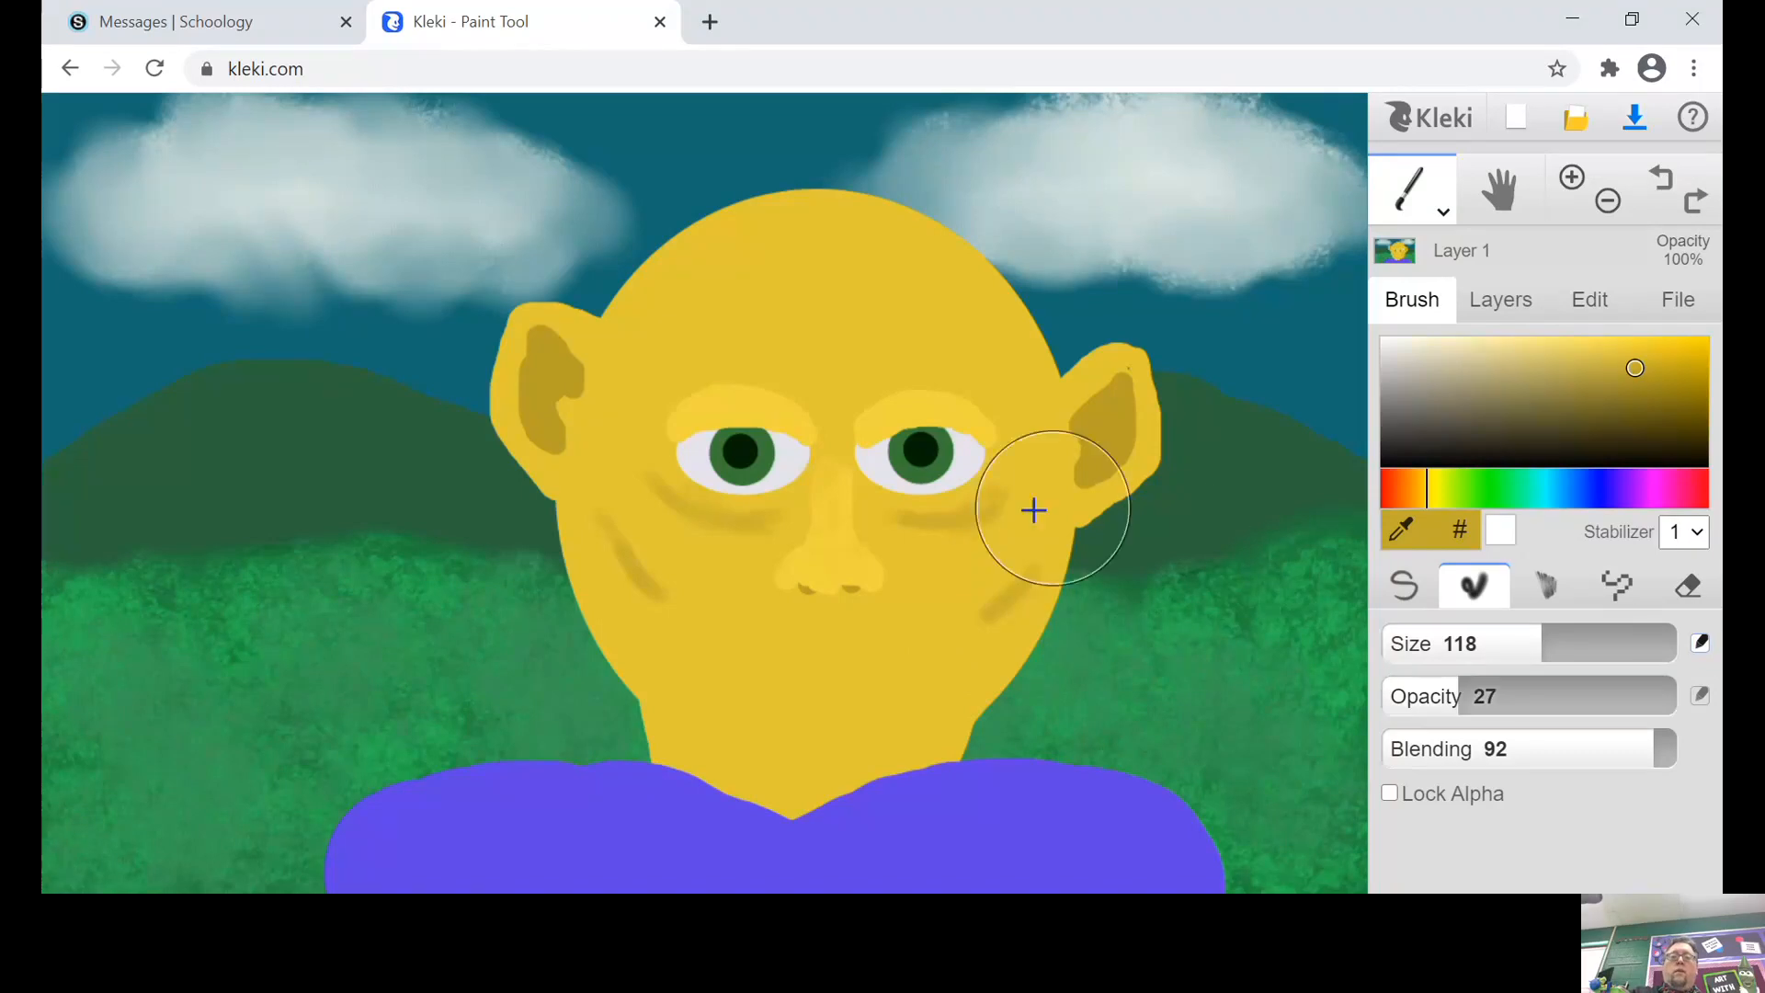
drag(1034, 510, 937, 536)
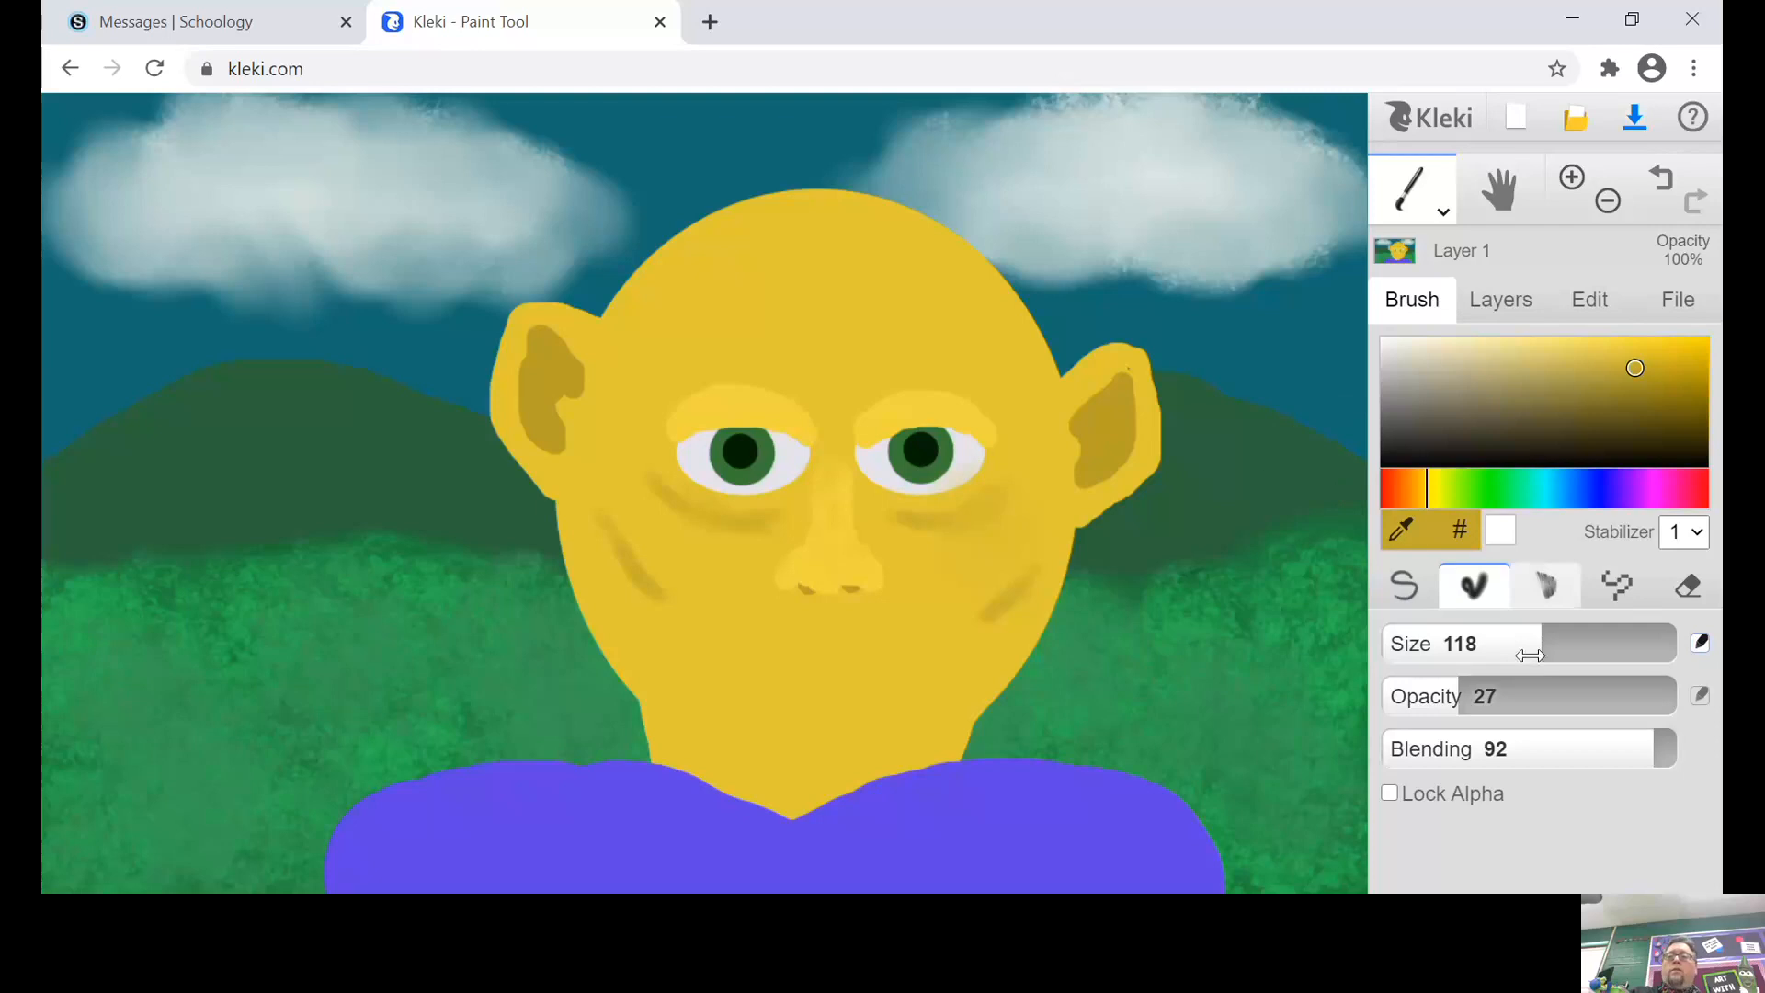
drag(1529, 654, 1470, 654)
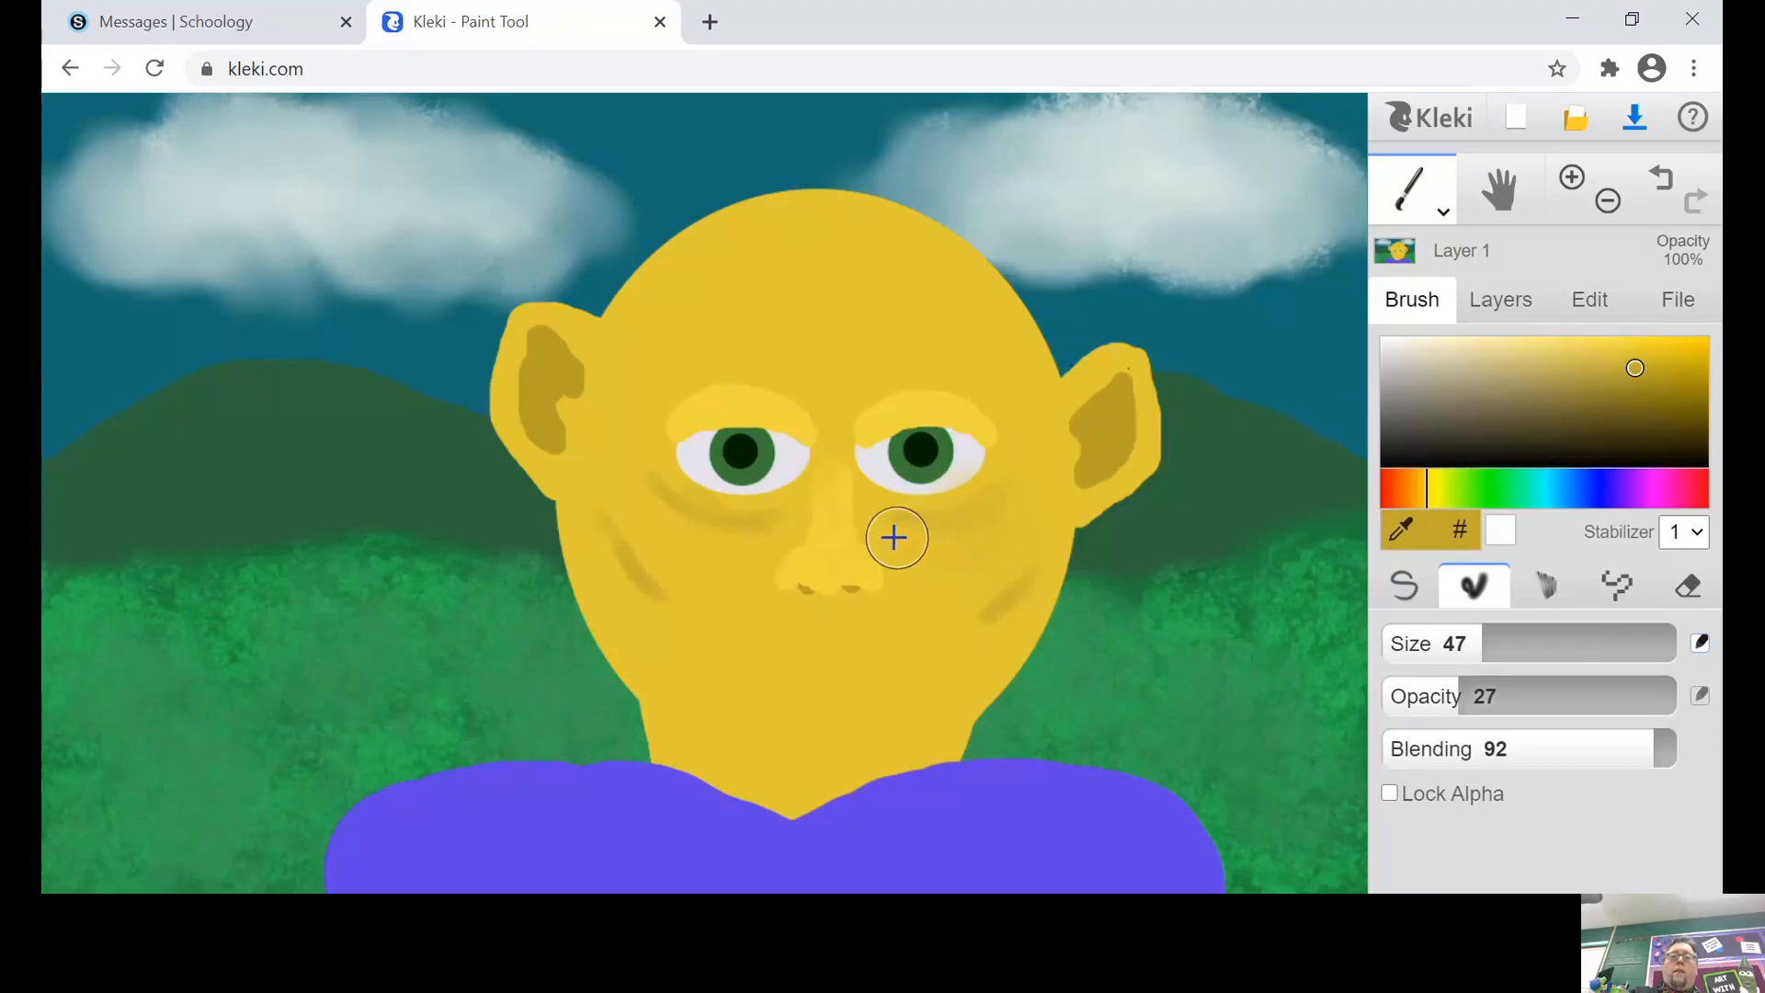
mouse_move(896, 537)
mouse_down()
mouse_move(998, 563)
mouse_move(1008, 532)
mouse_move(953, 542)
mouse_move(1027, 481)
mouse_move(1027, 553)
mouse_move(953, 569)
mouse_move(953, 595)
mouse_move(1029, 524)
mouse_move(964, 608)
mouse_move(986, 596)
mouse_move(994, 657)
mouse_move(950, 658)
mouse_up()
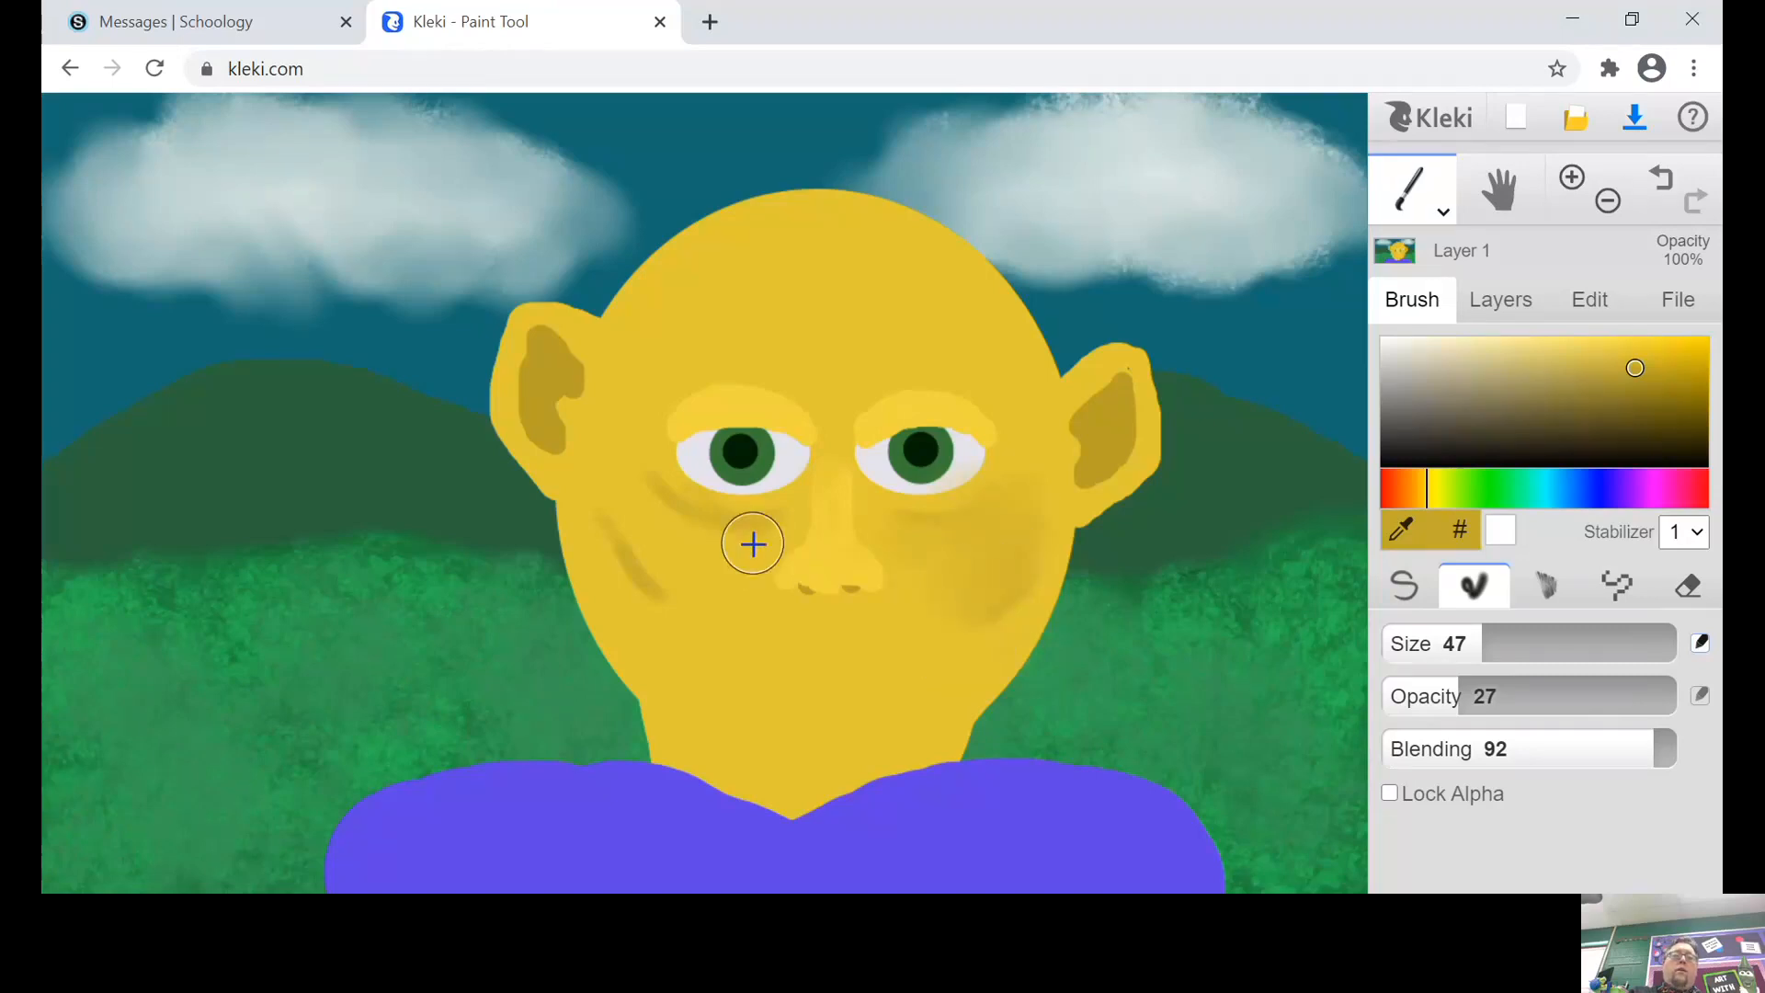
mouse_move(752, 545)
mouse_down()
mouse_move(646, 505)
mouse_move(722, 549)
mouse_move(635, 473)
mouse_move(642, 574)
mouse_move(615, 558)
mouse_move(660, 619)
mouse_move(610, 524)
mouse_move(837, 780)
mouse_move(741, 710)
mouse_move(712, 710)
mouse_move(746, 793)
mouse_move(674, 737)
mouse_move(660, 725)
mouse_move(786, 784)
mouse_move(973, 730)
mouse_move(809, 779)
mouse_move(741, 754)
mouse_up()
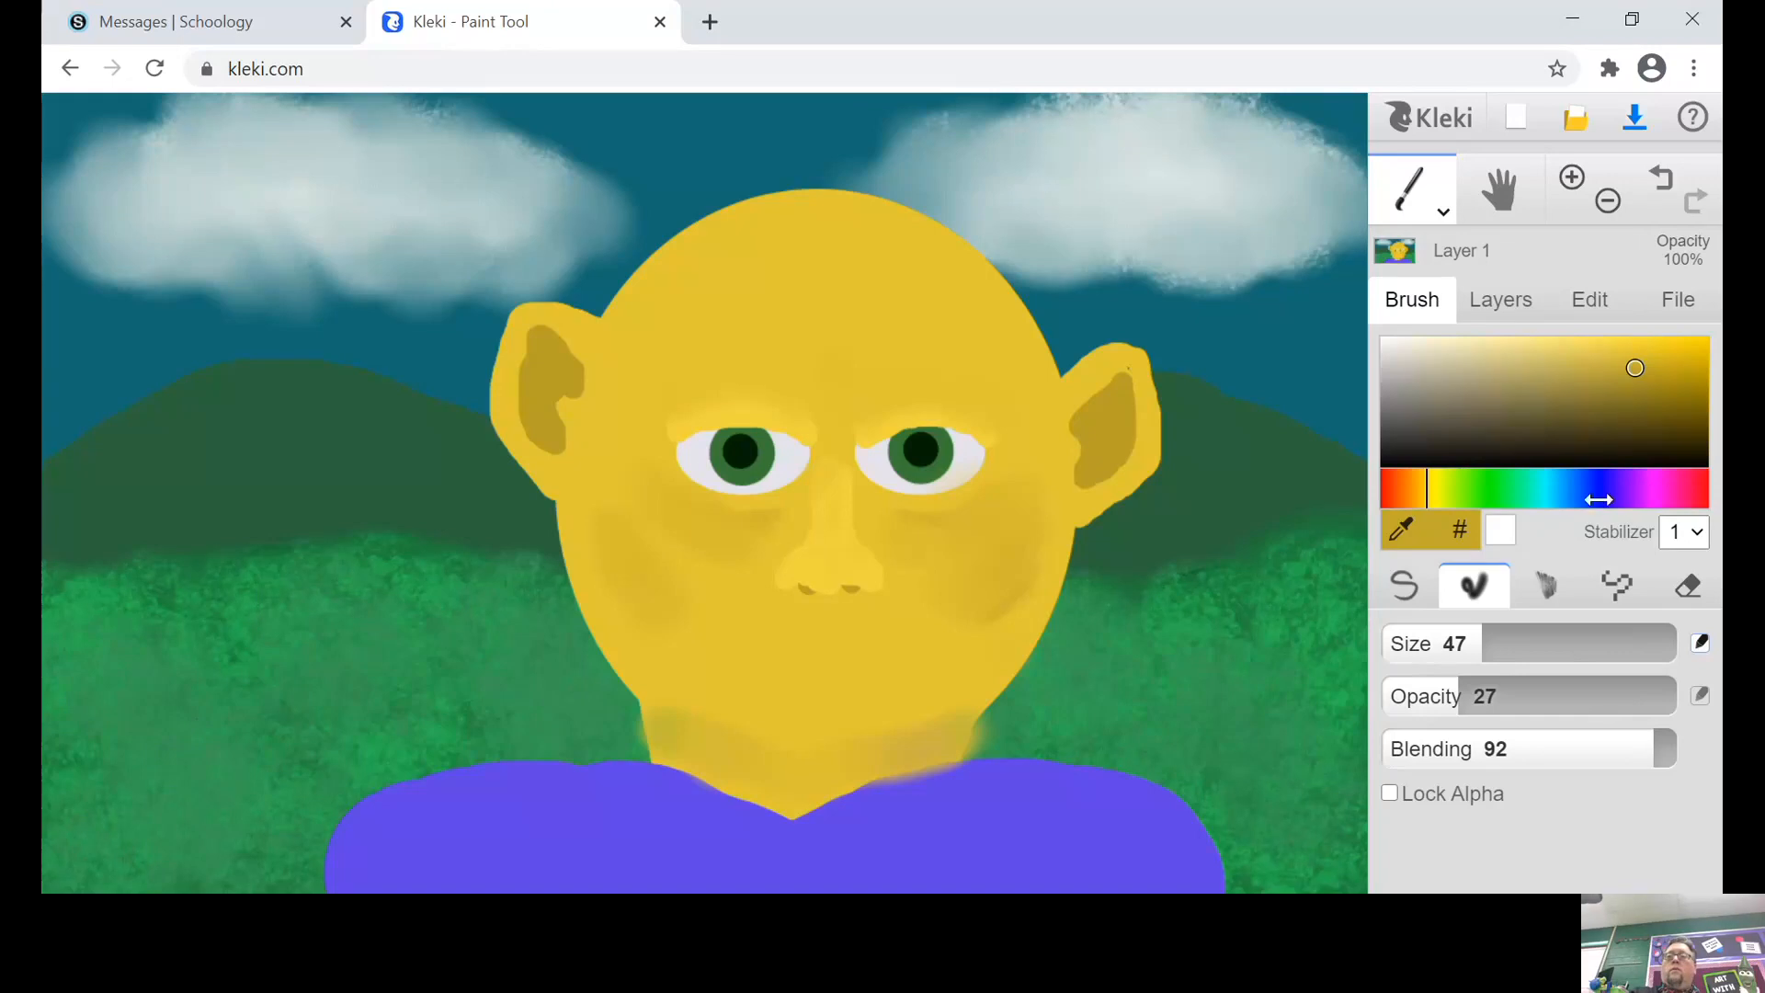
Step: Paint orange lips below the nose with the textured pen brush at size 13 and opacity 100
click(1414, 494)
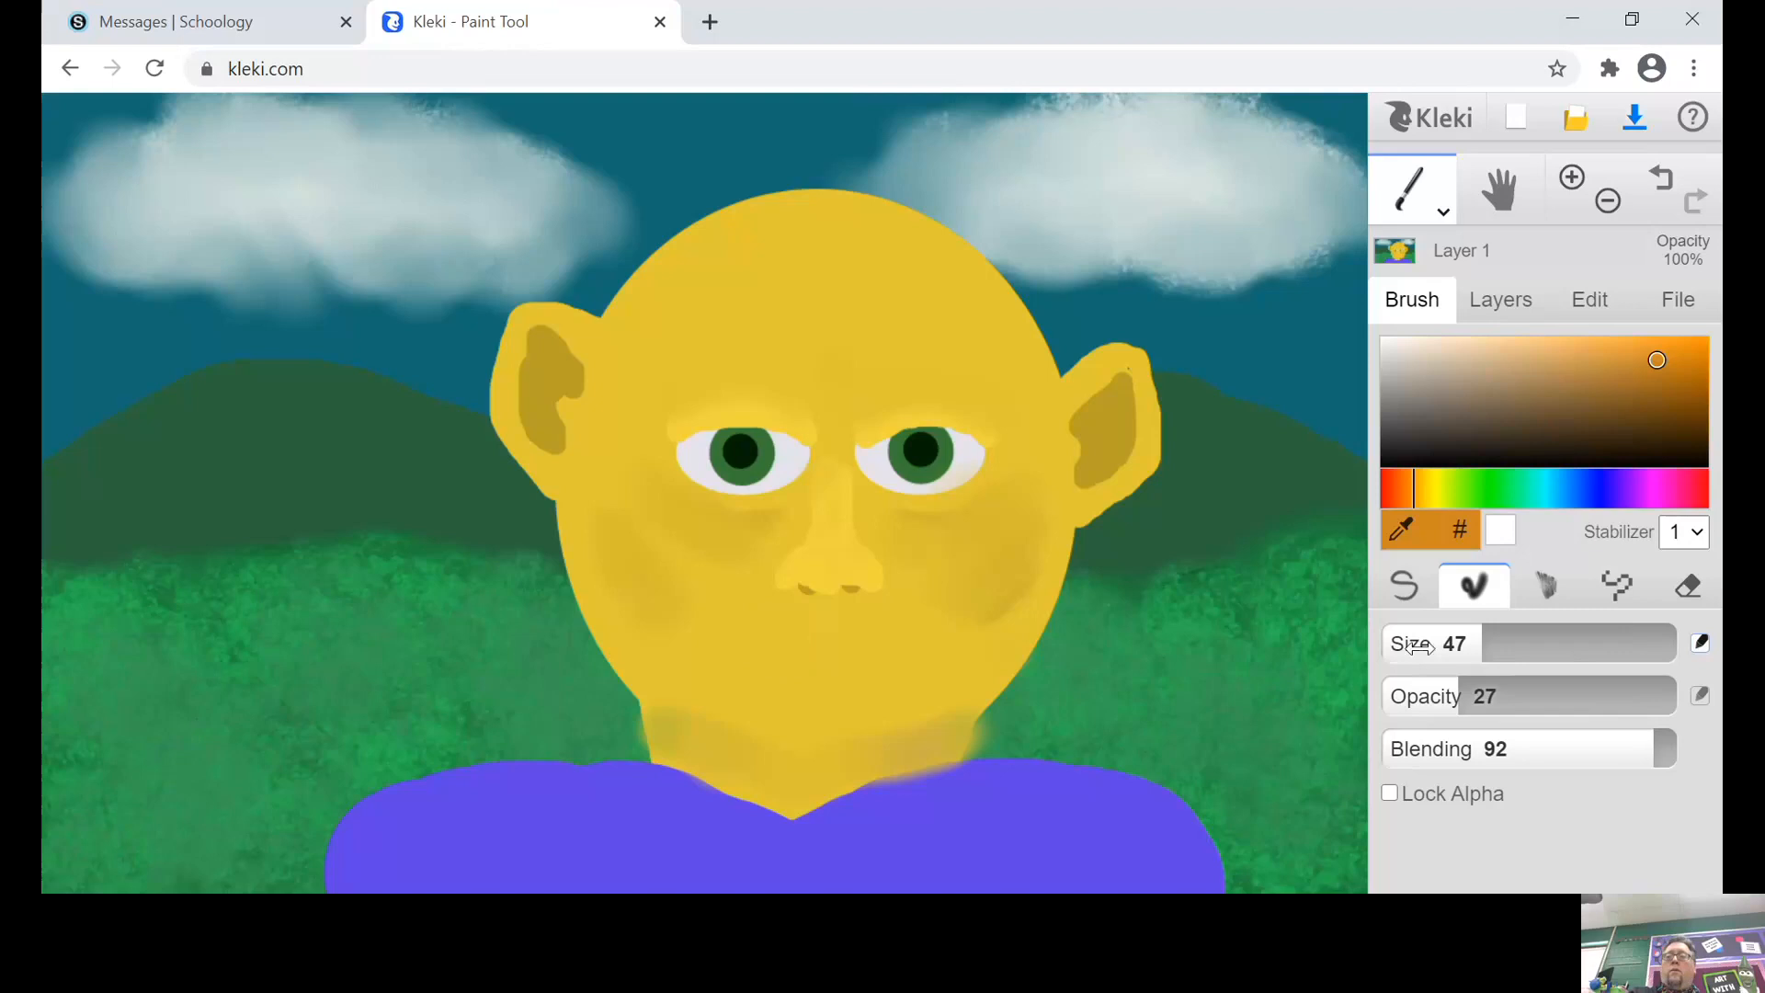
click(1405, 593)
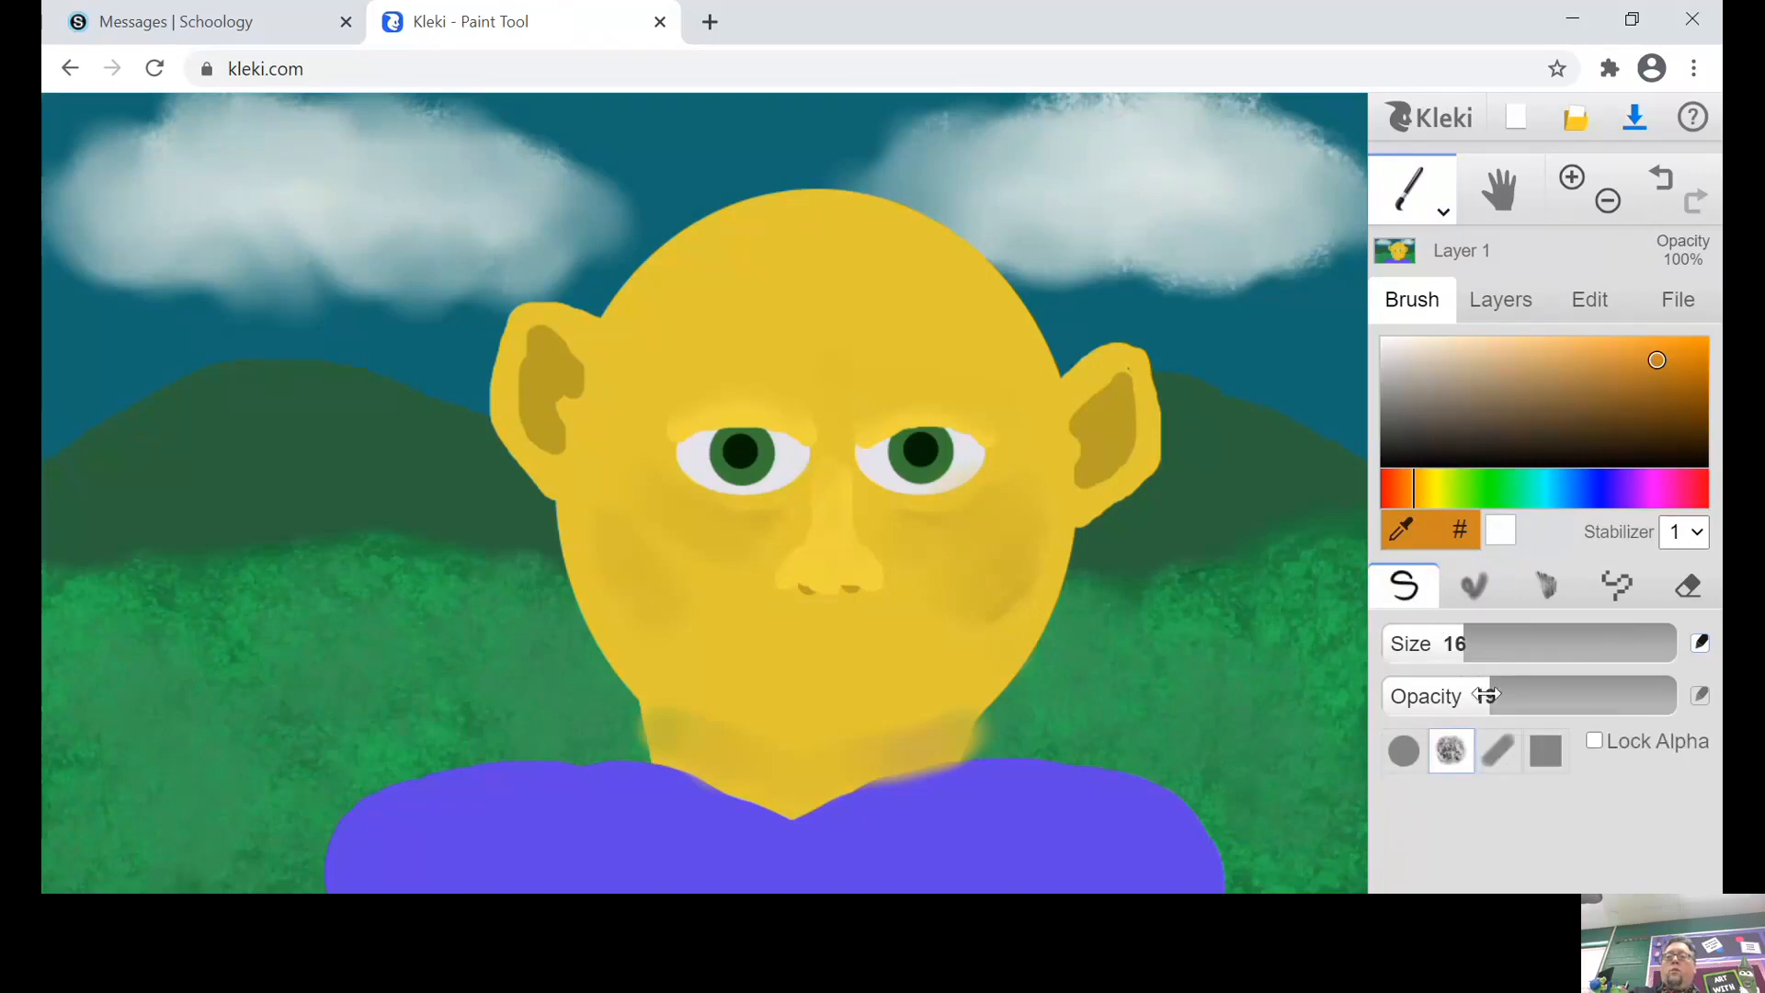
drag(1486, 695, 1616, 724)
mouse_move(1457, 643)
mouse_down()
mouse_move(1473, 644)
mouse_move(1455, 644)
mouse_up()
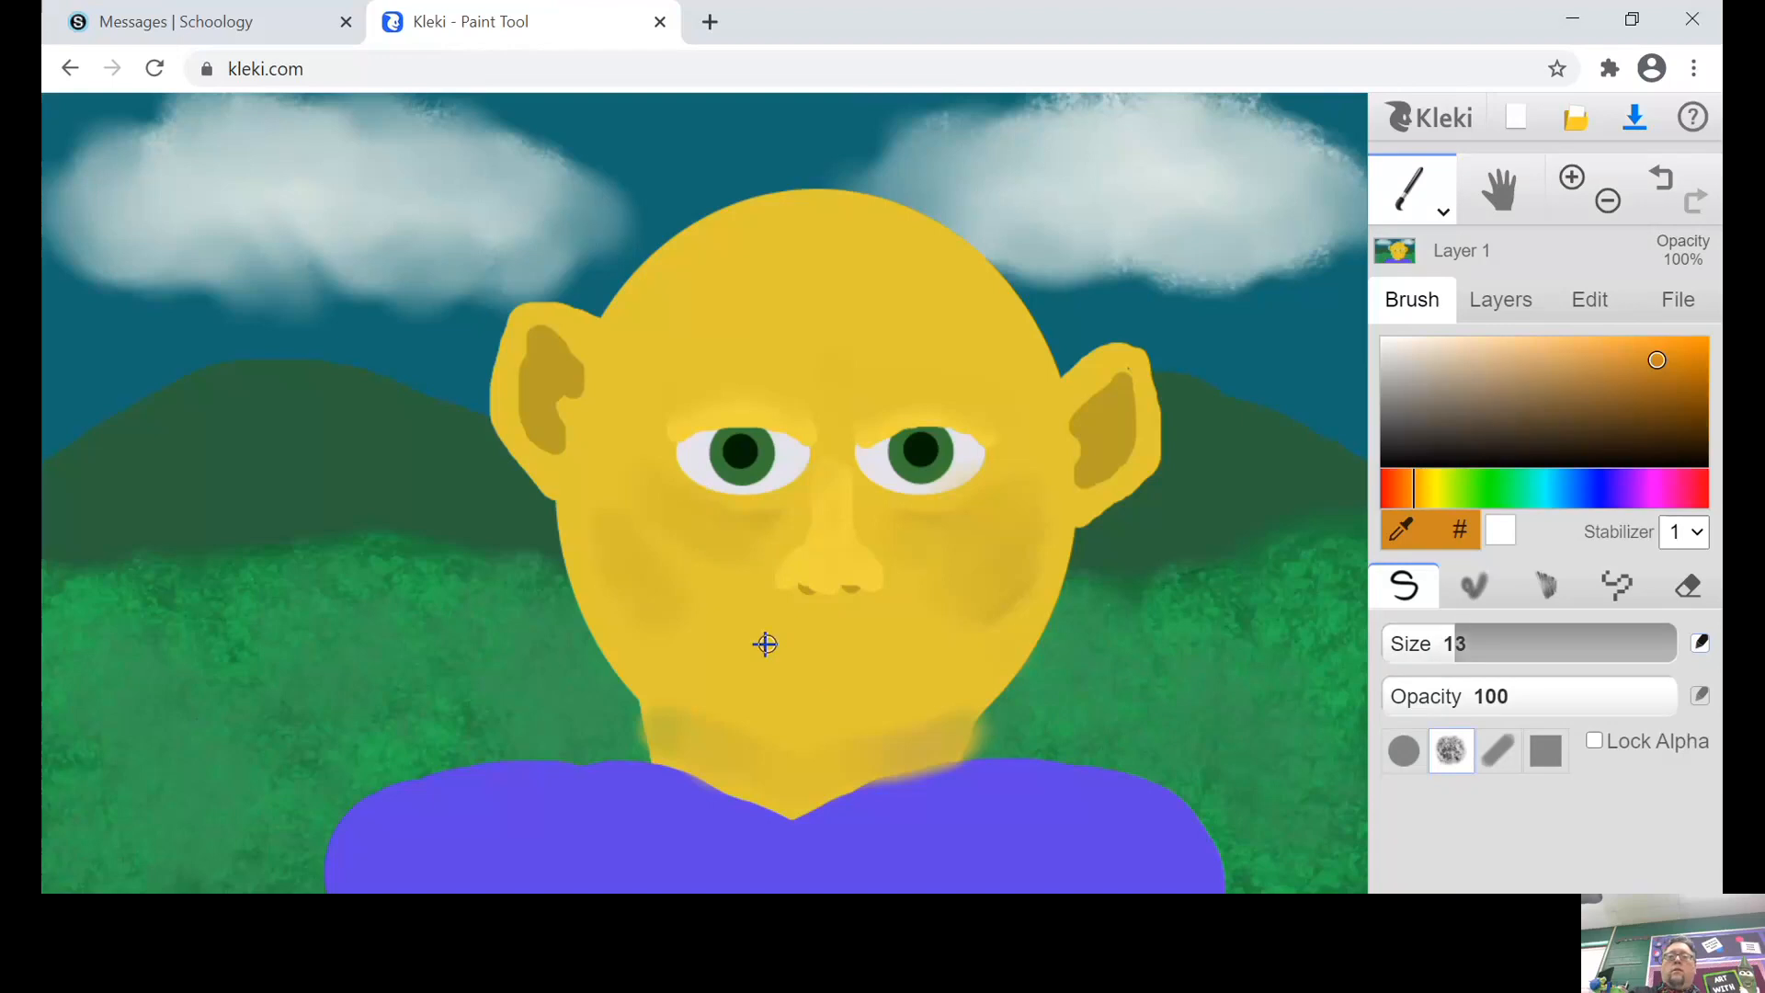
mouse_move(814, 631)
mouse_down()
mouse_move(898, 636)
mouse_move(753, 637)
mouse_move(801, 649)
mouse_up()
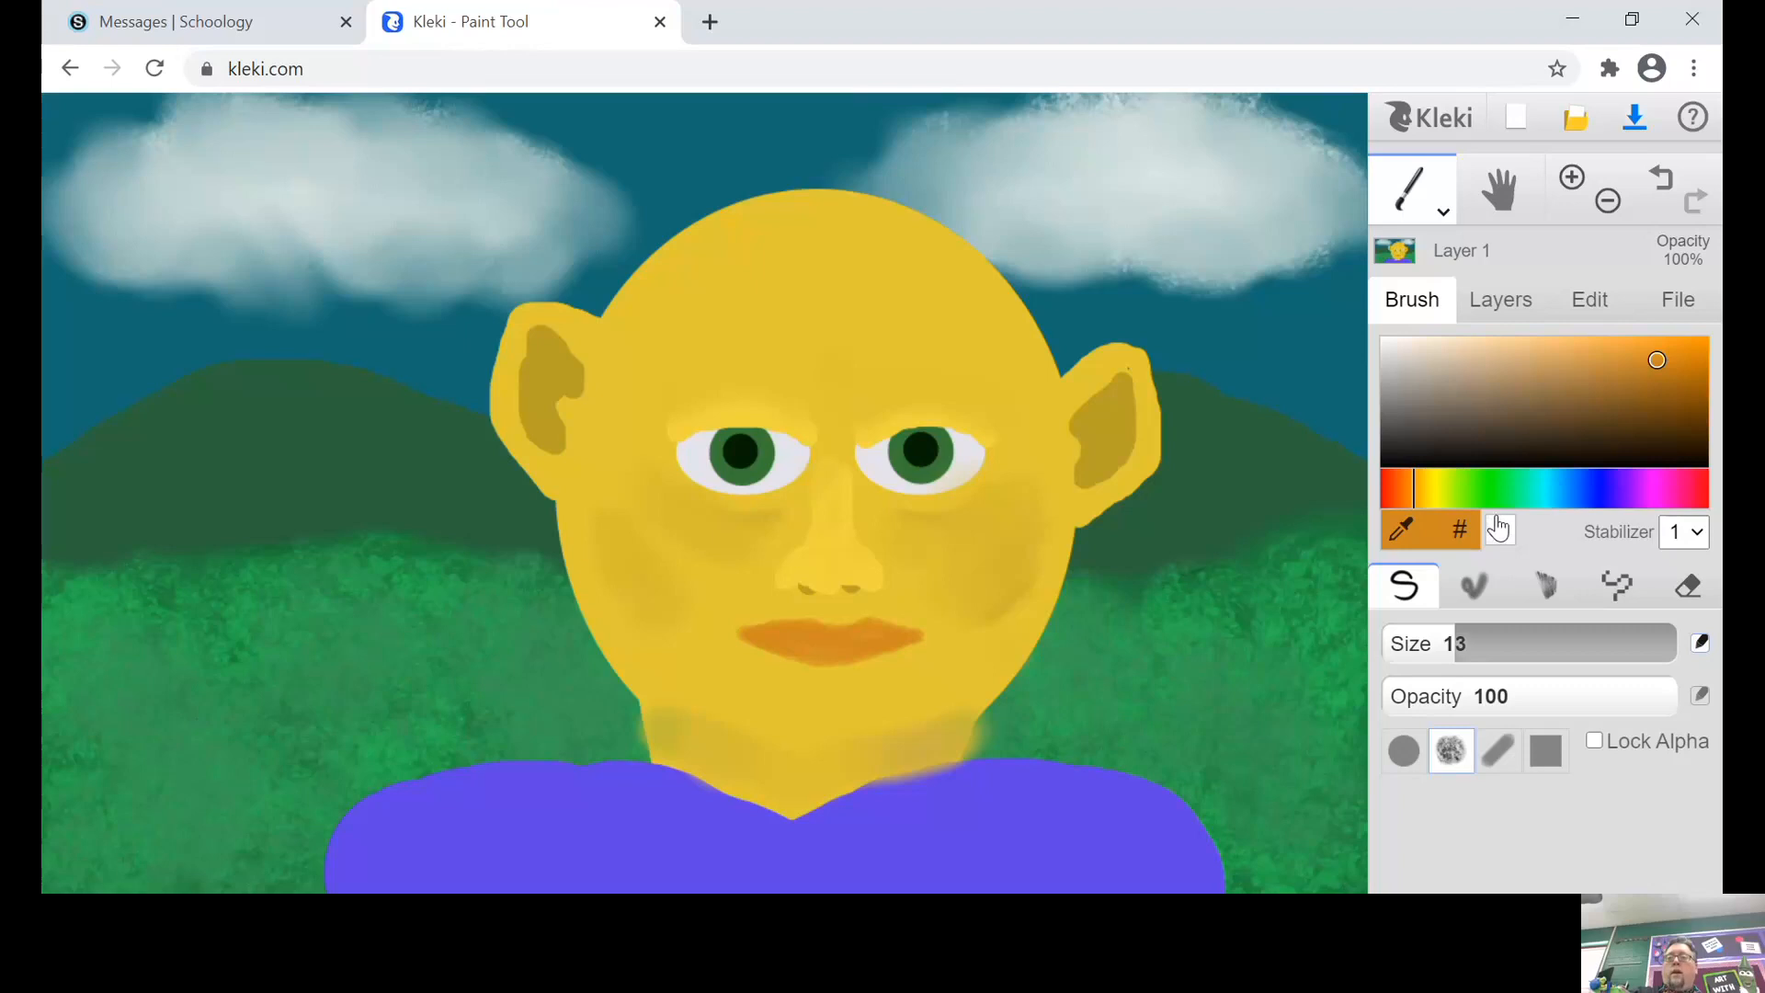
Step: Paint short blue hair across the top of the head with the textured pen tip at size 37
click(1598, 503)
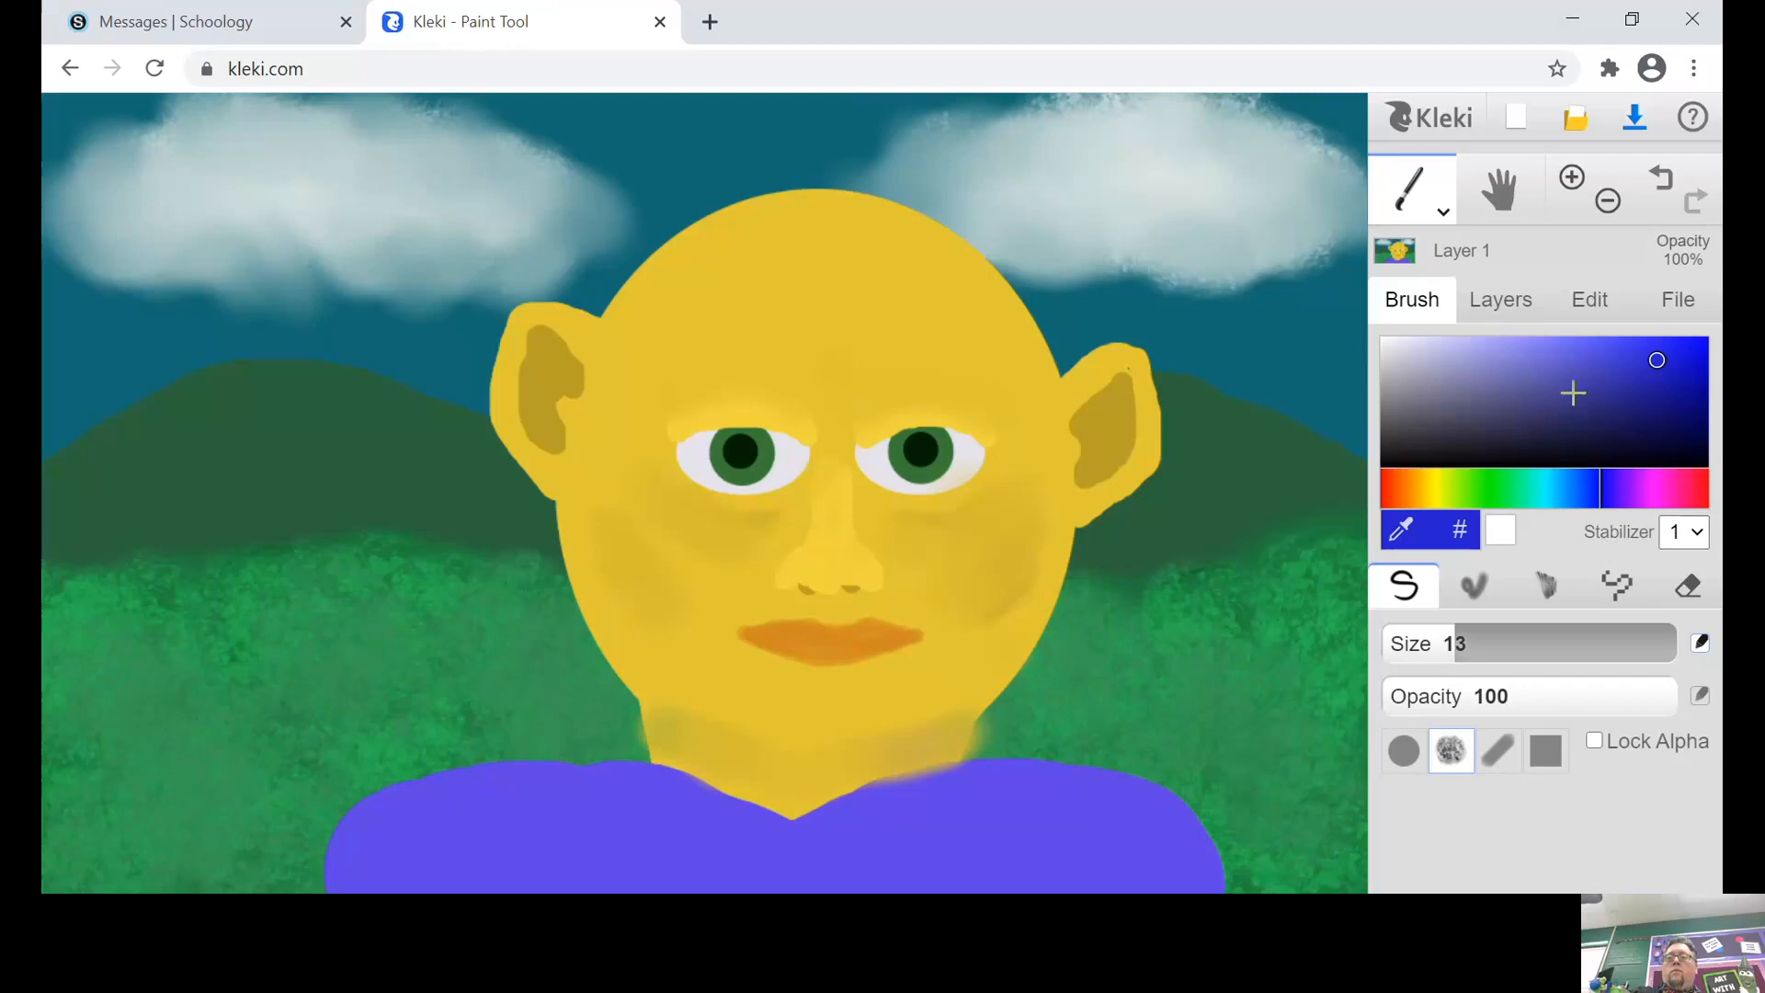
click(1576, 500)
click(1570, 500)
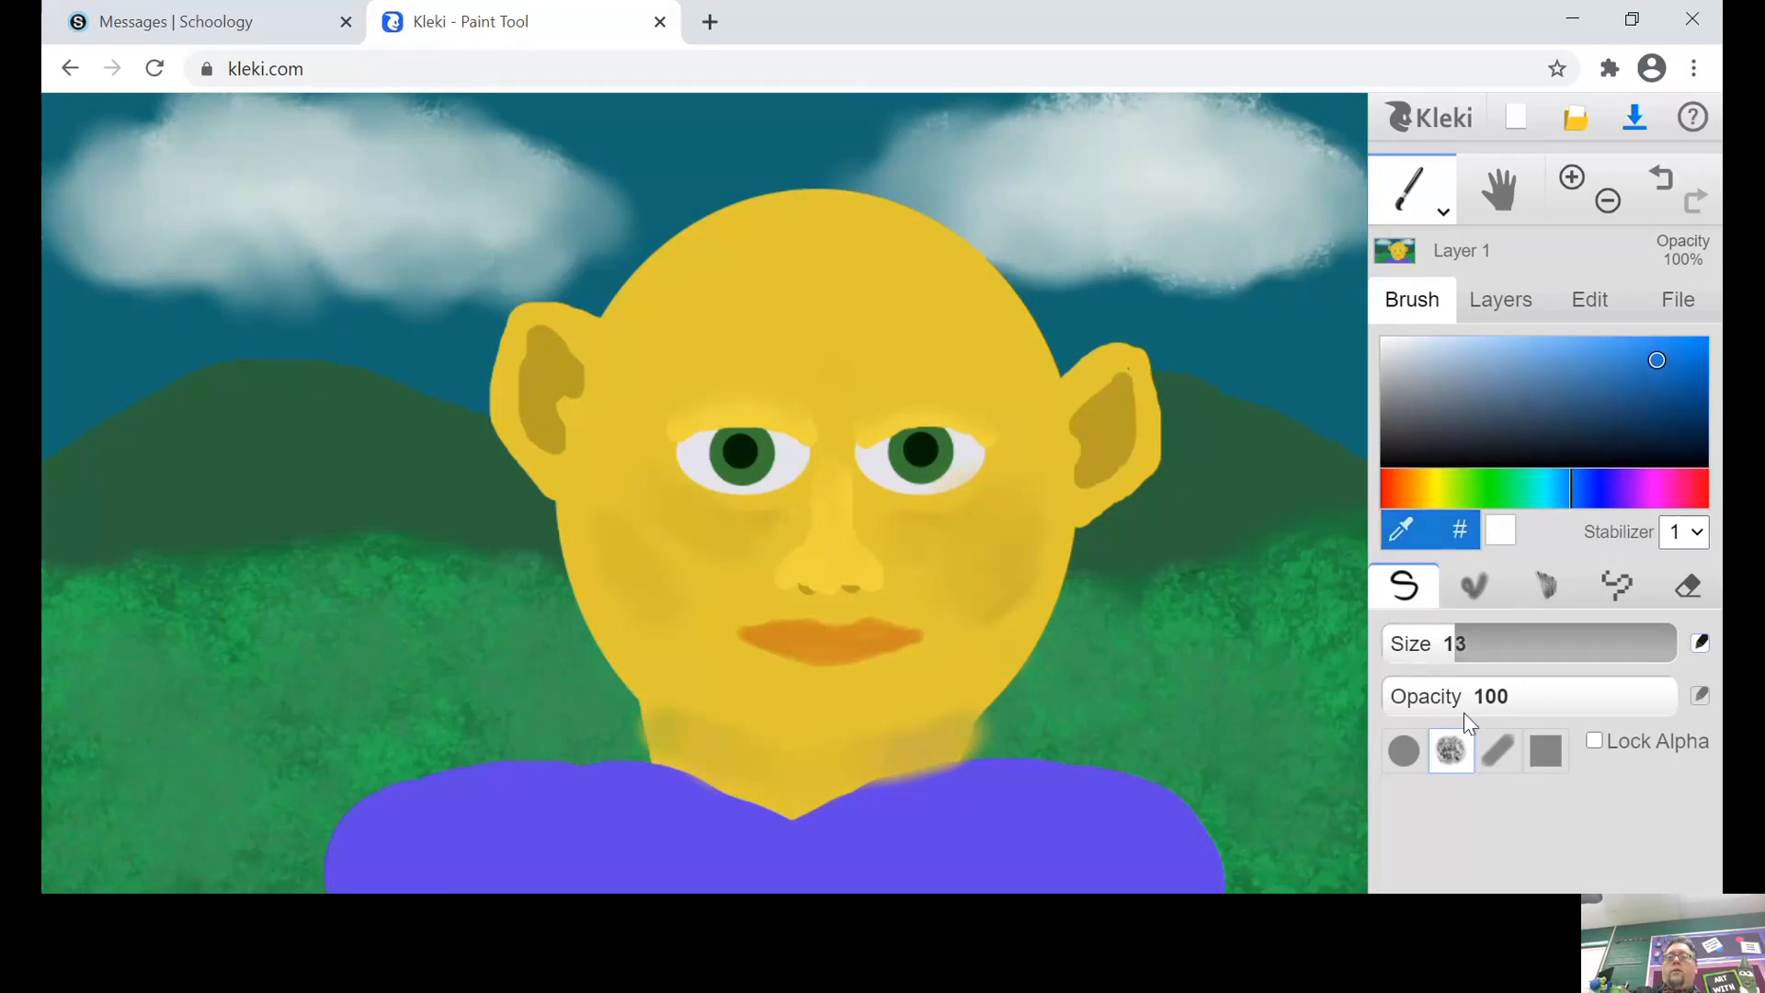
drag(1466, 644, 1507, 627)
click(689, 257)
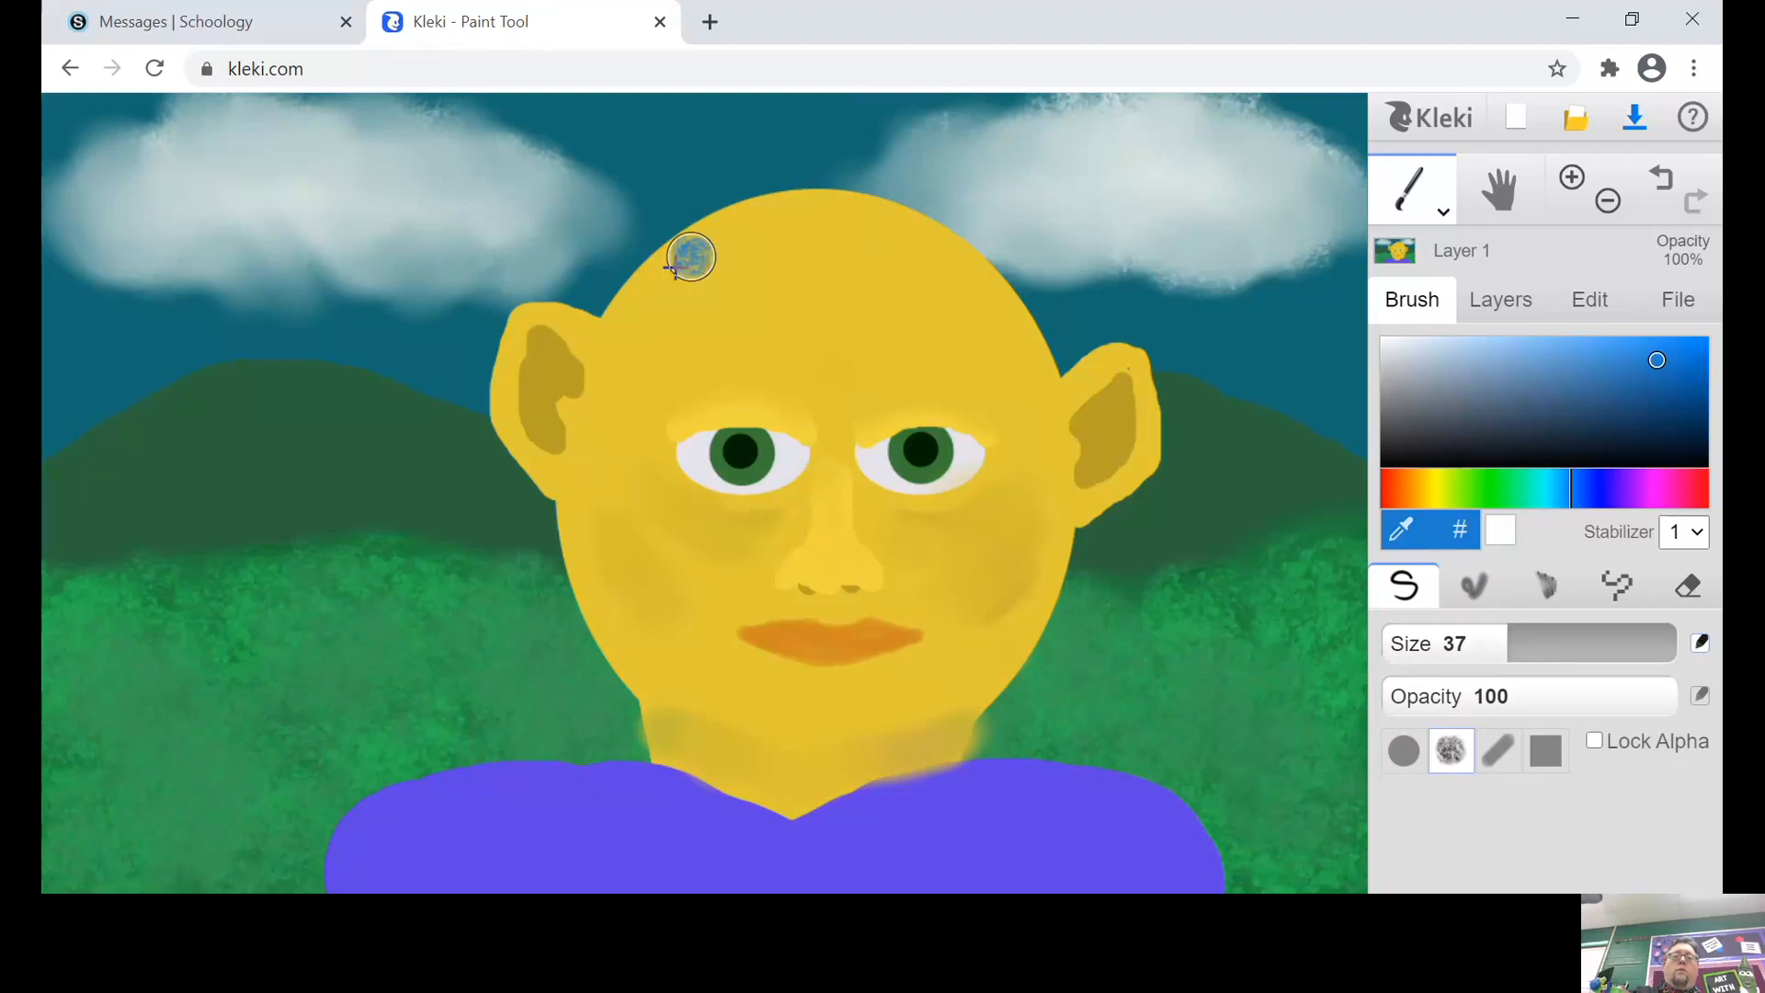
mouse_move(689, 257)
mouse_down()
mouse_move(607, 296)
mouse_move(649, 319)
mouse_move(661, 302)
mouse_move(636, 272)
mouse_move(706, 275)
mouse_move(685, 243)
mouse_move(658, 249)
mouse_move(713, 221)
mouse_move(756, 262)
mouse_move(768, 239)
mouse_move(747, 220)
mouse_move(763, 207)
mouse_move(802, 235)
mouse_move(801, 260)
mouse_move(836, 259)
mouse_move(816, 212)
mouse_move(858, 217)
mouse_move(865, 263)
mouse_move(920, 277)
mouse_move(929, 257)
mouse_move(890, 209)
mouse_move(952, 245)
mouse_move(953, 281)
mouse_move(1010, 316)
mouse_move(1044, 371)
mouse_move(998, 277)
mouse_move(927, 227)
mouse_move(760, 207)
mouse_move(657, 252)
mouse_move(648, 281)
mouse_move(809, 271)
mouse_move(832, 321)
mouse_move(887, 276)
mouse_move(923, 278)
mouse_move(862, 300)
mouse_up()
mouse_move(832, 340)
mouse_down()
mouse_move(804, 292)
mouse_move(651, 296)
mouse_move(800, 269)
mouse_move(881, 294)
mouse_move(860, 317)
mouse_move(873, 294)
mouse_move(924, 294)
mouse_move(1020, 340)
mouse_up()
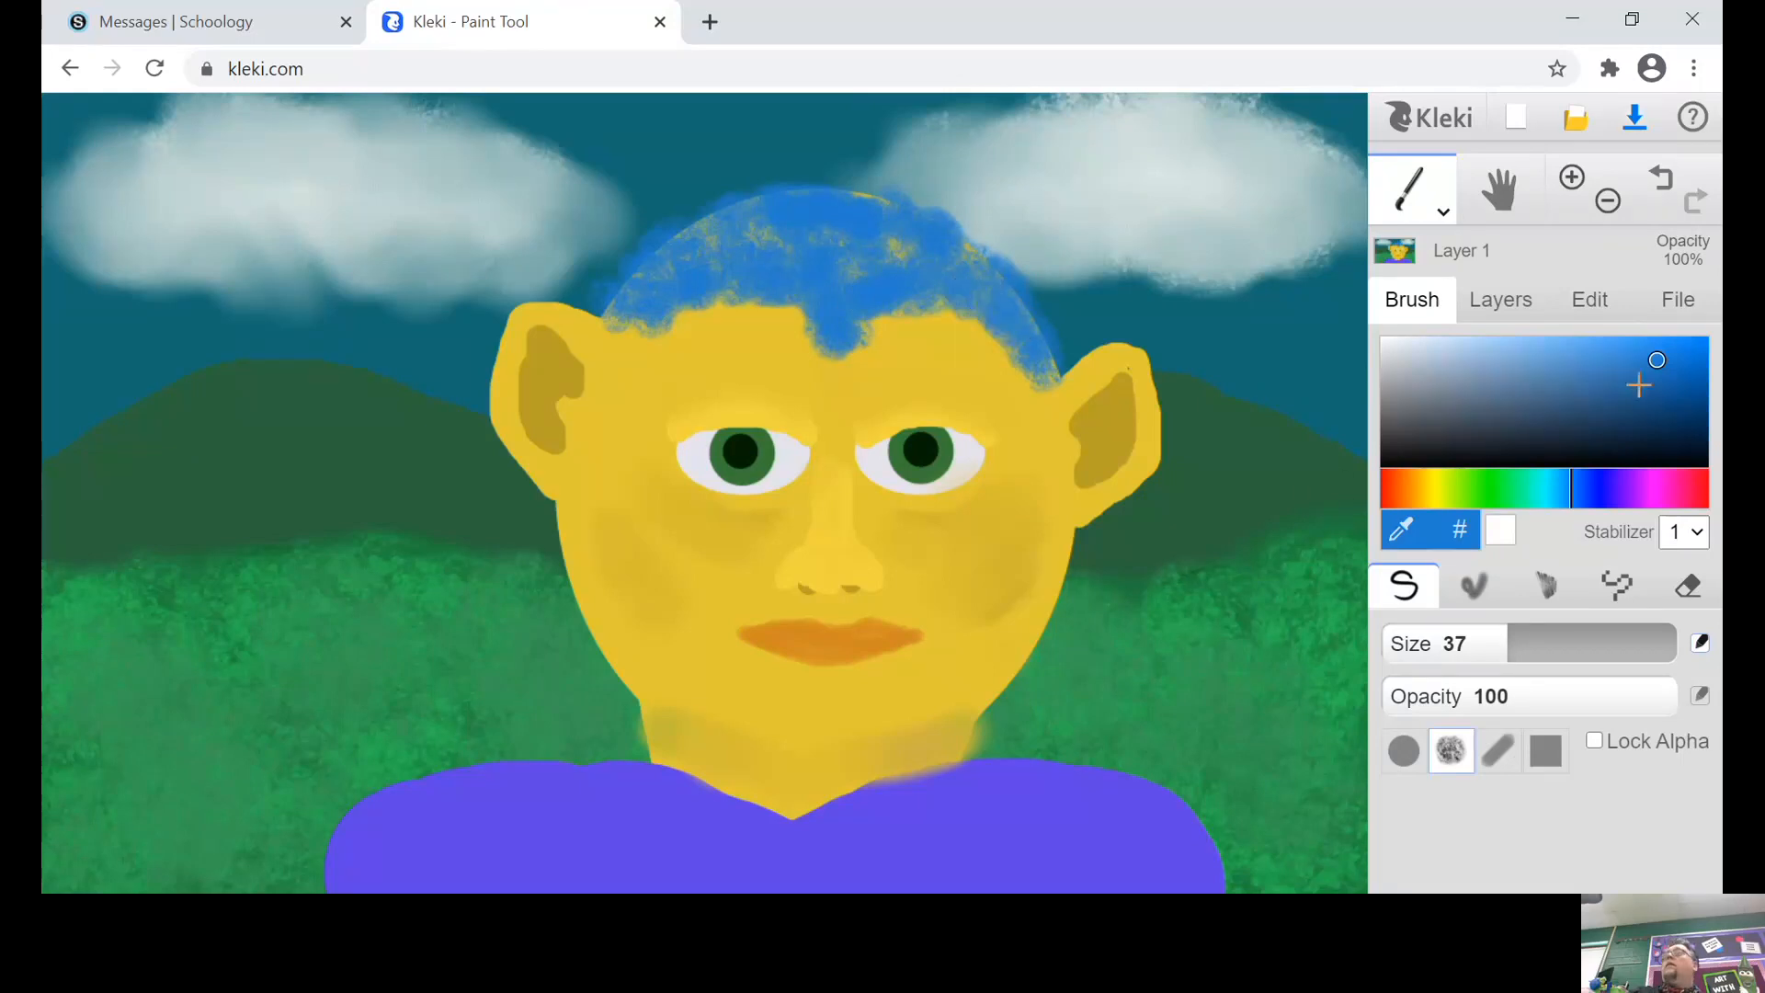
Step: Layer a slightly lighter blue and a greyer blue over the hair to give it tonal variation
click(1610, 367)
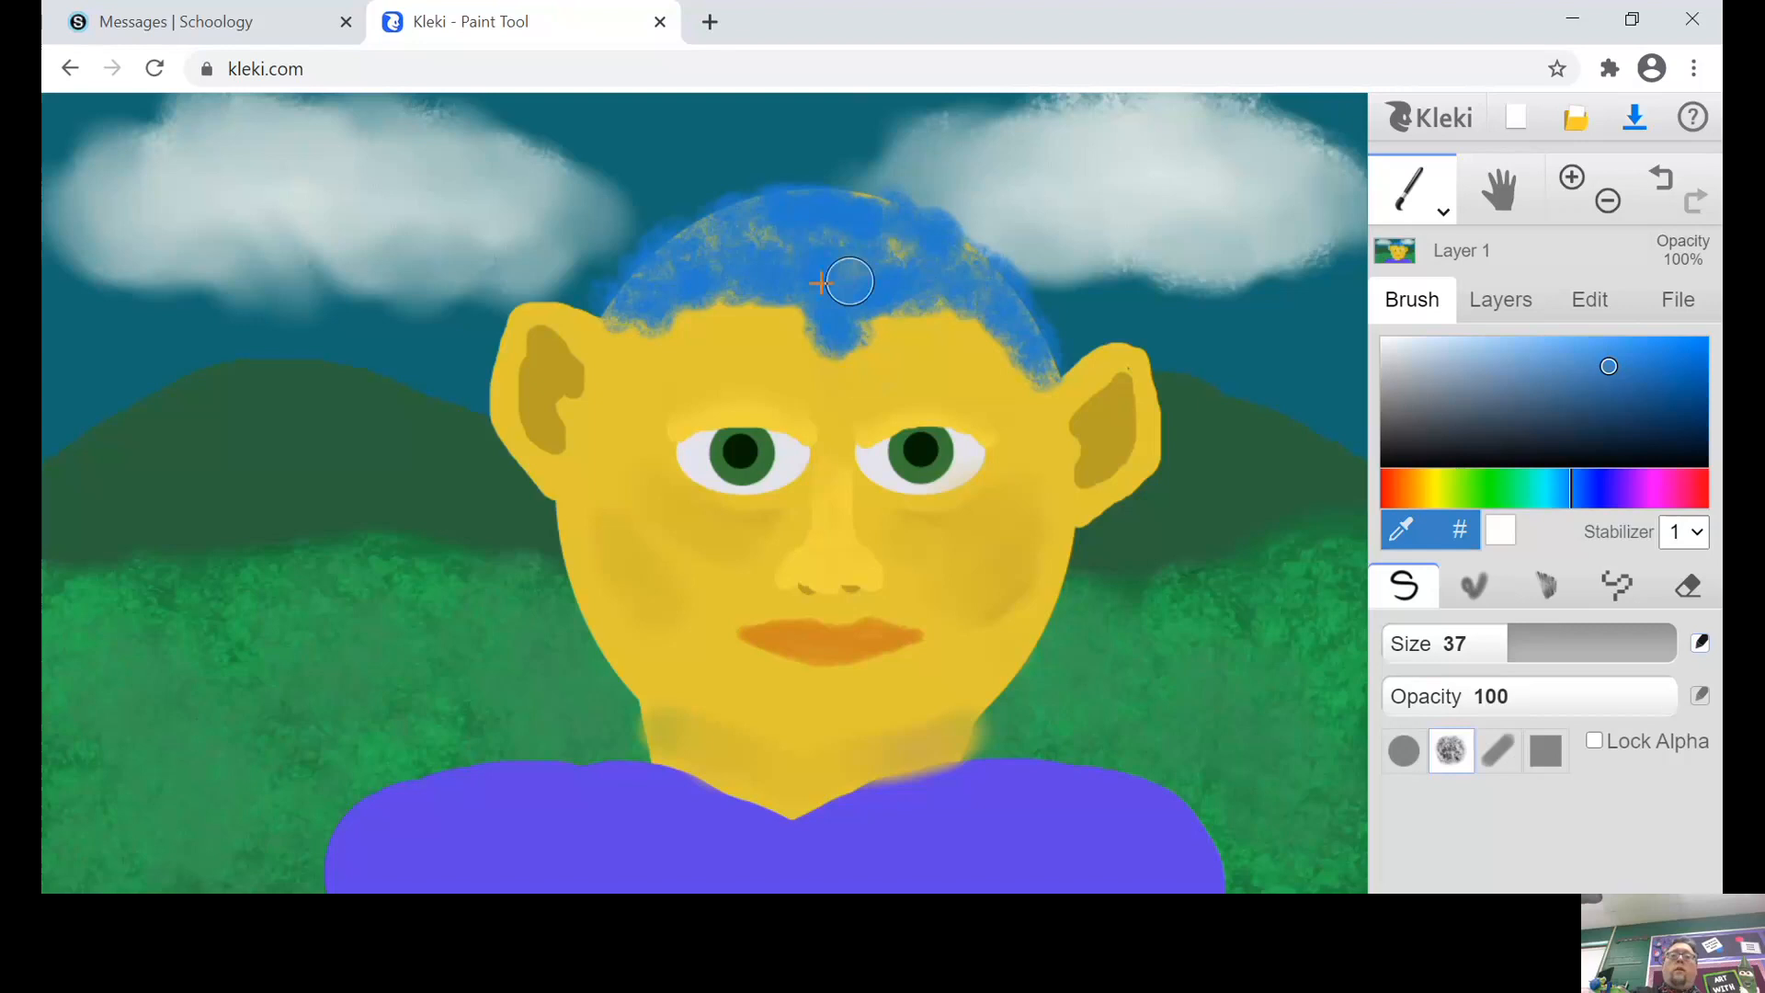
mouse_move(742, 265)
mouse_down()
mouse_move(668, 266)
mouse_move(705, 253)
mouse_move(691, 229)
mouse_move(769, 237)
mouse_move(764, 206)
mouse_move(803, 203)
mouse_move(878, 219)
mouse_move(900, 255)
mouse_move(855, 248)
mouse_move(844, 221)
mouse_move(864, 194)
mouse_move(984, 267)
mouse_move(910, 211)
mouse_move(966, 255)
mouse_move(929, 288)
mouse_move(949, 292)
mouse_move(849, 337)
mouse_move(889, 318)
mouse_move(840, 294)
mouse_move(810, 302)
mouse_move(809, 331)
mouse_move(771, 300)
mouse_move(822, 335)
mouse_move(719, 295)
mouse_move(769, 282)
mouse_up()
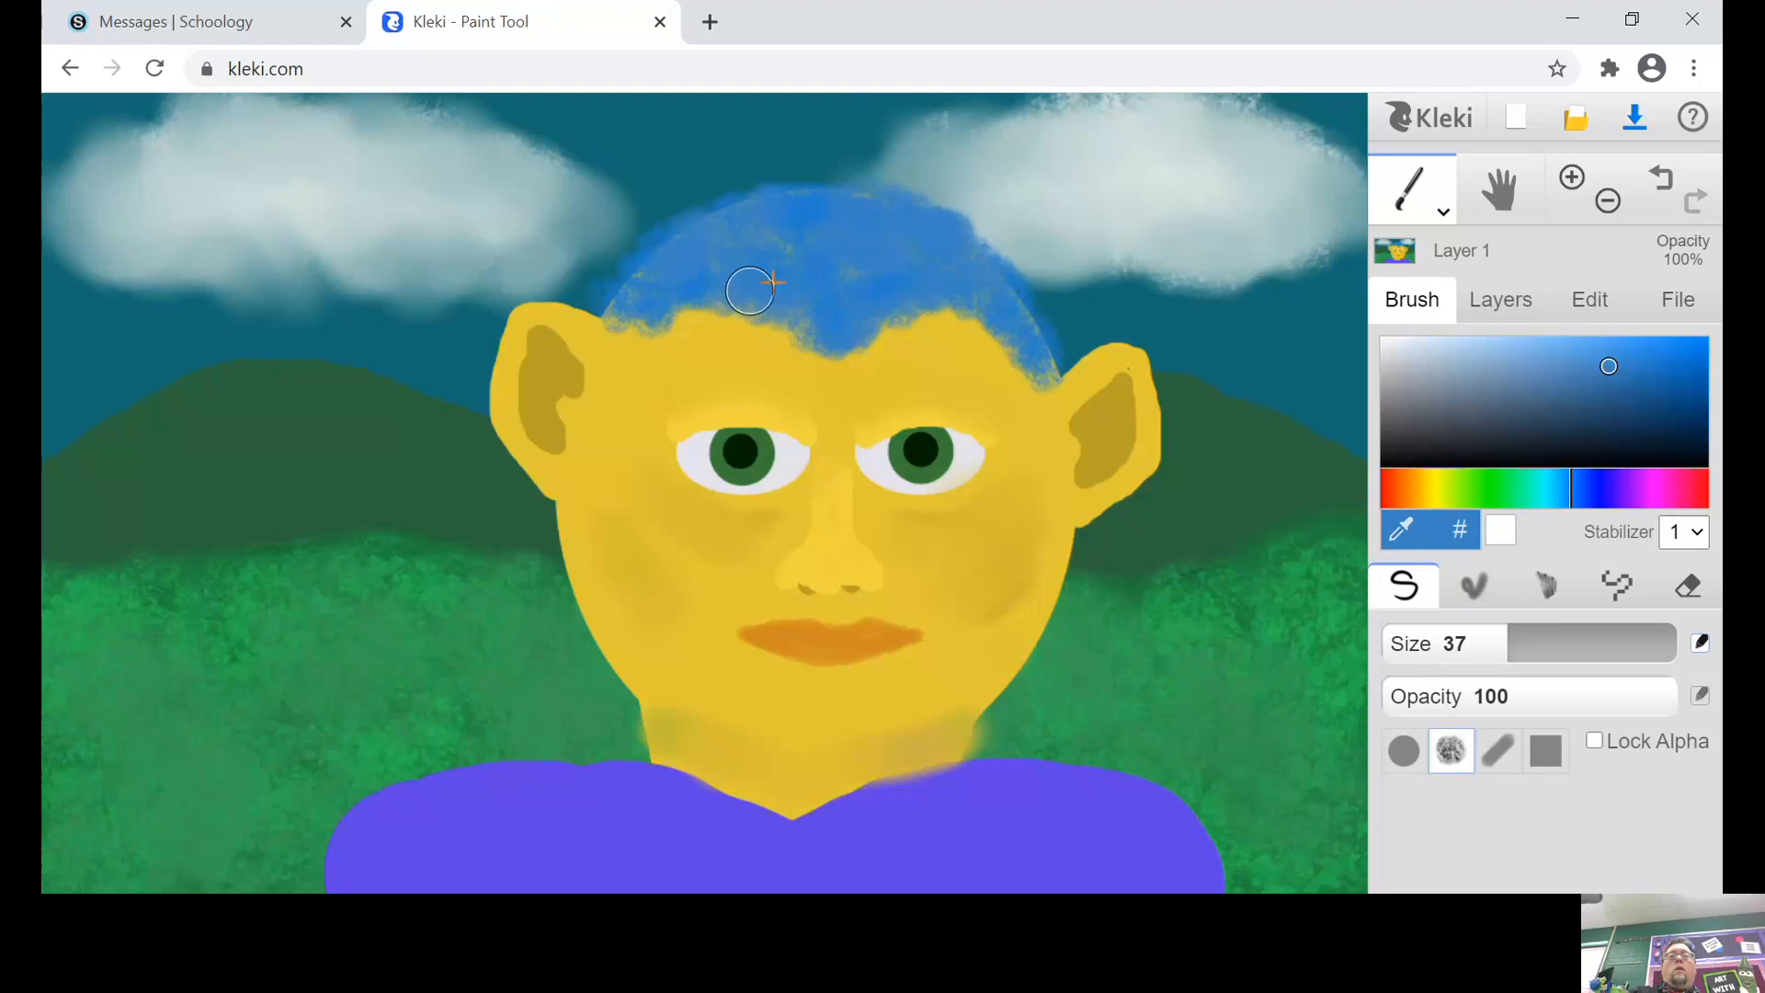
click(1549, 388)
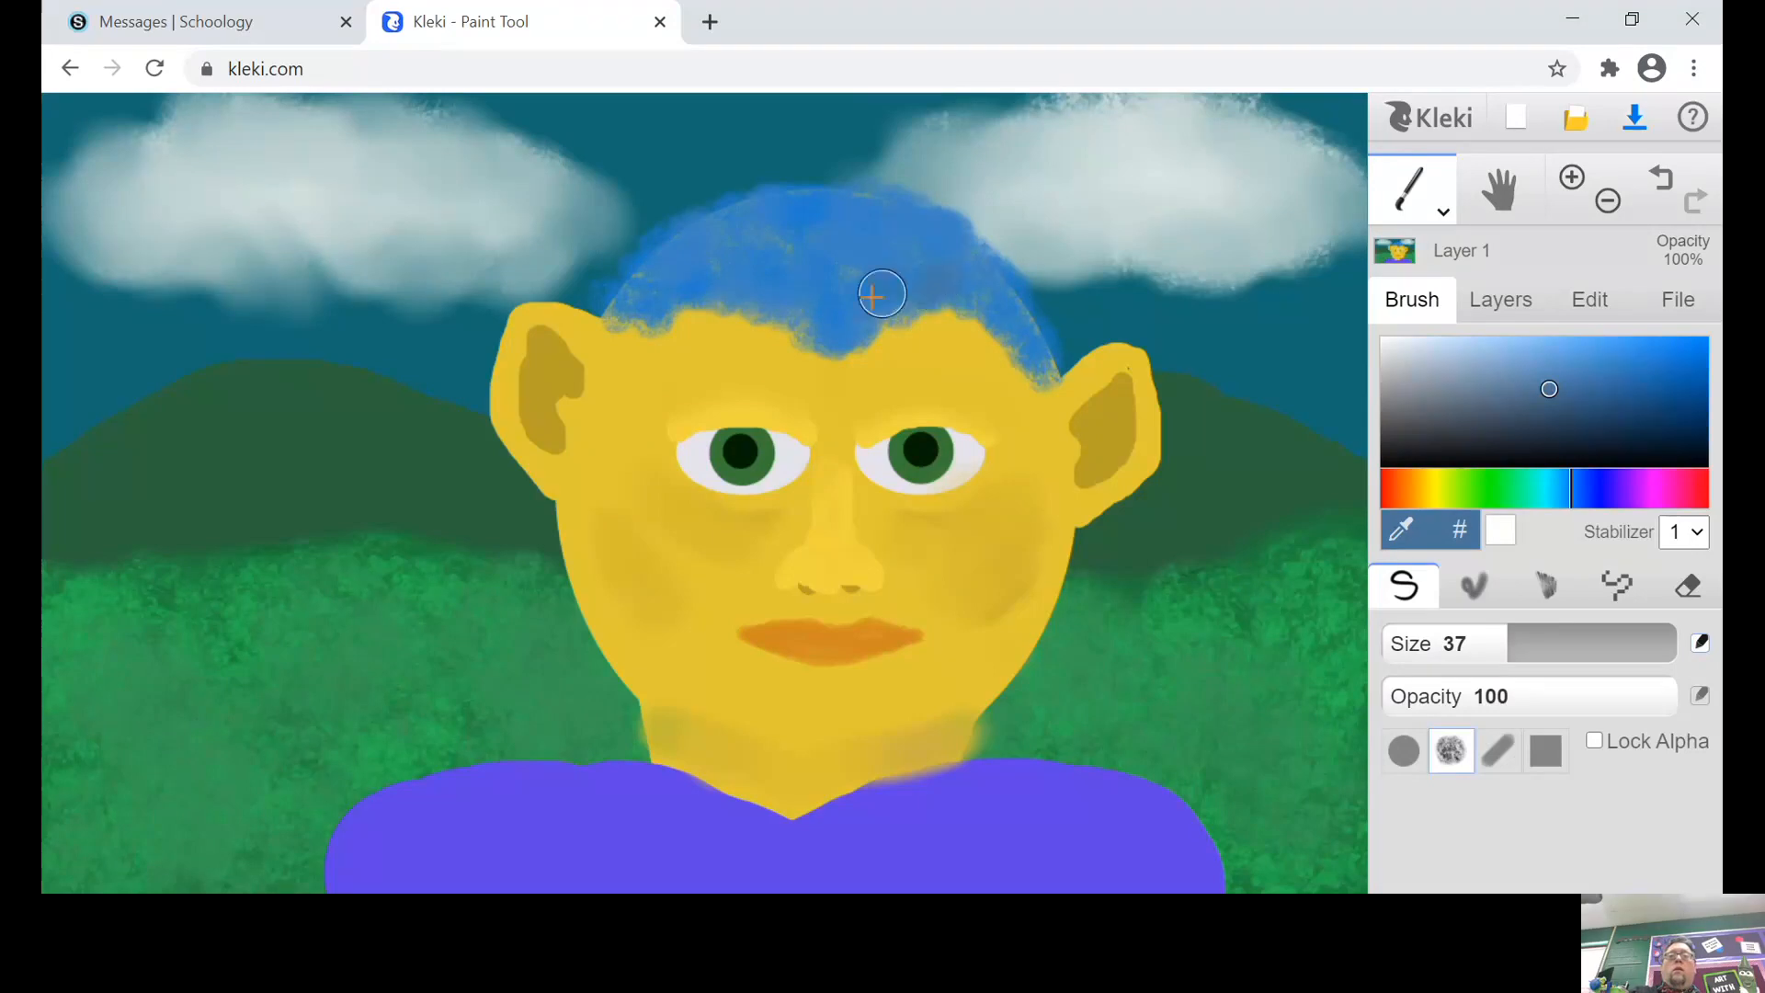
mouse_move(844, 323)
mouse_down()
mouse_move(919, 296)
mouse_move(1011, 339)
mouse_move(960, 262)
mouse_move(857, 265)
mouse_move(817, 301)
mouse_move(666, 291)
mouse_move(746, 253)
mouse_move(835, 284)
mouse_move(956, 236)
mouse_move(952, 218)
mouse_move(904, 216)
mouse_move(988, 262)
mouse_up()
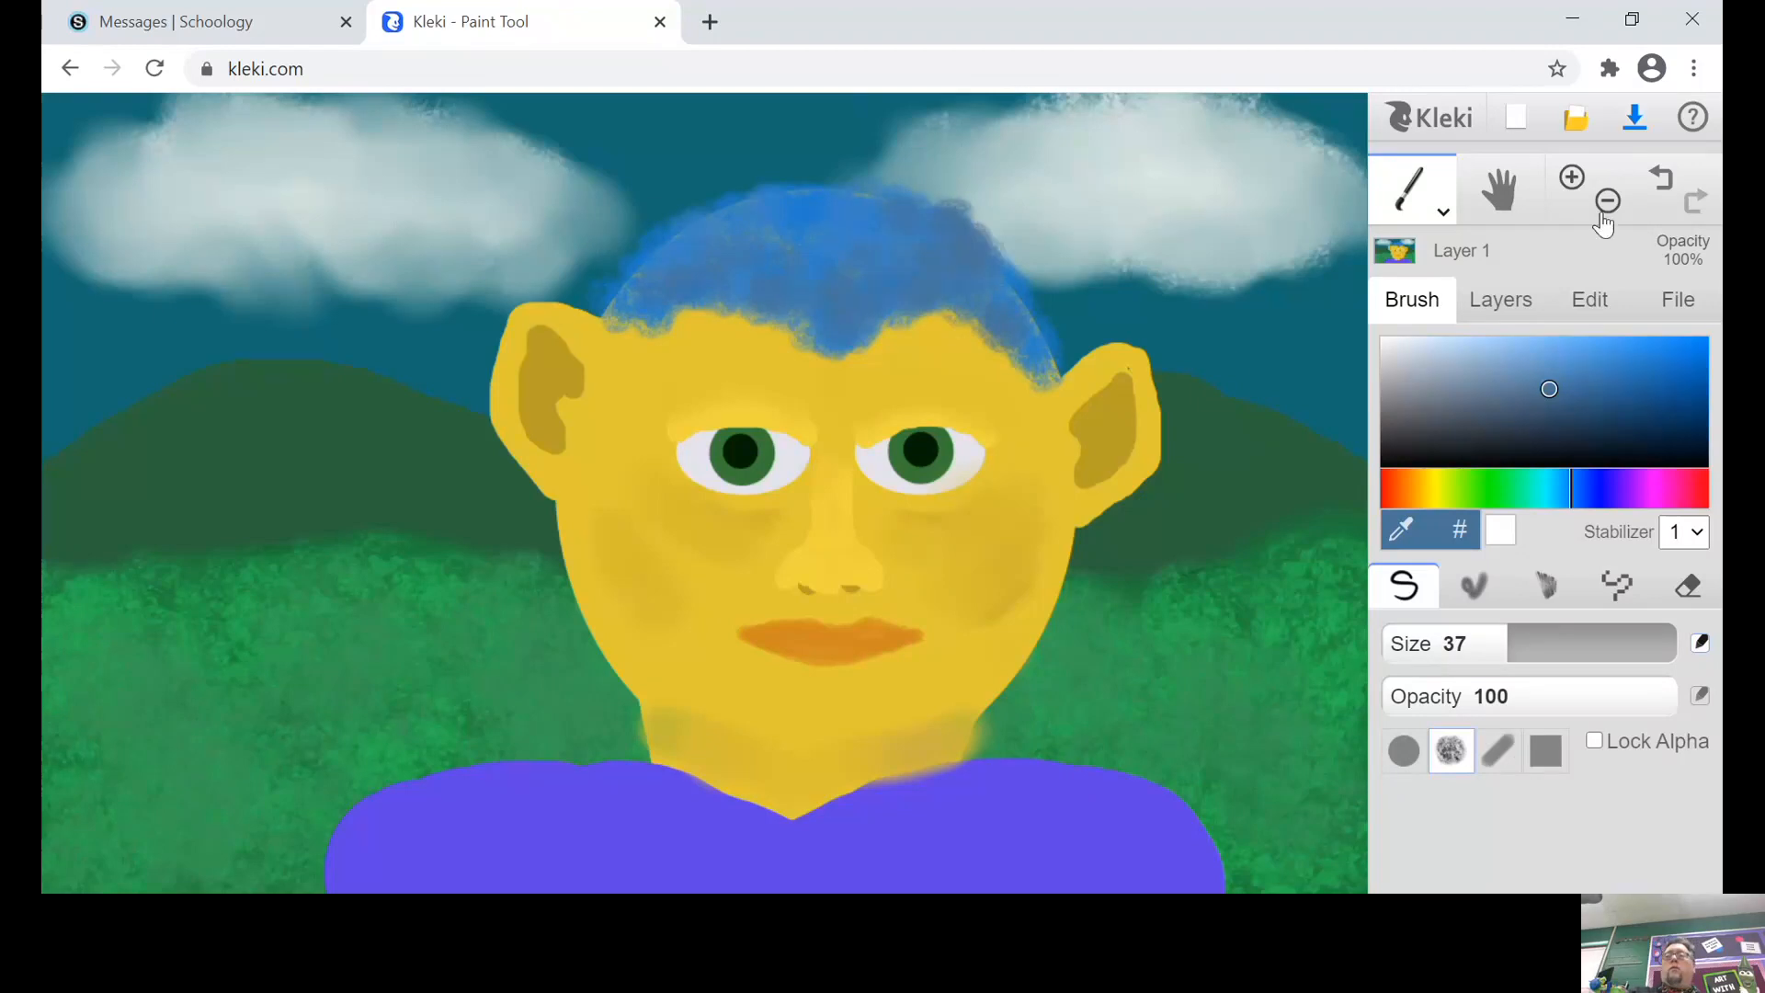
Step: Undo the most recent grey-blue strokes on the hair
click(1651, 188)
click(1652, 189)
click(1653, 190)
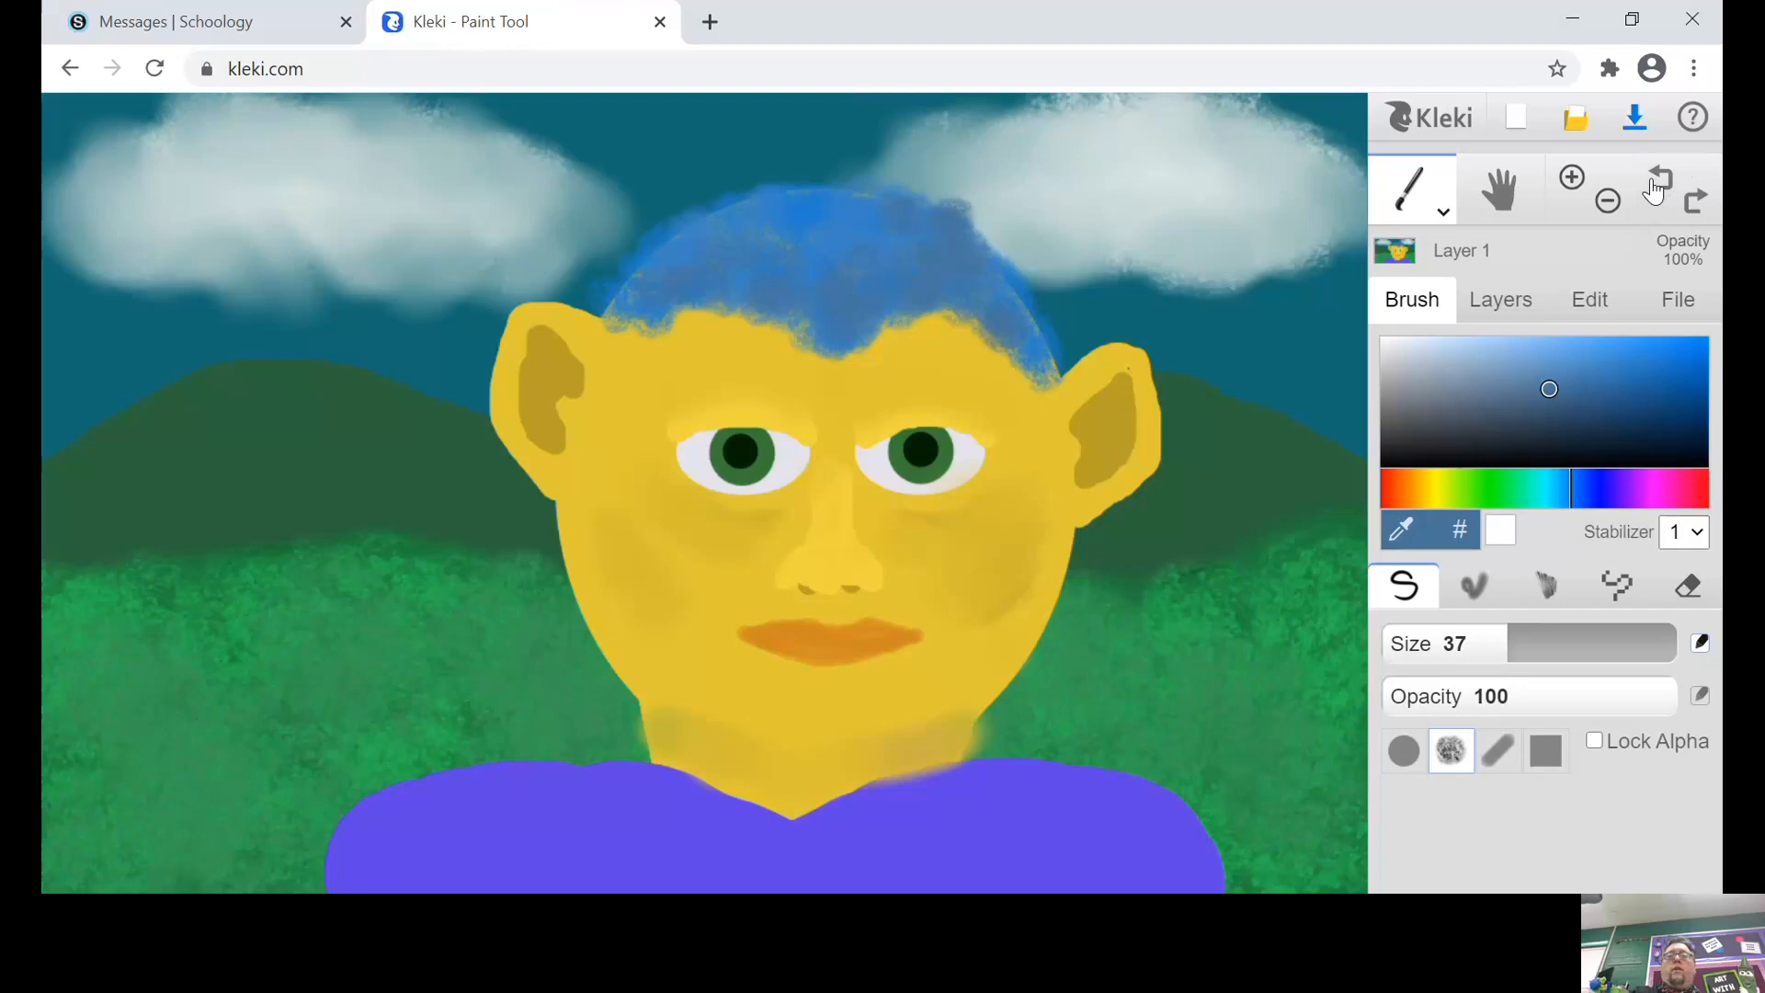
click(1654, 190)
click(1654, 190)
click(1653, 190)
click(1653, 190)
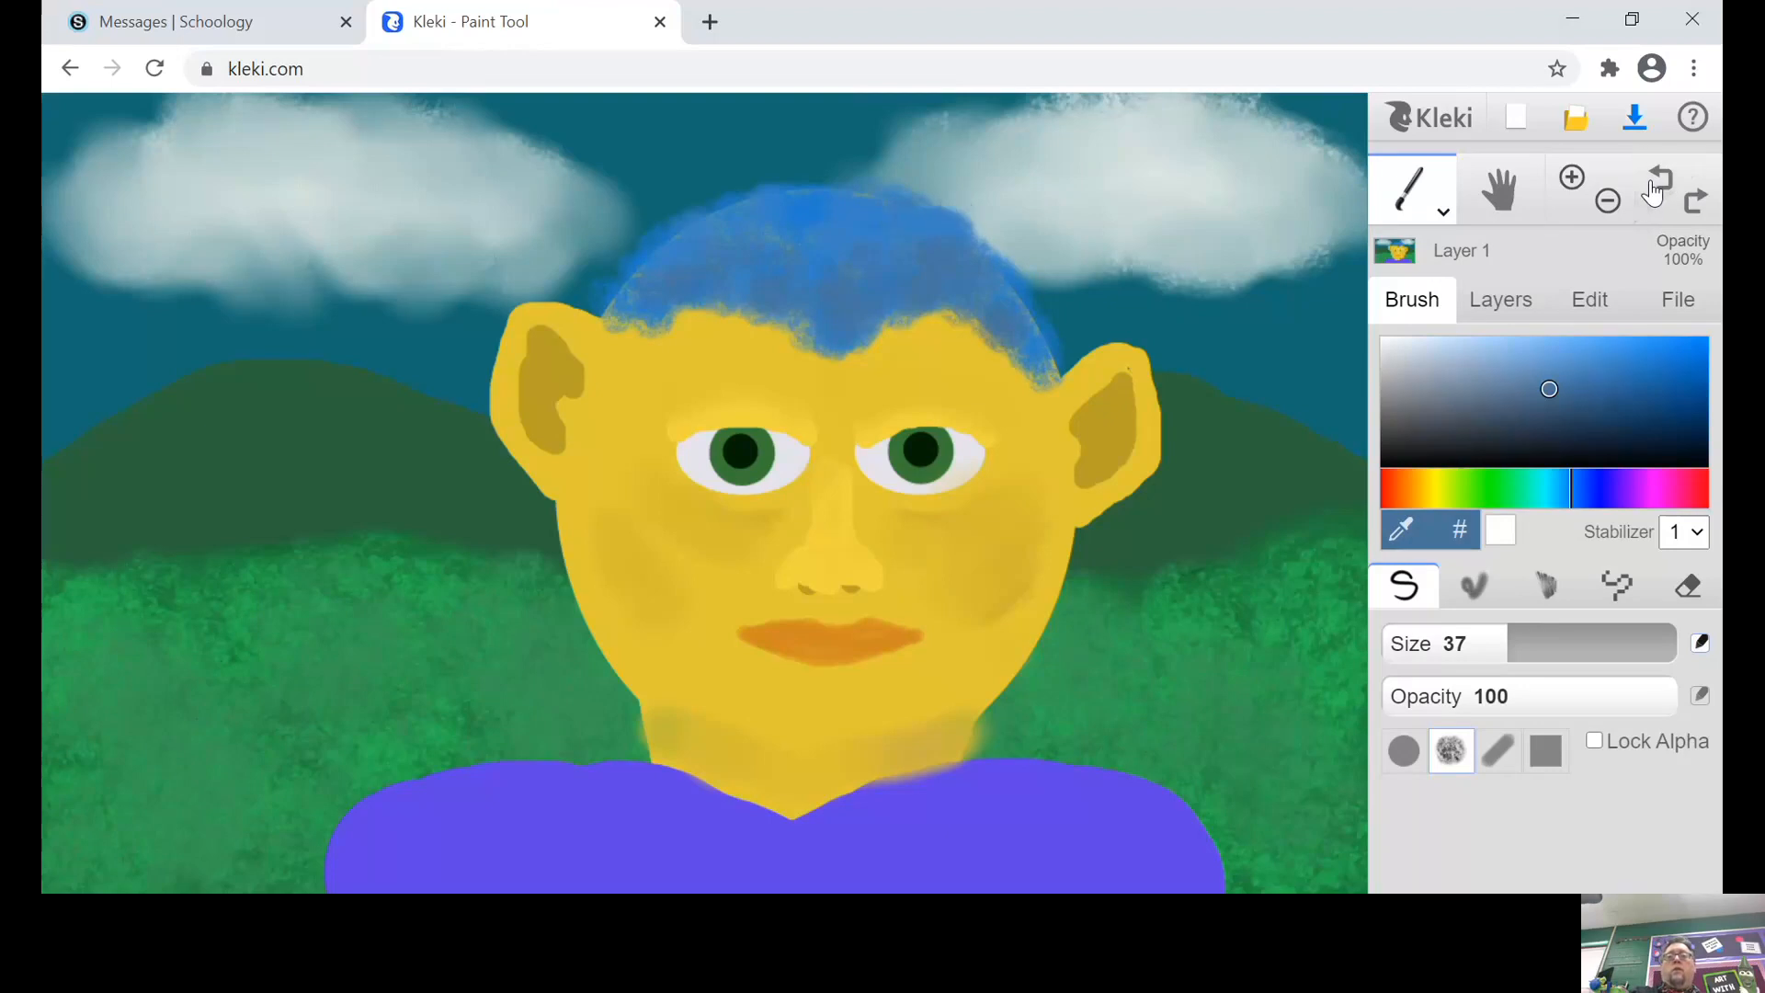
Step: Paint more grey-blue texture over the crown and along the hairline above the ear
click(904, 240)
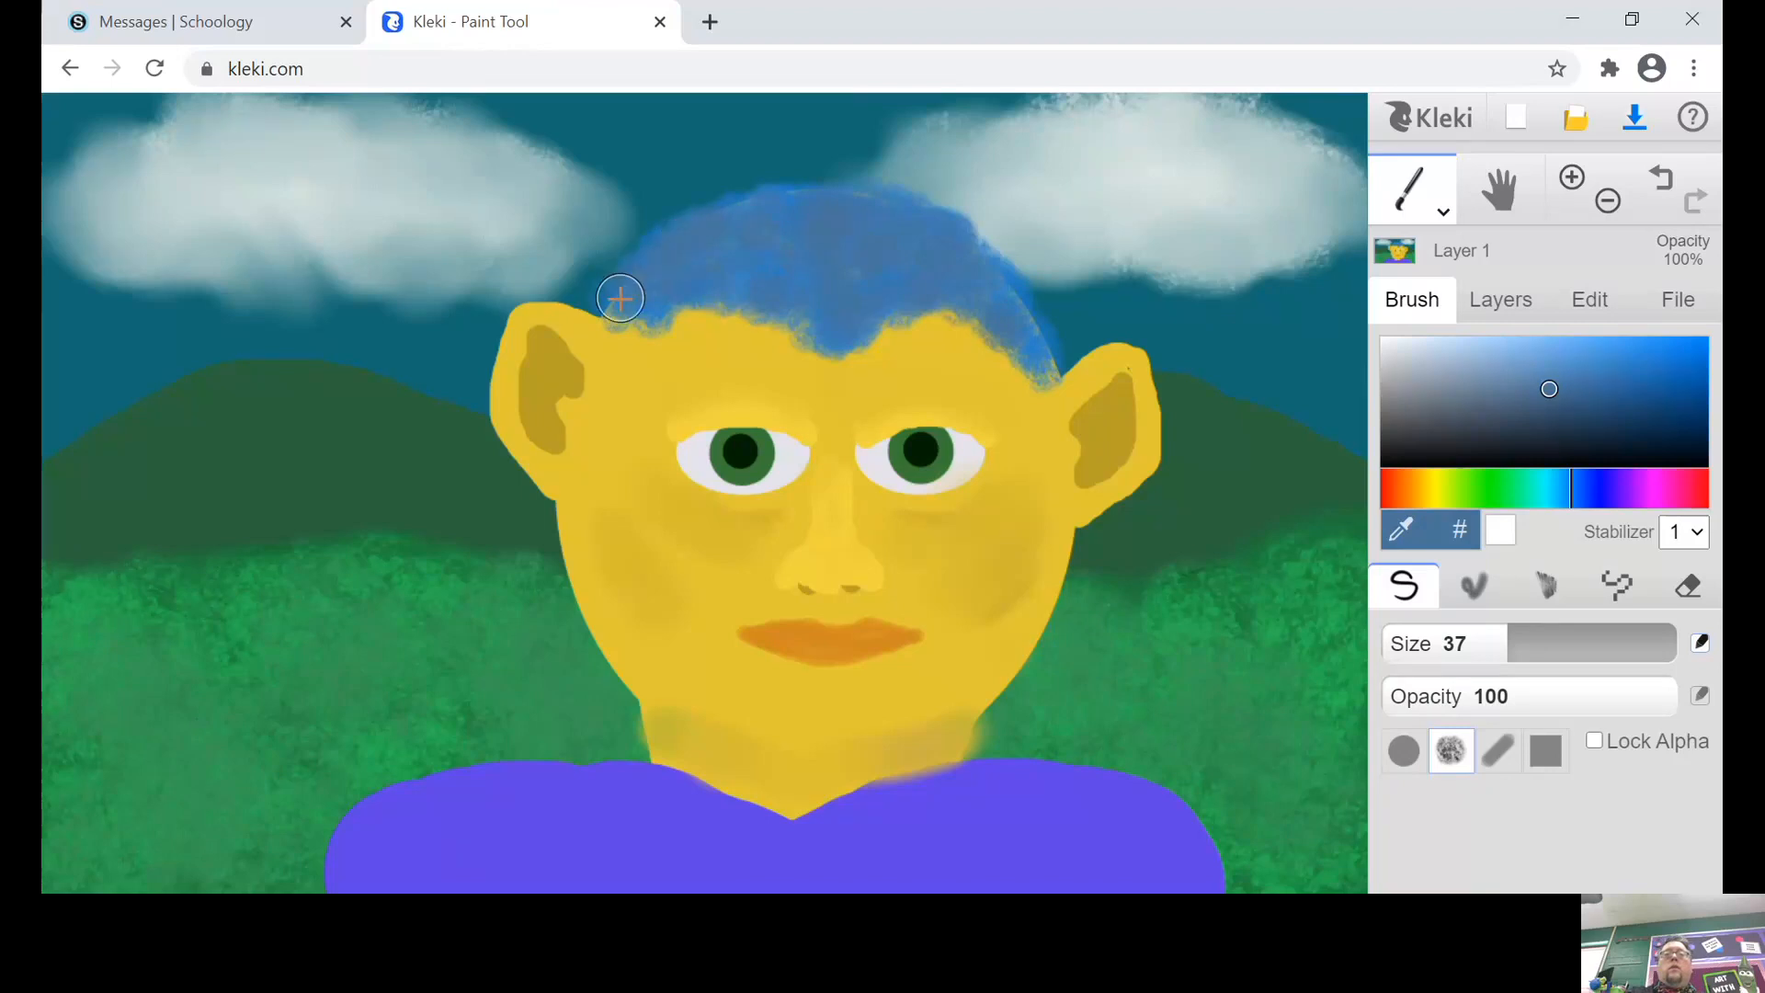
mouse_move(620, 298)
mouse_down()
mouse_move(679, 322)
mouse_move(709, 304)
mouse_move(680, 318)
mouse_up()
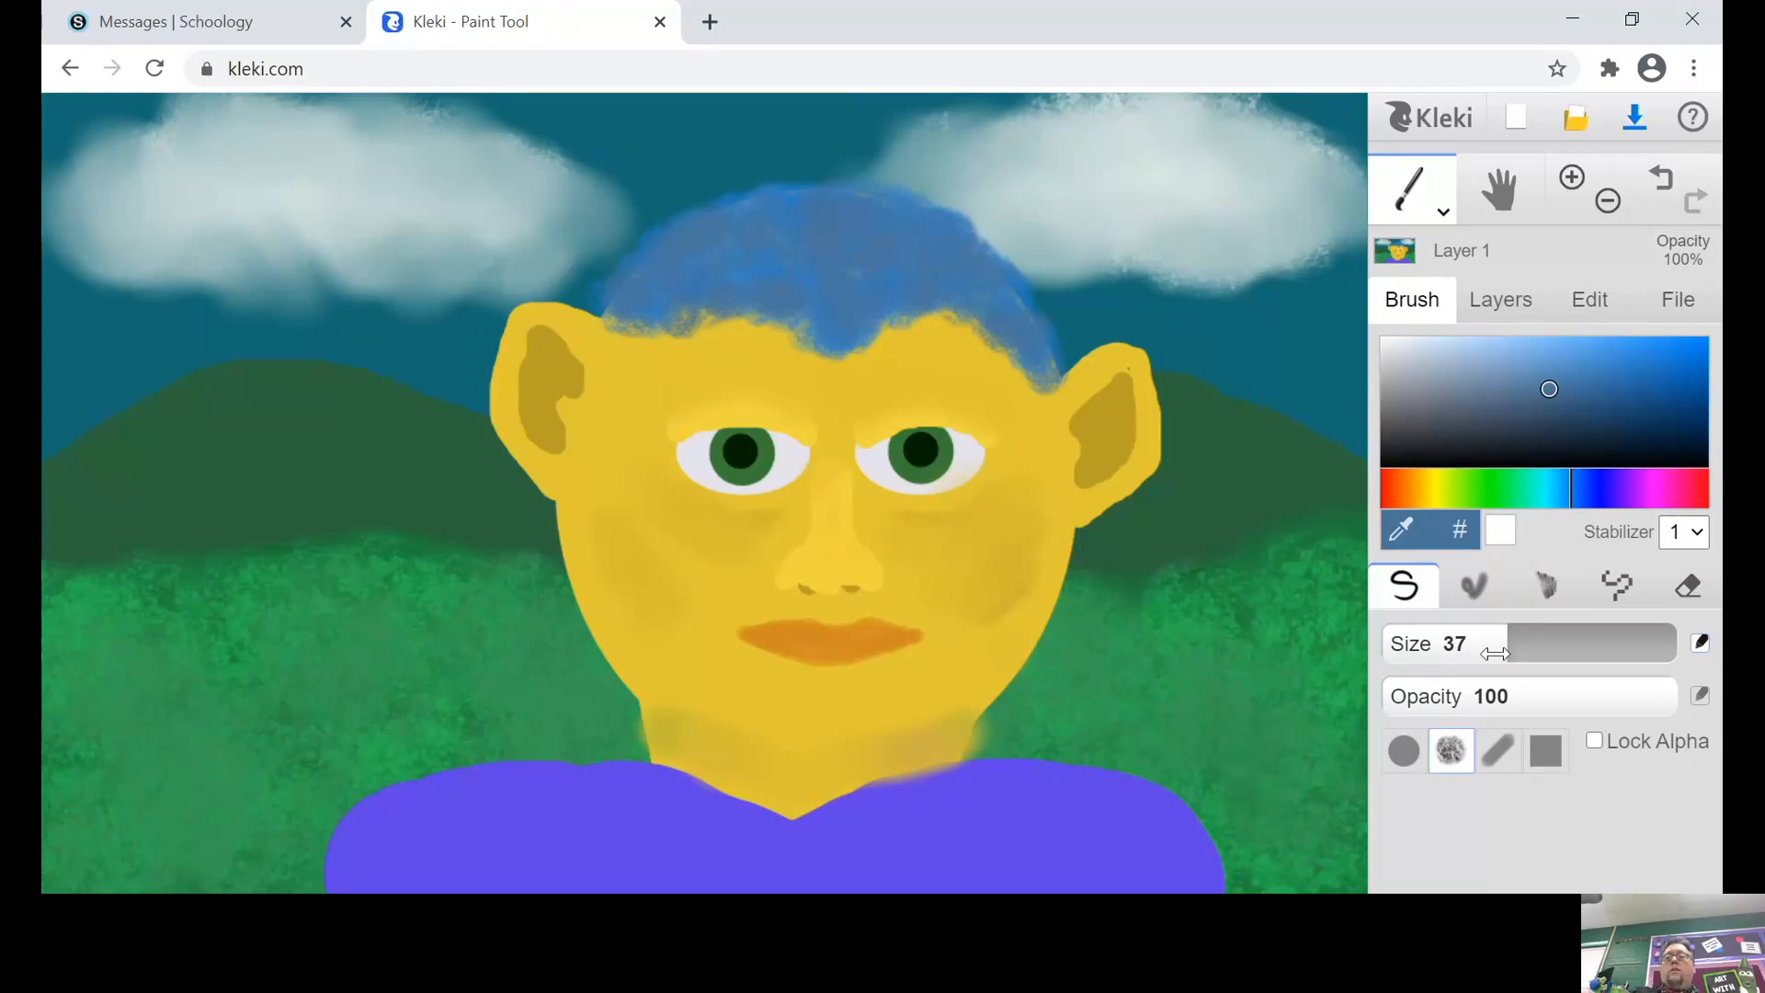
Step: Paint a thin arched grey-blue eyebrow over each eye at size 6.1 and thicken both at size 11
drag(1503, 648, 1430, 648)
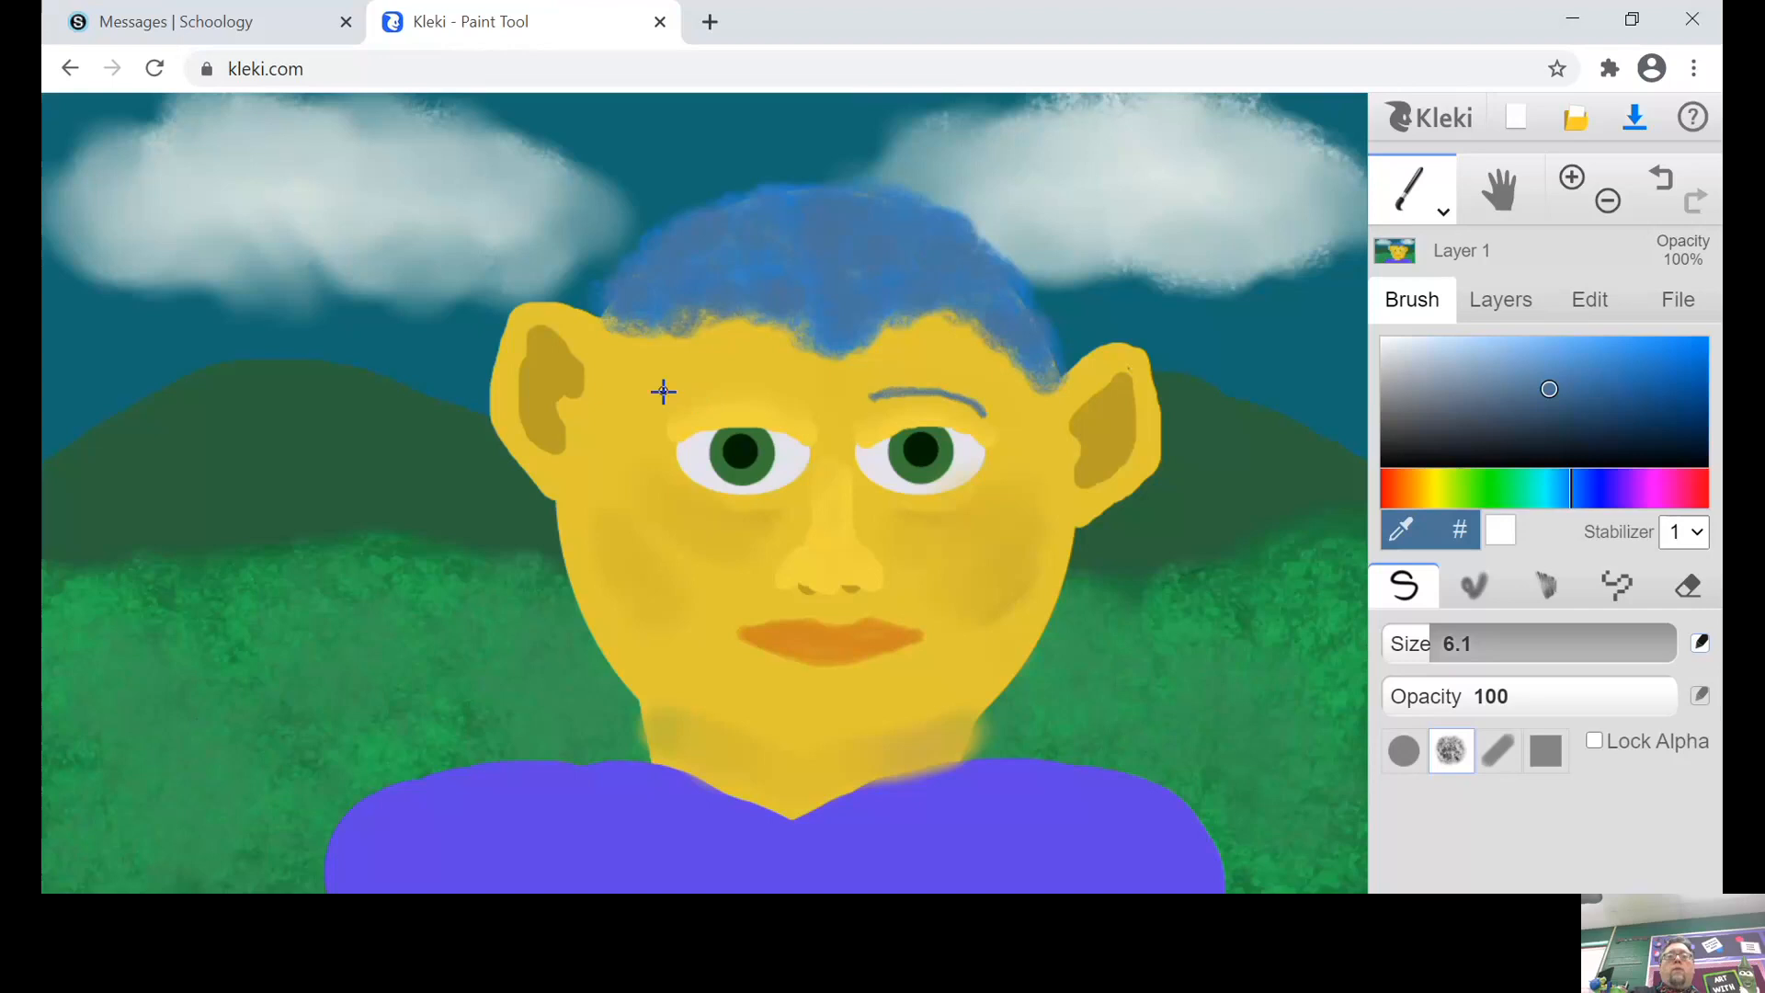
drag(664, 392, 753, 387)
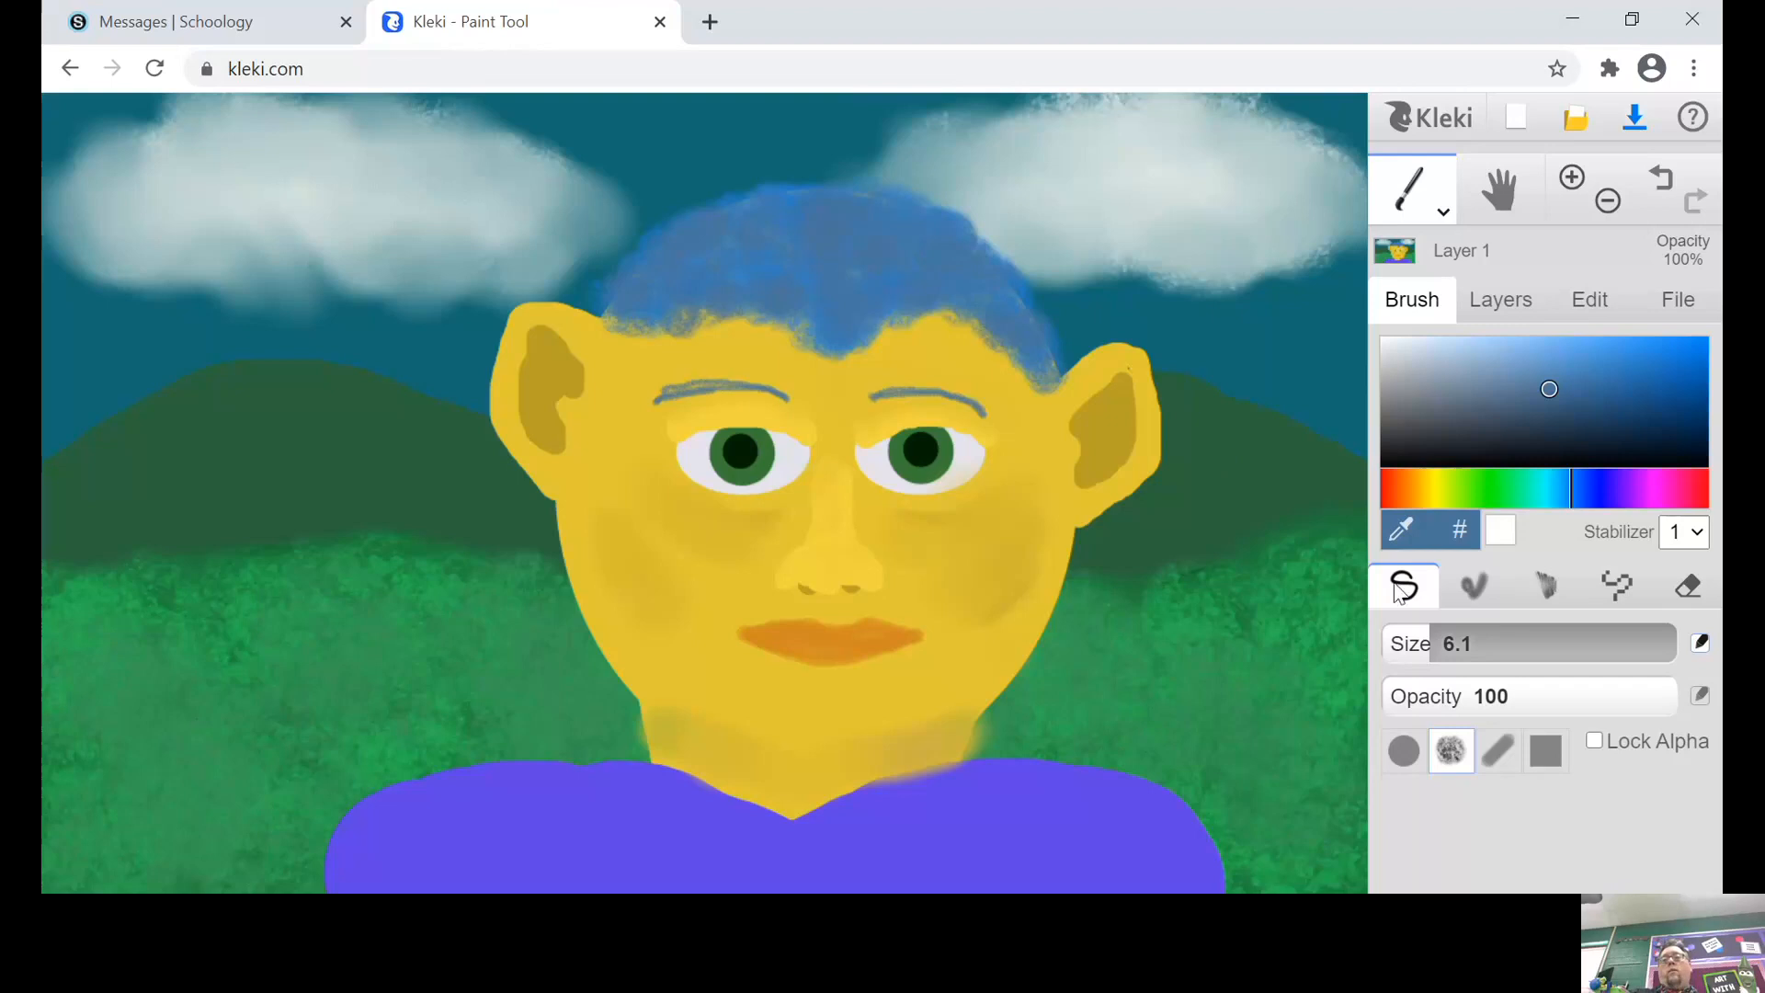
drag(1437, 649, 1455, 649)
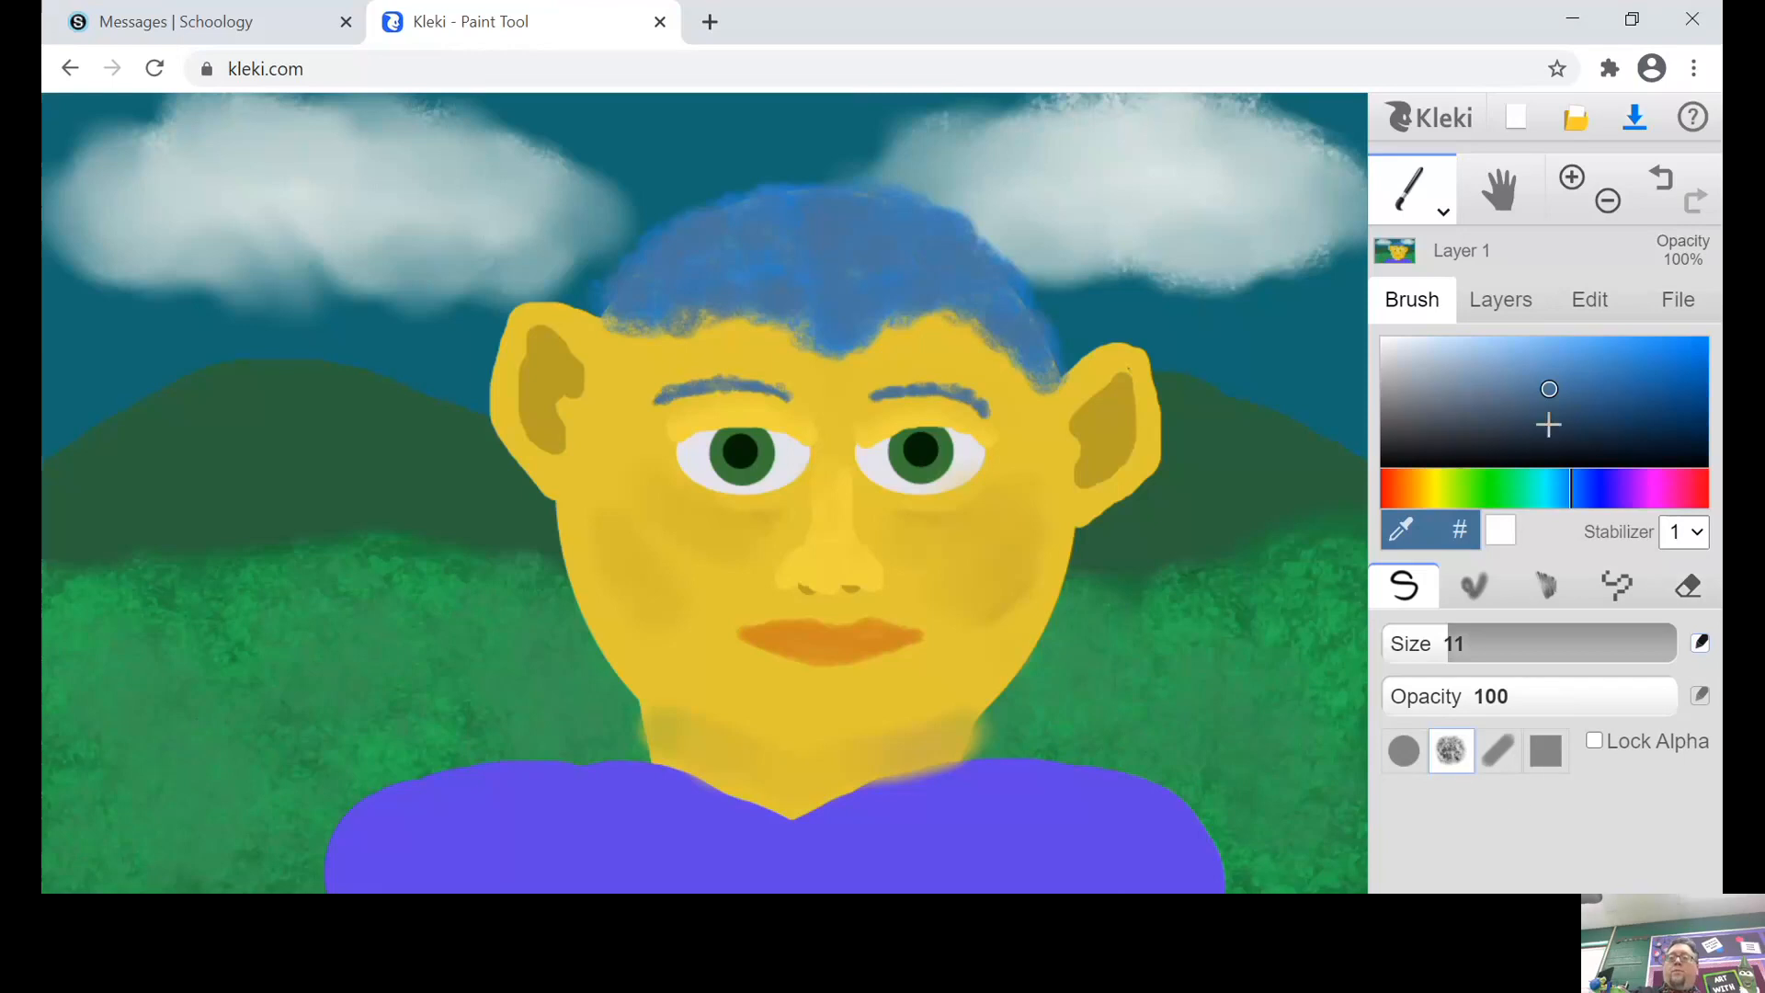
Step: Trace the shirt's V-shaped neckline with a dark navy blue stroke at size 11
click(1601, 488)
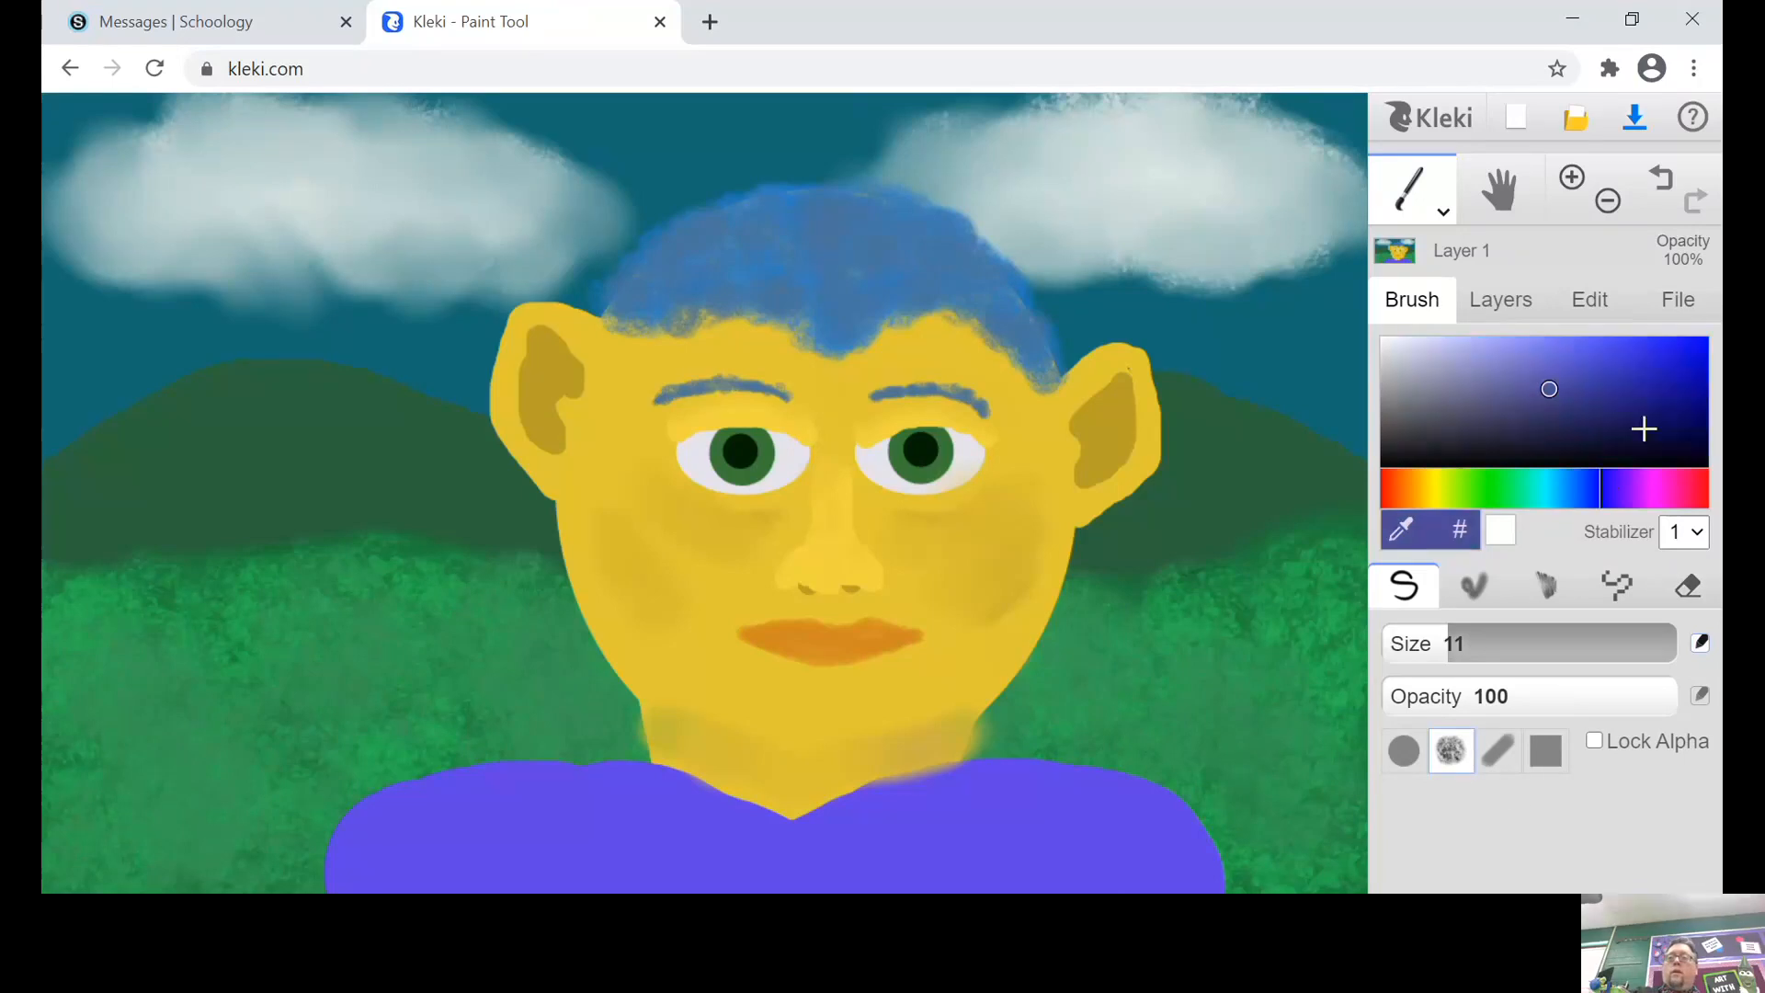
click(1652, 416)
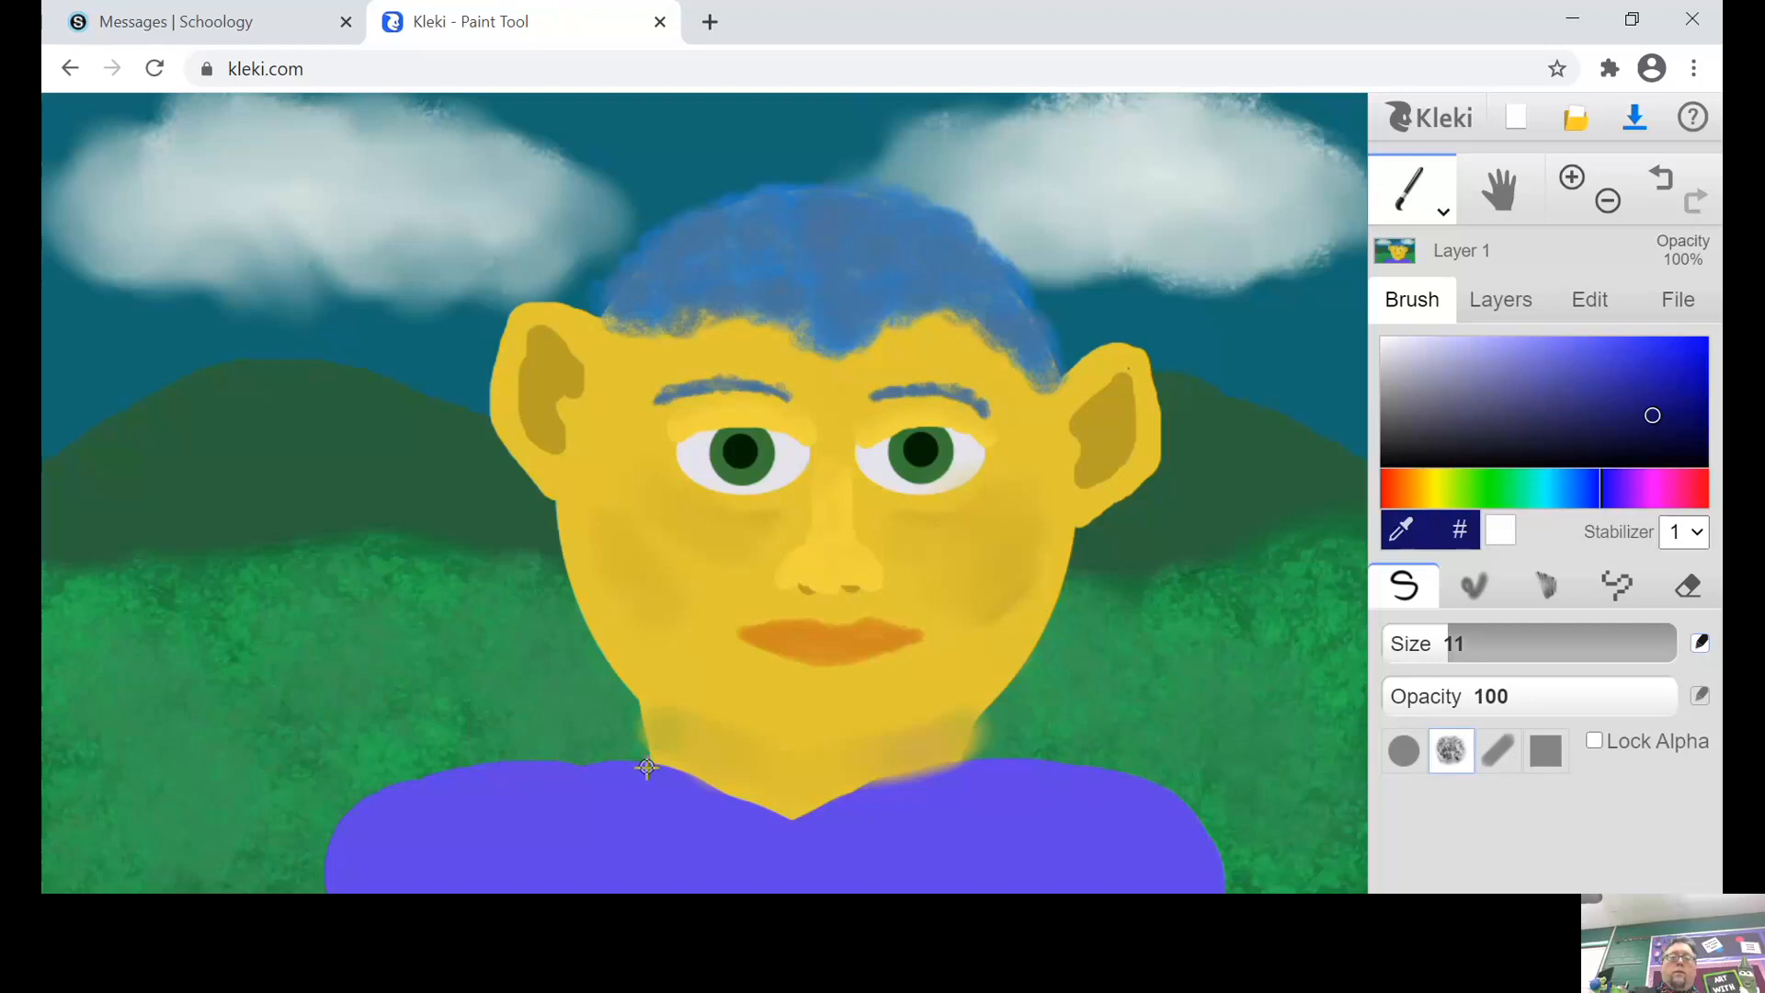
mouse_move(643, 762)
mouse_down()
mouse_move(733, 811)
mouse_move(841, 813)
mouse_move(965, 771)
mouse_up()
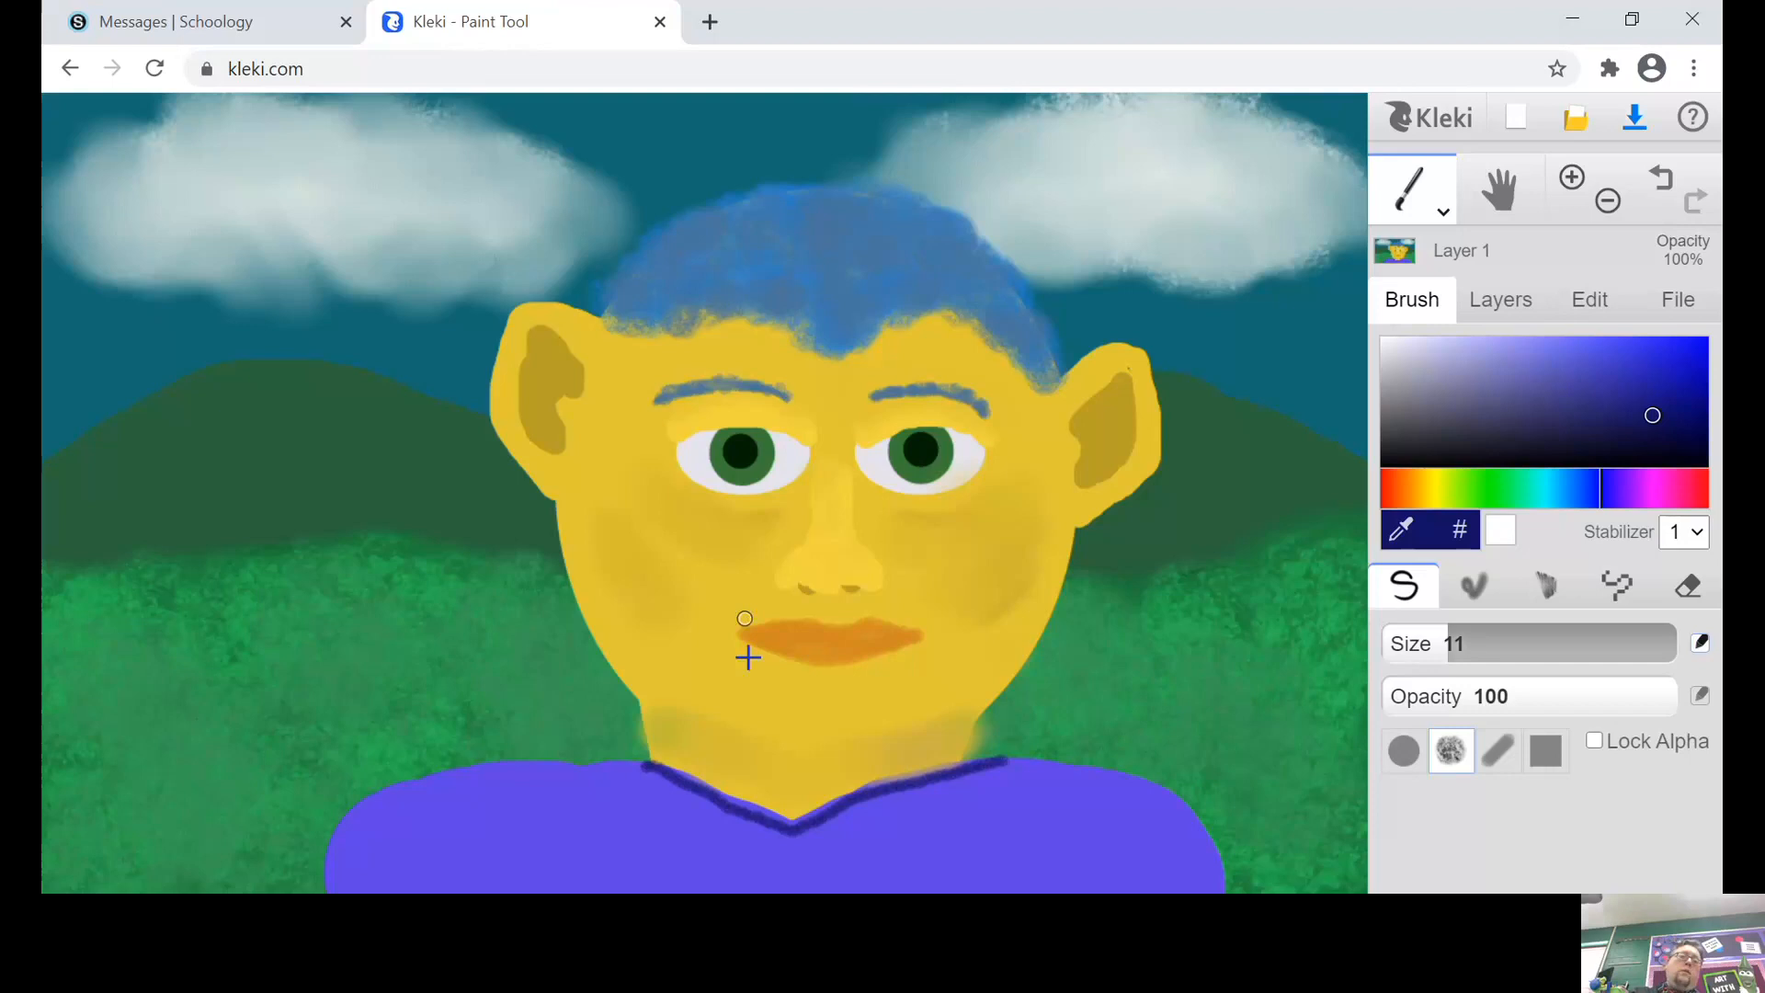
Step: Dot small clusters of orange spots on both cheeks and the forehead at size 11, using the round and textured pen tips
click(1425, 488)
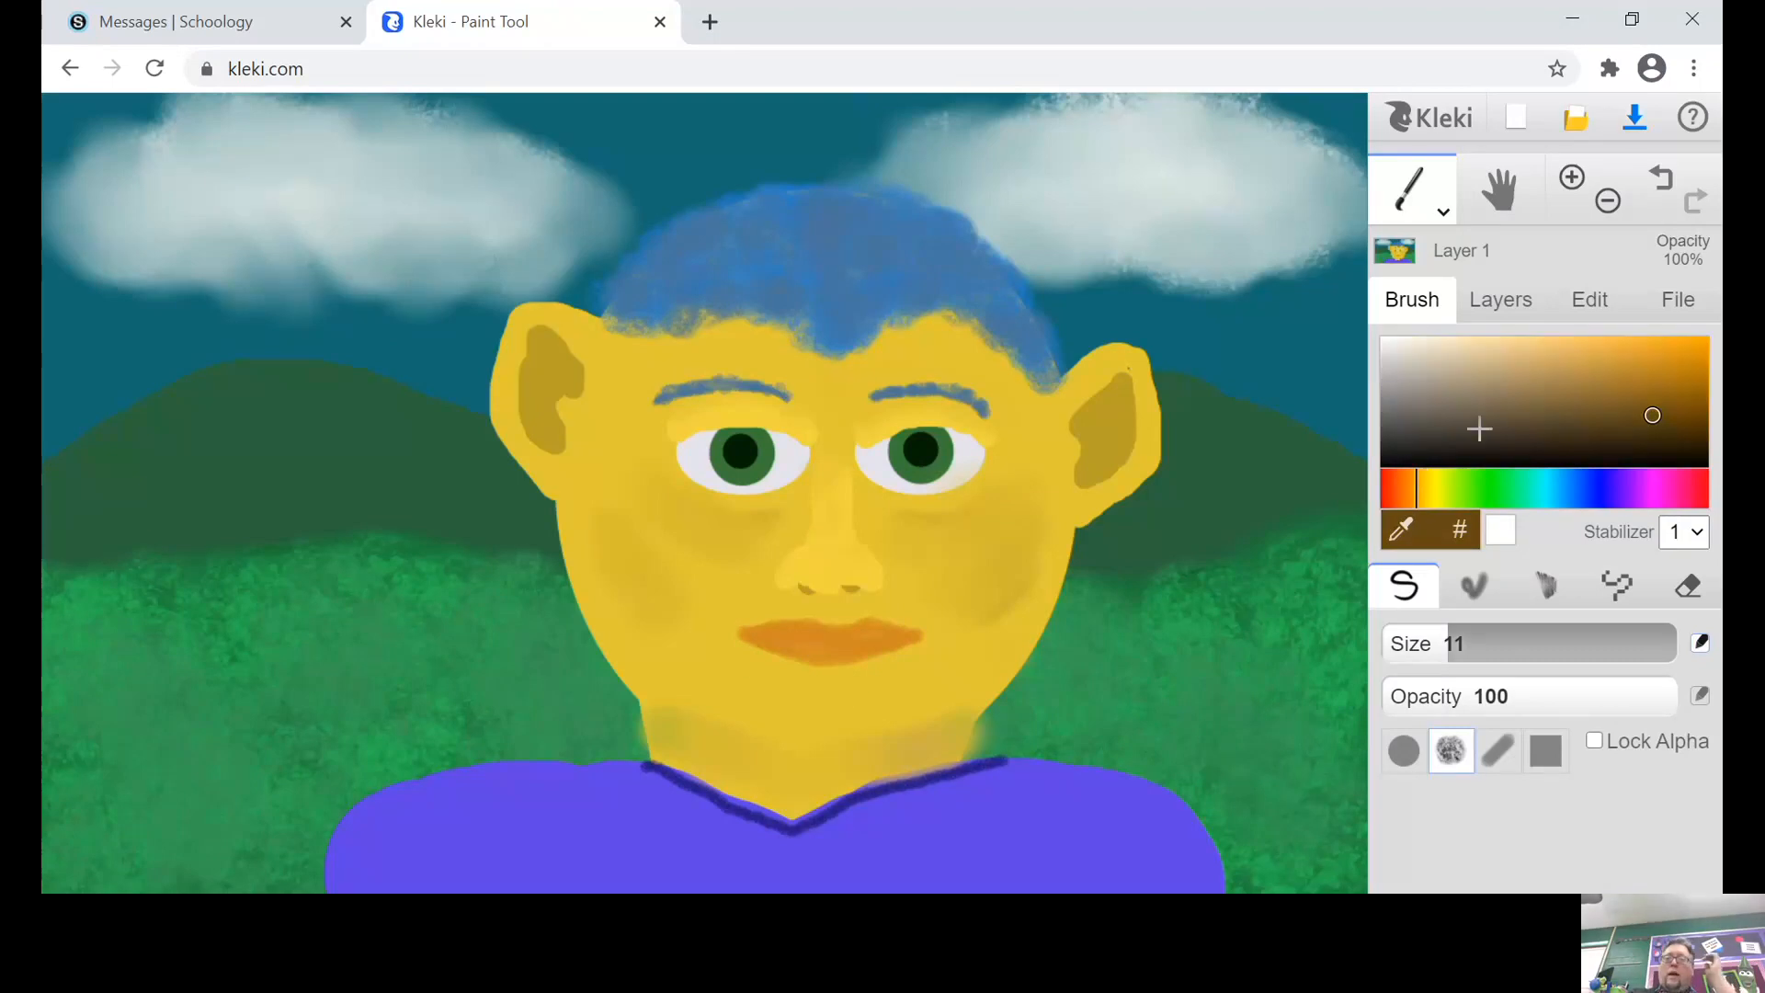
click(1409, 480)
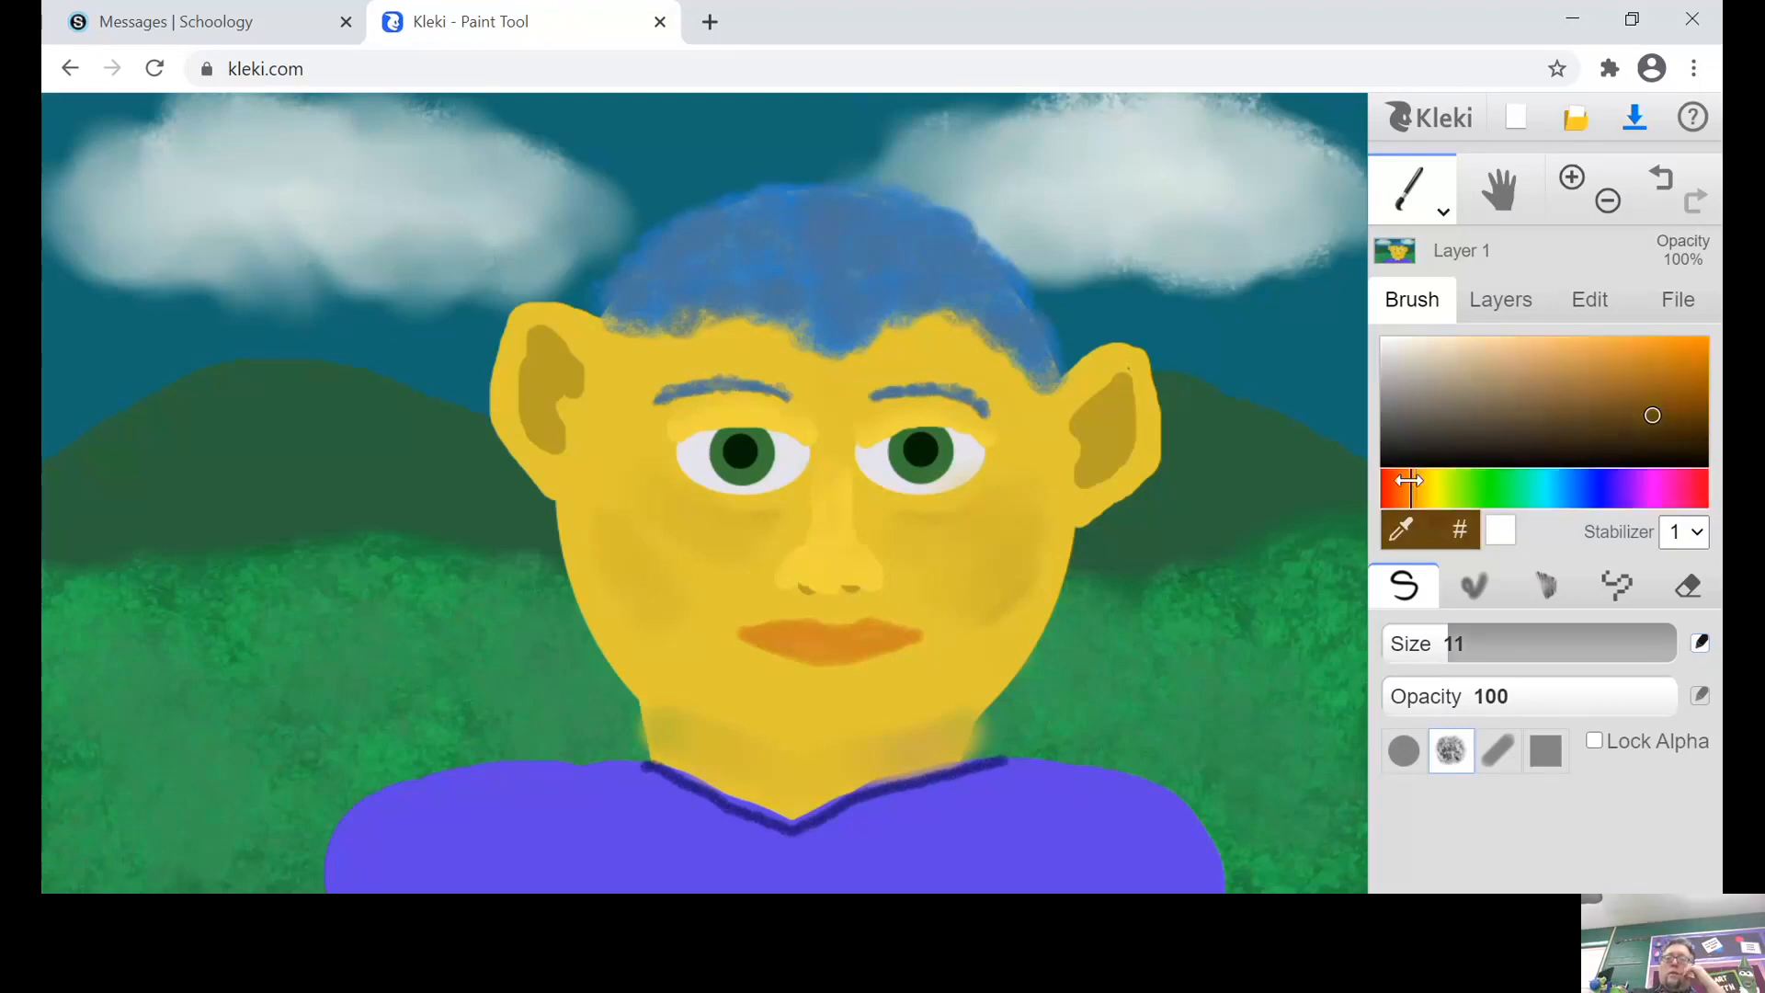
click(1664, 350)
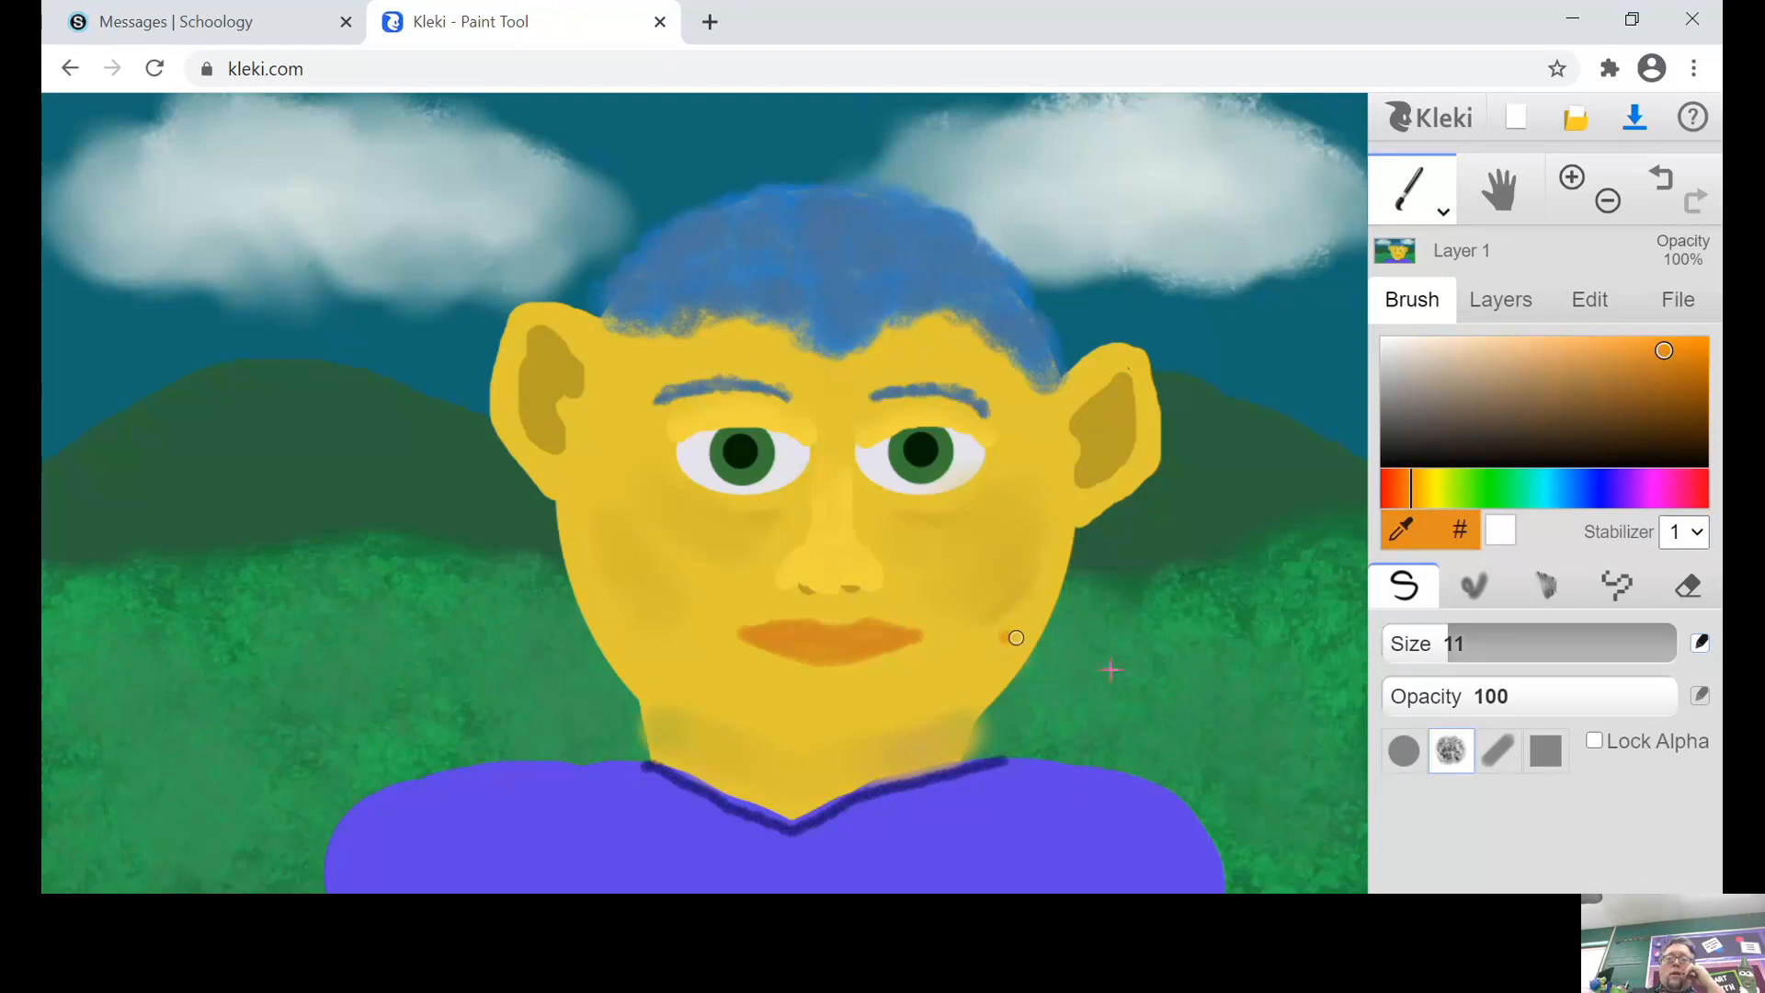
click(1404, 750)
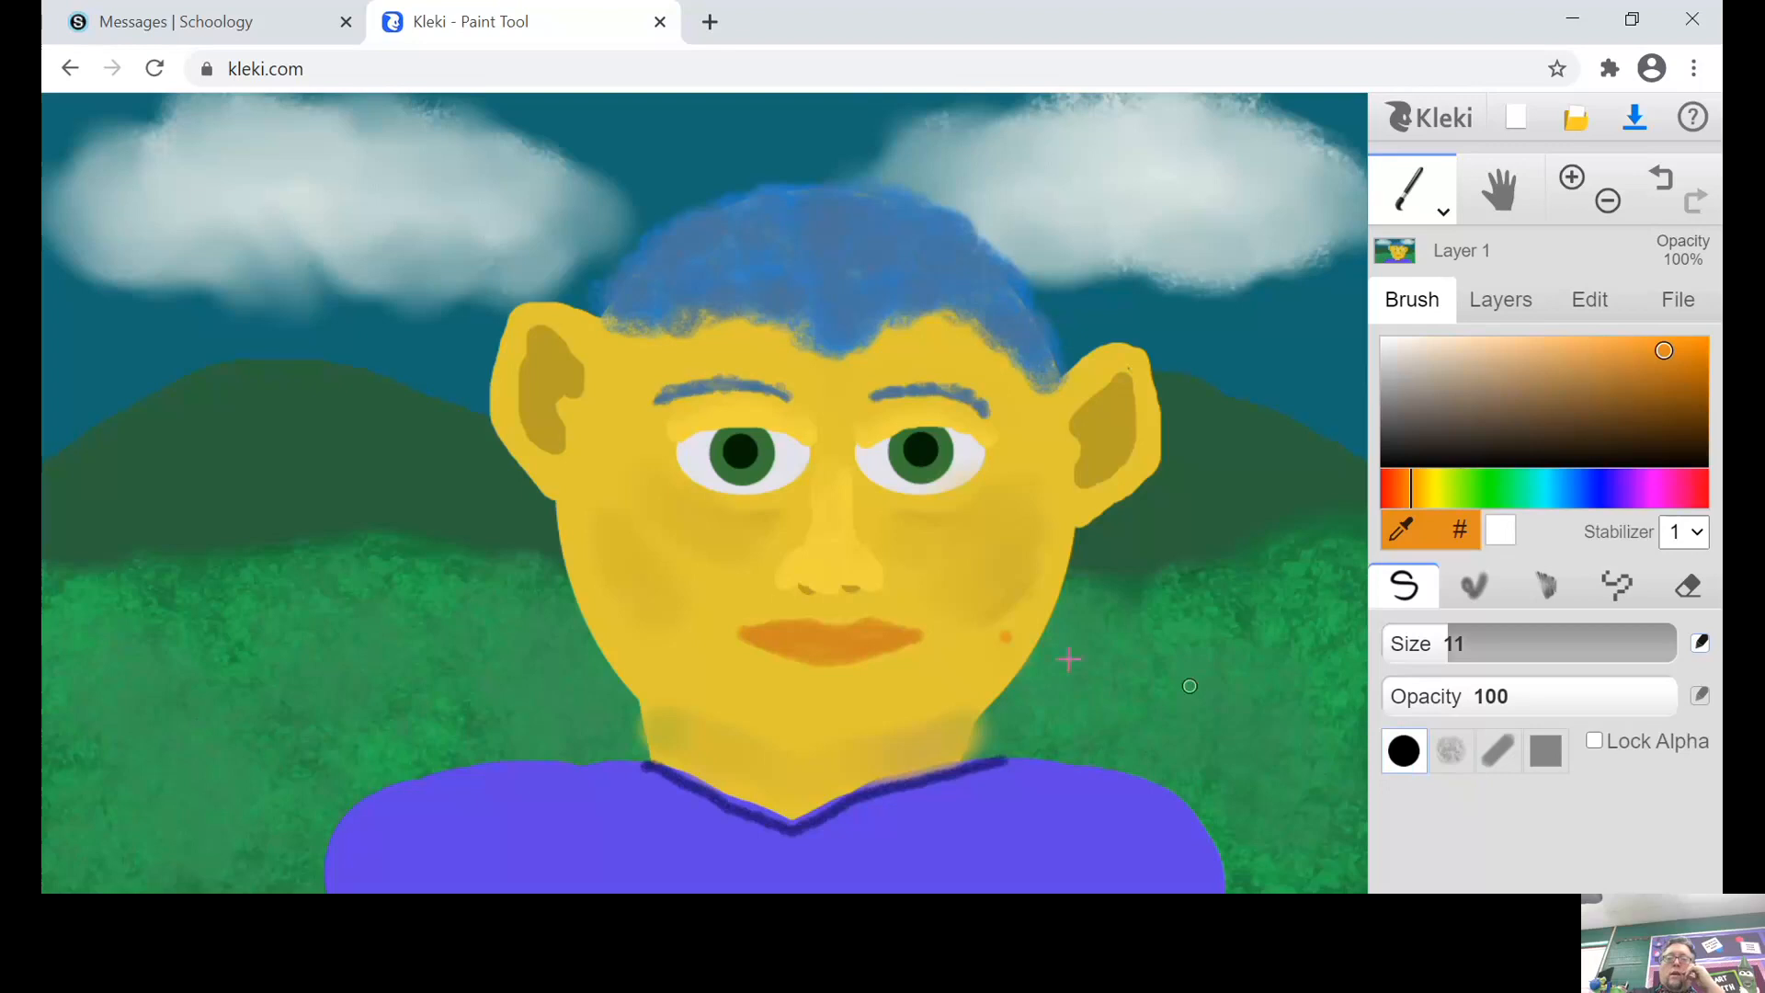
click(1003, 637)
click(1450, 750)
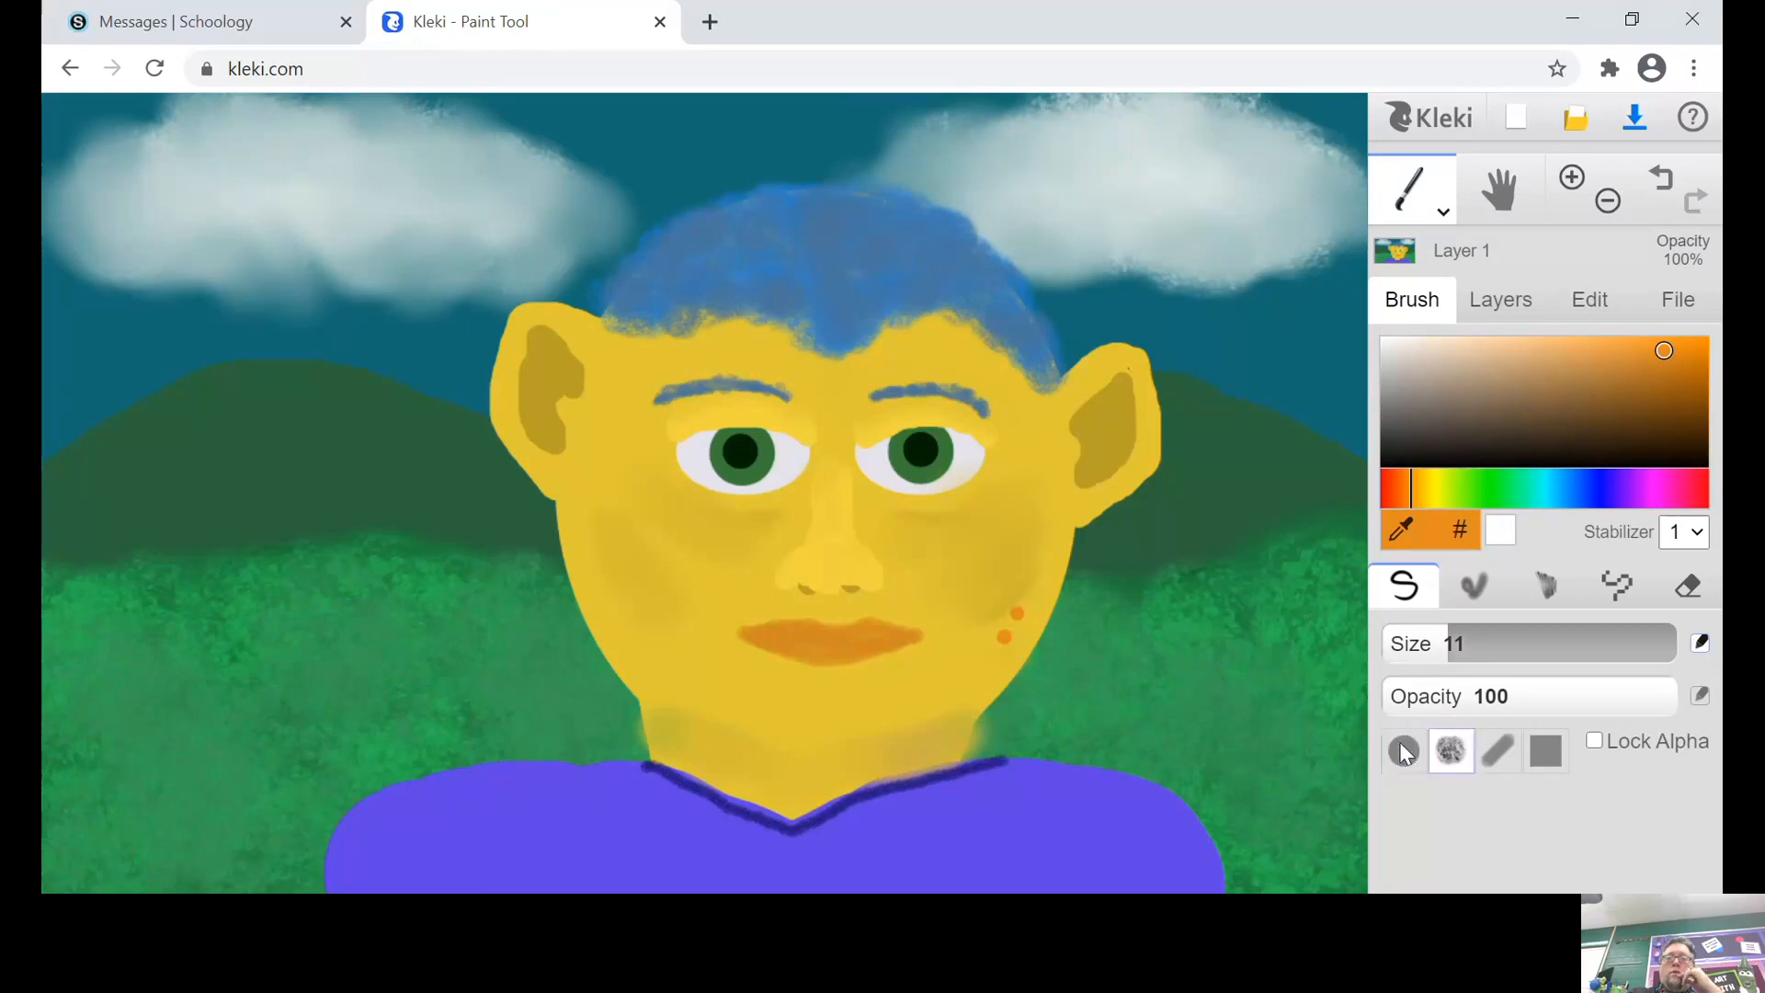
click(1018, 611)
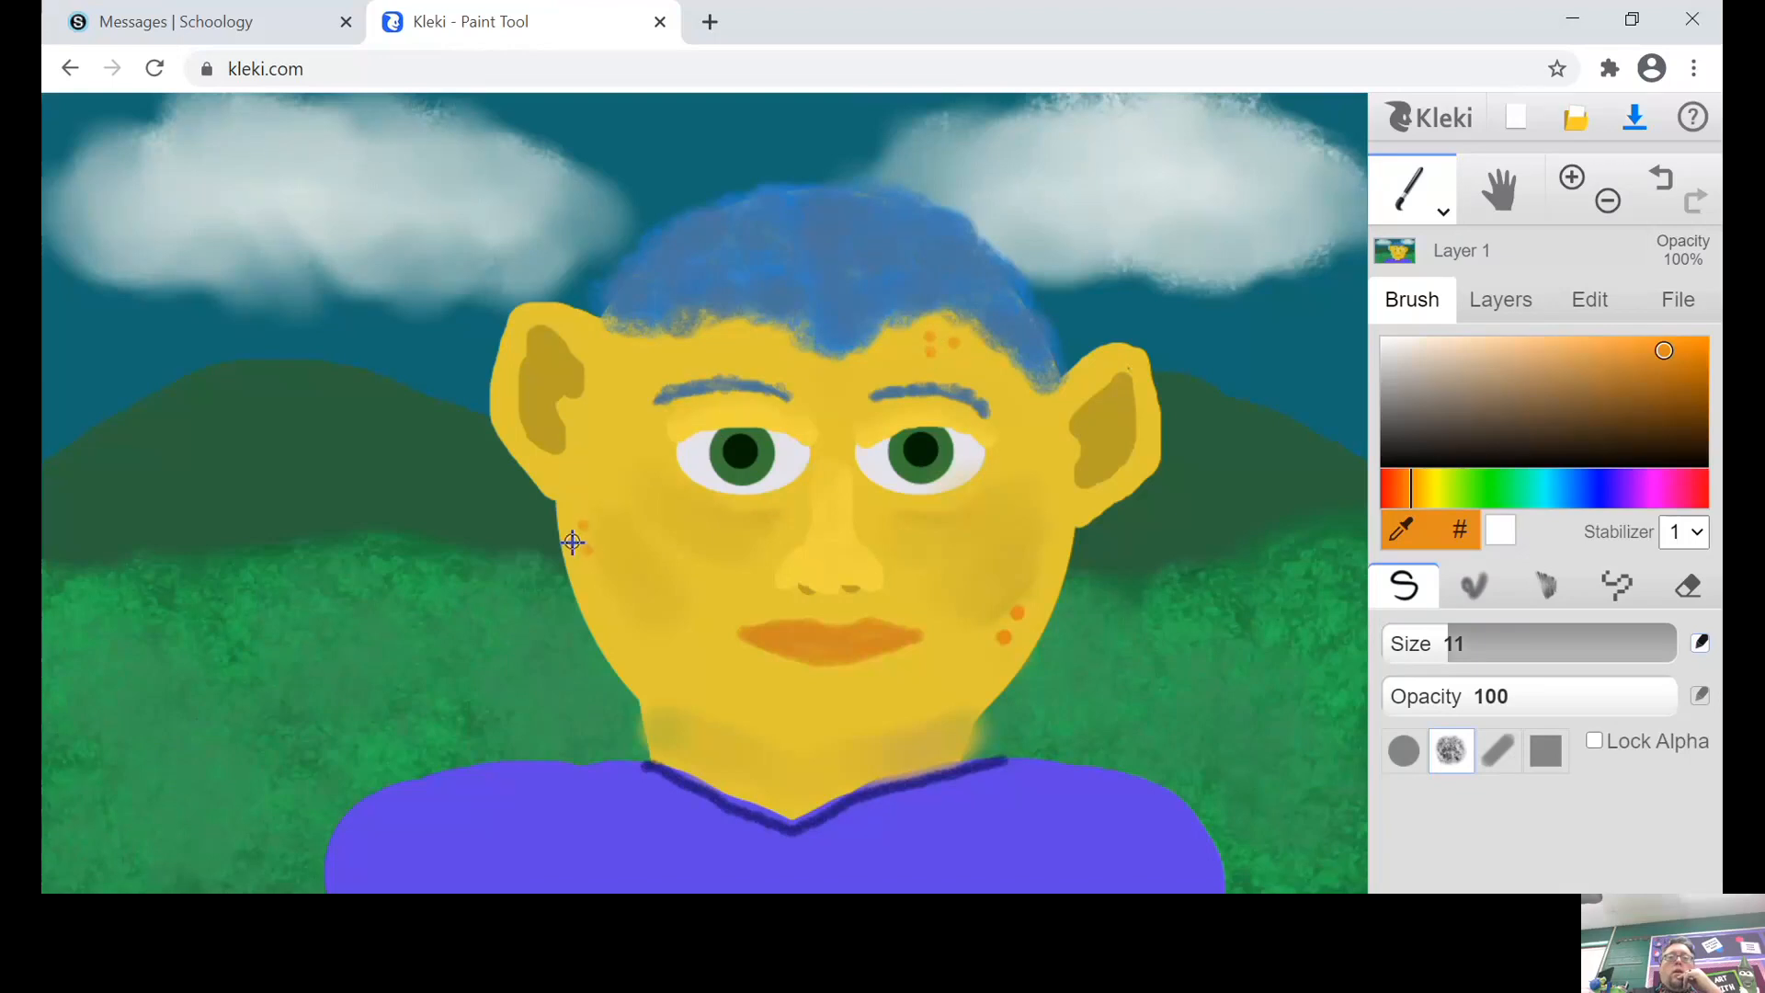
click(572, 541)
click(578, 563)
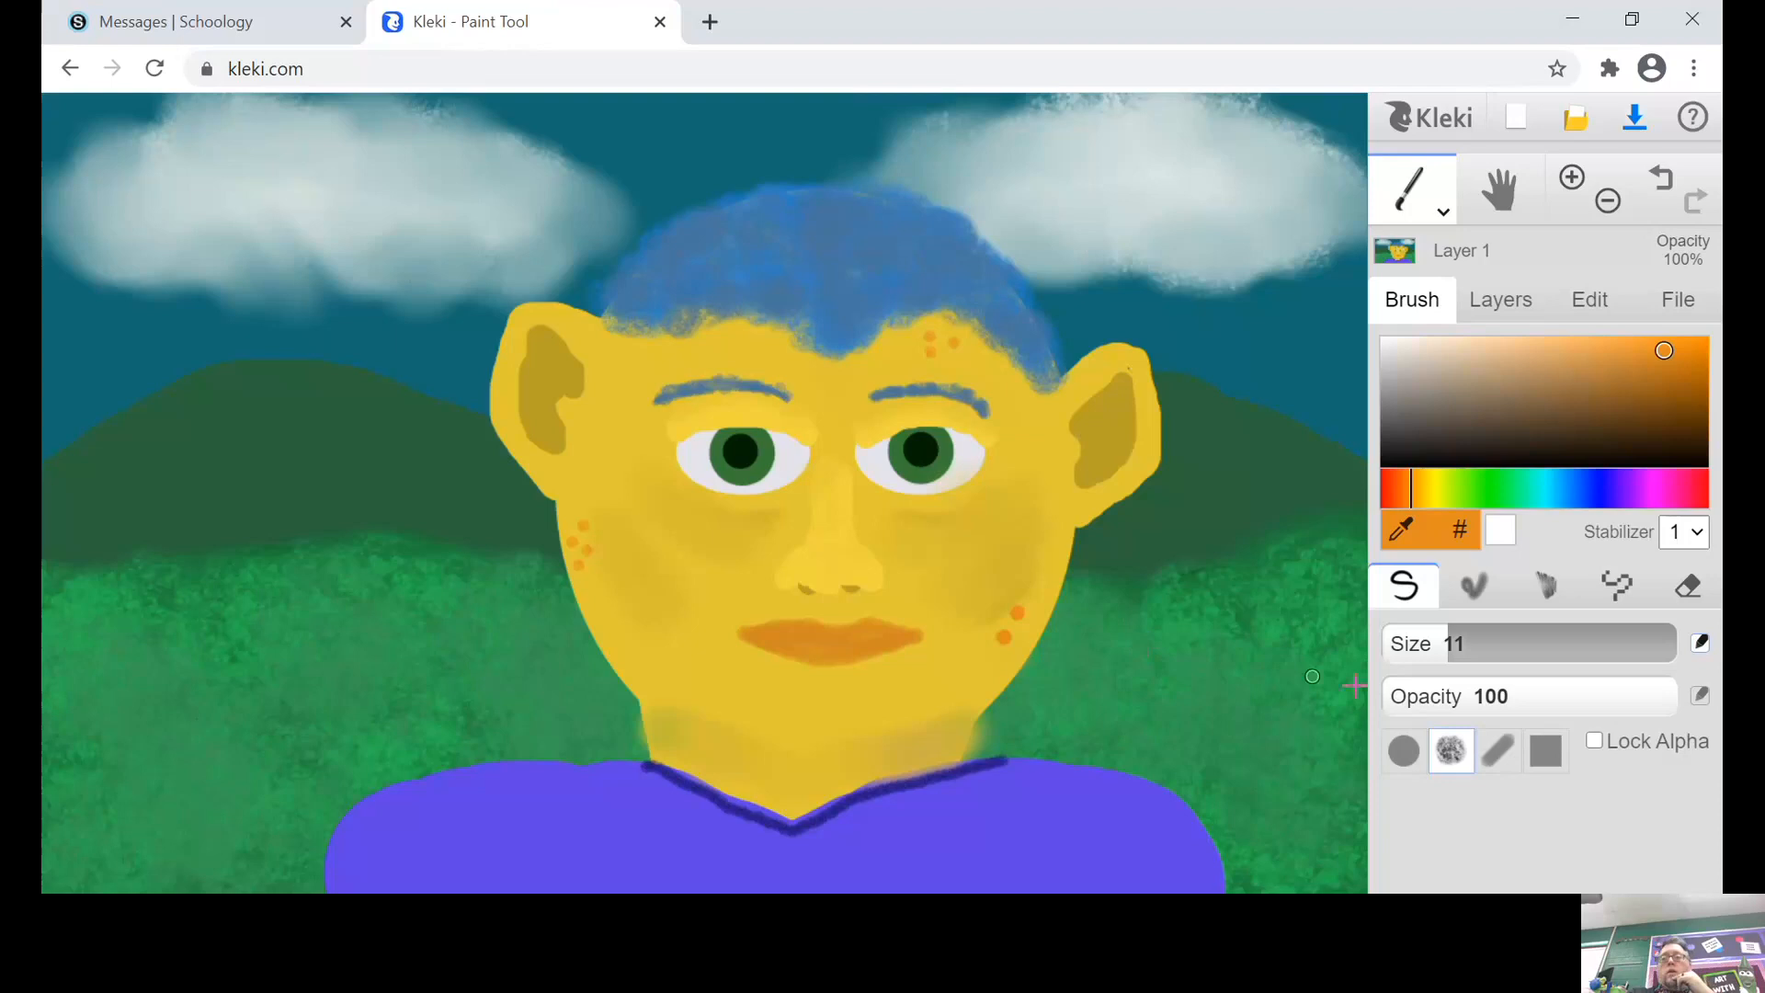
Step: Add smaller orange spots at size 8.7 and larger ones at size 19 on the cheeks, jaw and forehead
drag(1461, 654, 1436, 655)
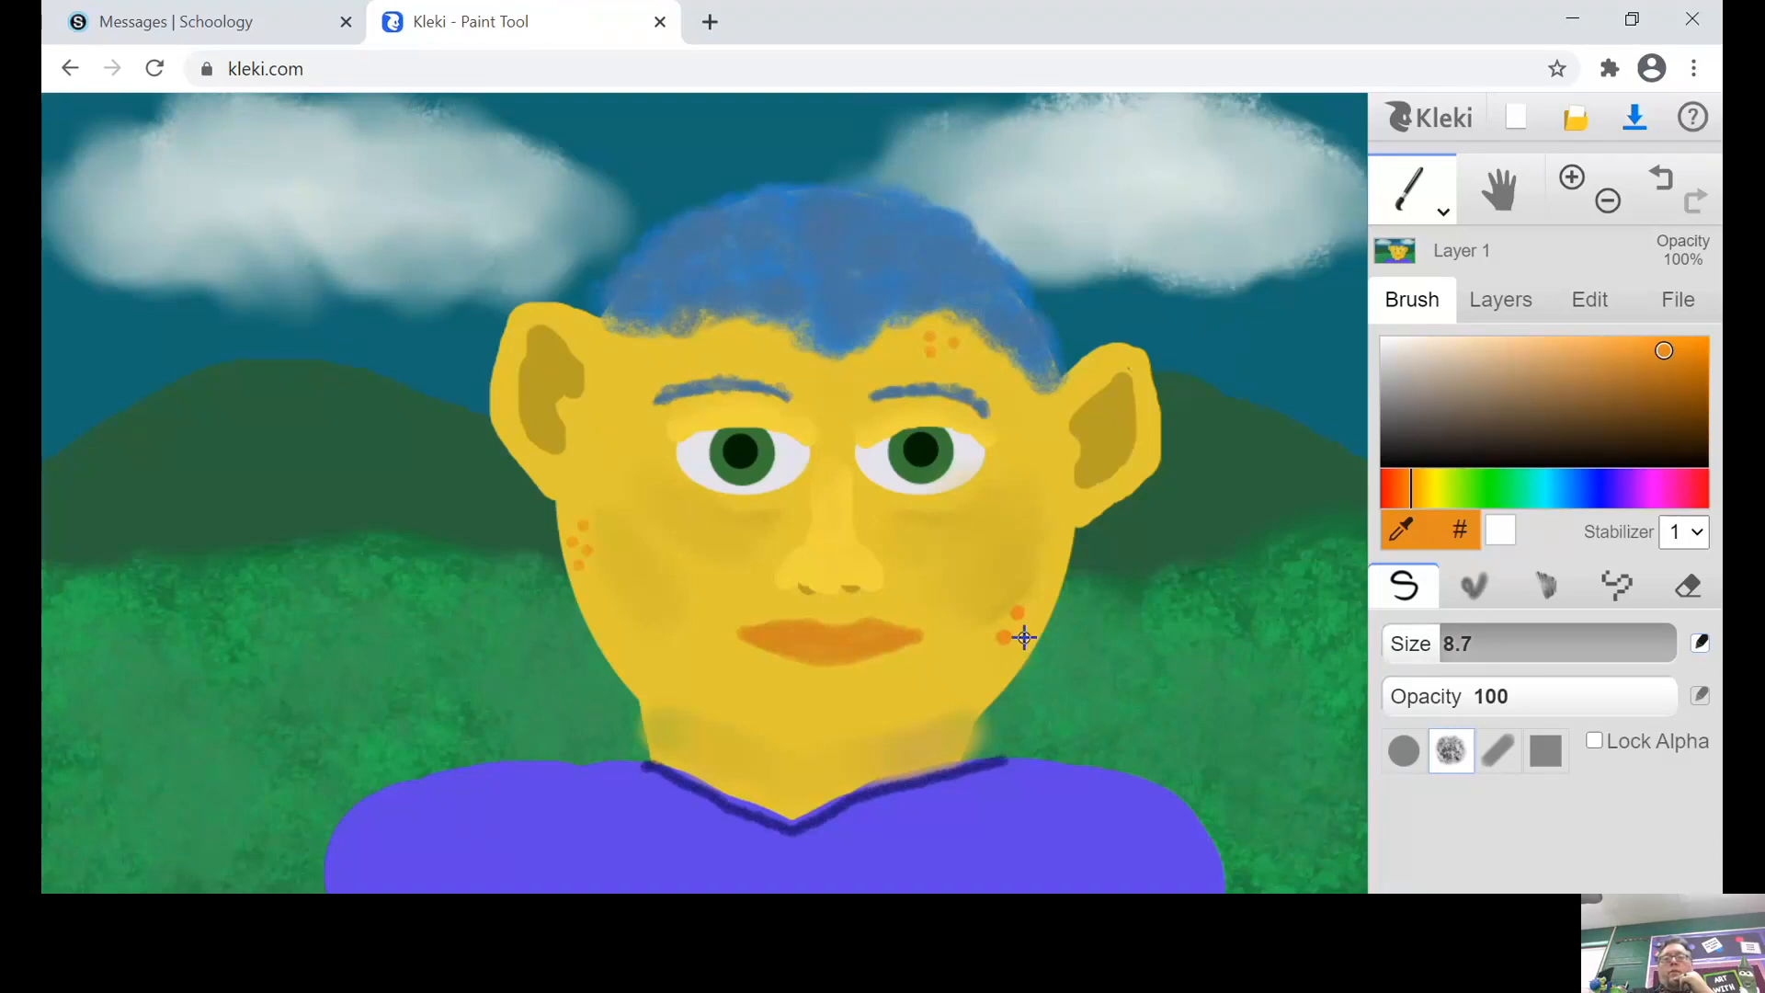
click(1007, 658)
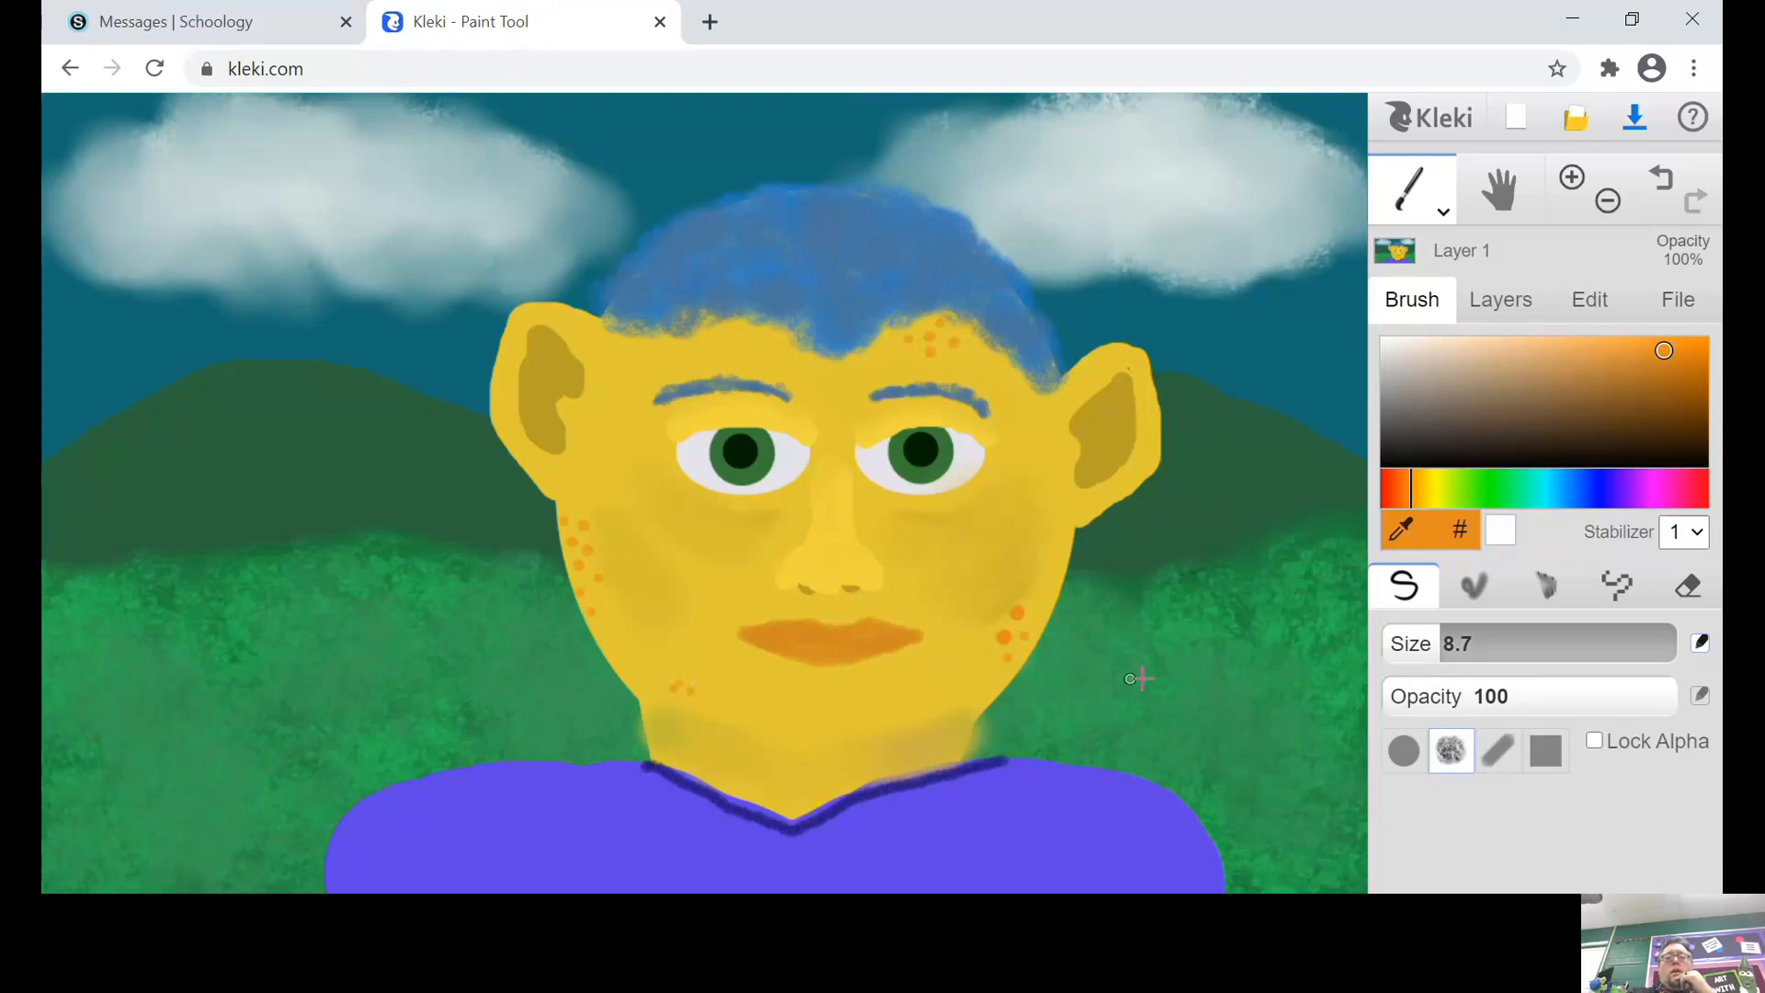
drag(1427, 644, 1464, 643)
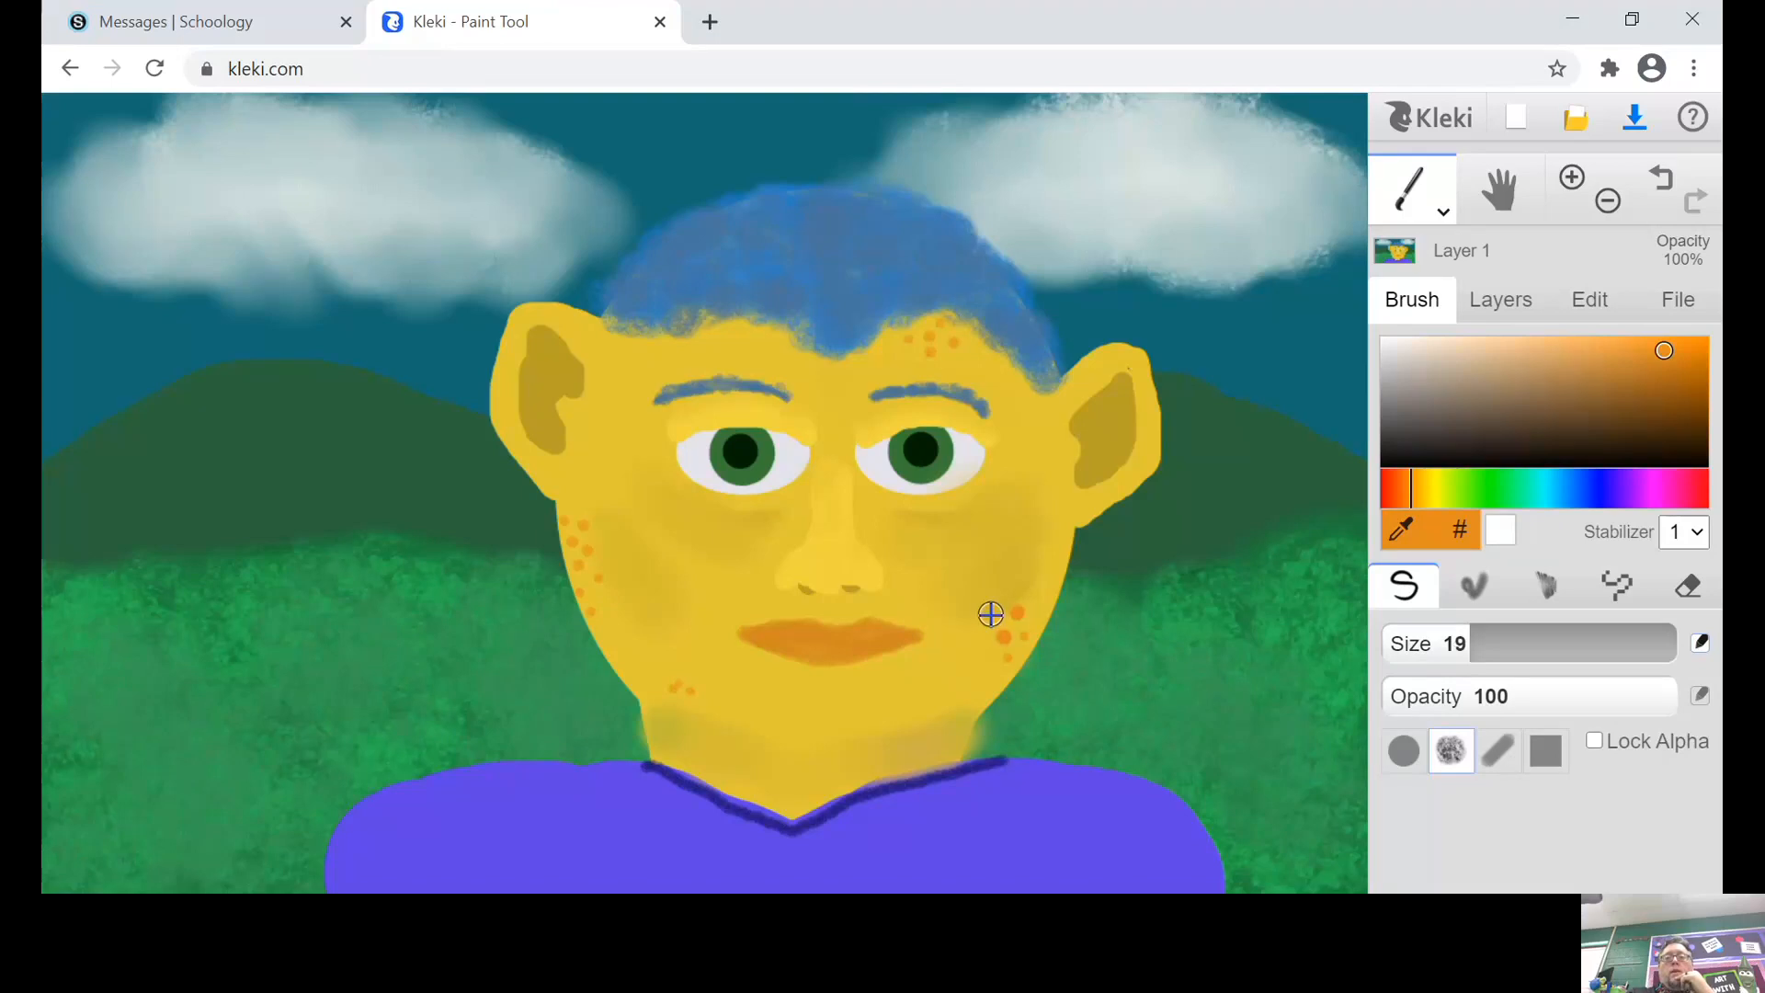
click(888, 347)
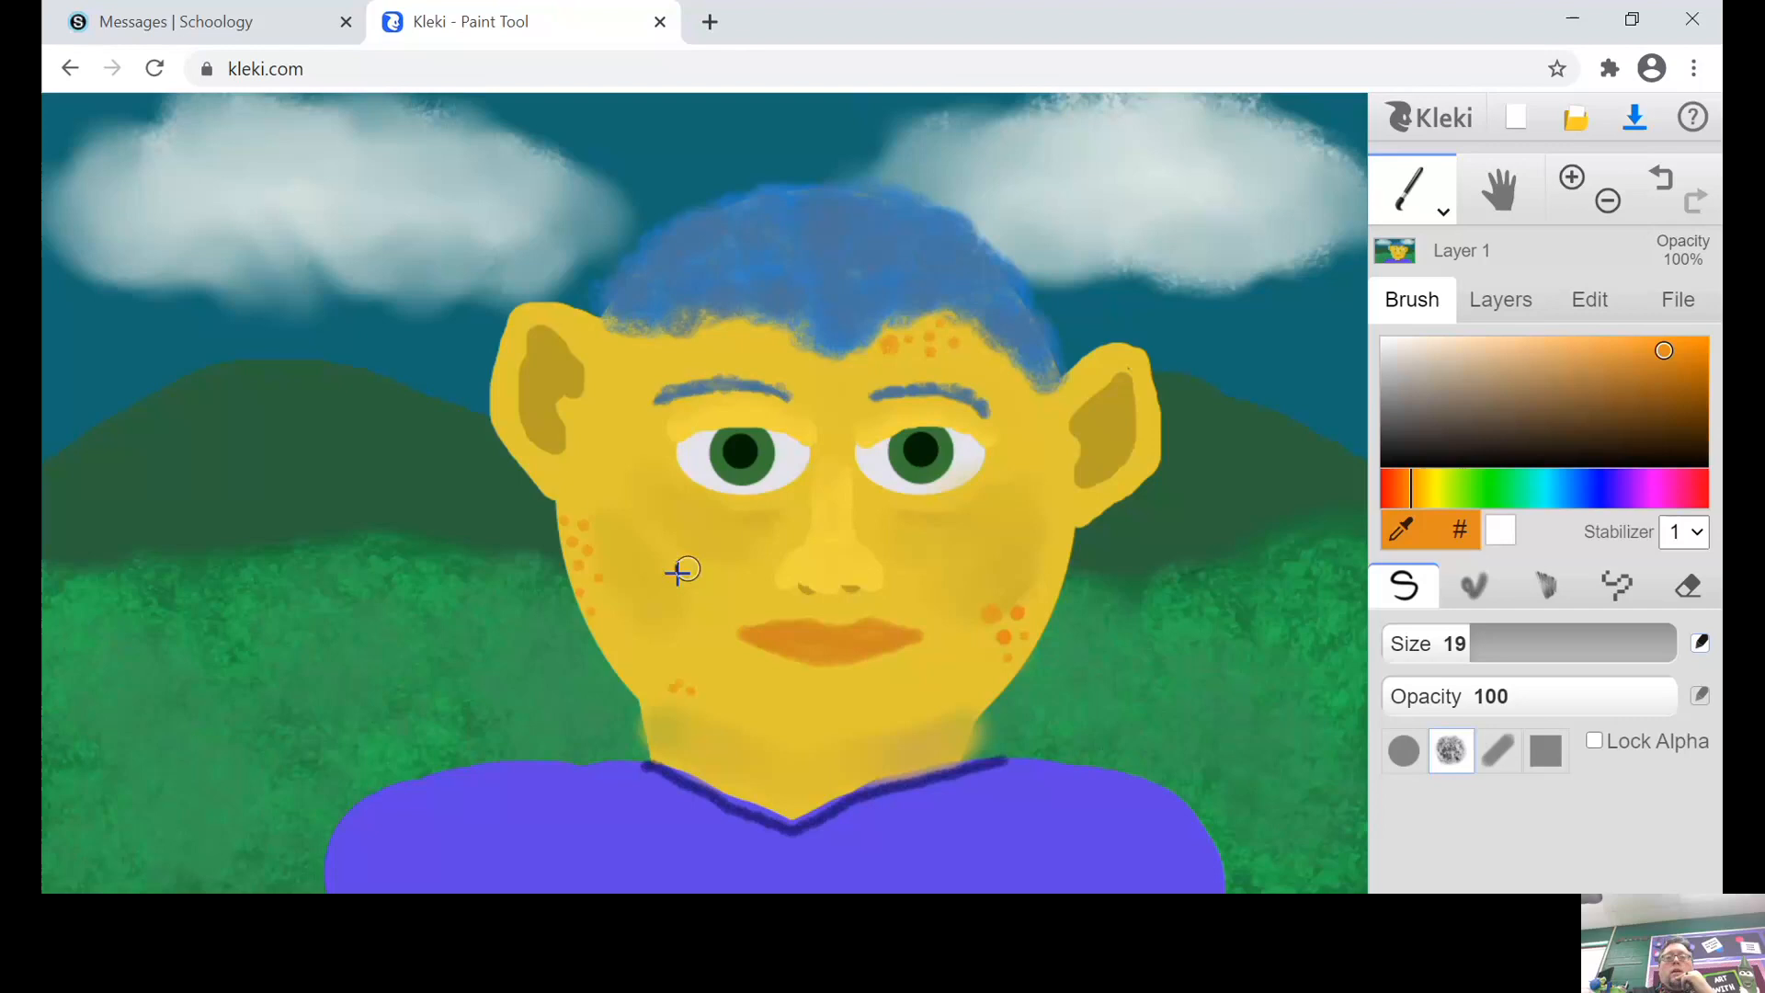
click(587, 596)
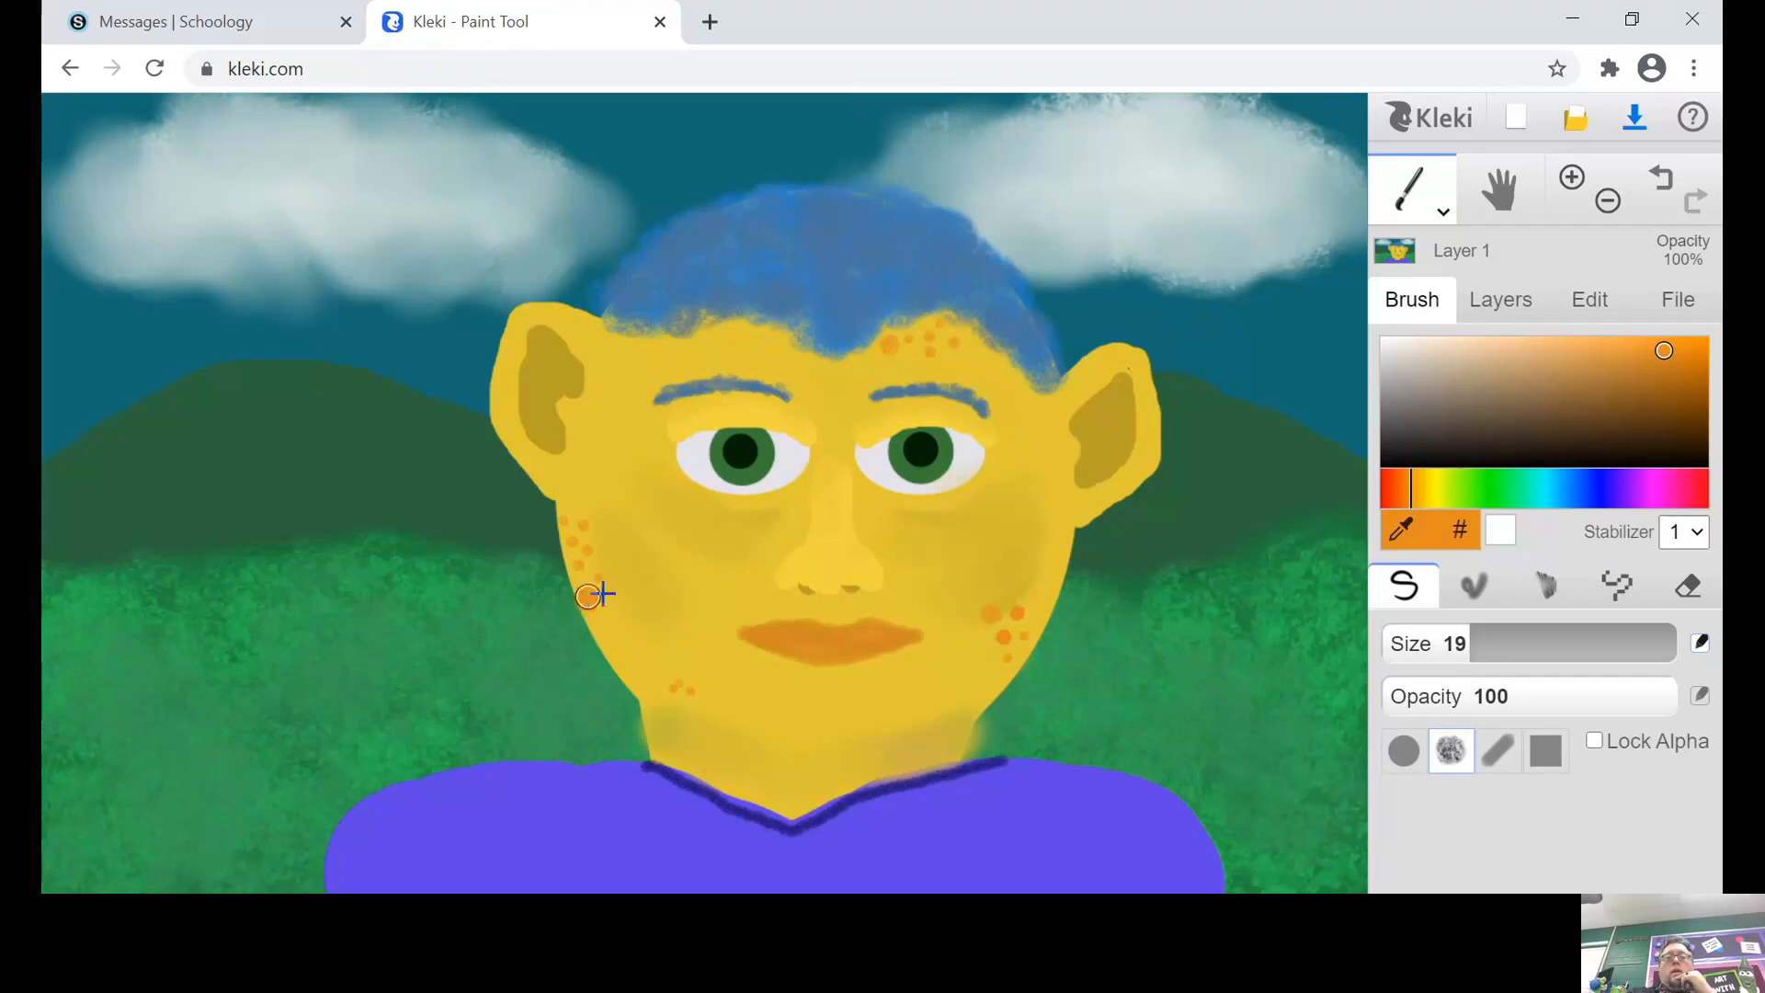
click(705, 683)
click(653, 690)
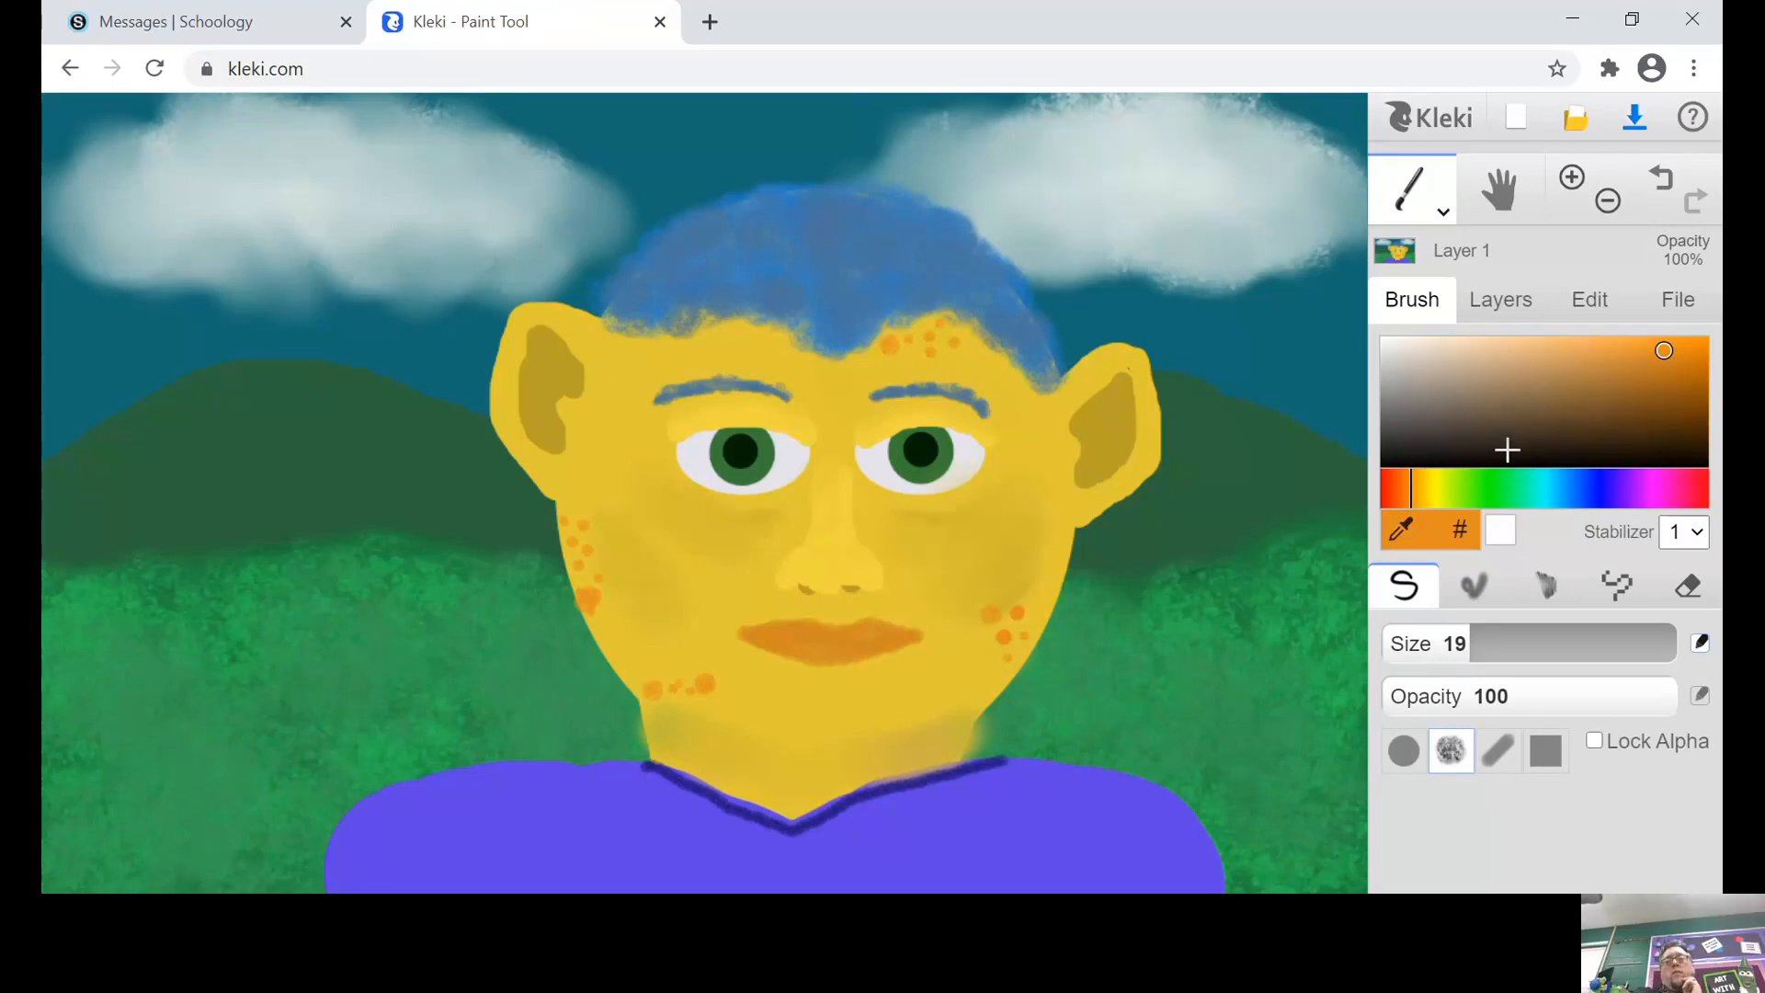
Step: Save the painting as a PNG image named MrE20 in the lesson pic folder
click(1634, 112)
click(1635, 119)
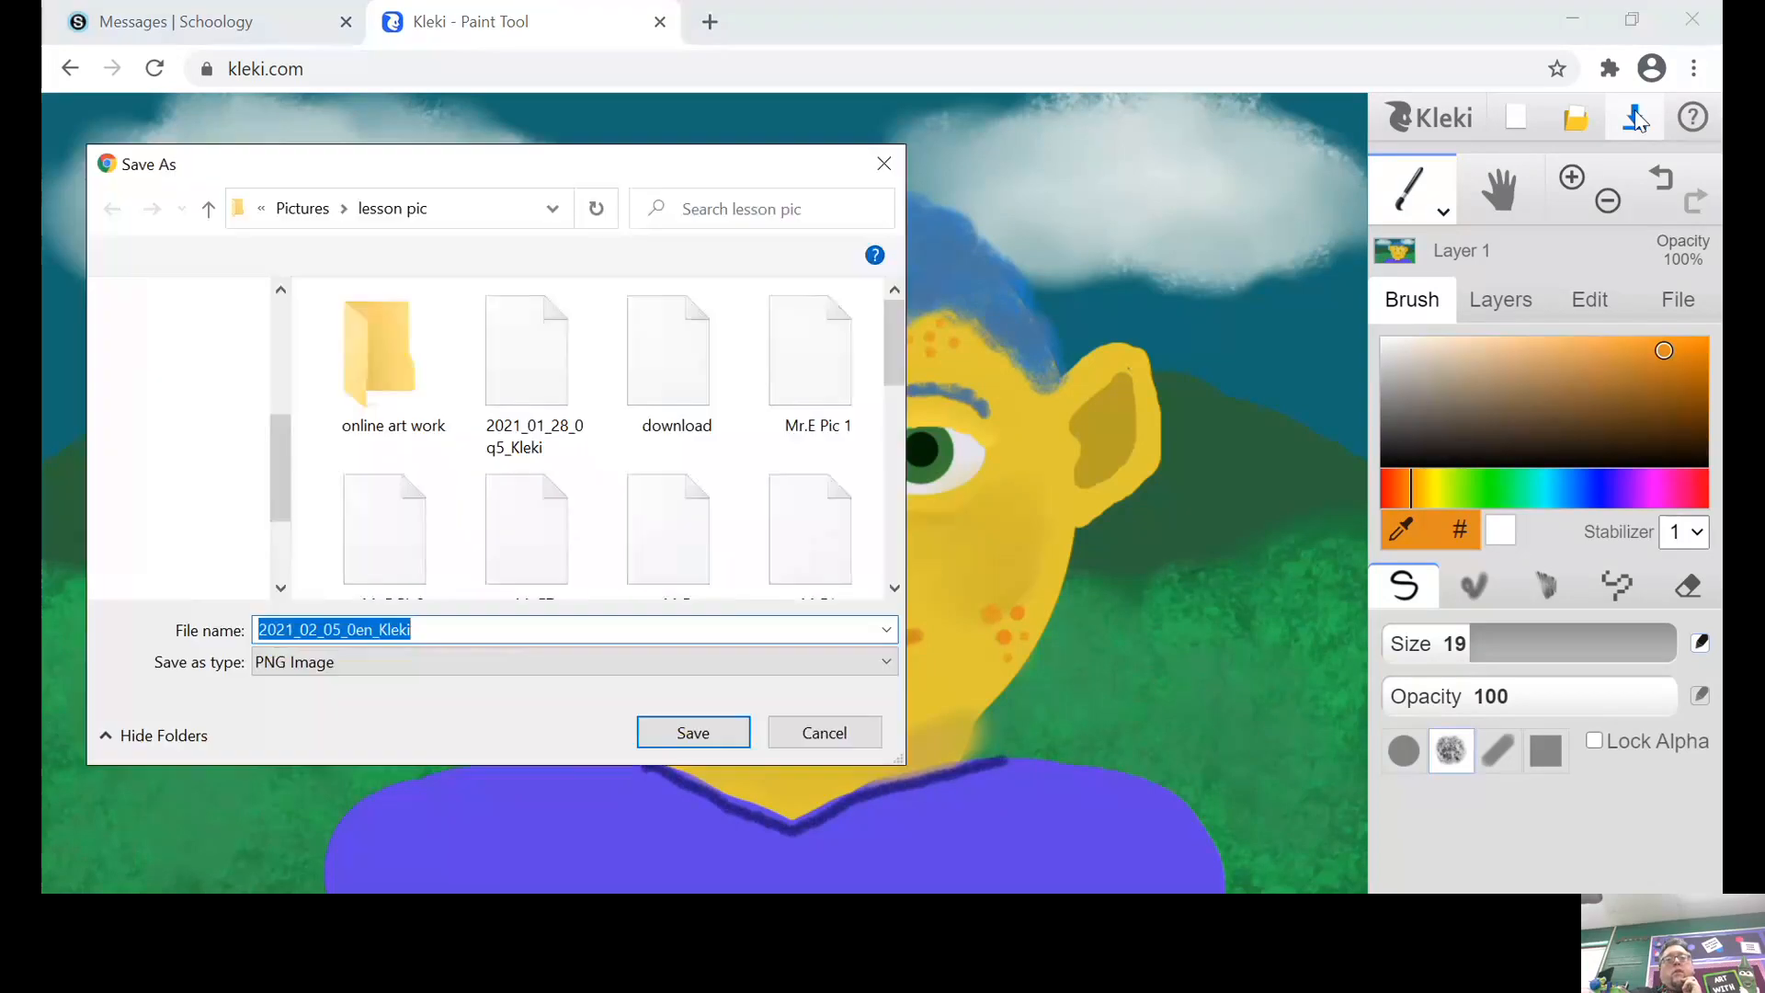
drag(494, 628, 150, 615)
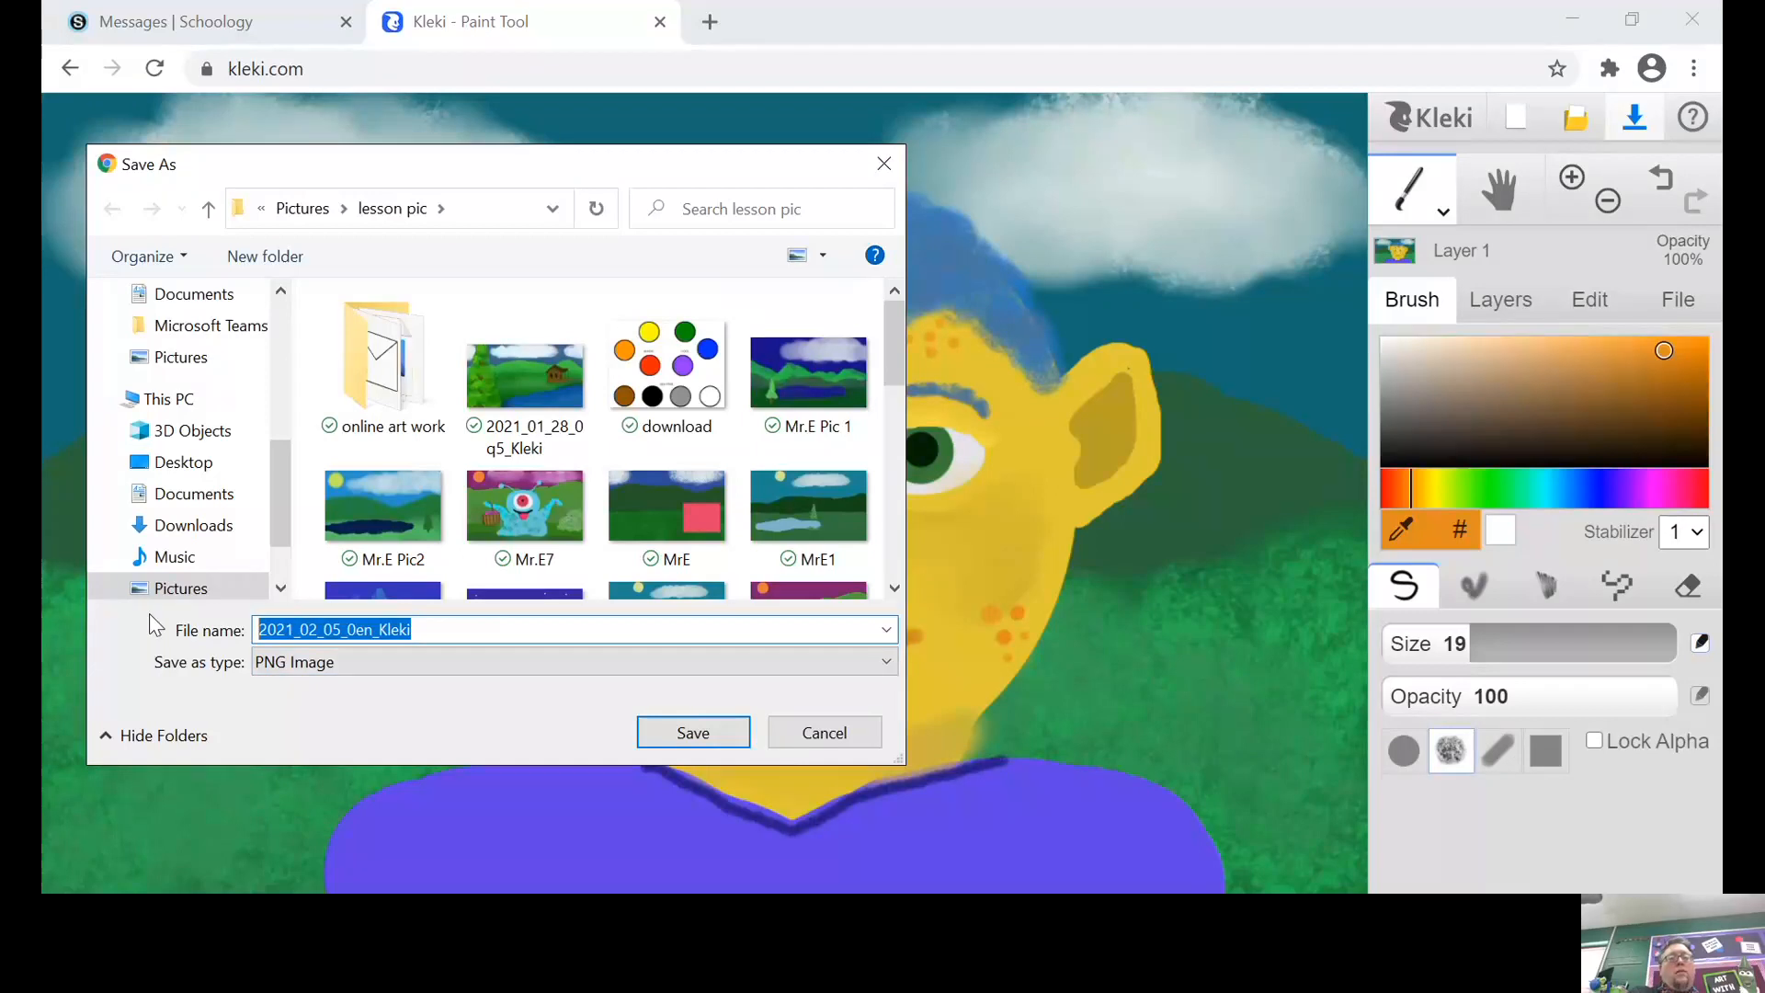
text(Mr)
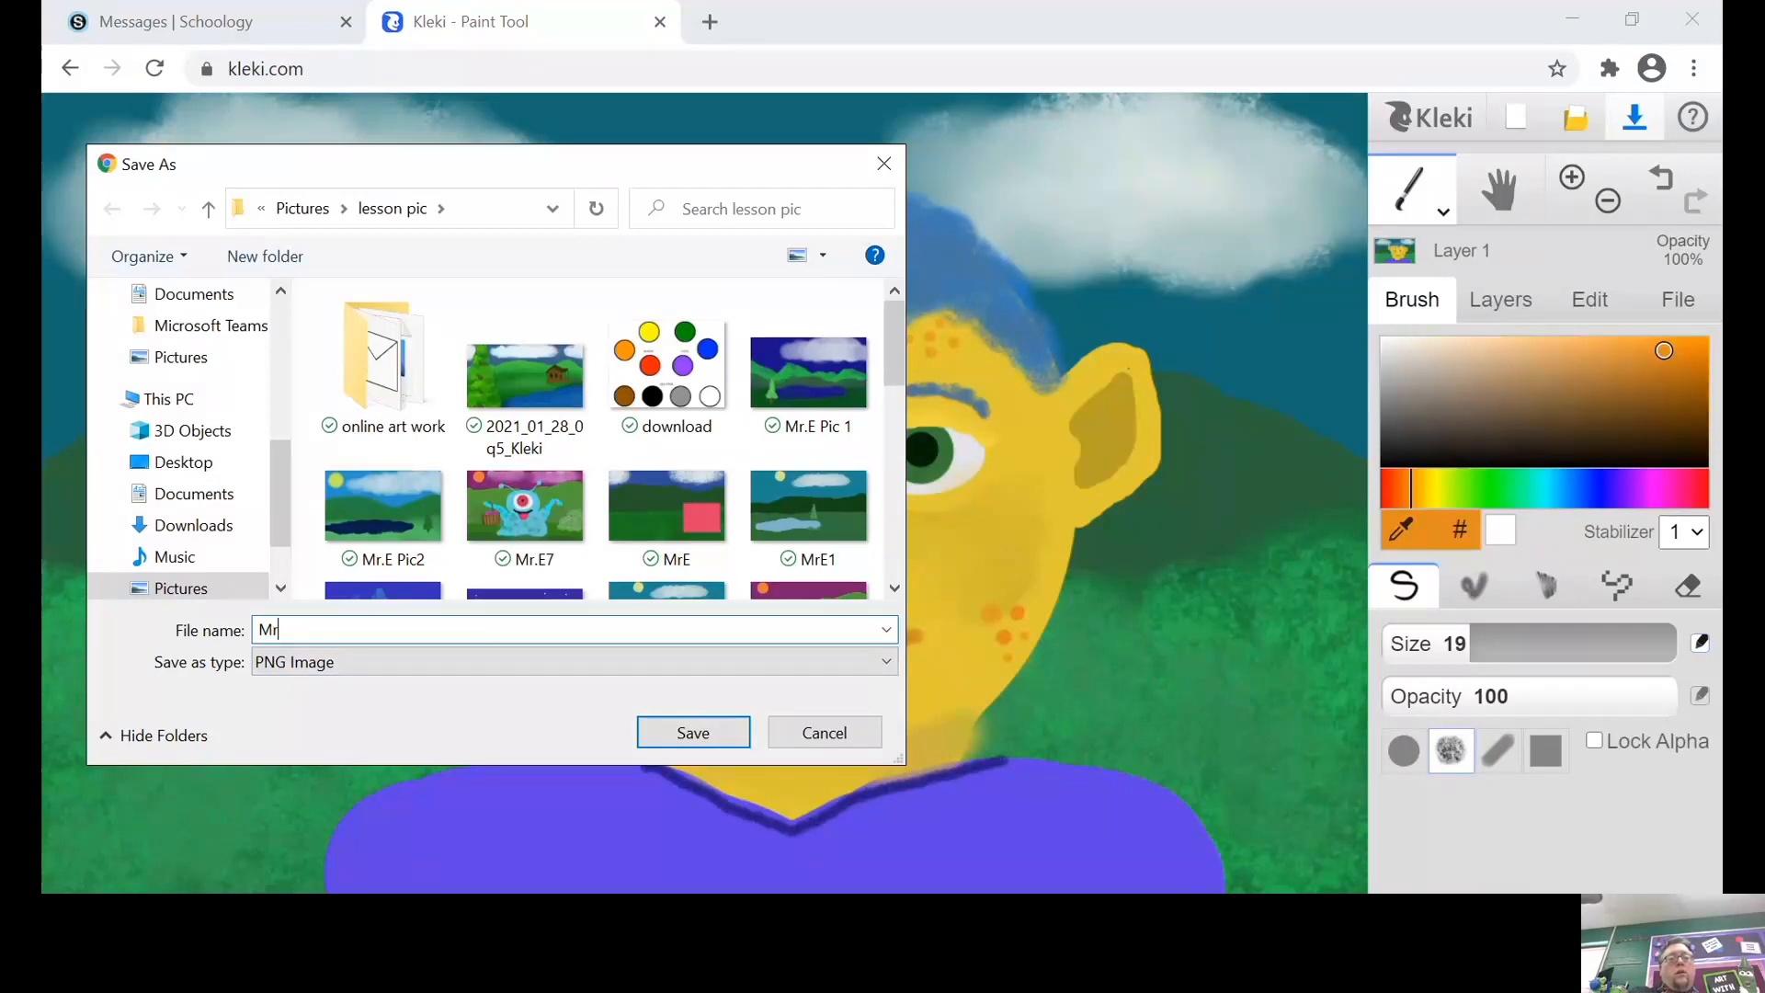
text(E20)
click(724, 736)
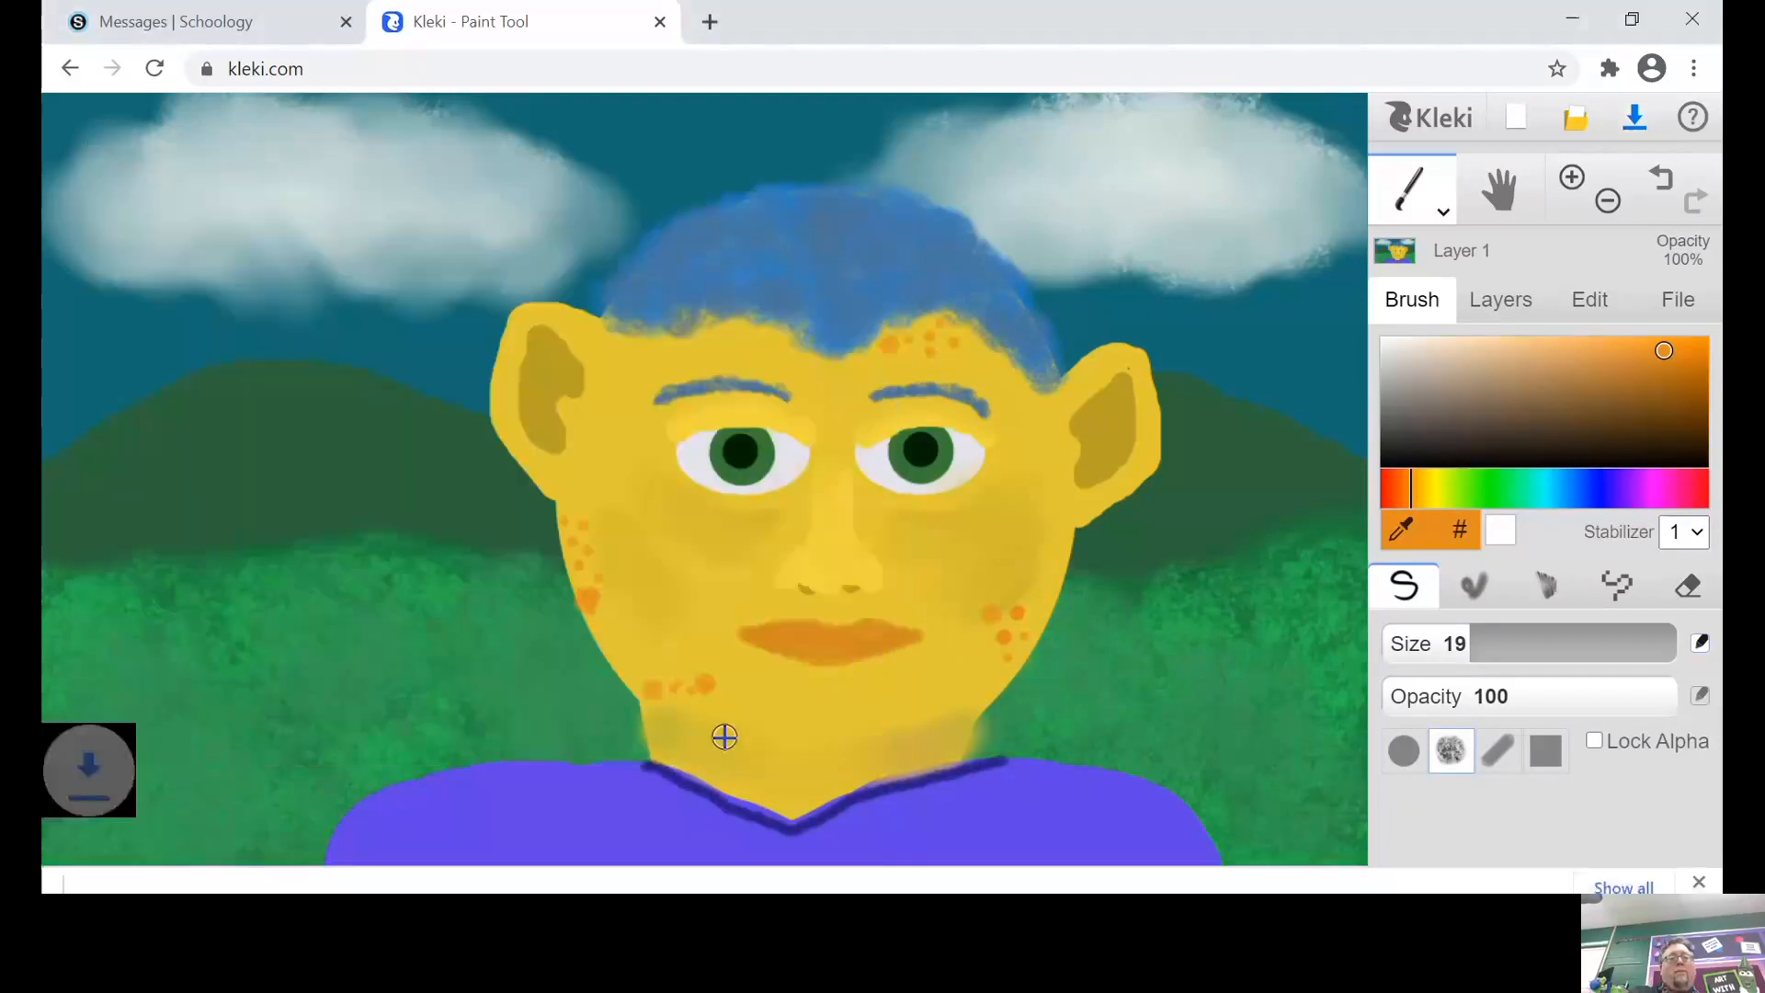